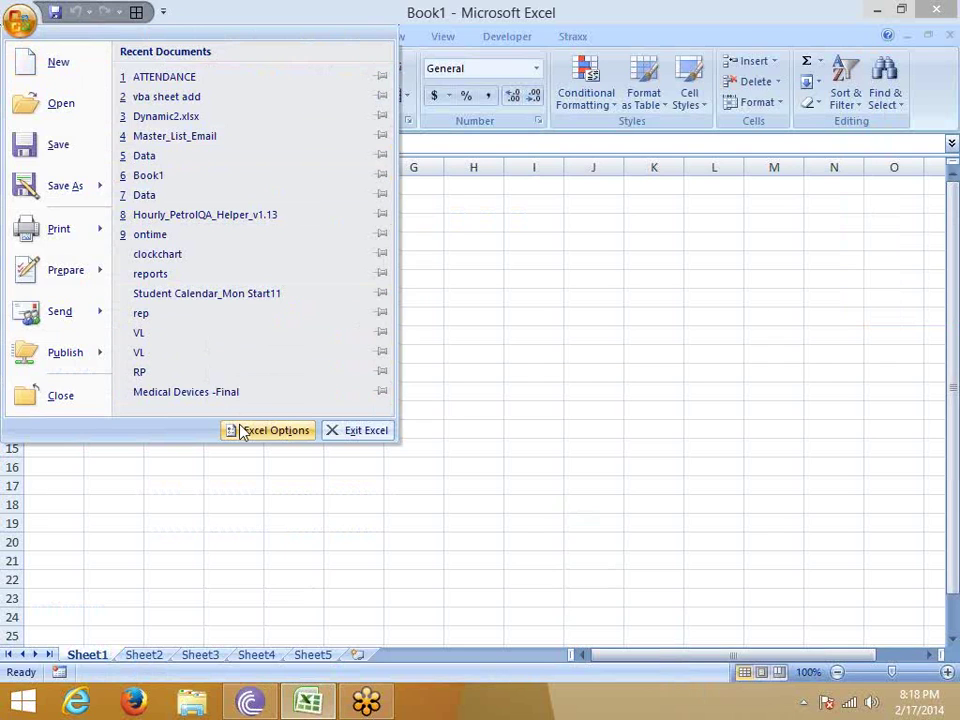
Close the program menu and look over the Paste options list without pasting.
left_click(474, 302)
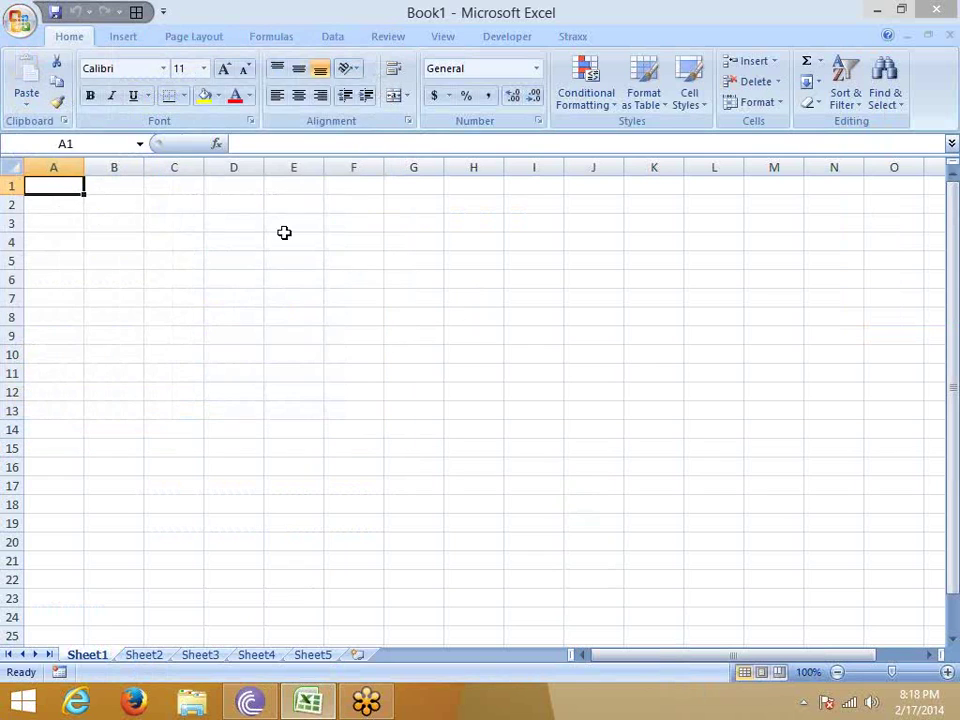
left_click(27, 104)
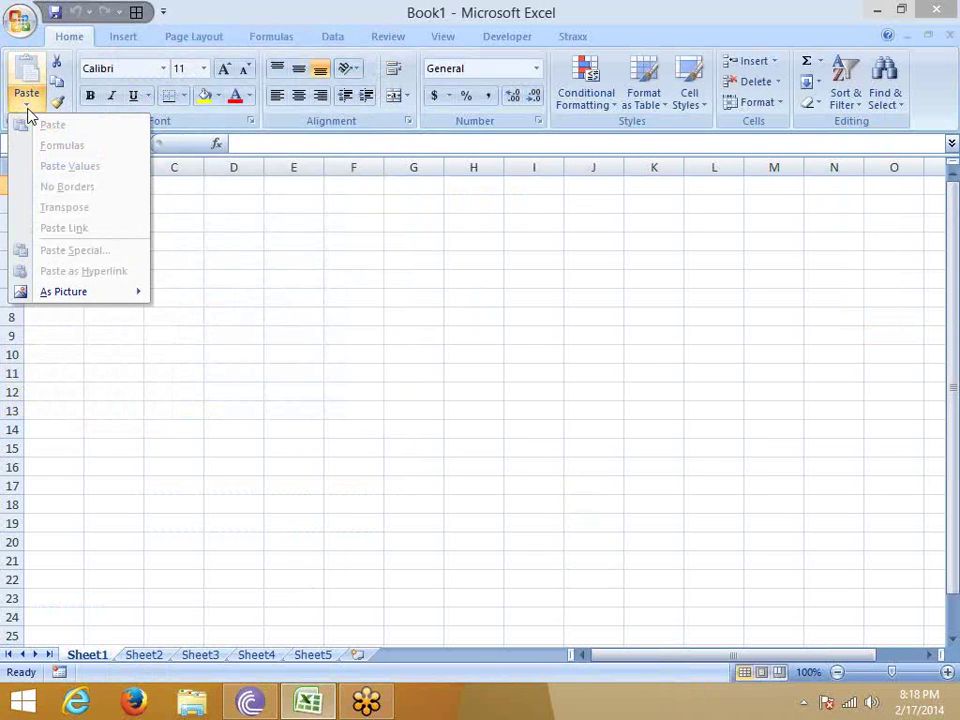
left_click(27, 108)
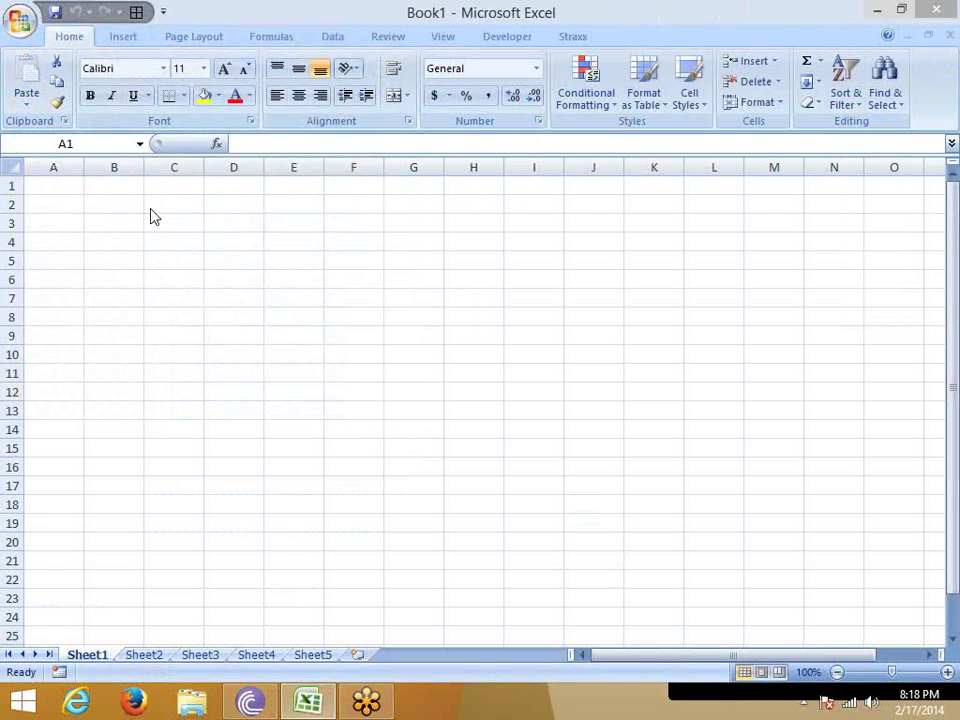
Enter the headings Name, Roll and Marks in A1:C1.
left_click(76, 188)
type("Name")
key("Return")
key("Up")
key("Right")
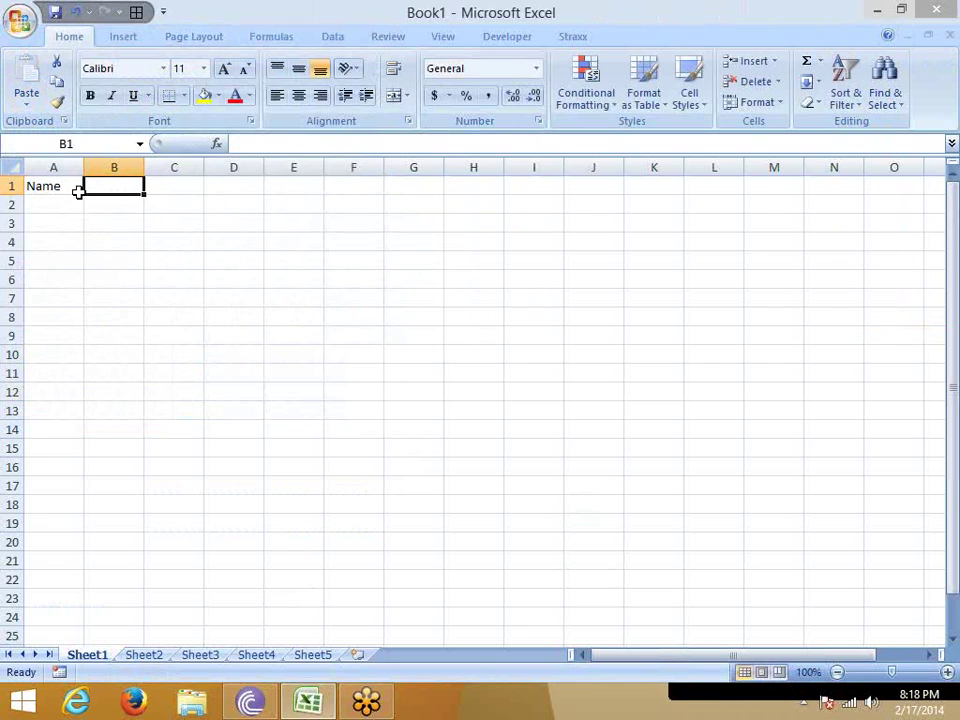
type("Roll")
key("Tab")
type("Marks")
key("Return")
Type Puneet in A2 and fill the student names down through A9.
left_click(81, 200)
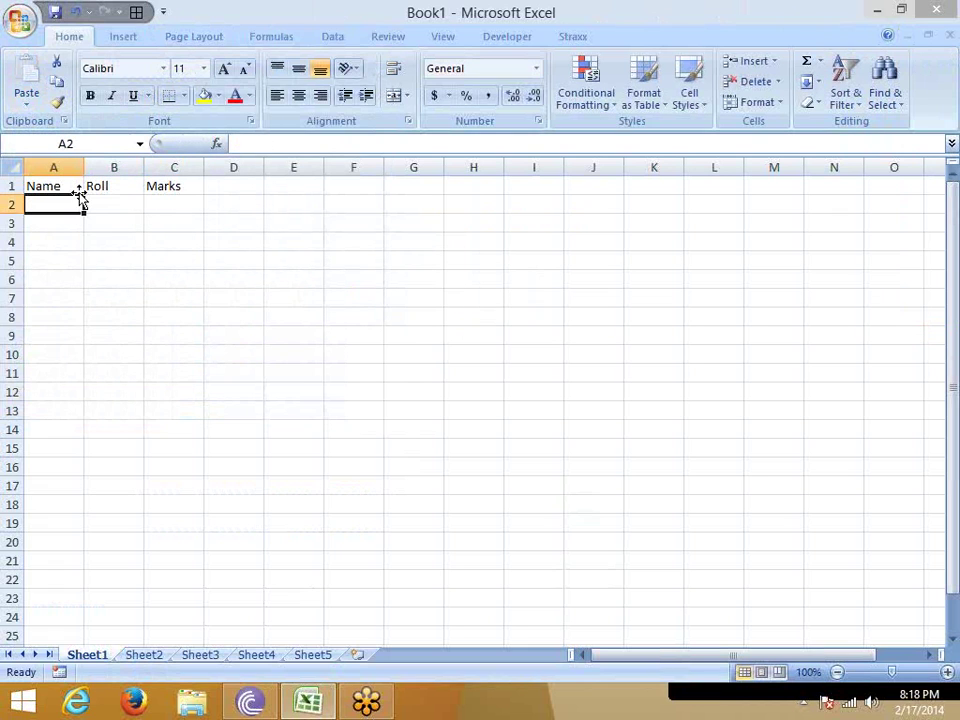
type("Pun")
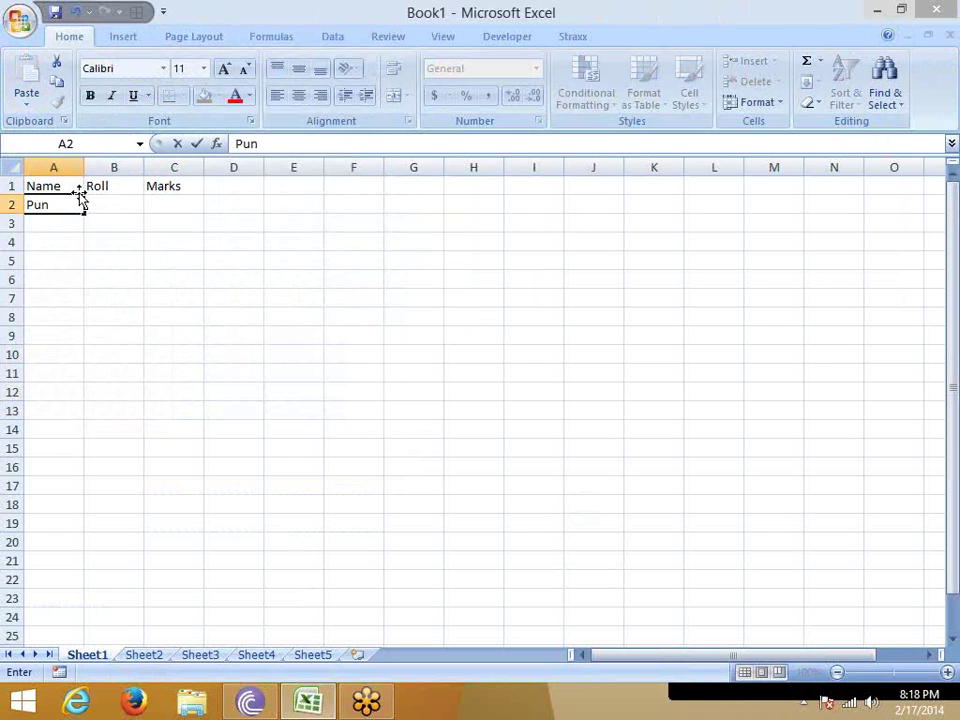
type("eet")
key("Return")
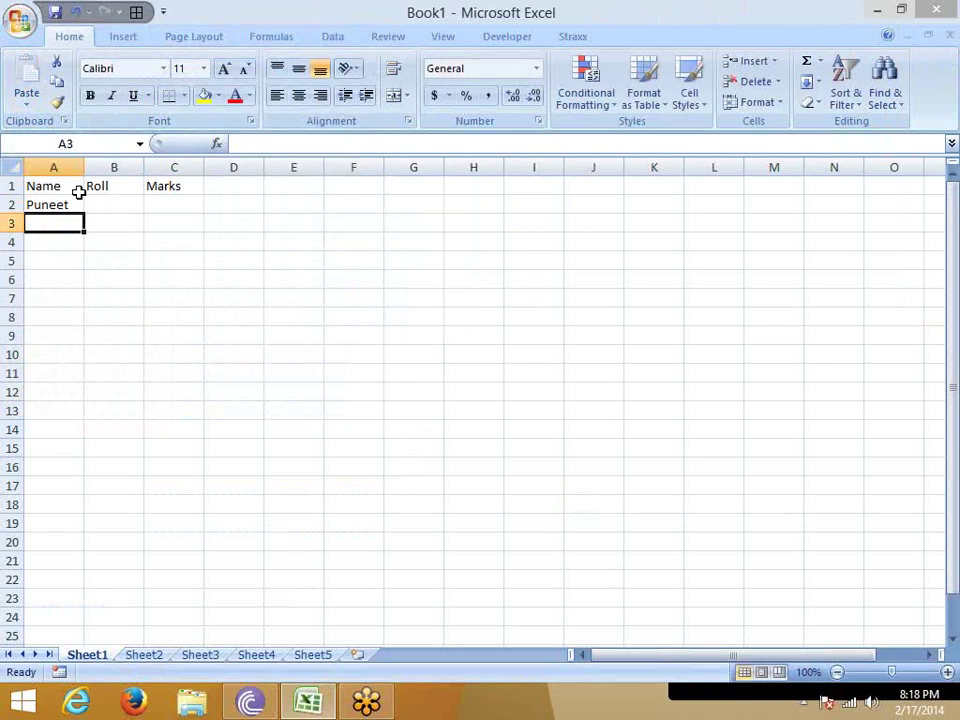
left_click(70, 204)
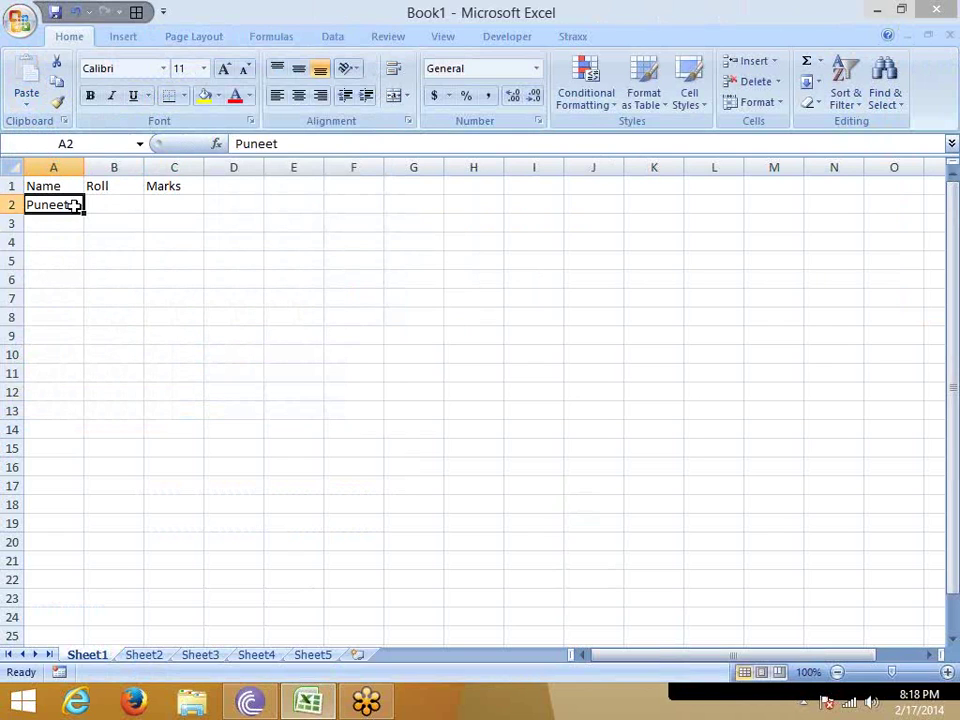
left_click_drag(86, 211, 86, 338)
Enter =RANDBETWEEN(10,90) in B2.
left_click(116, 208)
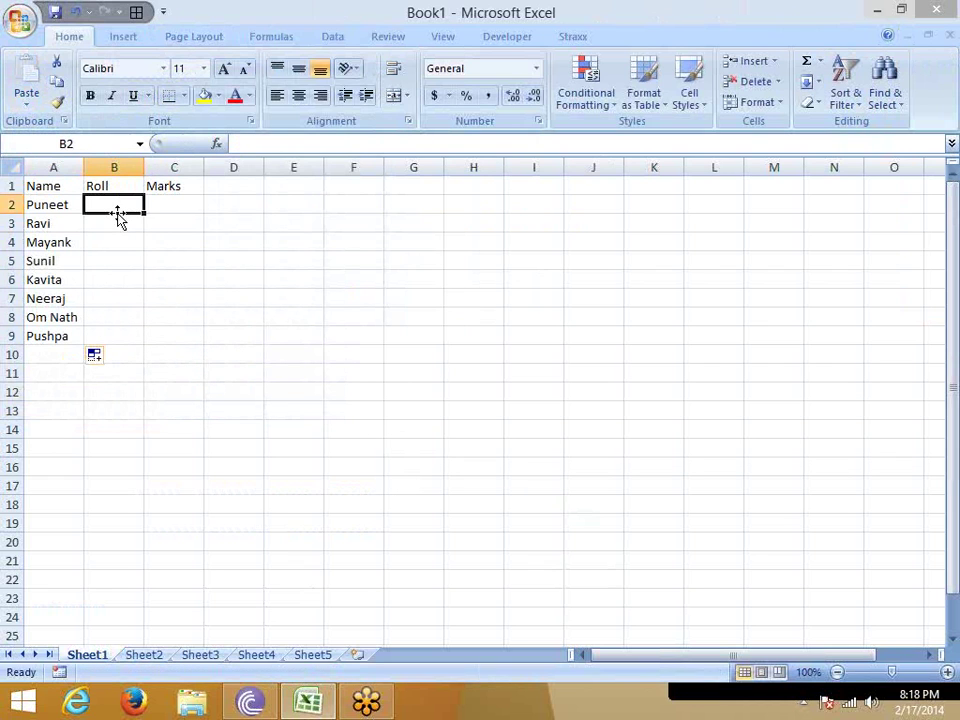
type("=ra")
key("Down")
key("Down")
key("Tab")
type("`1")
key("BackSpace")
key("BackSpace")
type("10,90")
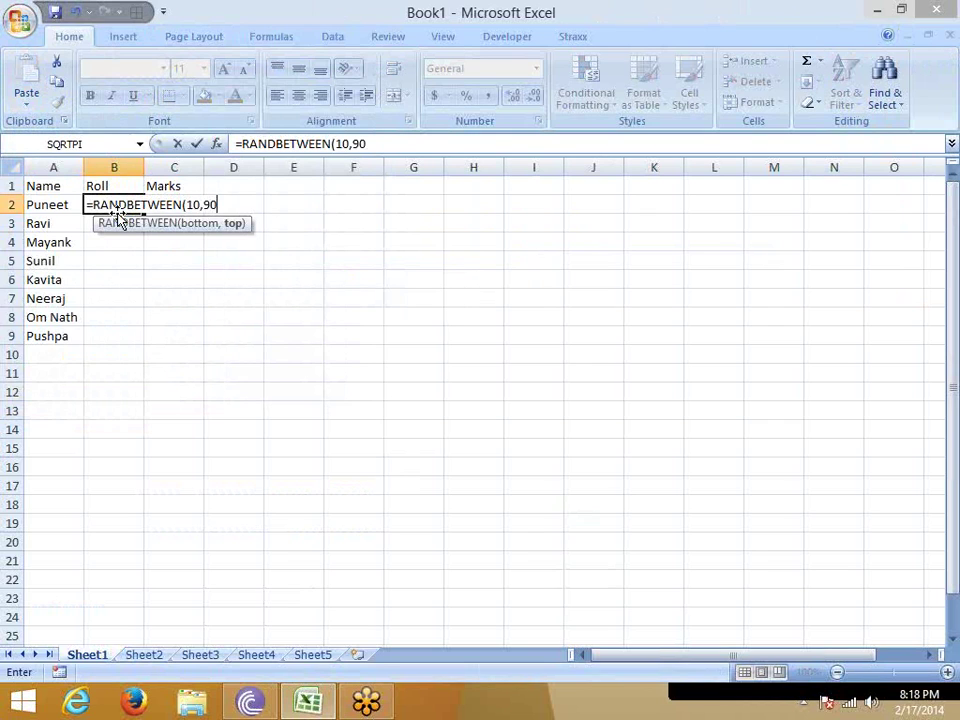
type(")")
key("Return")
Fill the B2 formula right to C2 and down through row 9.
key("Up")
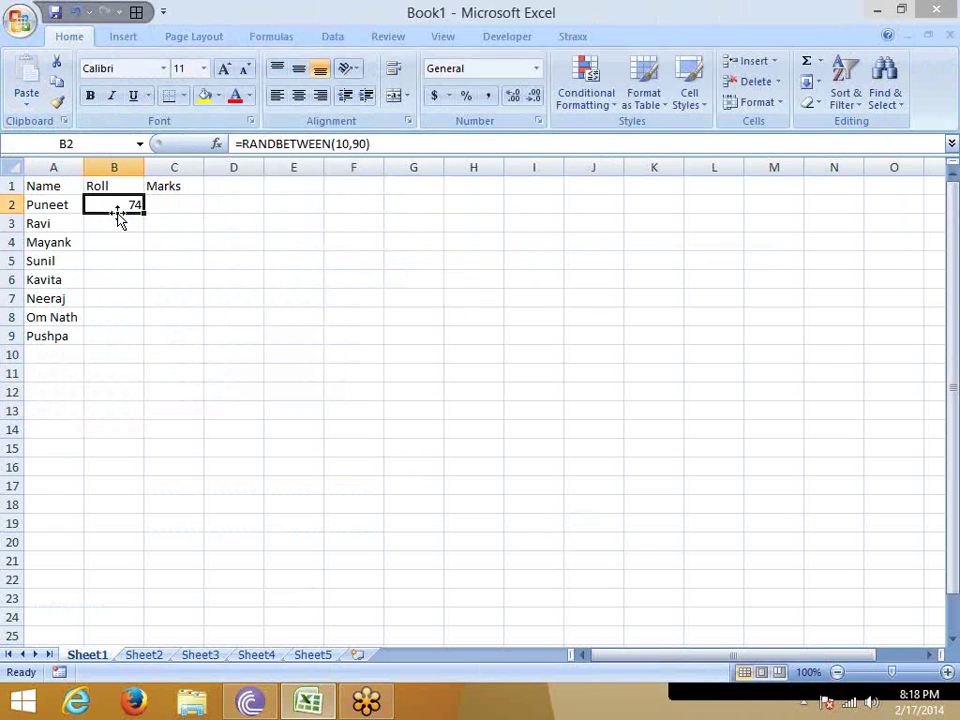
key("shift+Right")
key("ctrl+r")
key("shift+Down")
key("shift+Down")
key("shift+Down")
key("shift+Down")
key("shift+Down")
key("shift+Down")
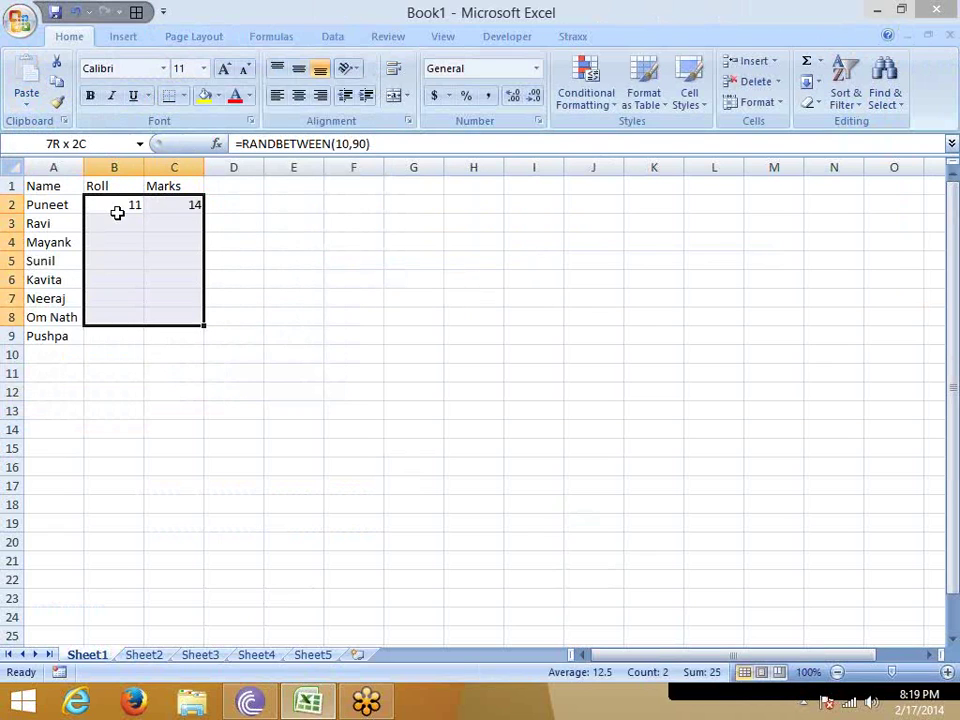
key("shift+Down")
key("ctrl+d")
Copy the Roll and Marks numbers, try pasting as values, then undo and cancel the copy.
key("ctrl+c")
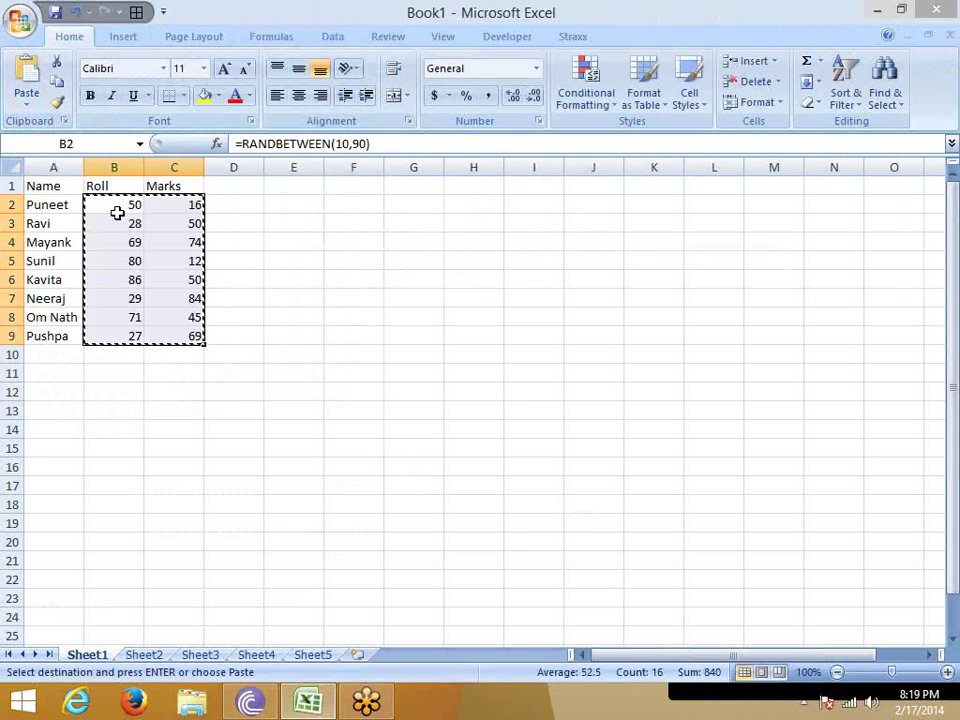
left_click(27, 100)
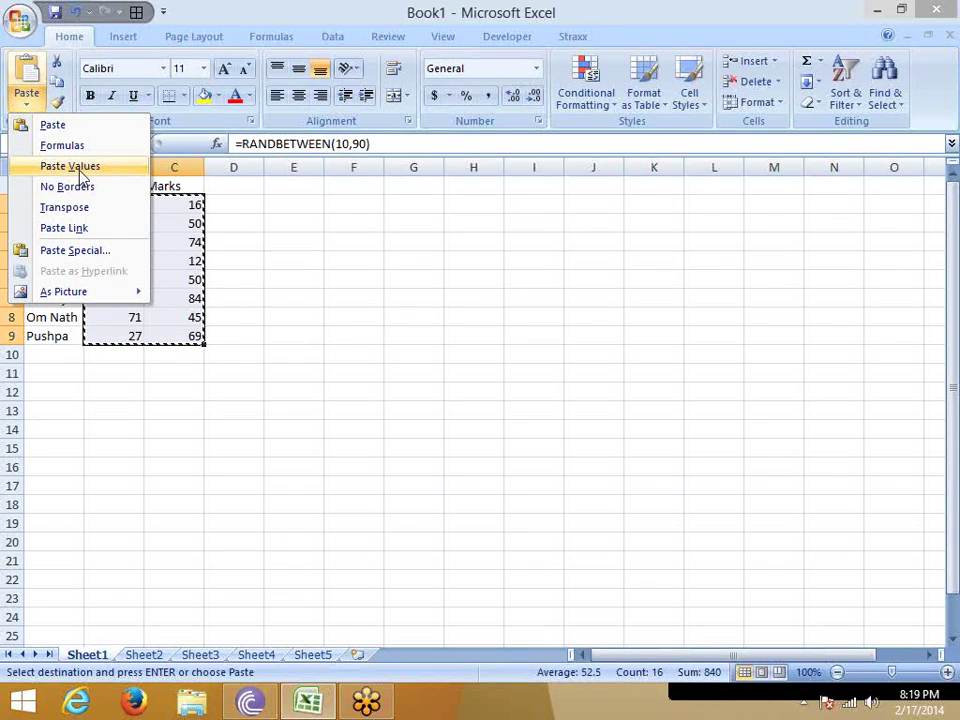
left_click(80, 170)
key("ctrl+z")
left_click(302, 242)
left_click(189, 222)
key("Escape")
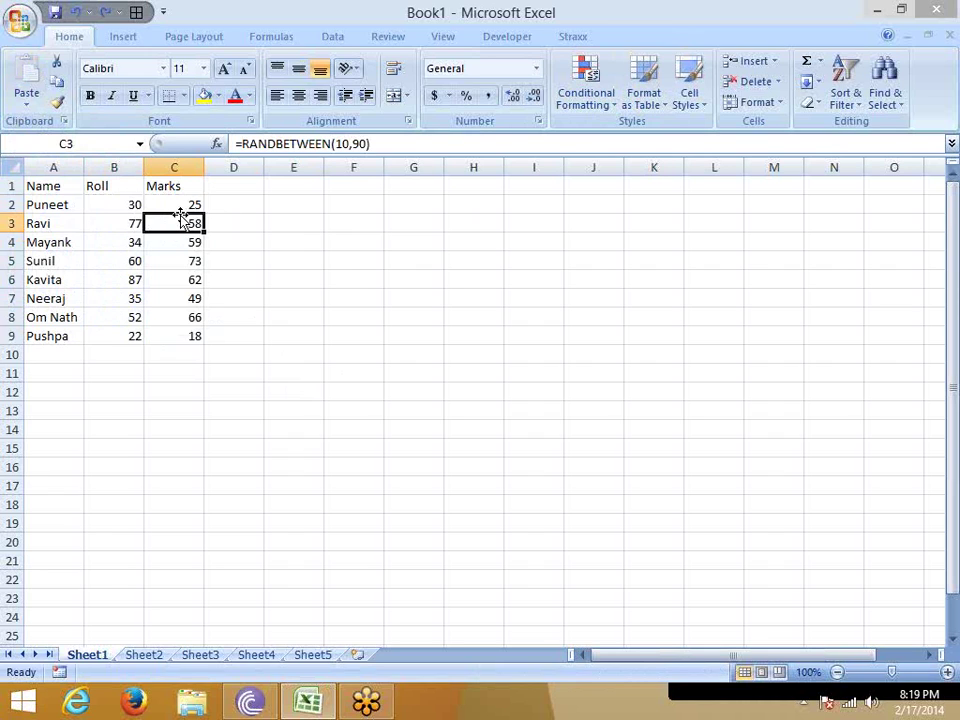
Give A1:C9 a yellow fill and All Borders.
left_click_drag(60, 189, 177, 334)
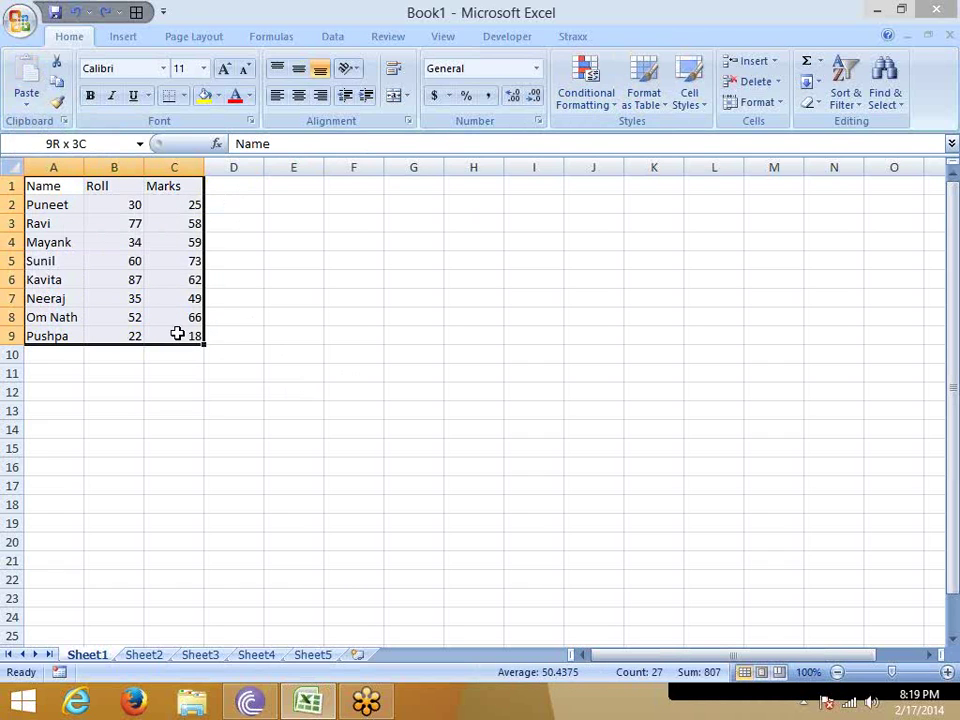
left_click(204, 96)
left_click(184, 96)
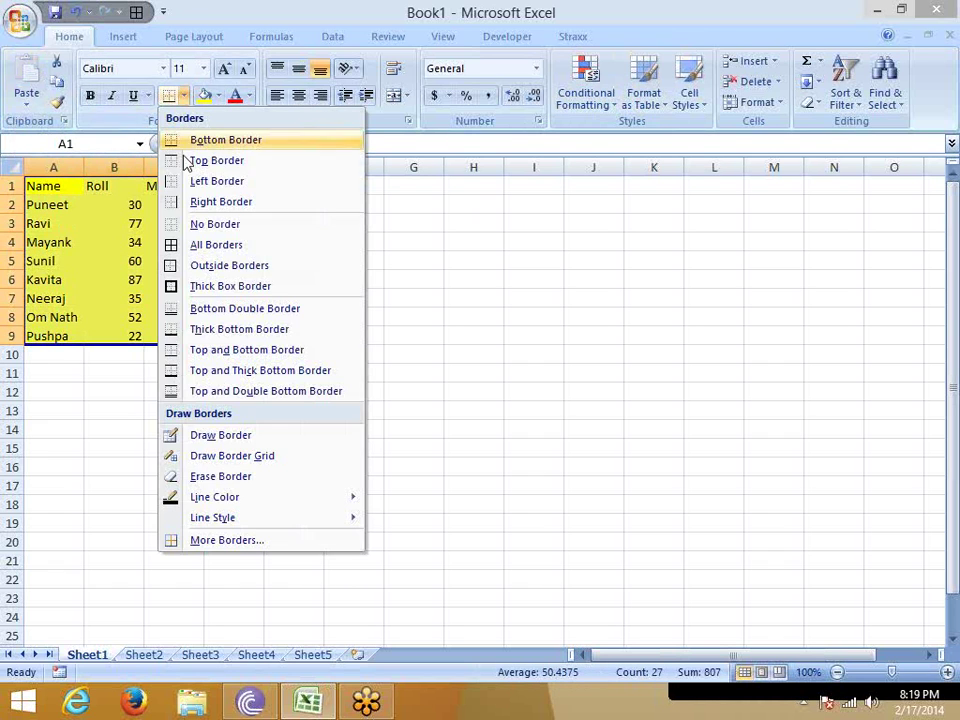
left_click(174, 243)
Copy the formatted table and paste it at F1.
key("ctrl+c")
left_click(345, 199)
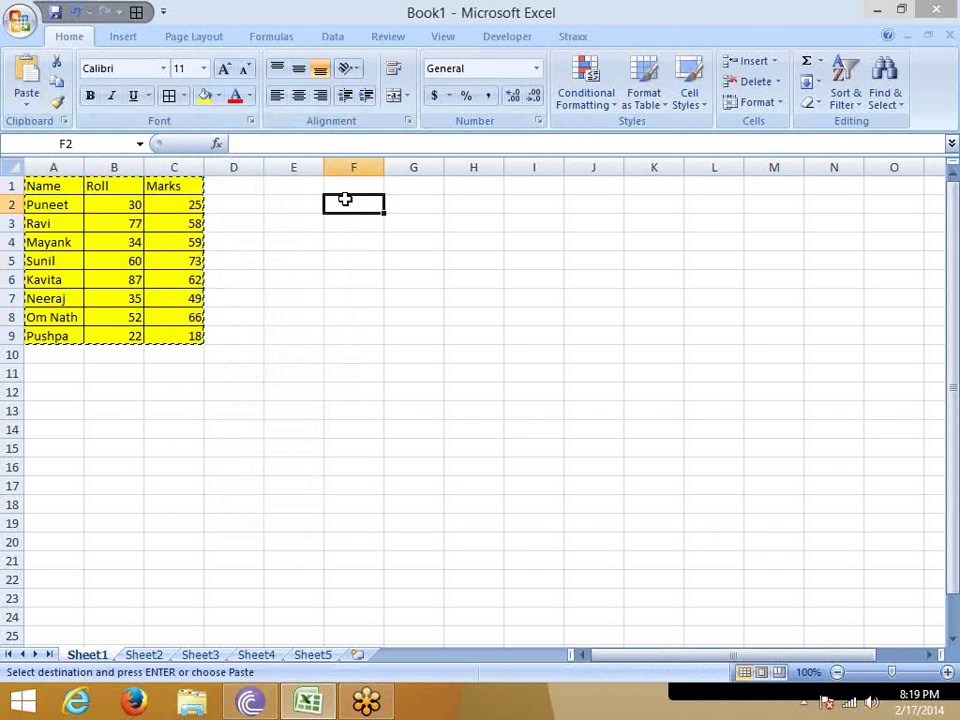
left_click(345, 186)
key("ctrl+v")
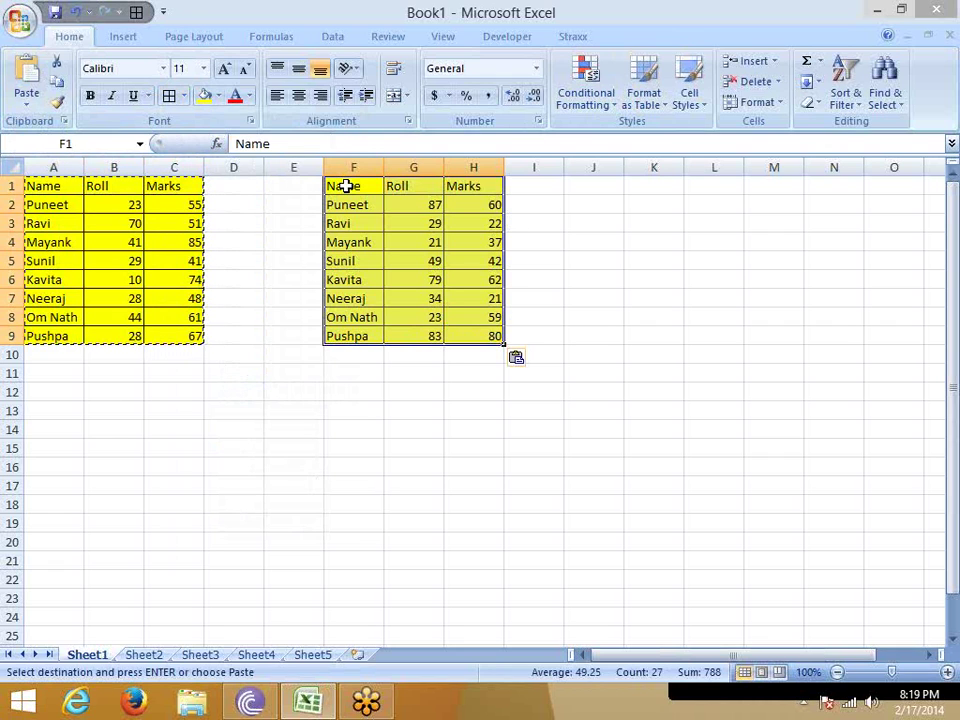
Undo the F1 paste and redo it through Paste Special with all content.
key("ctrl+z")
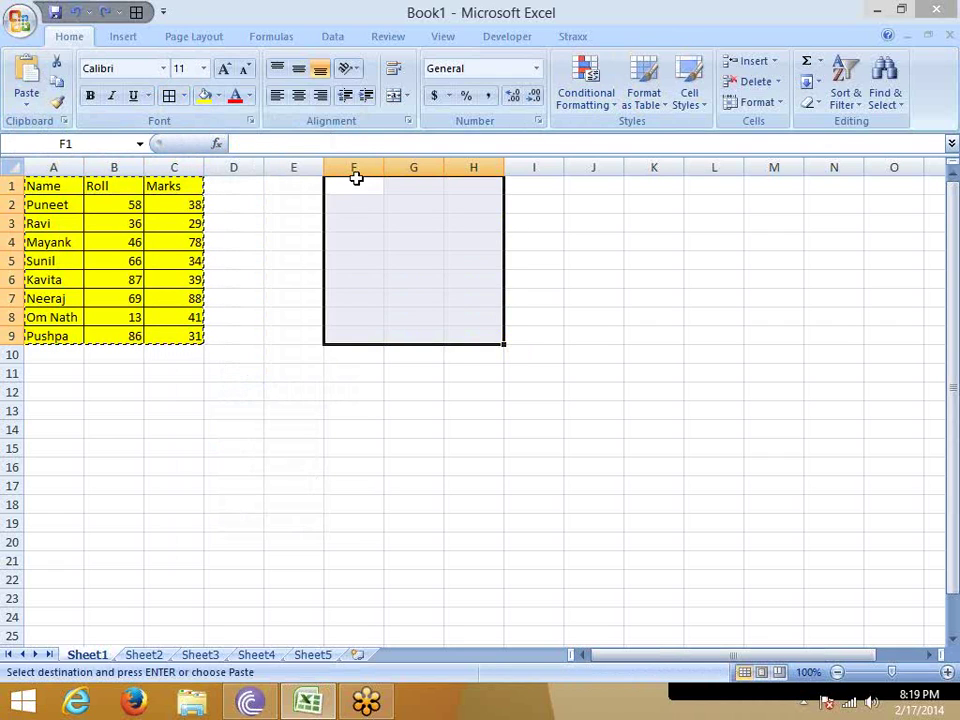
right_click(356, 177)
left_click(410, 252)
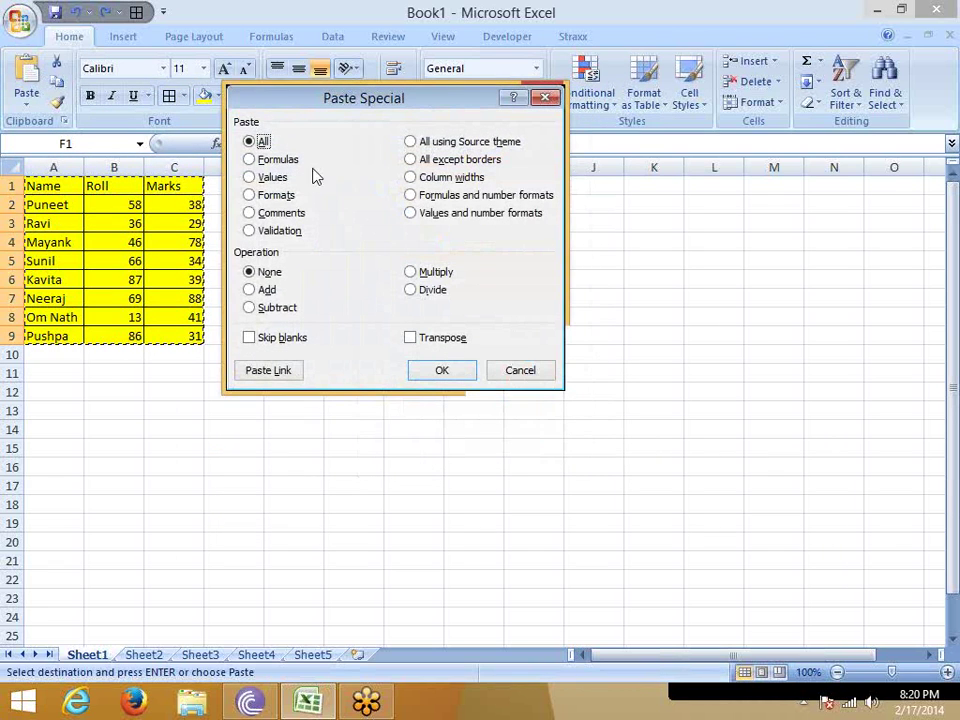
left_click_drag(330, 105, 256, 98)
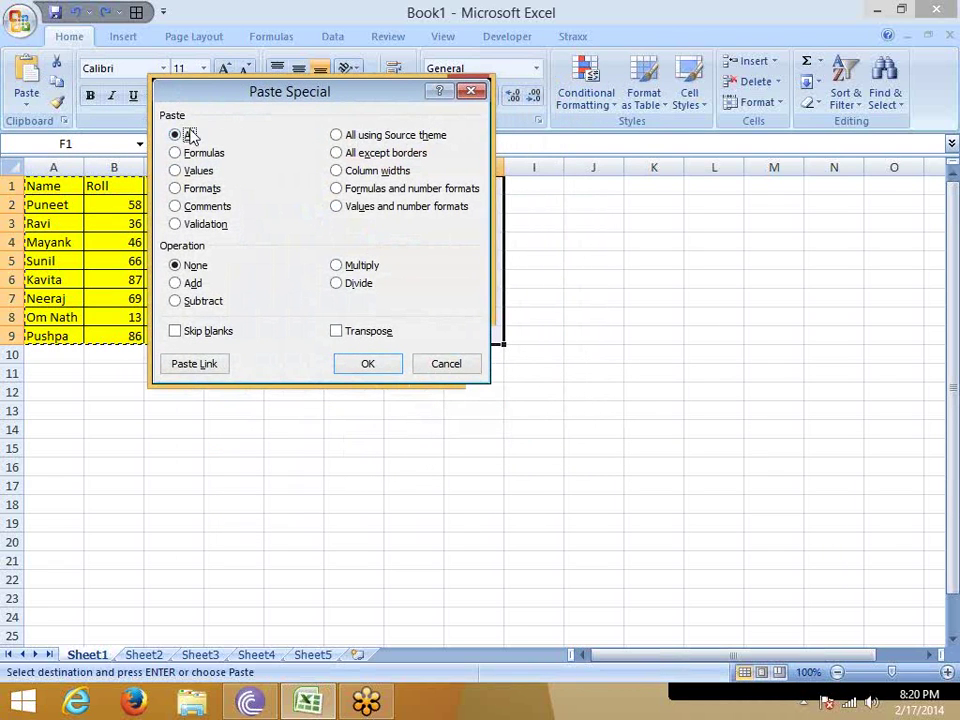
left_click(371, 366)
Reopen Paste Special on F1:H9 and choose Formulas only.
right_click(368, 222)
left_click(420, 305)
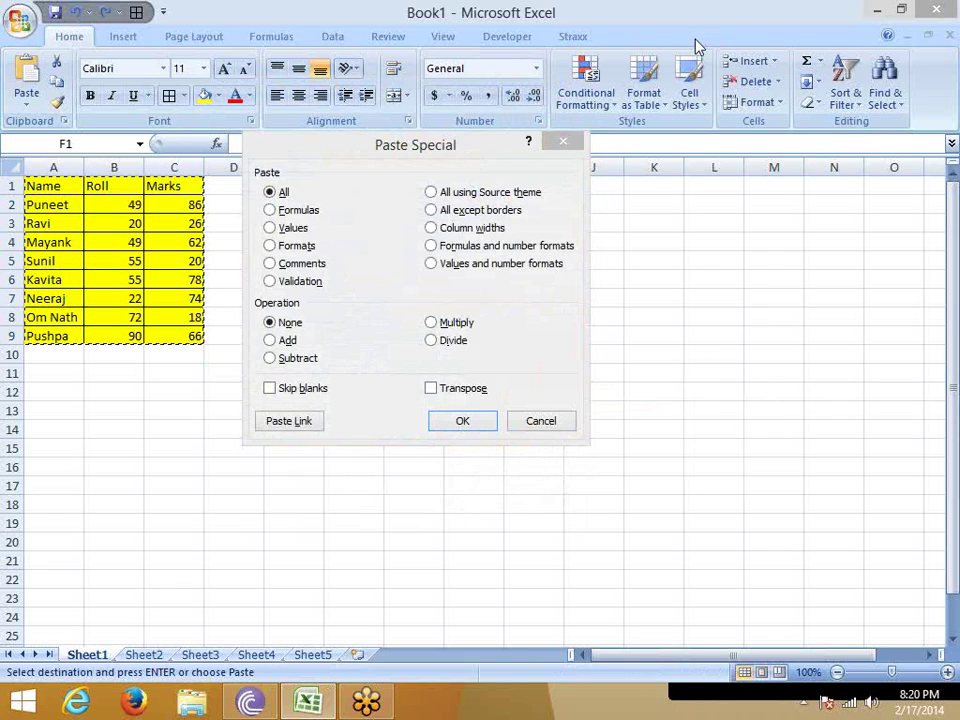
left_click(320, 226)
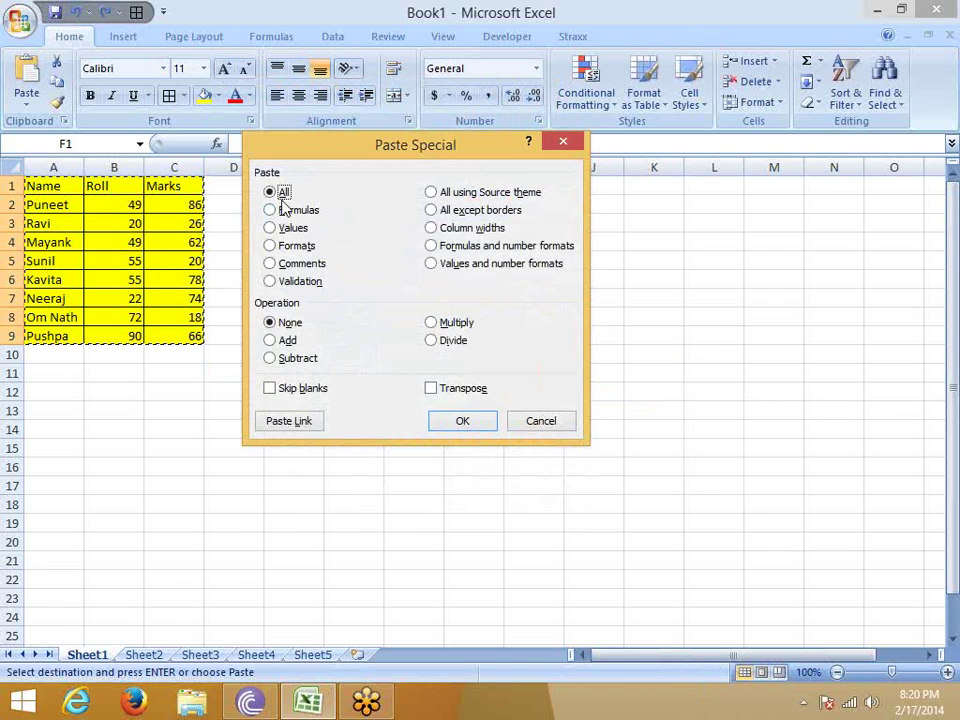
left_click(285, 213)
Apply the formulas-only paste, then paste a values-only copy of the table at E12.
left_click(452, 416)
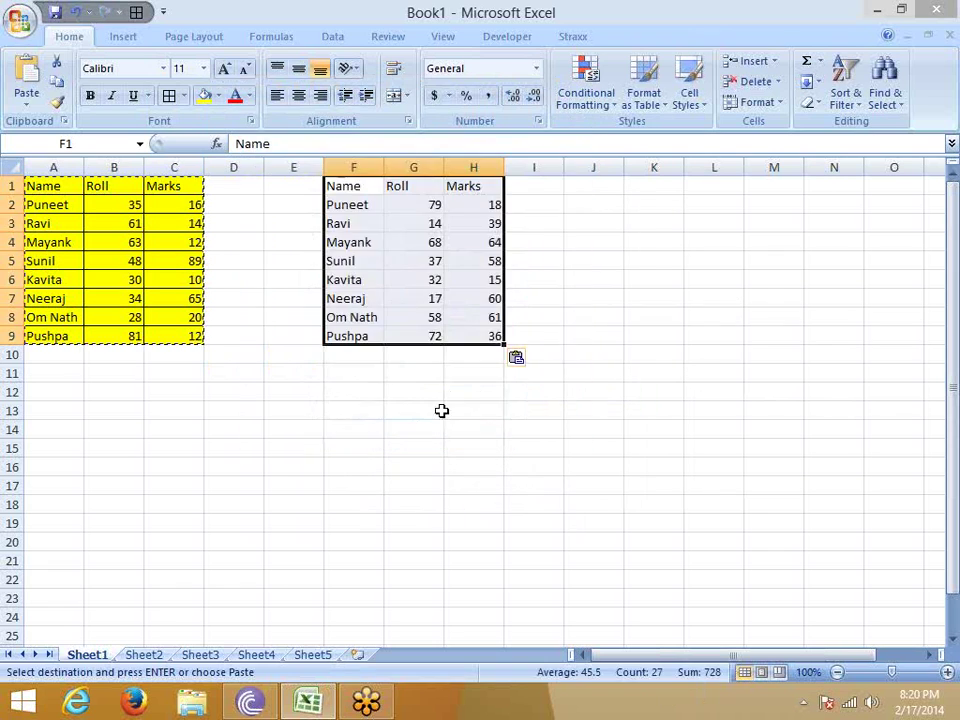
key("ctrl+z")
right_click(305, 390)
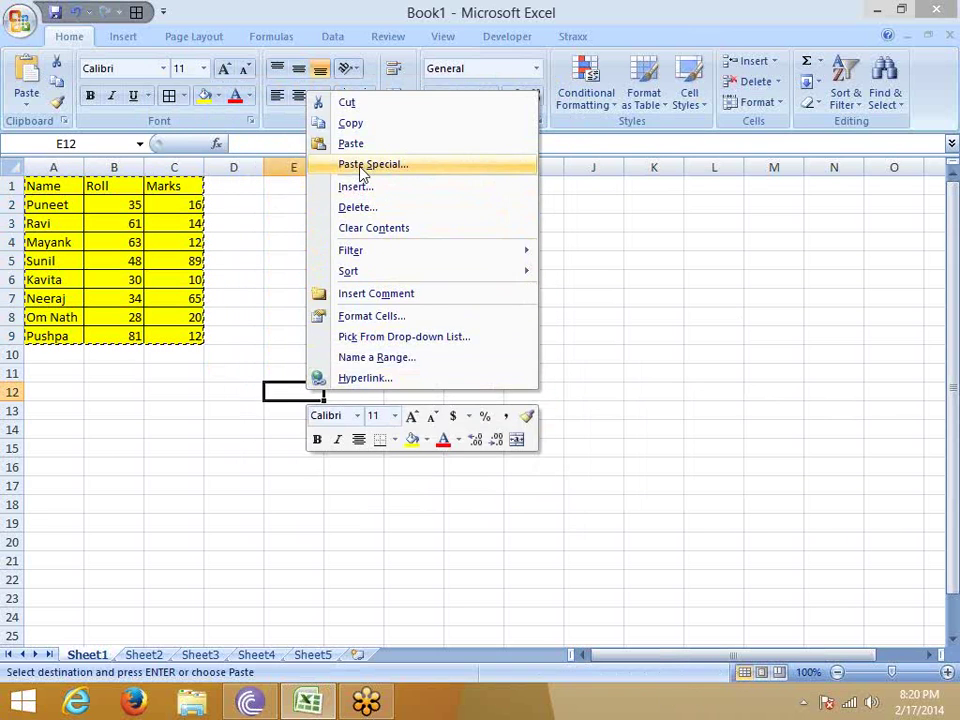
left_click(363, 164)
left_click(237, 95)
left_click(405, 287)
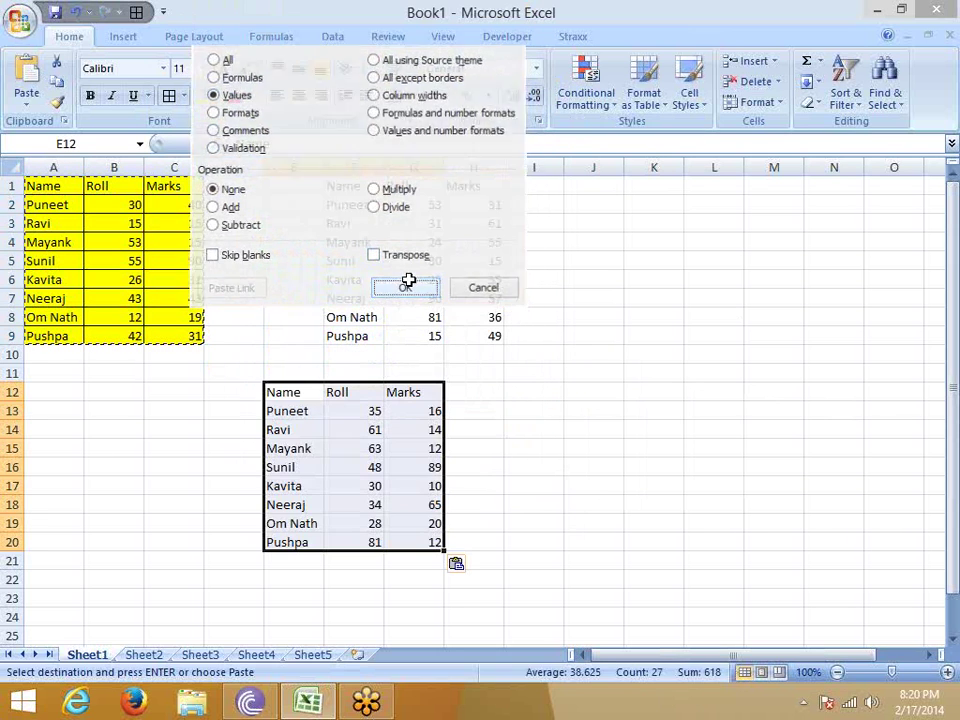
left_click(560, 376)
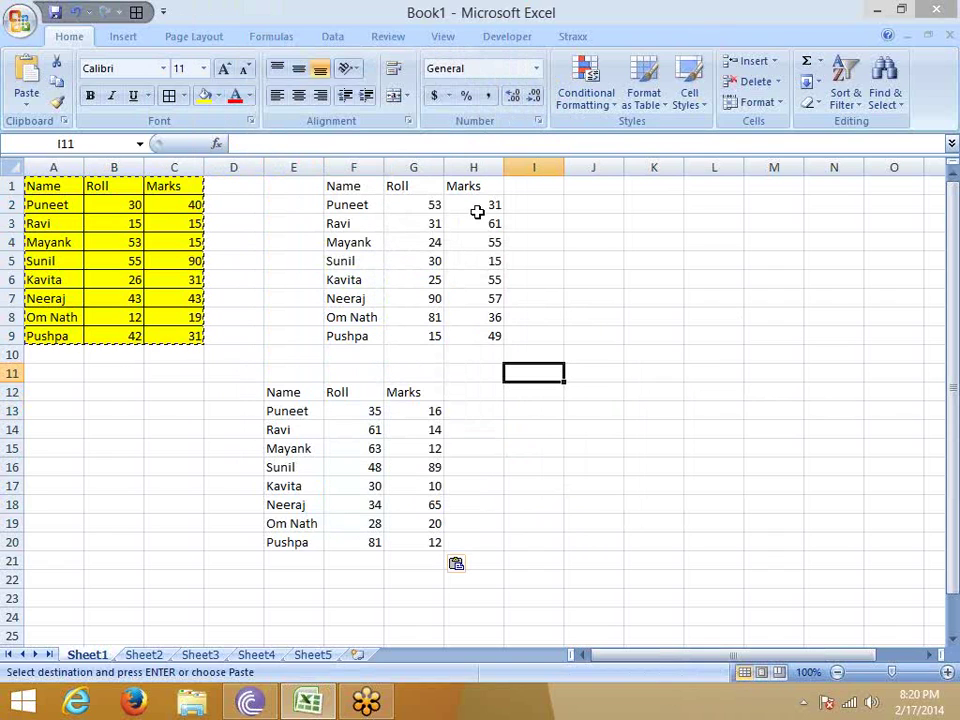
Compare the contents of F2, B2 and A2.
left_click(379, 211)
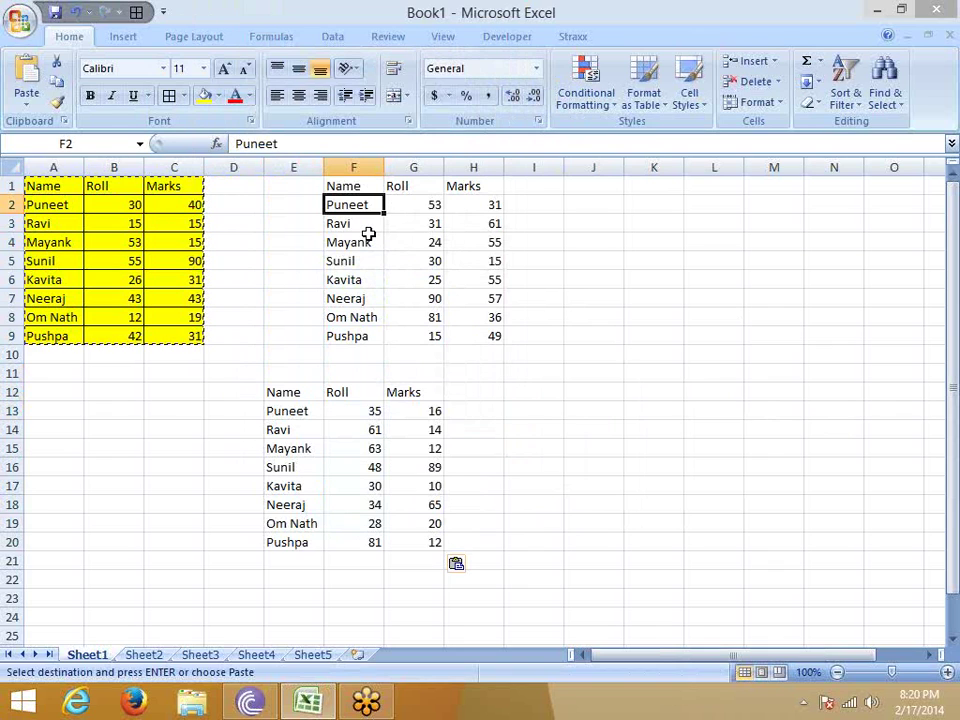
left_click(133, 205)
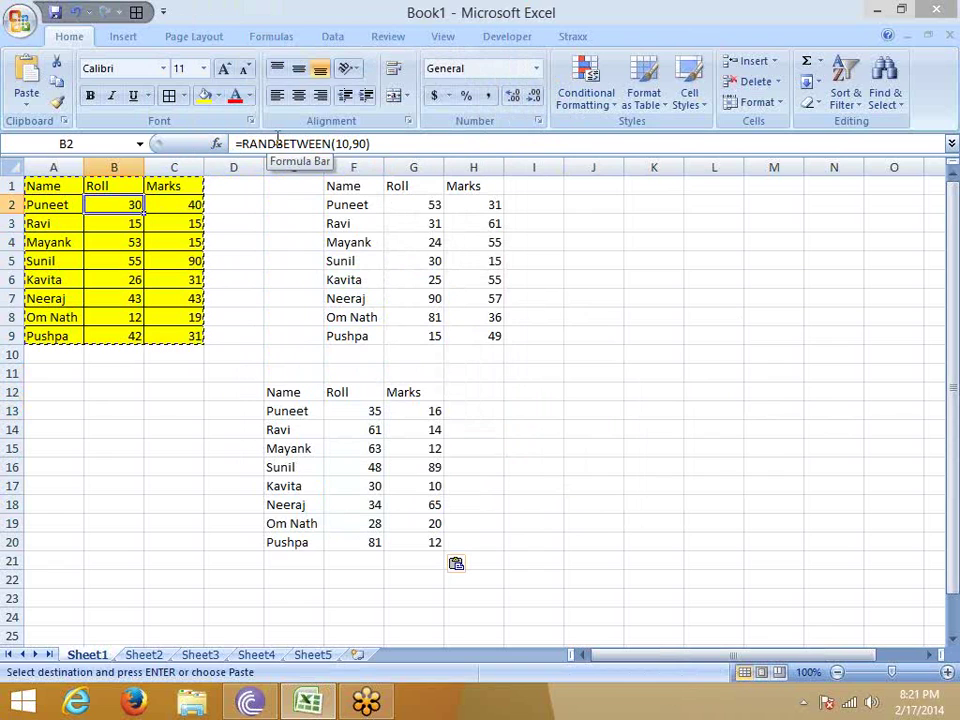
left_click(75, 206)
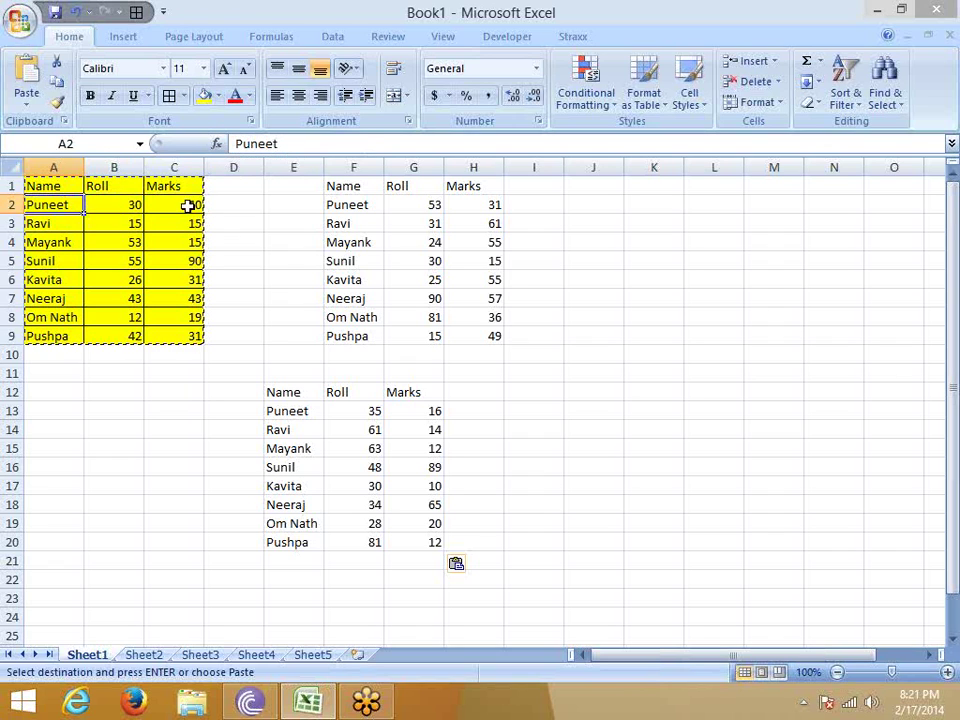
left_click(136, 207)
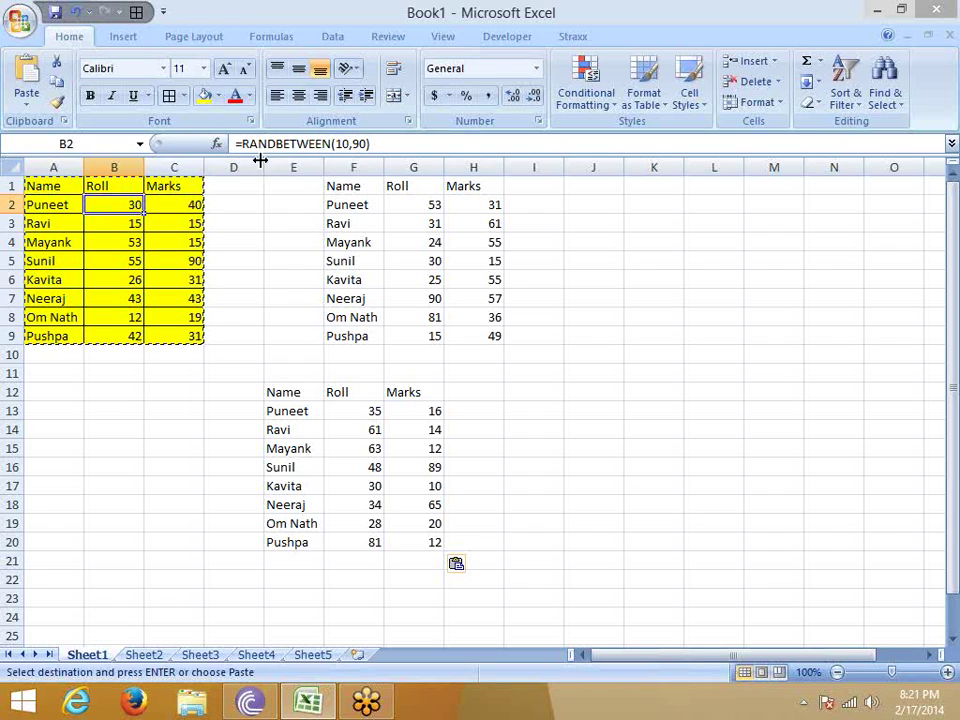
left_click(484, 205)
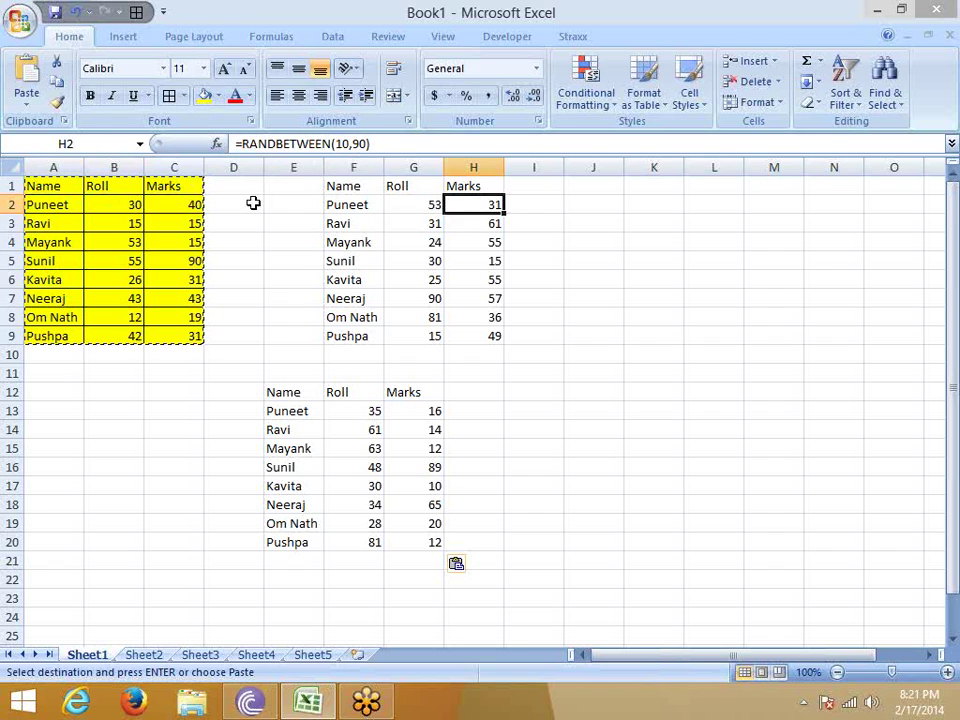
left_click(152, 204)
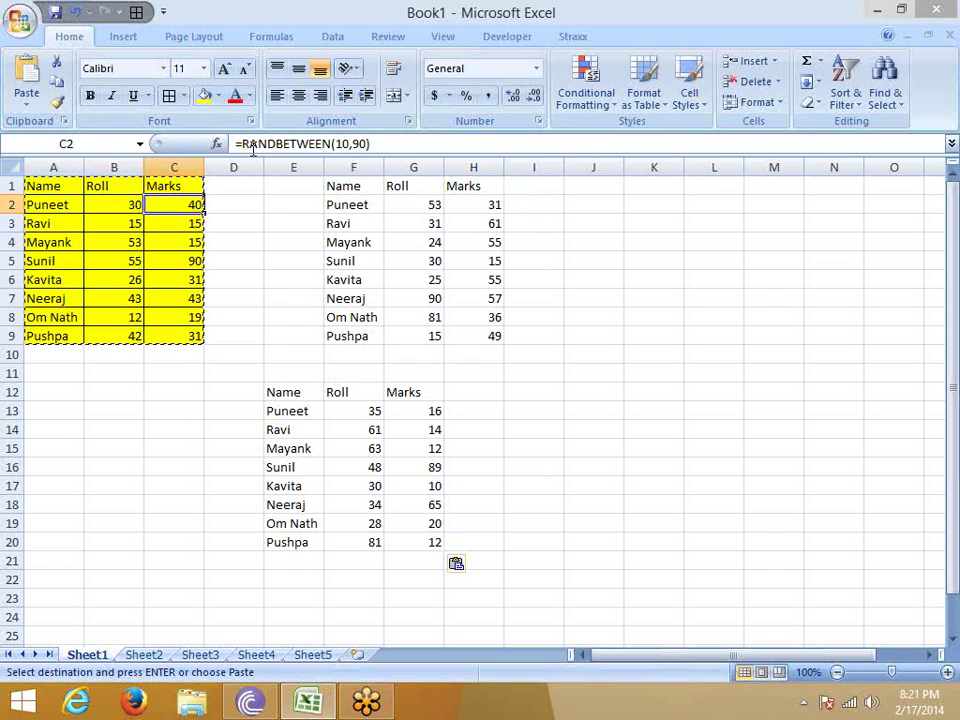
left_click_drag(238, 144, 416, 143)
key("Escape")
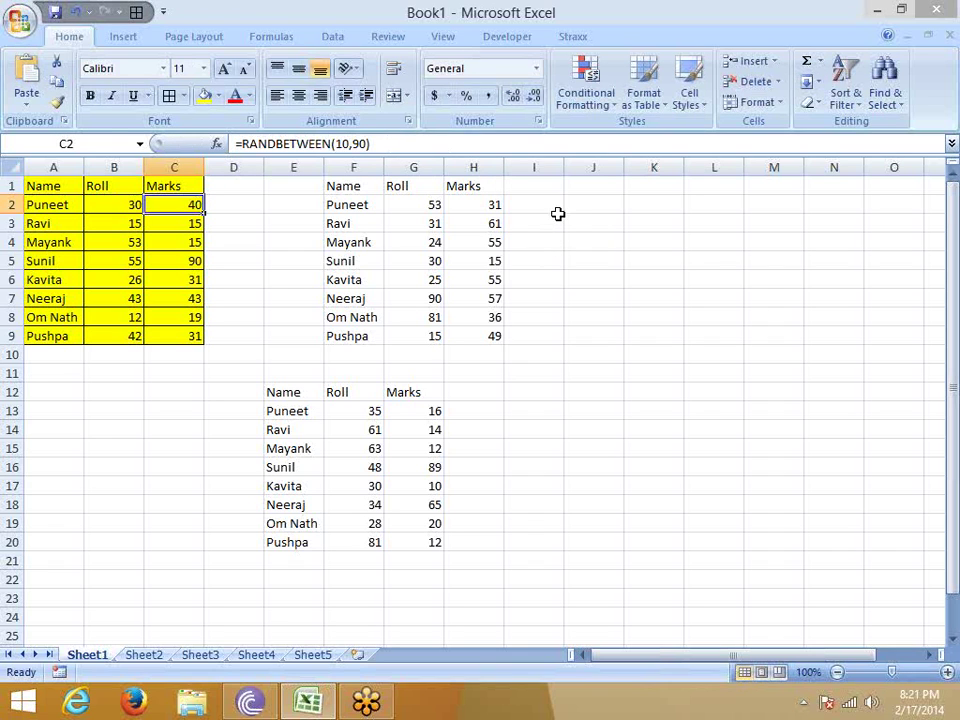
left_click(556, 205)
key("ctrl+v")
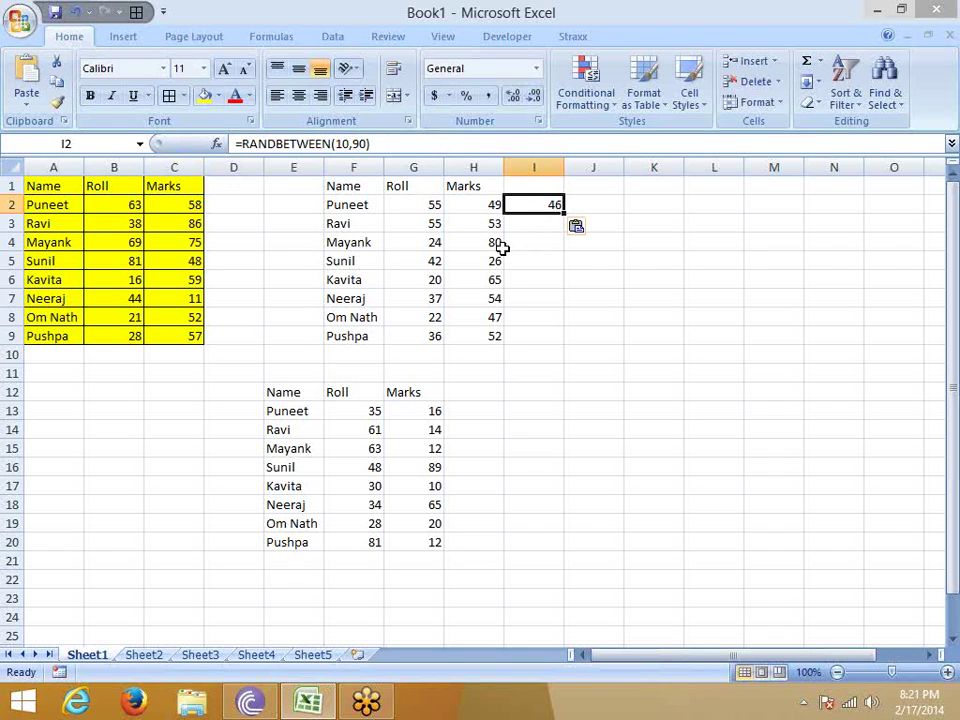
key("Delete")
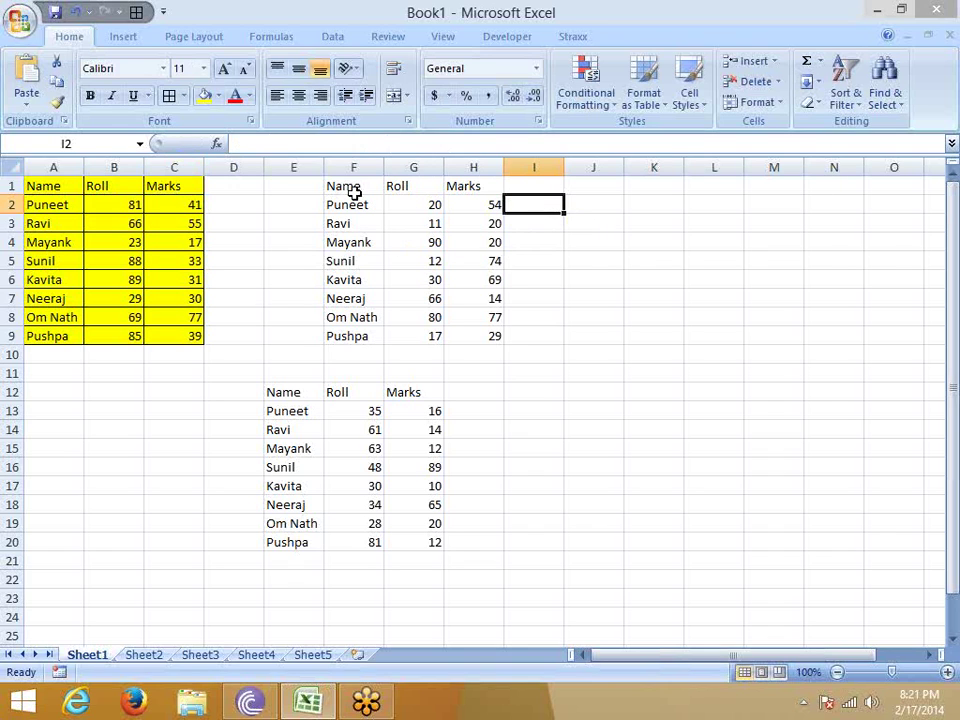
left_click(351, 191)
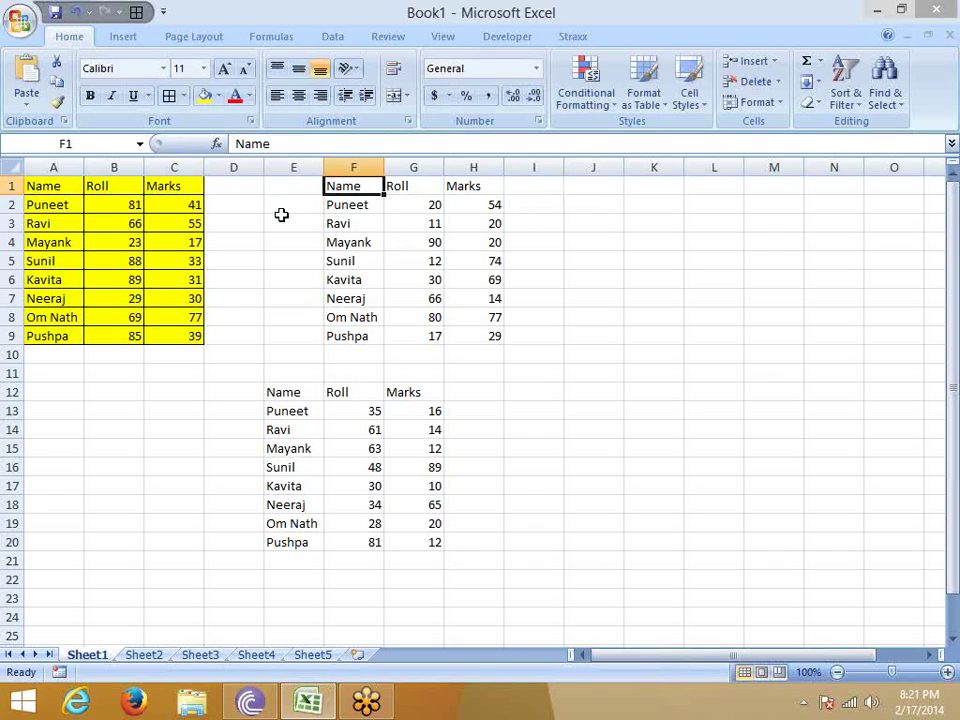
left_click(133, 204)
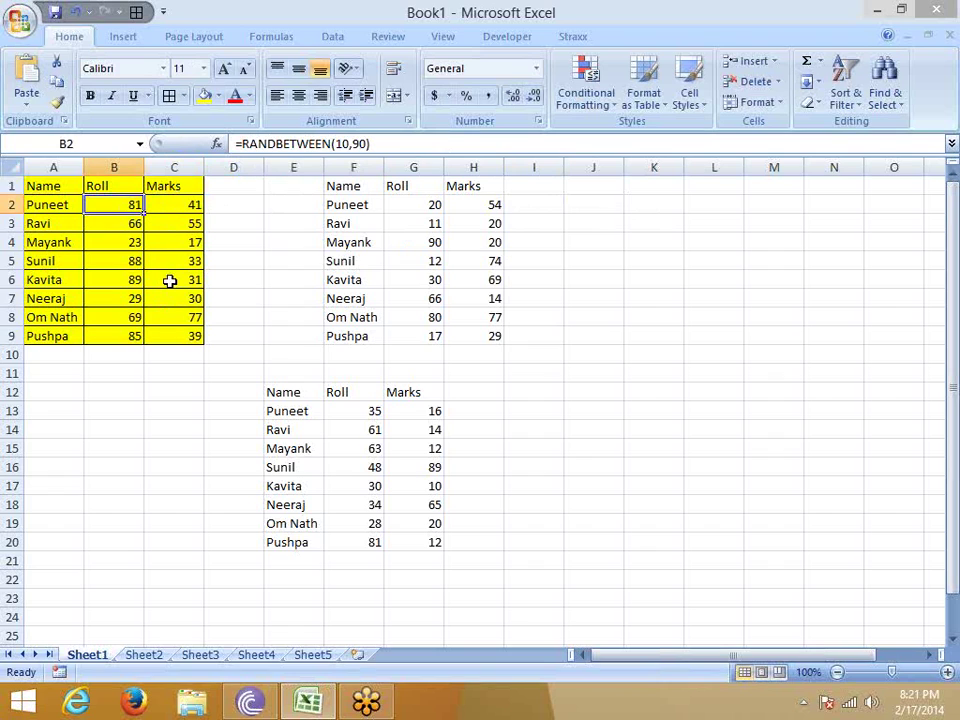
left_click(398, 410)
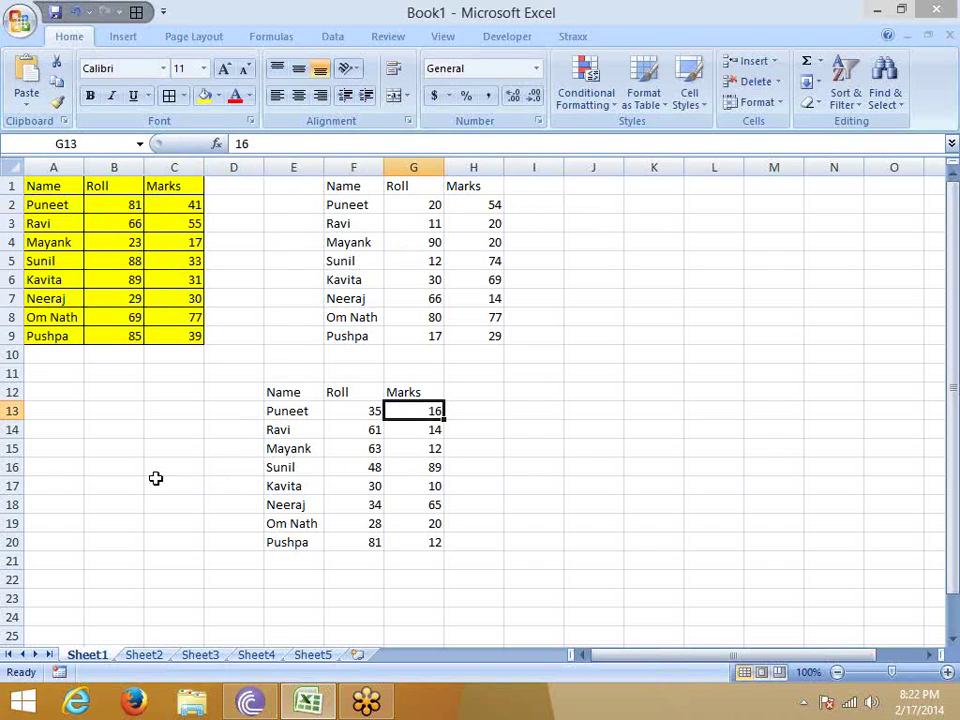
left_click(449, 245)
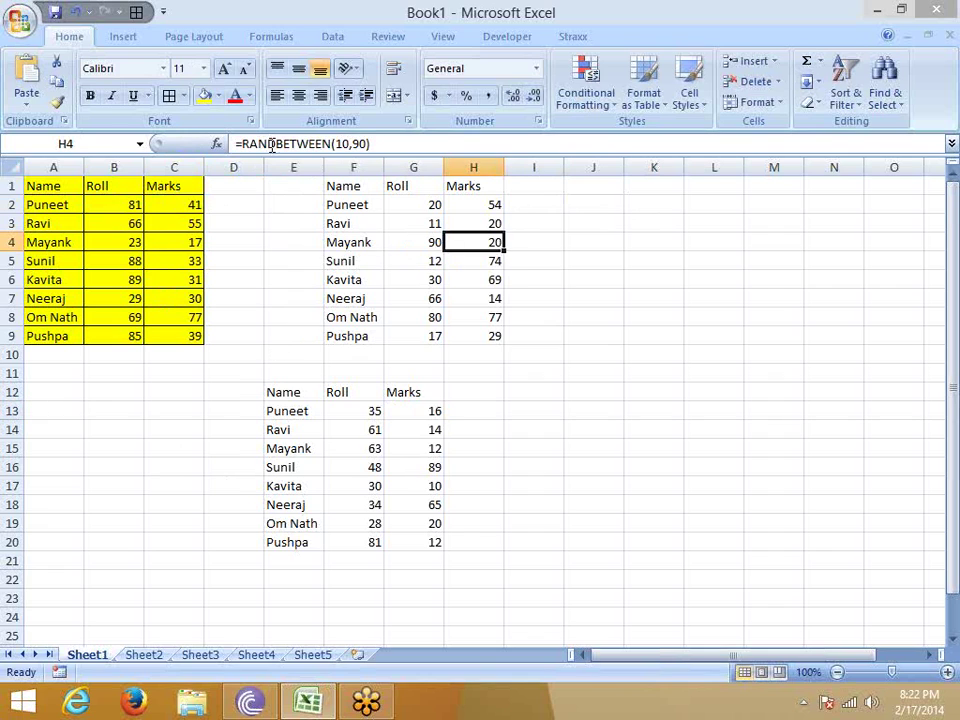
left_click(344, 429)
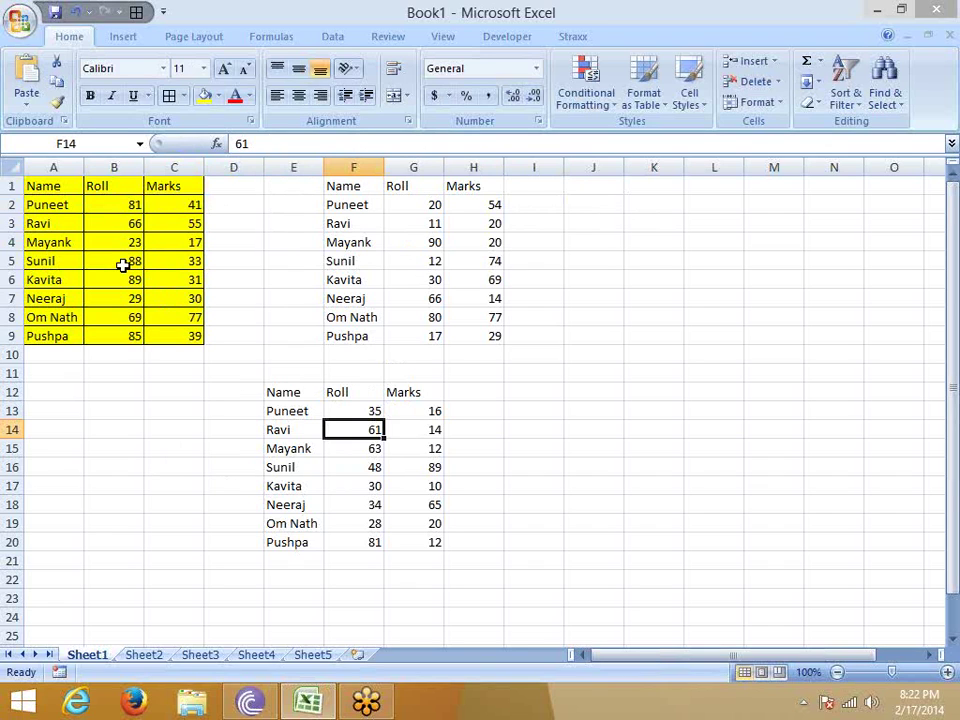
left_click(489, 223)
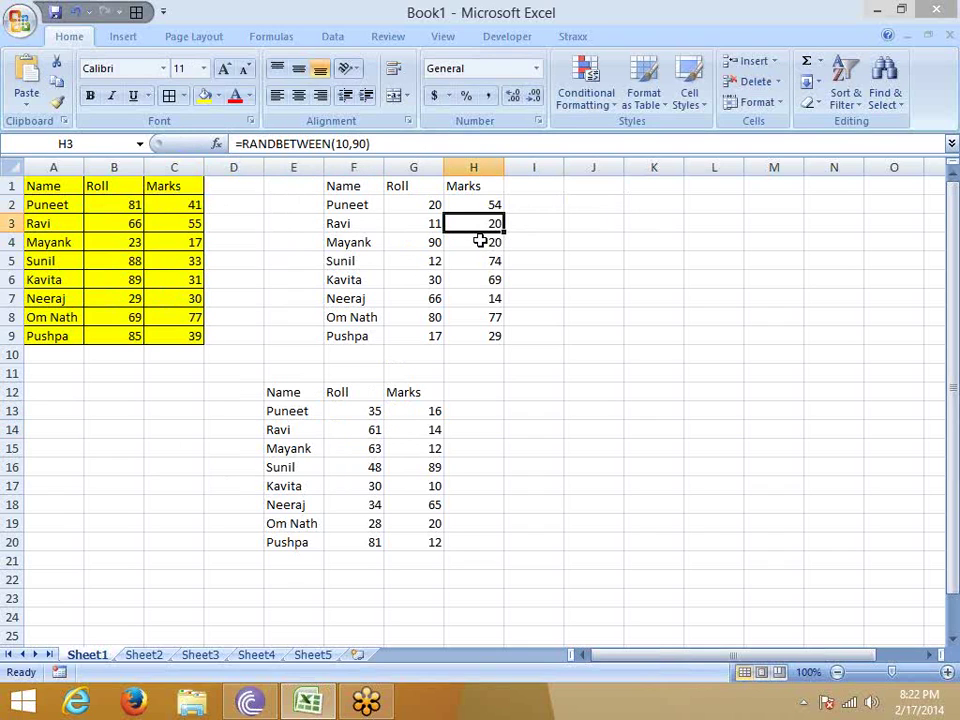
left_click(476, 204)
left_click(480, 224)
left_click(485, 296)
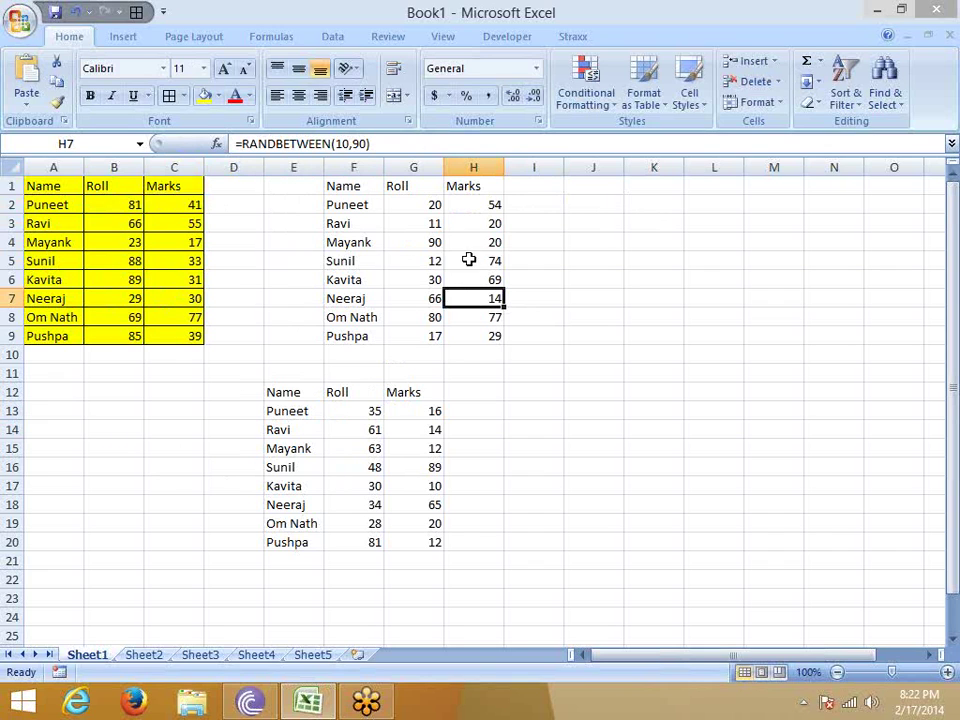
left_click_drag(469, 208, 437, 336)
Paste G2:H9 over itself as values, fixing the RANDBETWEEN numbers.
key("ctrl+c")
right_click(437, 310)
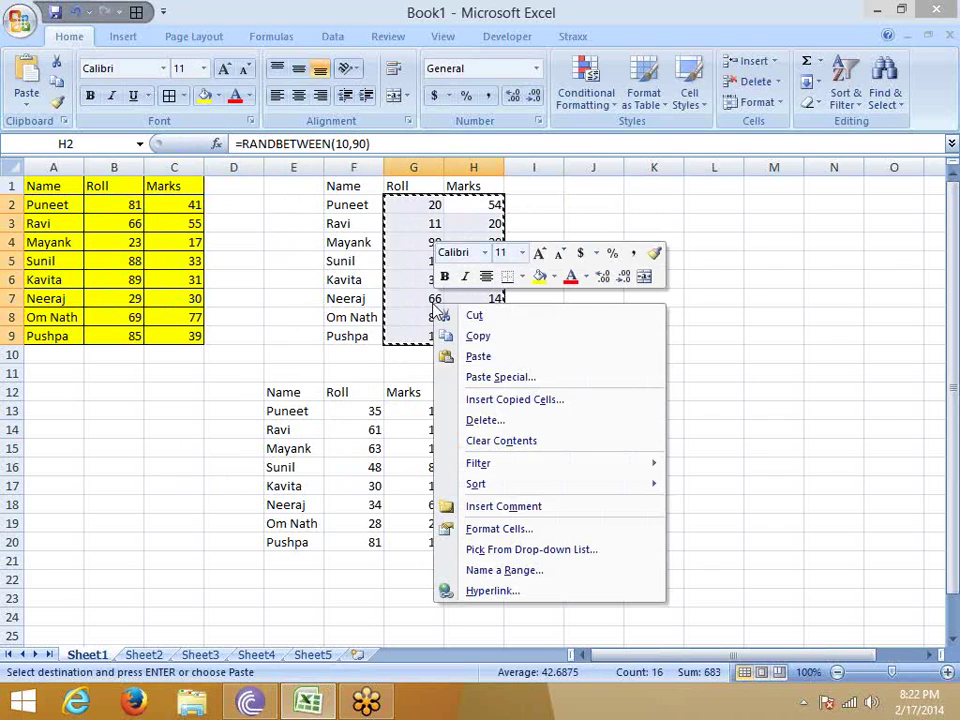
left_click(489, 378)
left_click(362, 305)
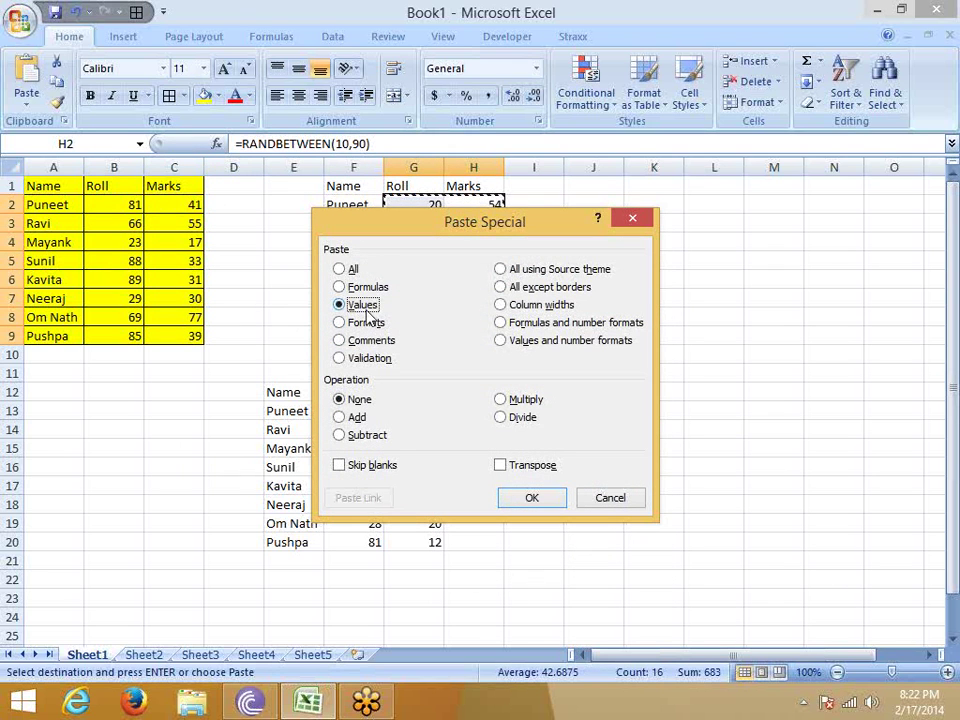
left_click_drag(445, 228, 638, 167)
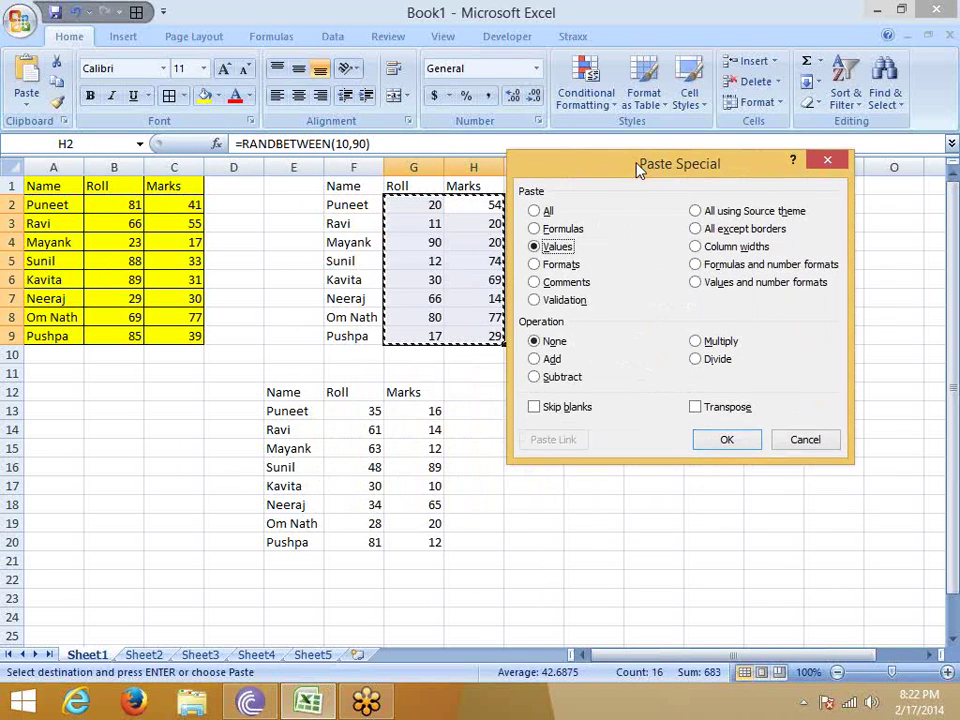
left_click(700, 437)
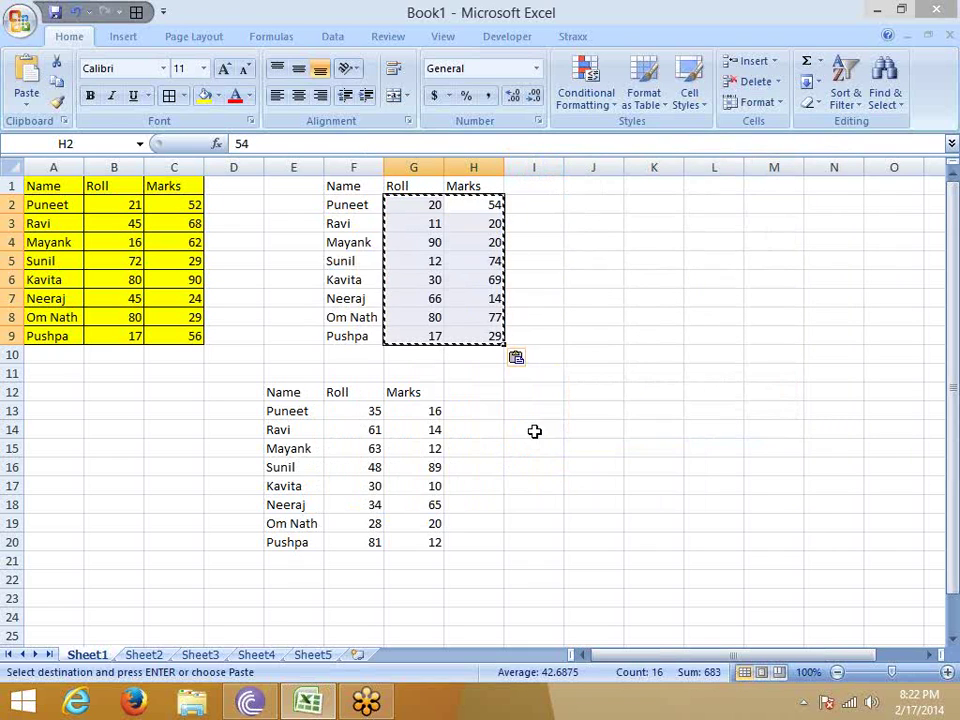
key("Escape")
Copy A1:C9 and paste only its yellow fill and borders starting at J3.
left_click(268, 313)
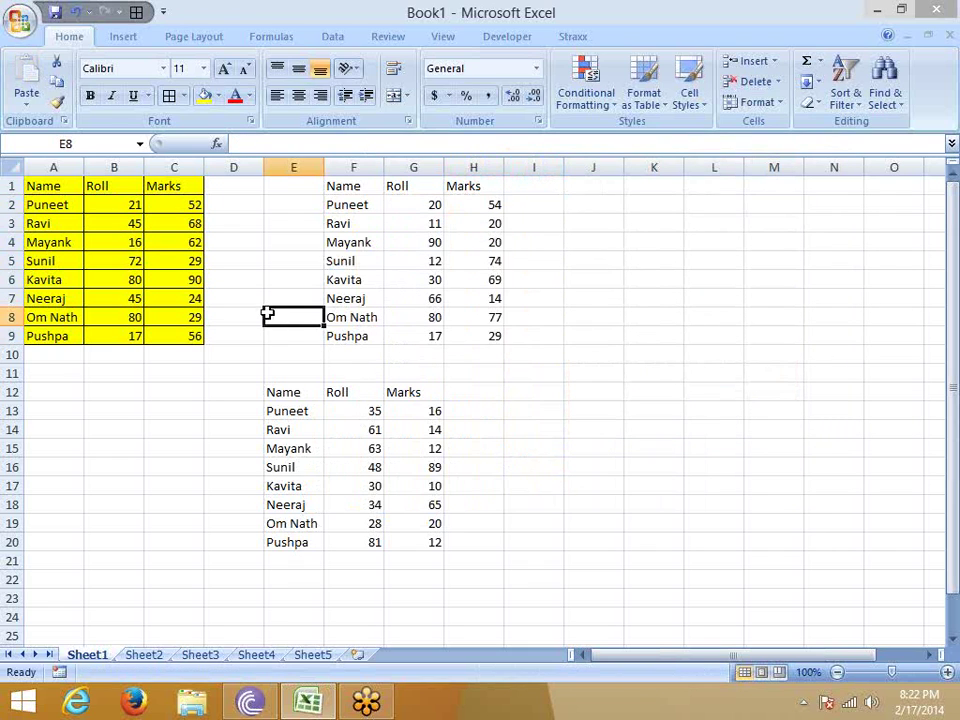
left_click_drag(30, 190, 168, 330)
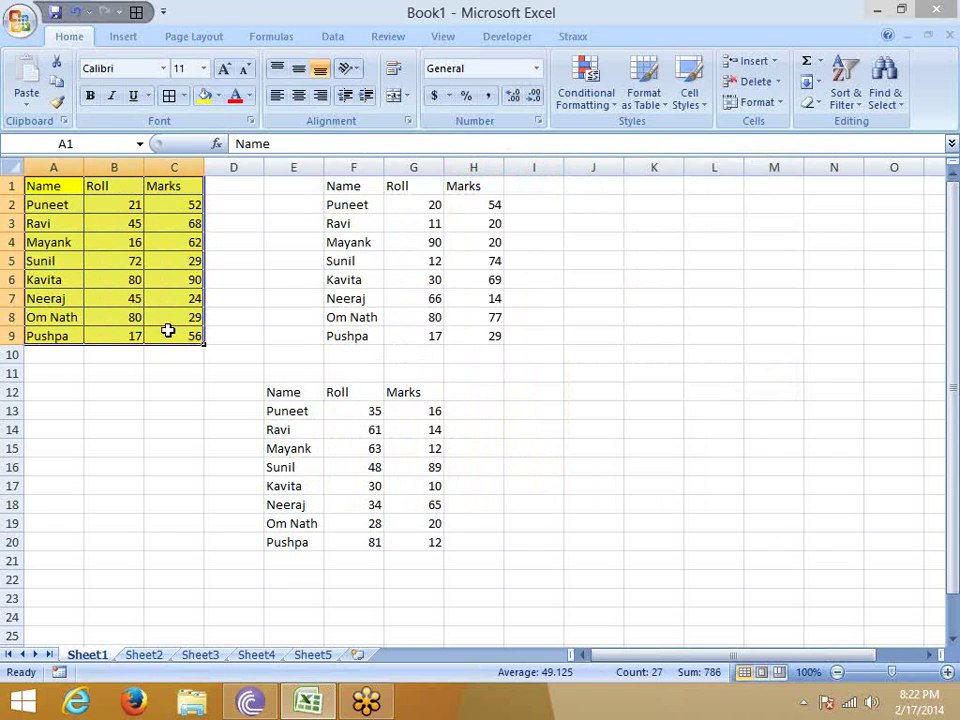
key("ctrl+c")
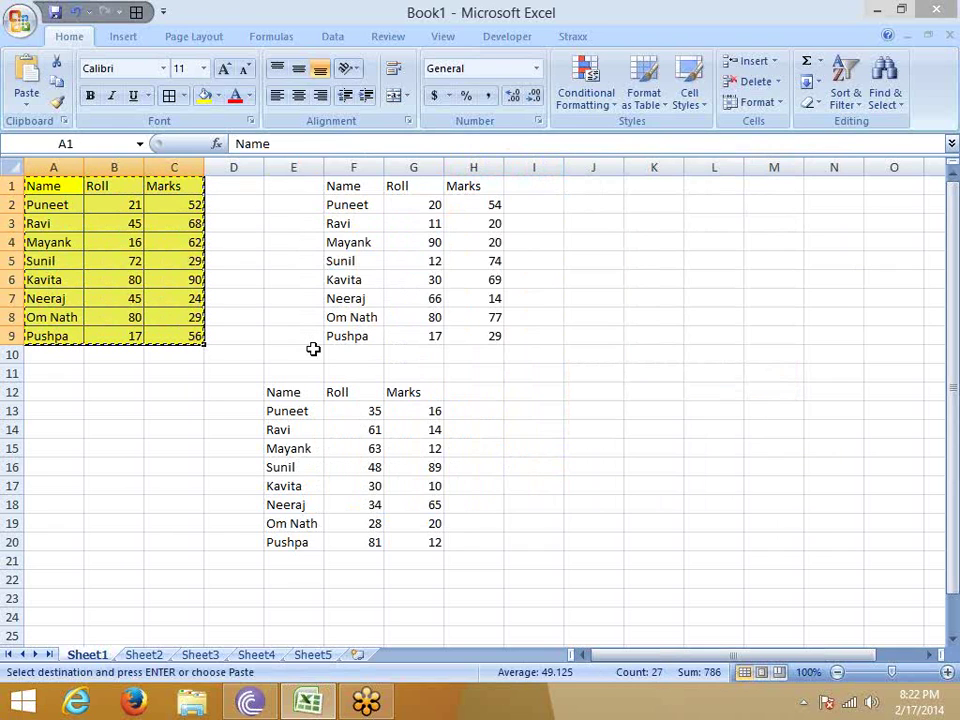
right_click(580, 226)
left_click(620, 302)
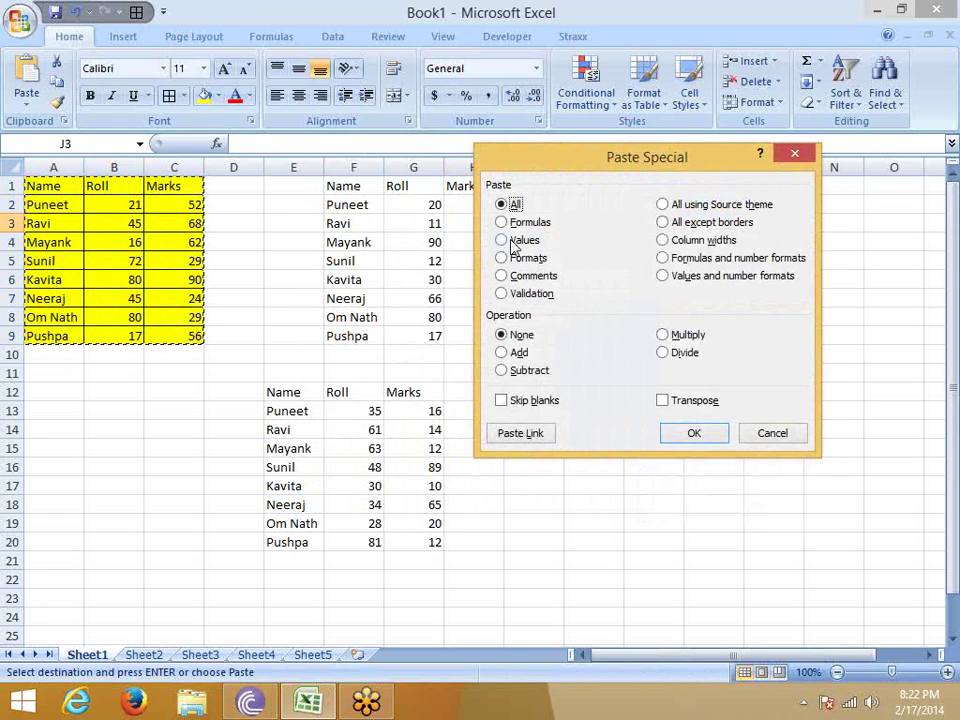
left_click(519, 259)
left_click(692, 433)
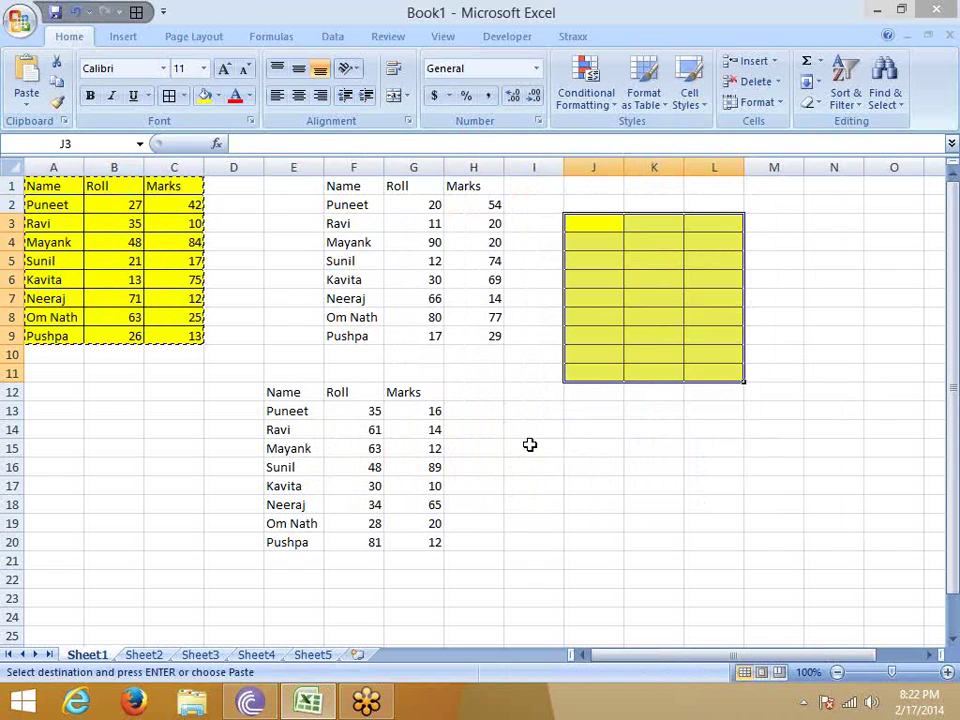
left_click(530, 444)
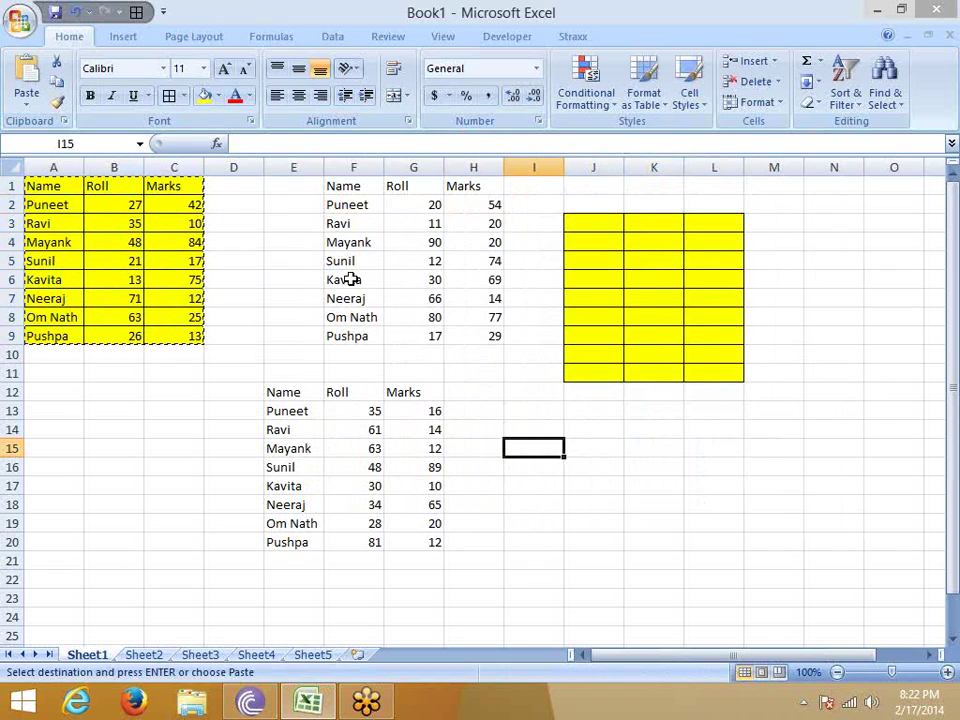
key("Escape")
left_click(191, 187)
Add a comment to the Marks header in C1.
right_click(191, 188)
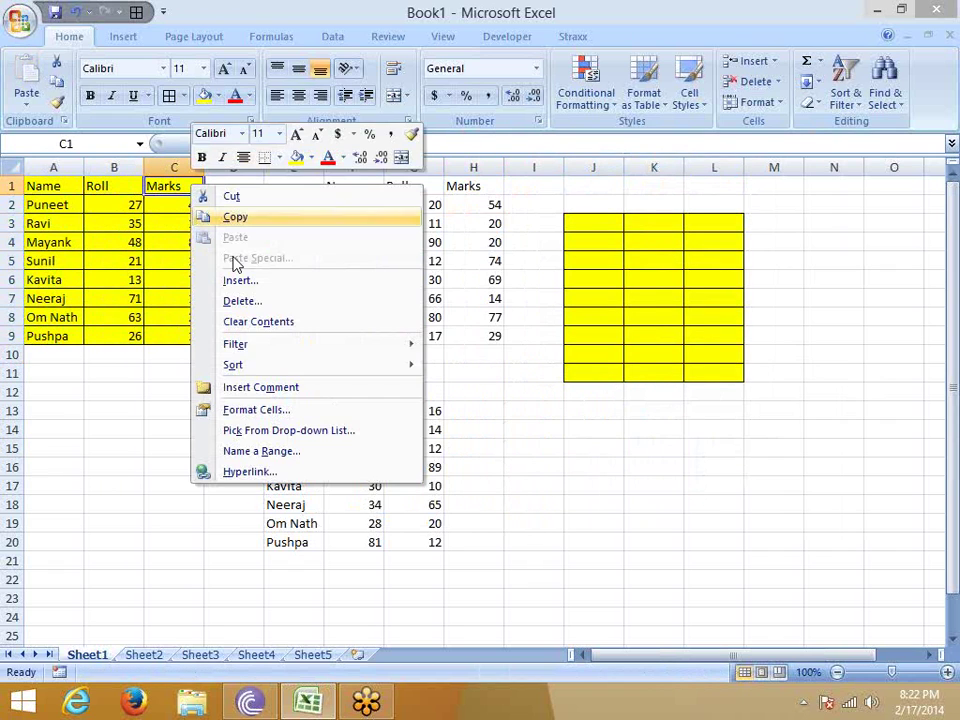
left_click(249, 390)
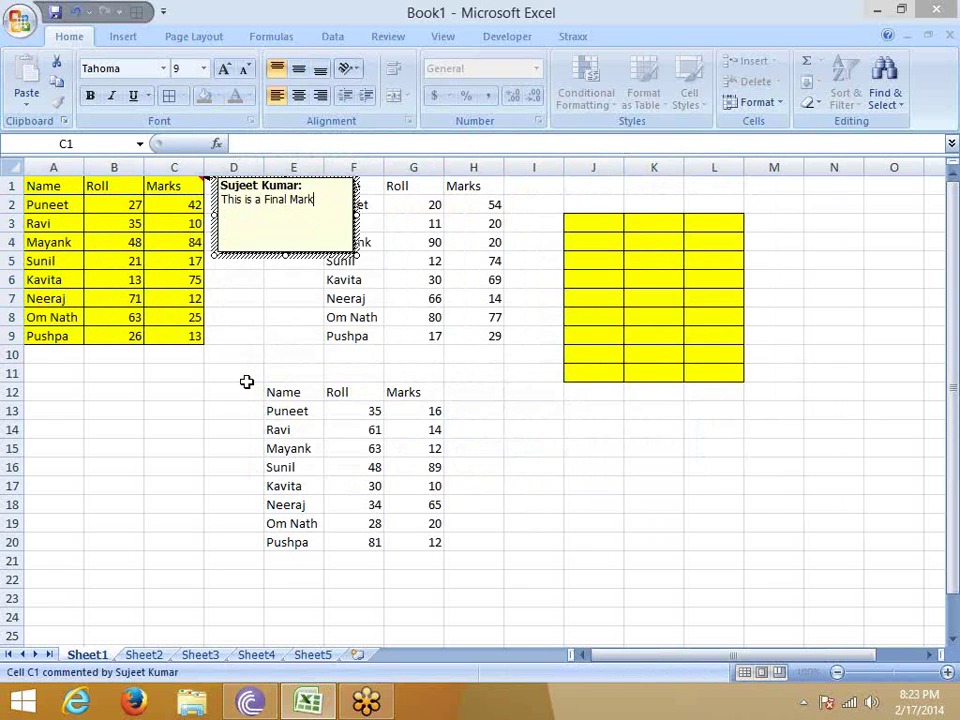
left_click(310, 390)
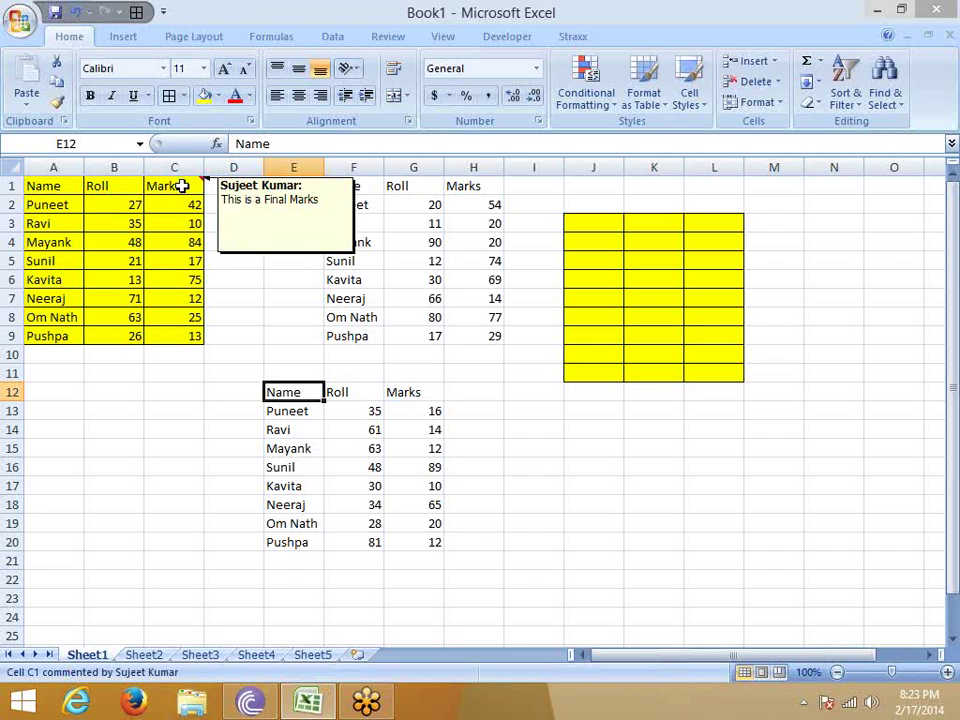
Copy C1 and paste only its comment onto L2:L11.
left_click(189, 186)
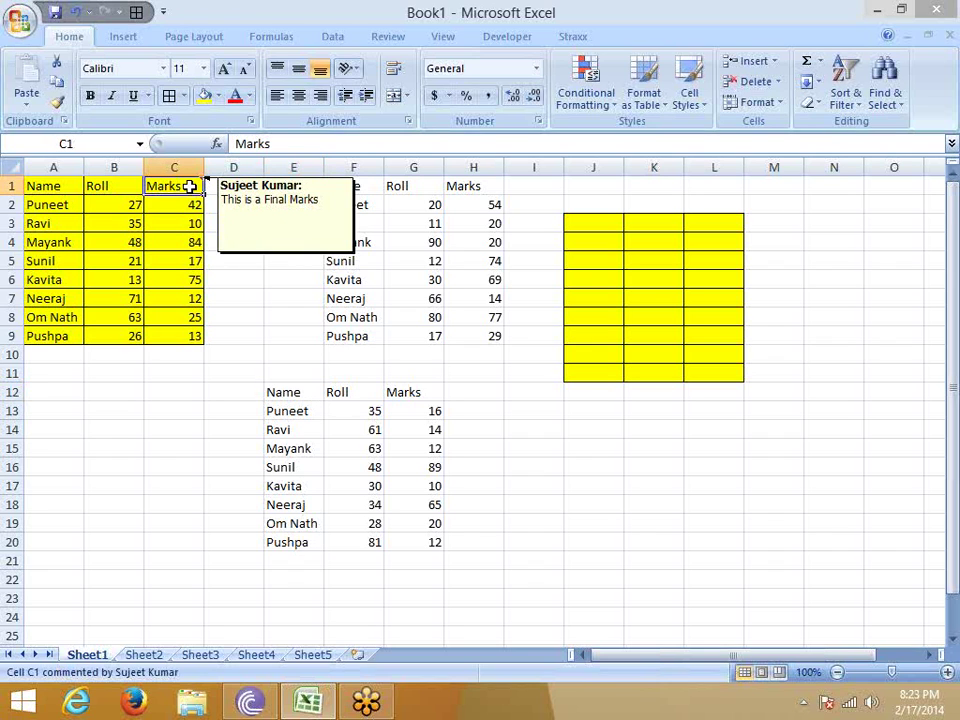
key("ctrl+c")
left_click_drag(709, 210, 724, 367)
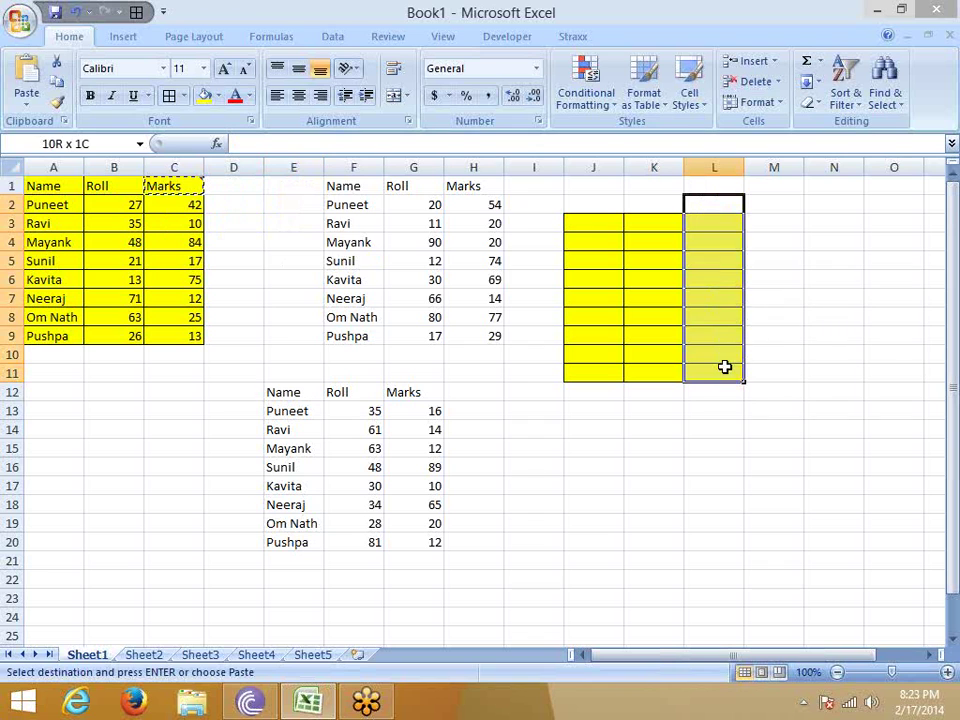
right_click(697, 279)
left_click(755, 353)
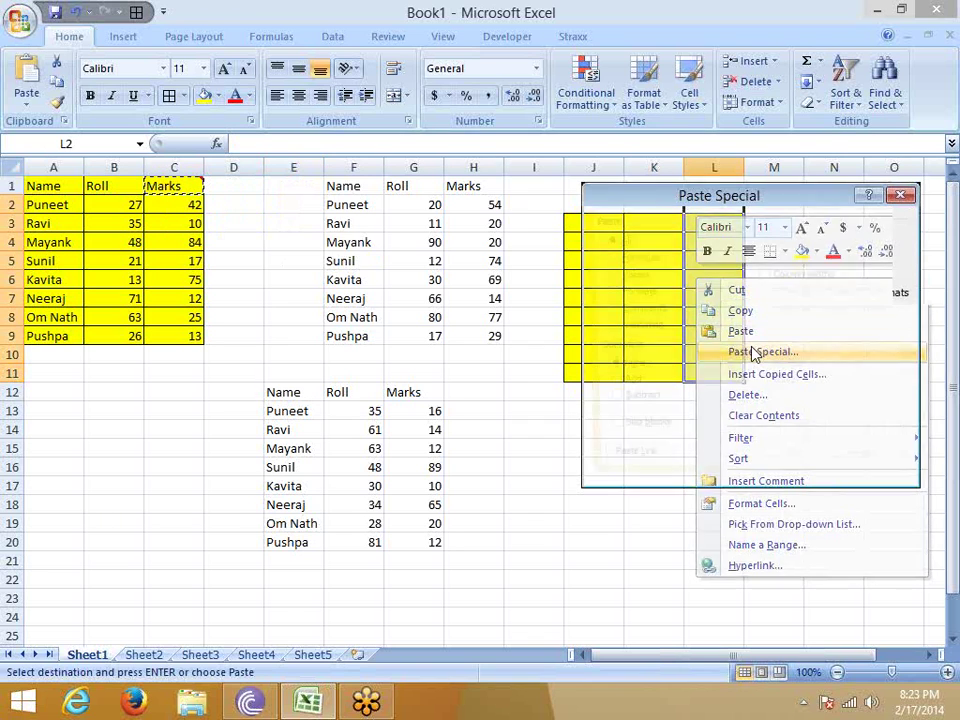
left_click(637, 310)
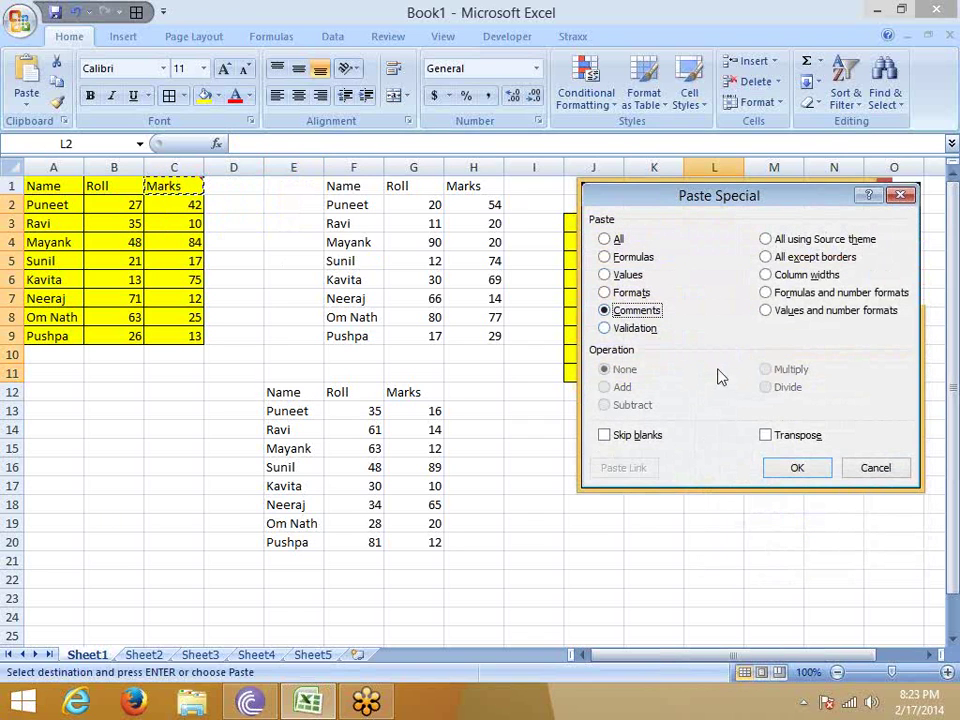
left_click(800, 467)
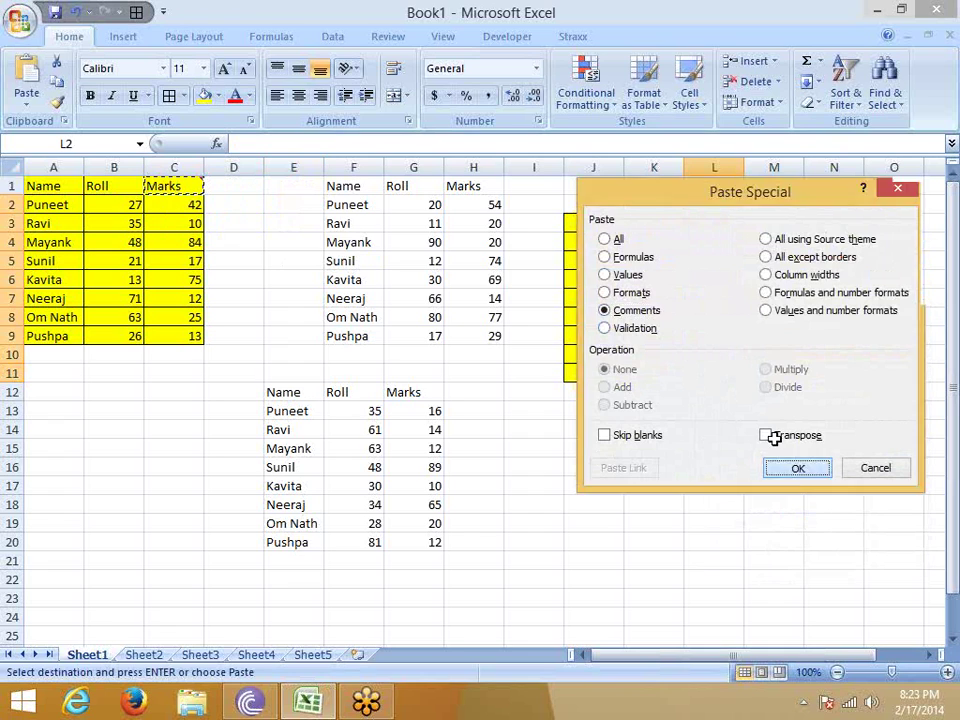
left_click(776, 446)
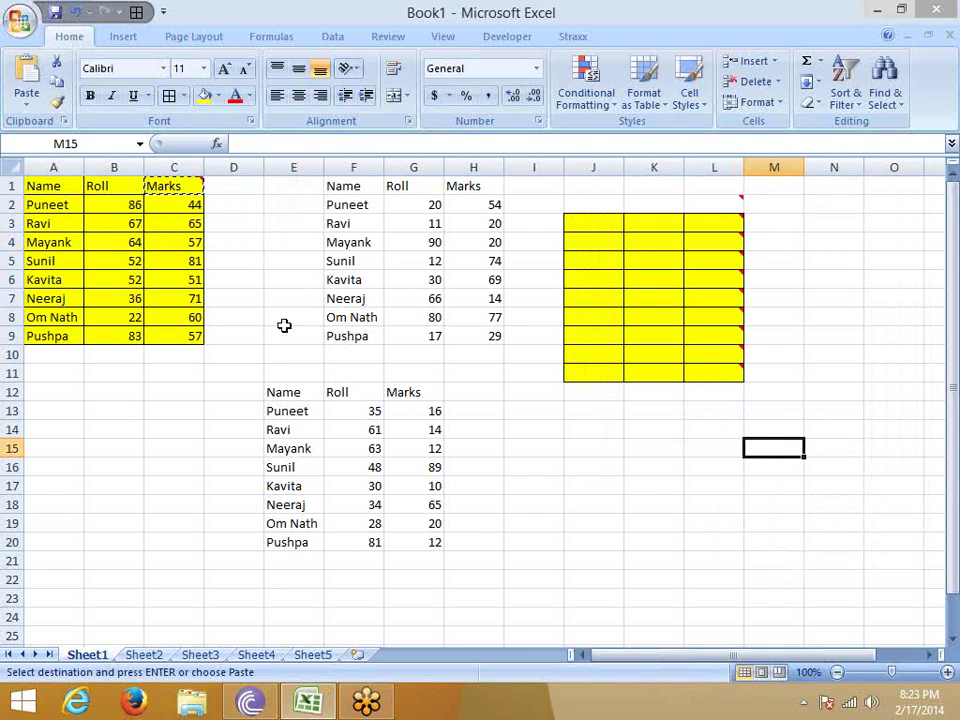
Copy cell M15, then copy the Marks header C1 again.
key("ctrl+c")
left_click(570, 416)
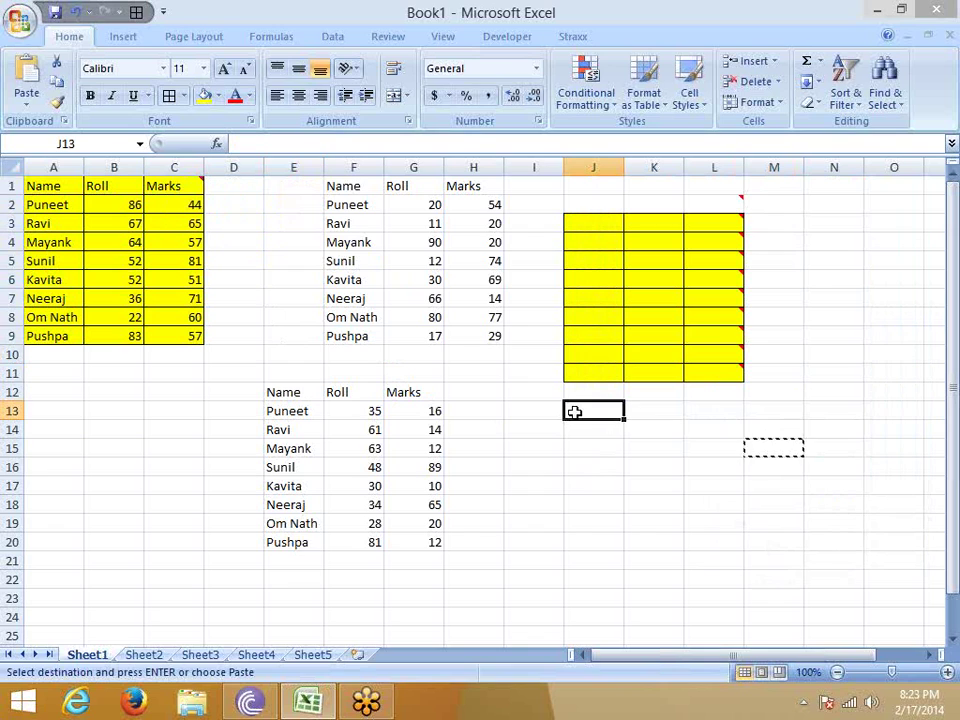
left_click(178, 186)
key("ctrl+c")
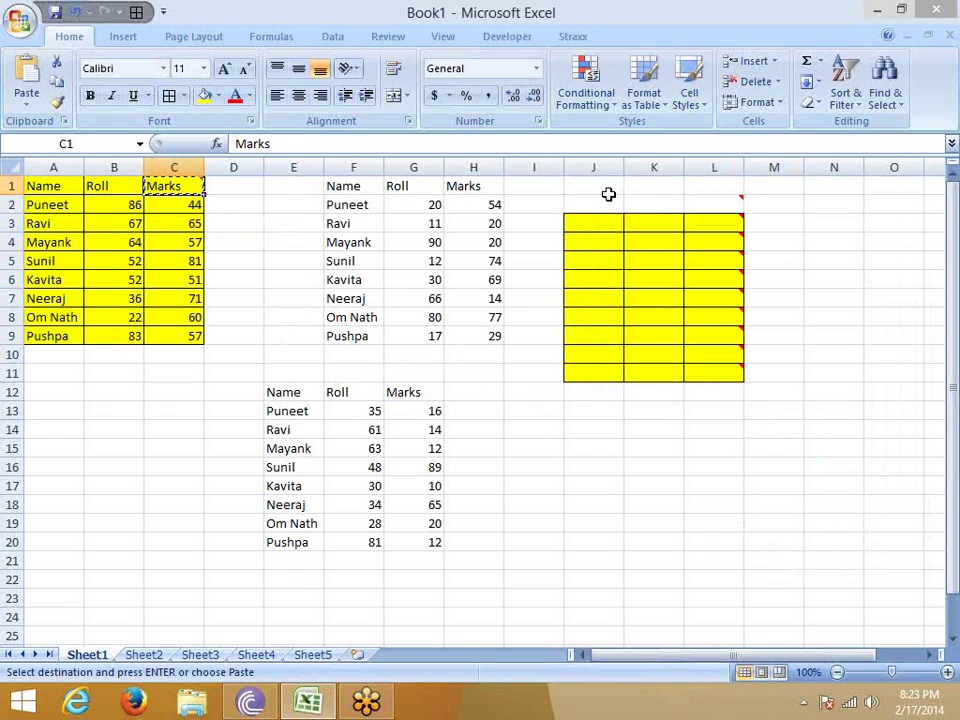
Clear J1:L12 and delete its comments.
left_click(597, 190)
left_click_drag(597, 190, 707, 388)
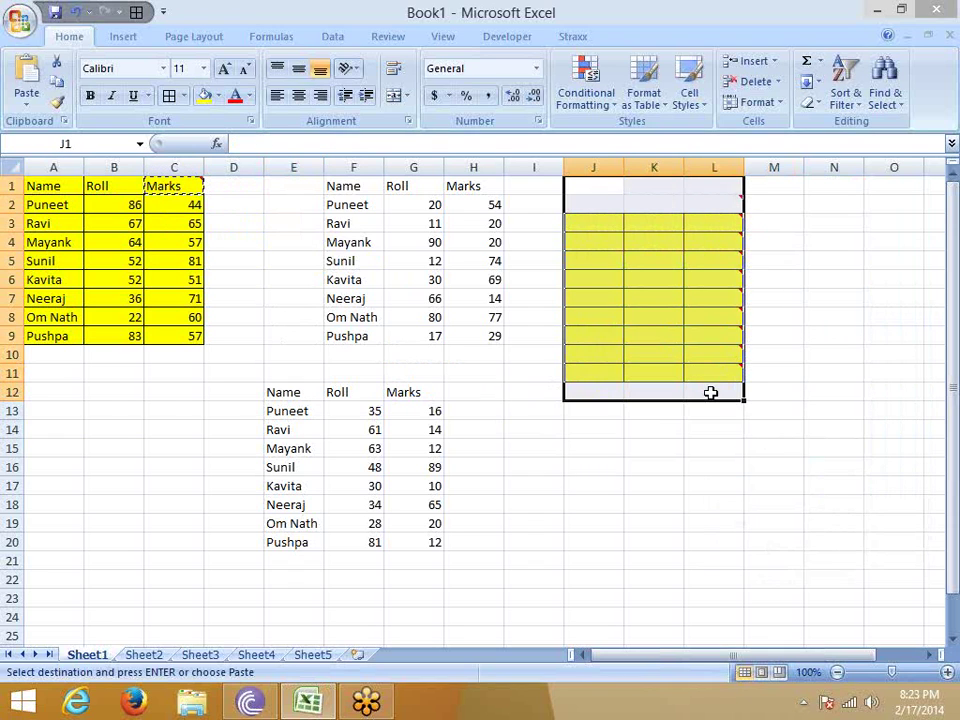
key("Delete")
right_click(741, 240)
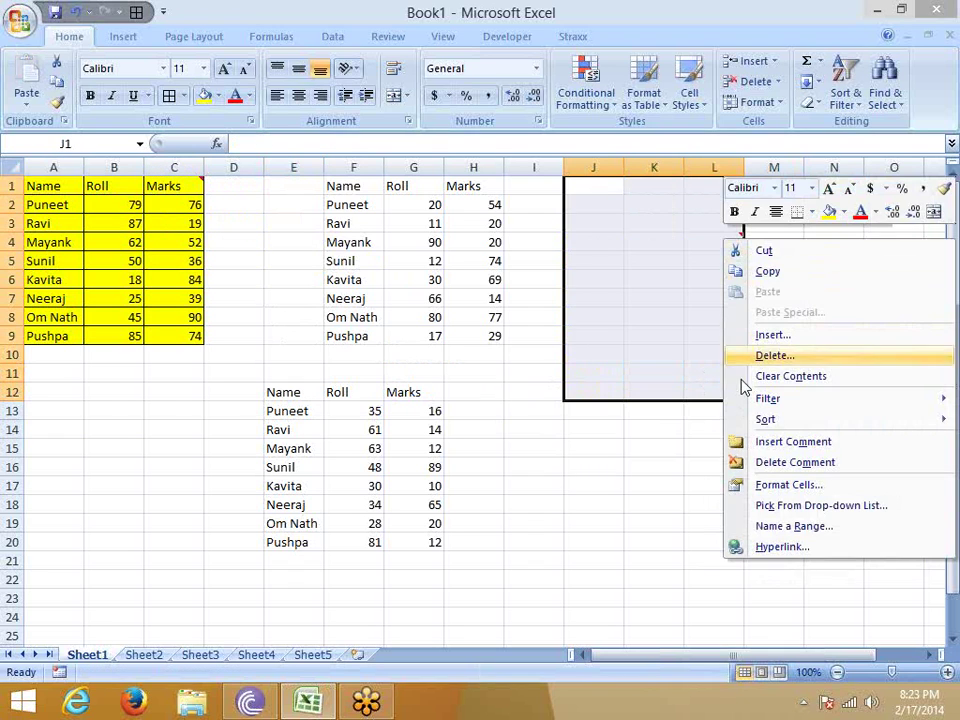
left_click(786, 459)
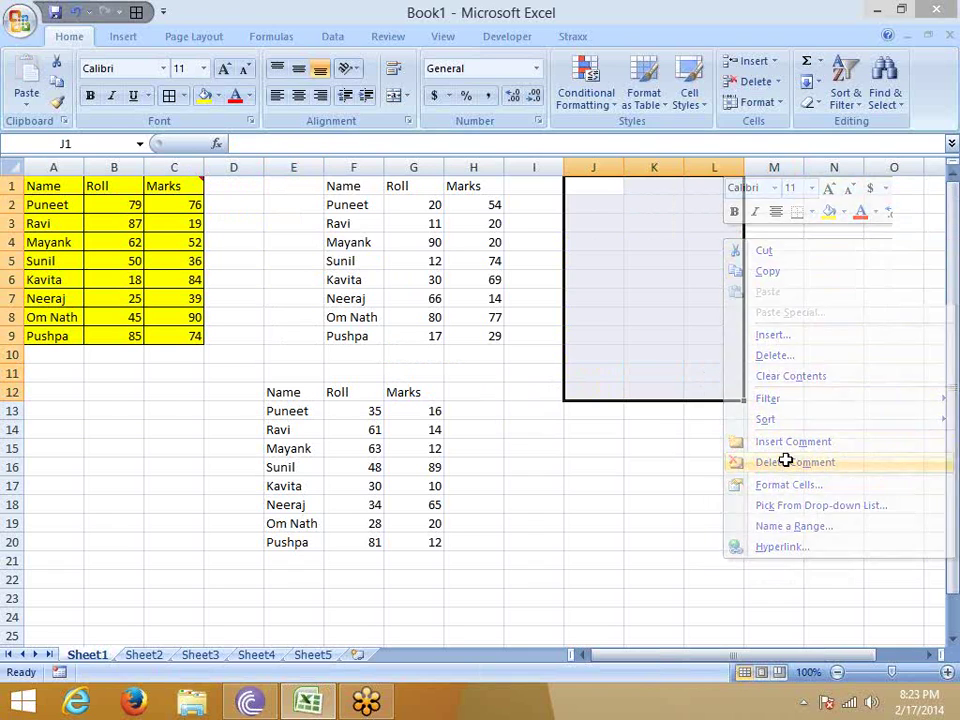
left_click(620, 428)
Delete rows 12–21, removing the values-only table.
left_click_drag(68, 190, 189, 334)
left_click(534, 372)
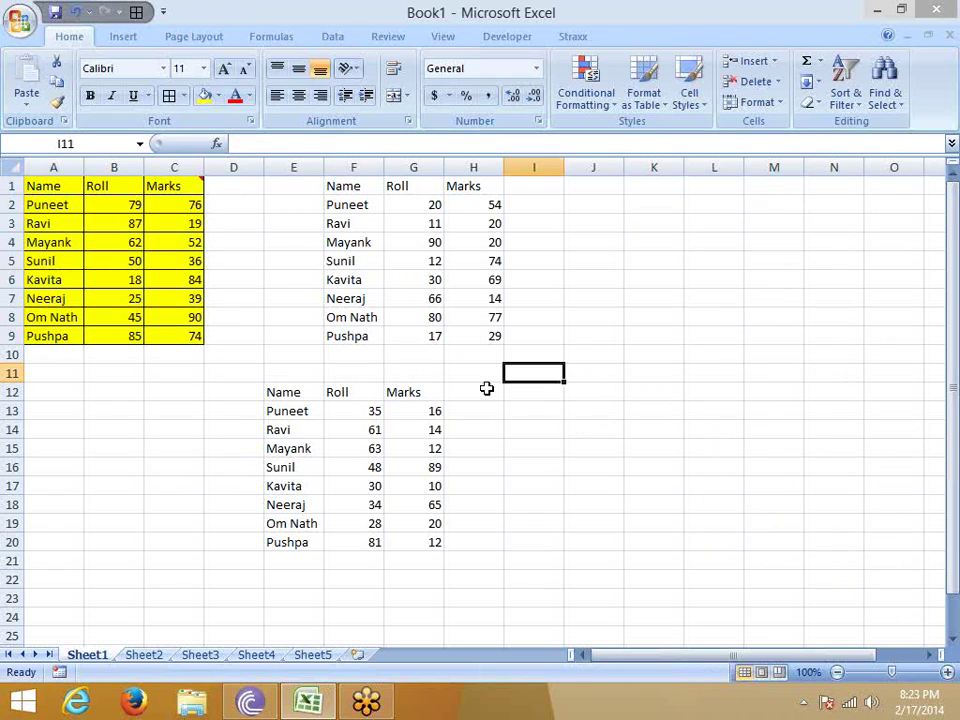
left_click_drag(12, 392, 62, 555)
right_click(58, 542)
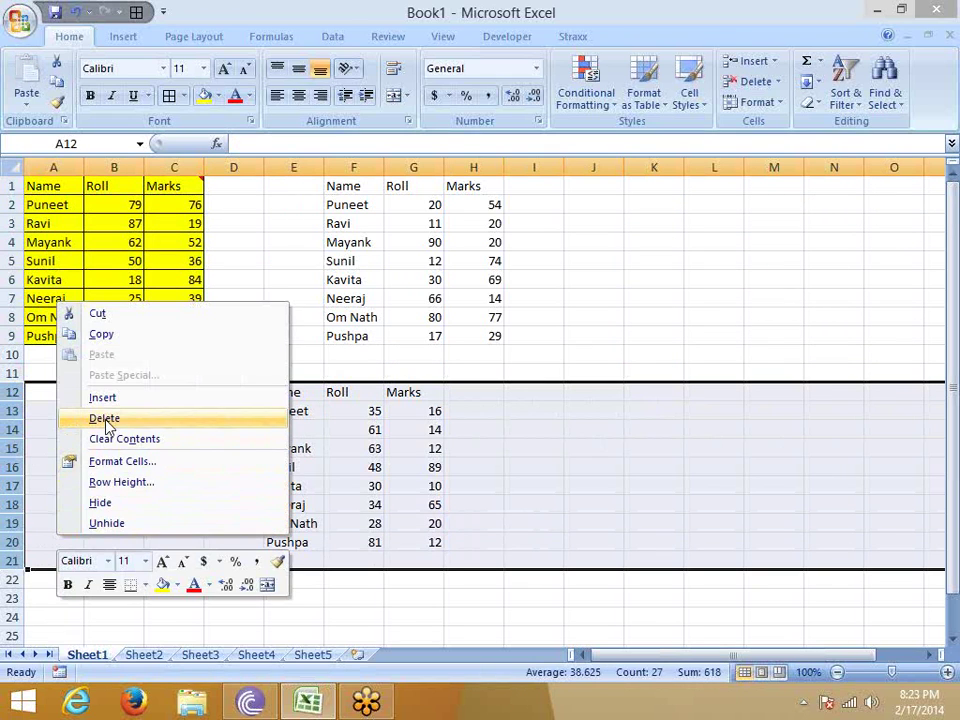
left_click(100, 419)
left_click(285, 430)
left_click(134, 295)
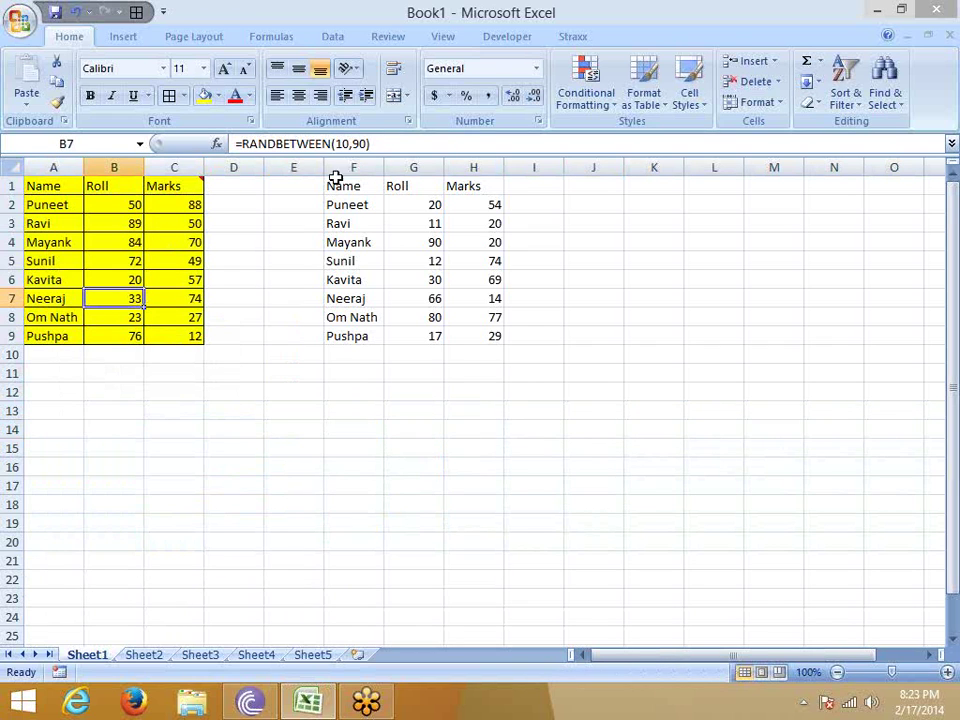
left_click_drag(47, 186, 185, 330)
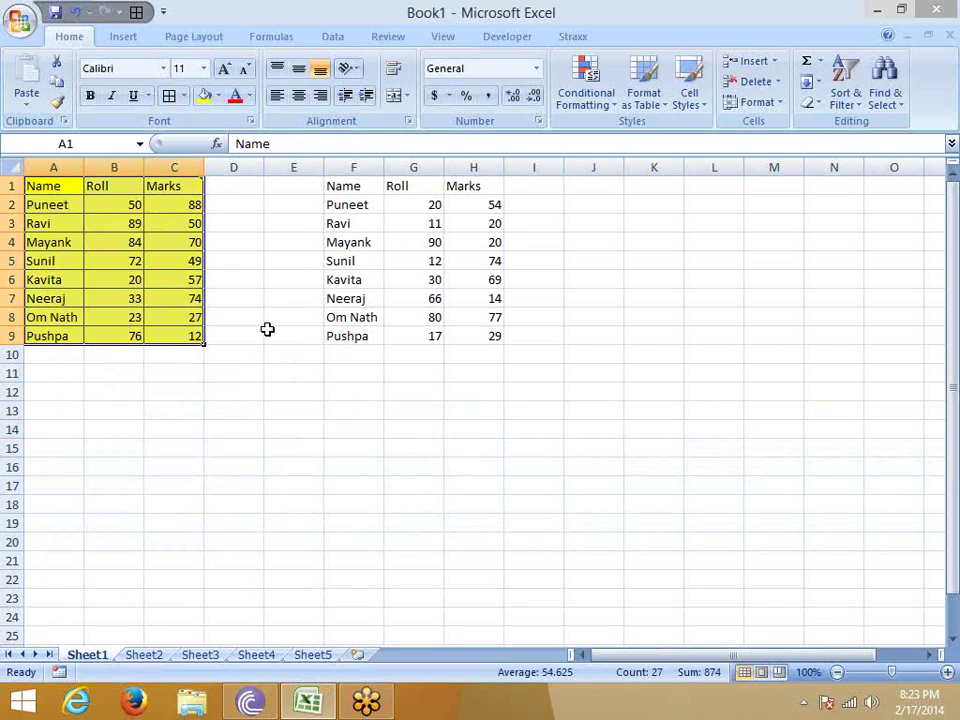
Copy A1:C9 and preview the paste options at I6 without pasting.
key("ctrl+c")
right_click(562, 282)
left_click(615, 357)
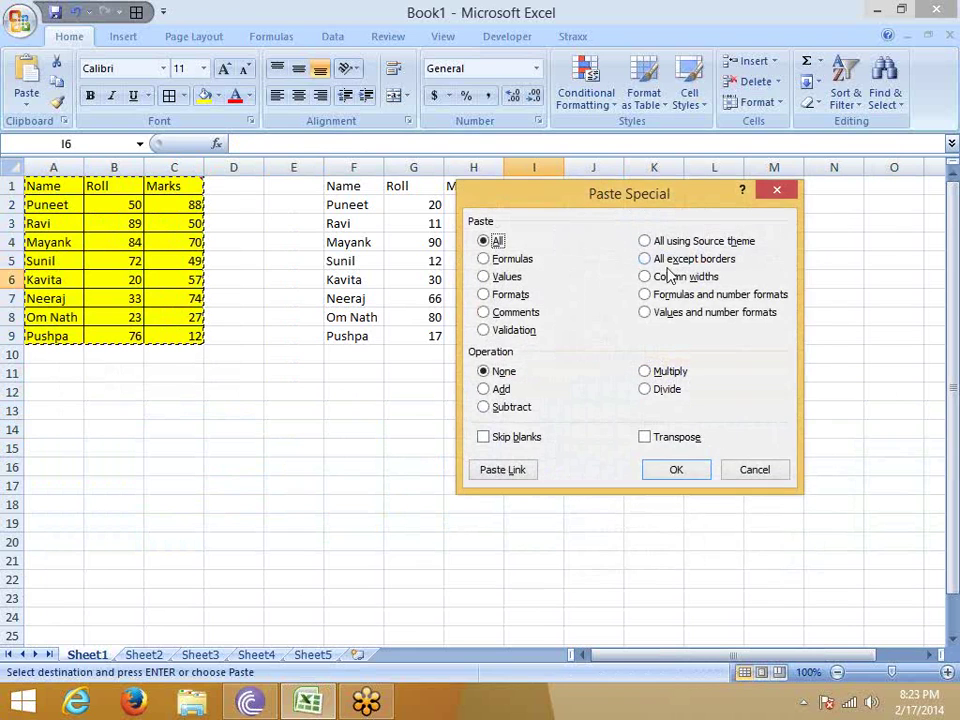
key("Escape")
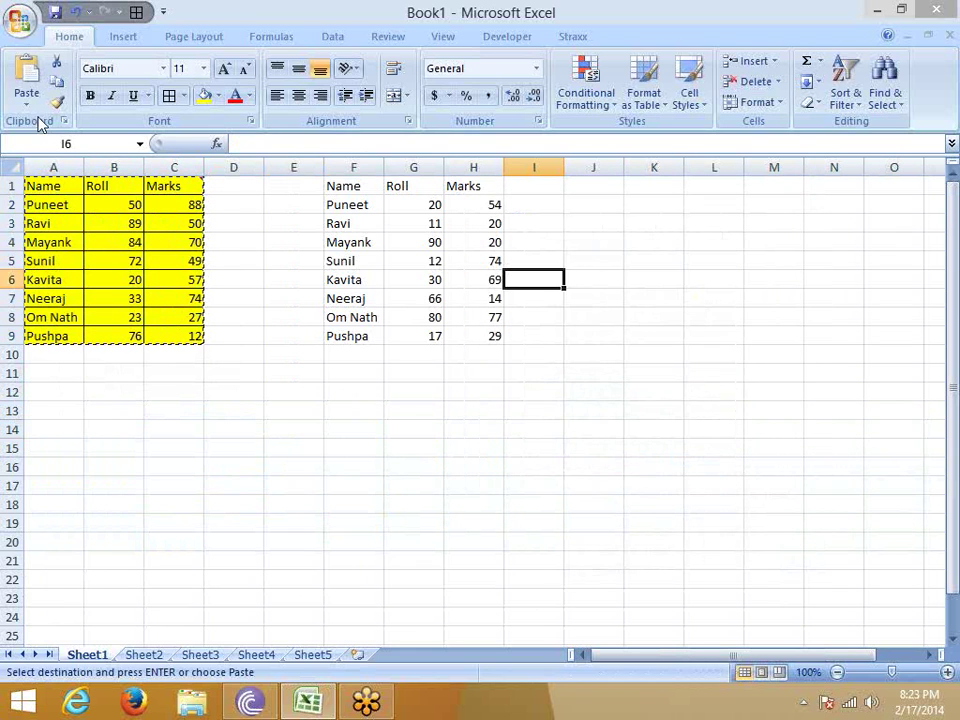
left_click(27, 101)
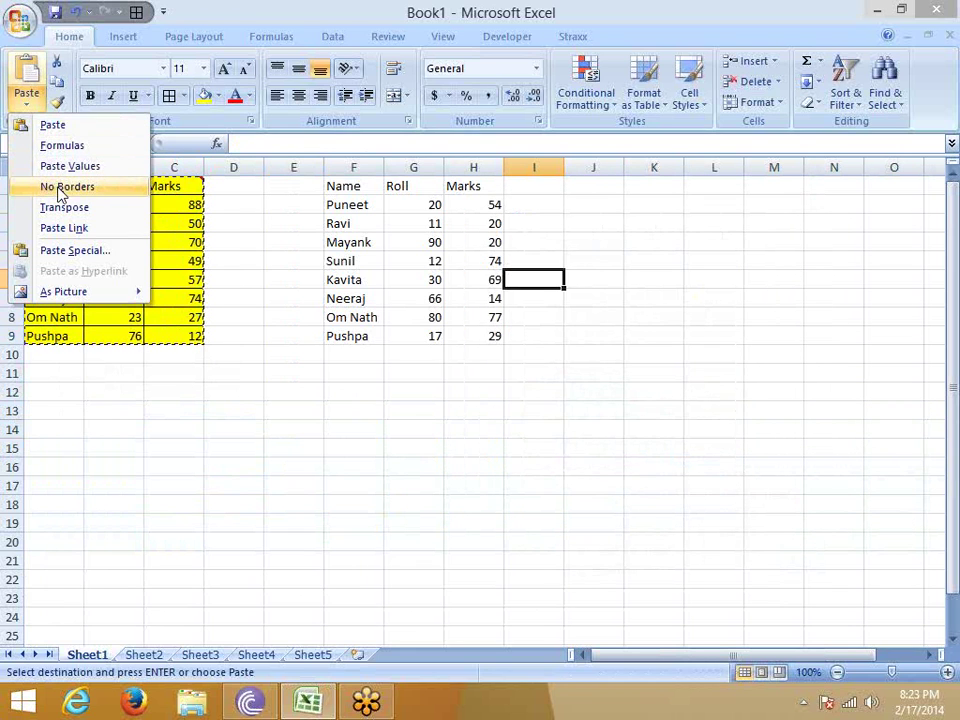
left_click(285, 182)
Paste the table at K4 with All except borders.
right_click(632, 243)
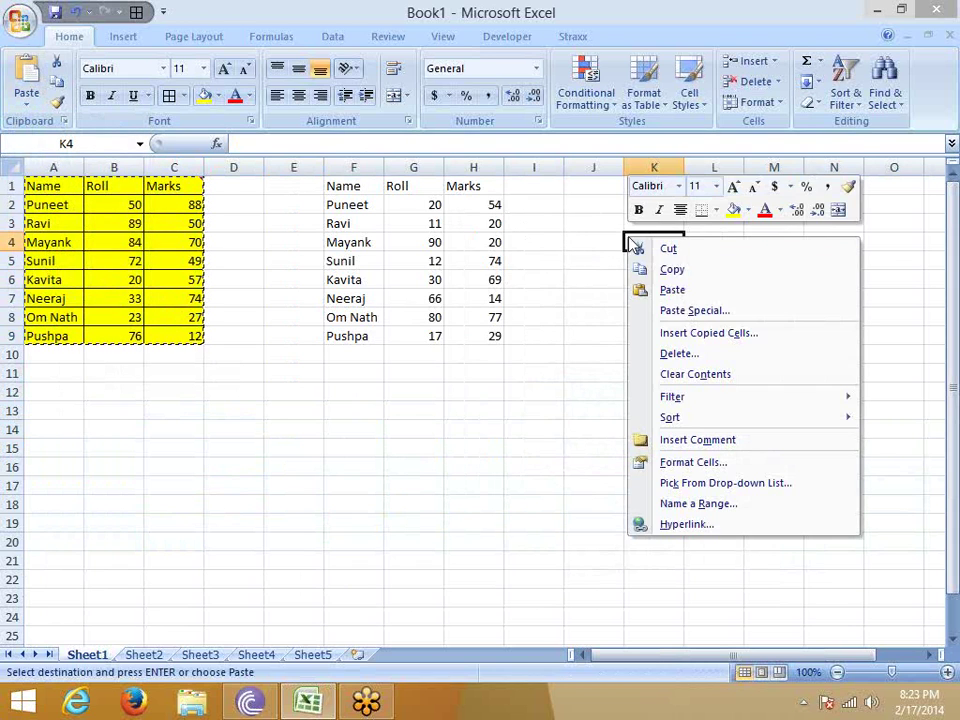
left_click(692, 312)
left_click(748, 222)
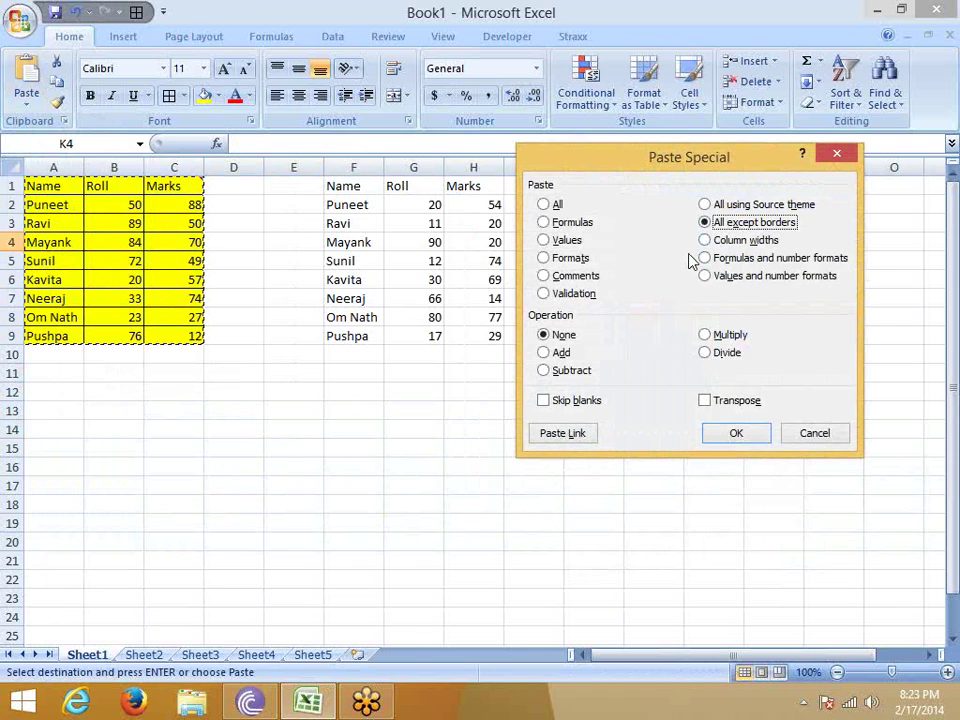
left_click(737, 433)
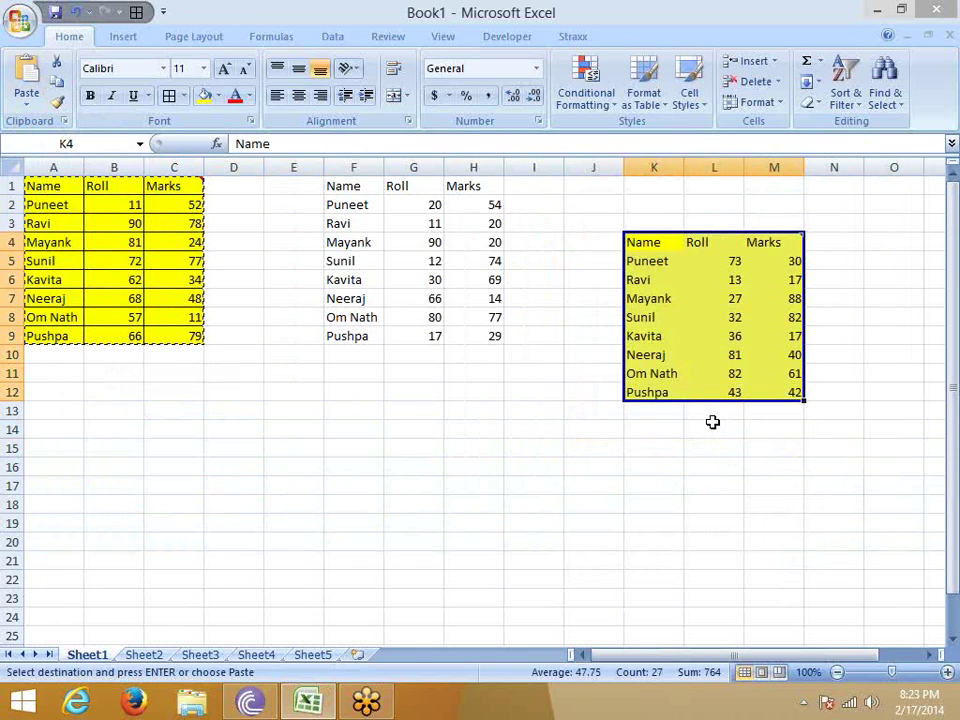
Delete columns F through M and autofit column B.
left_click(489, 356)
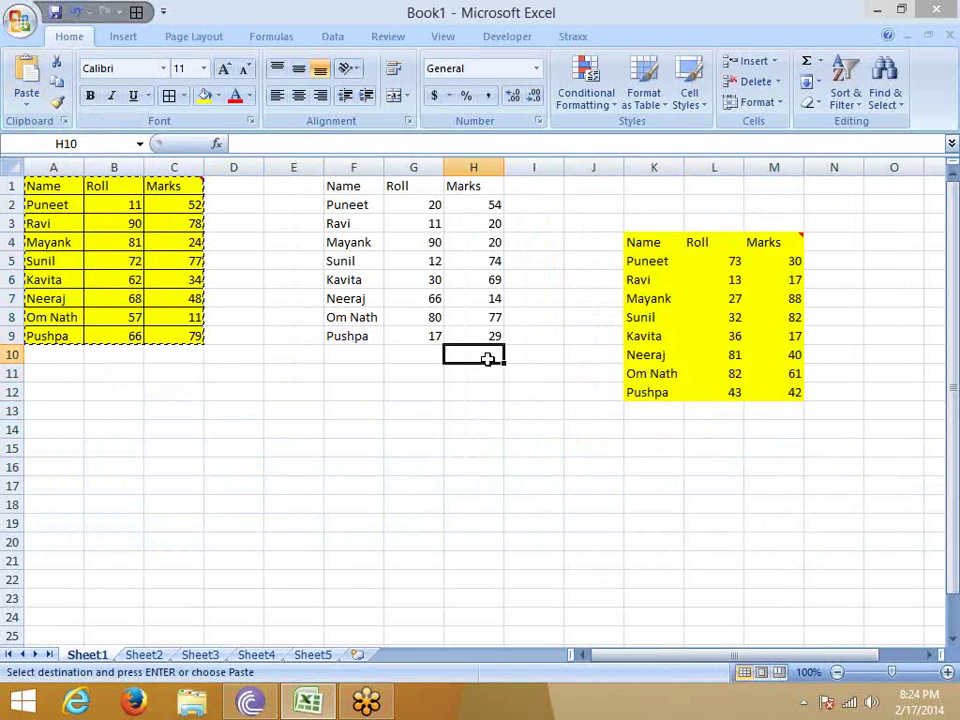
left_click_drag(353, 167, 763, 165)
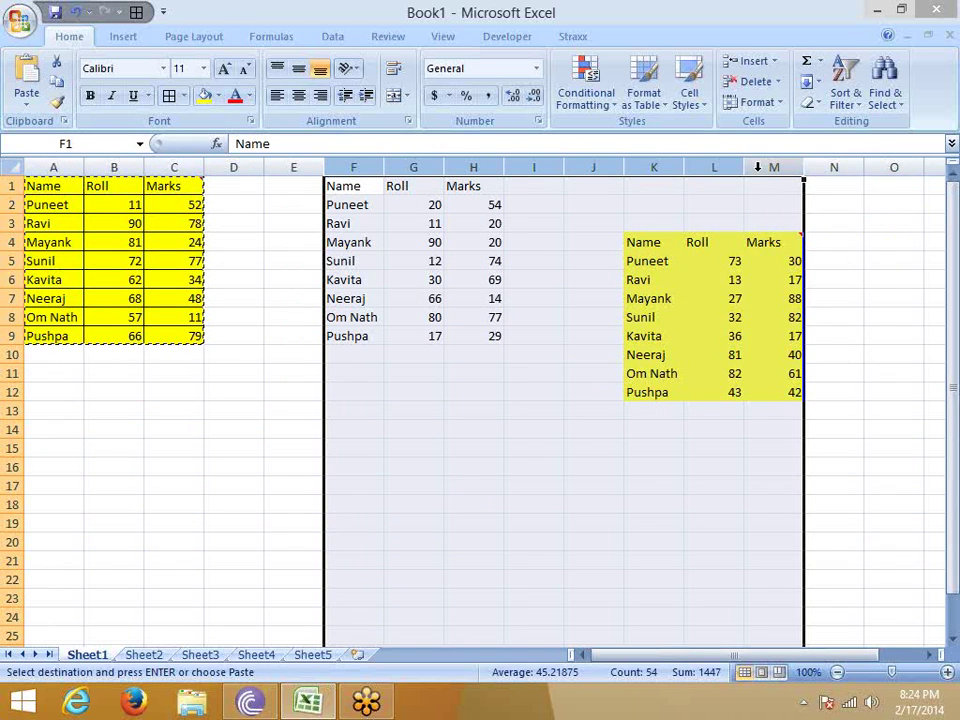
right_click(726, 170)
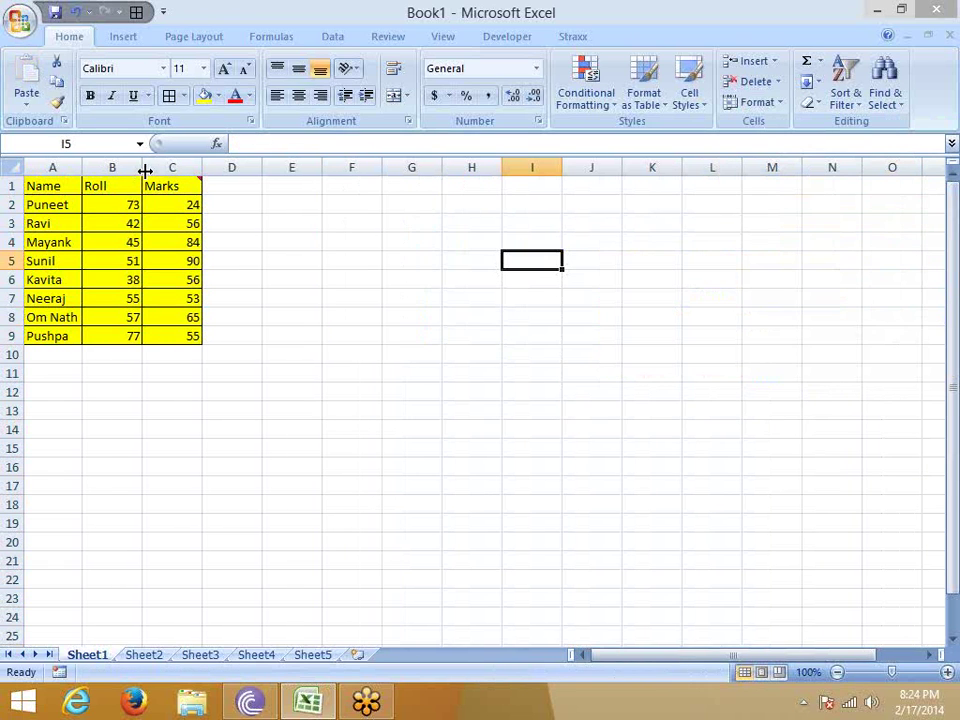
double_click(143, 167)
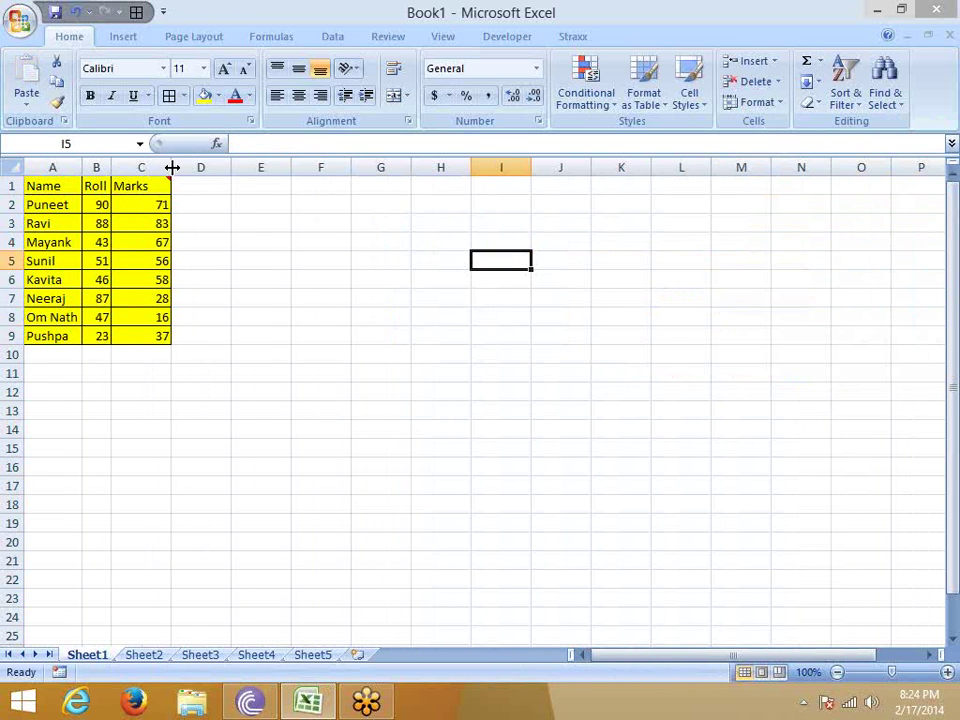
Autofit column C, copy the Name/Roll/Marks table A1:C9, and switch to Sheet2.
double_click(172, 167)
left_click_drag(60, 186, 127, 333)
key("ctrl+c")
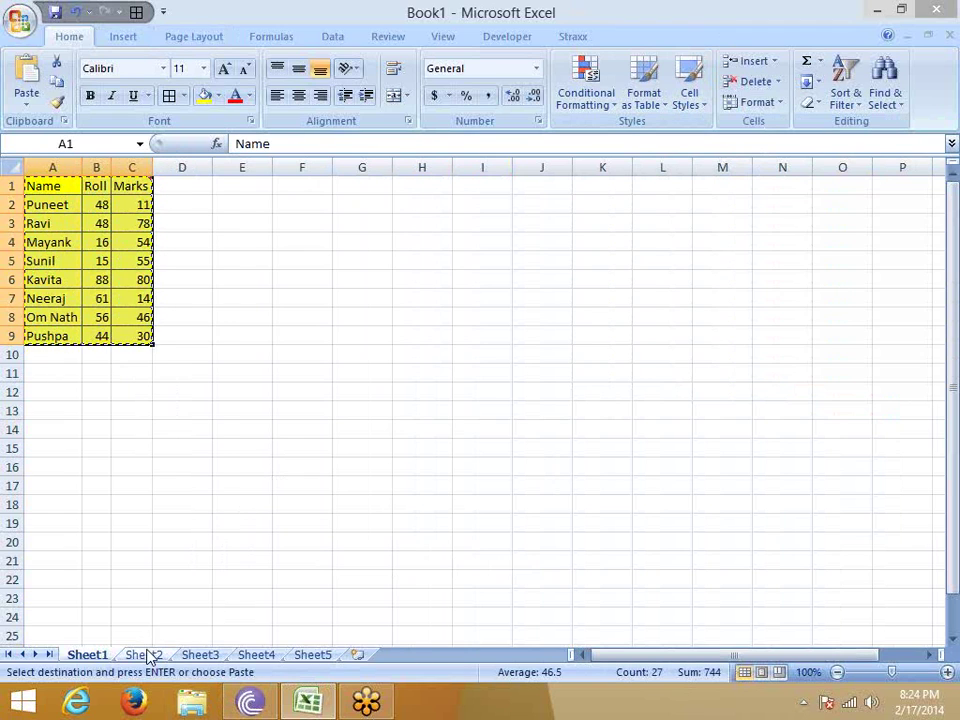
left_click(146, 655)
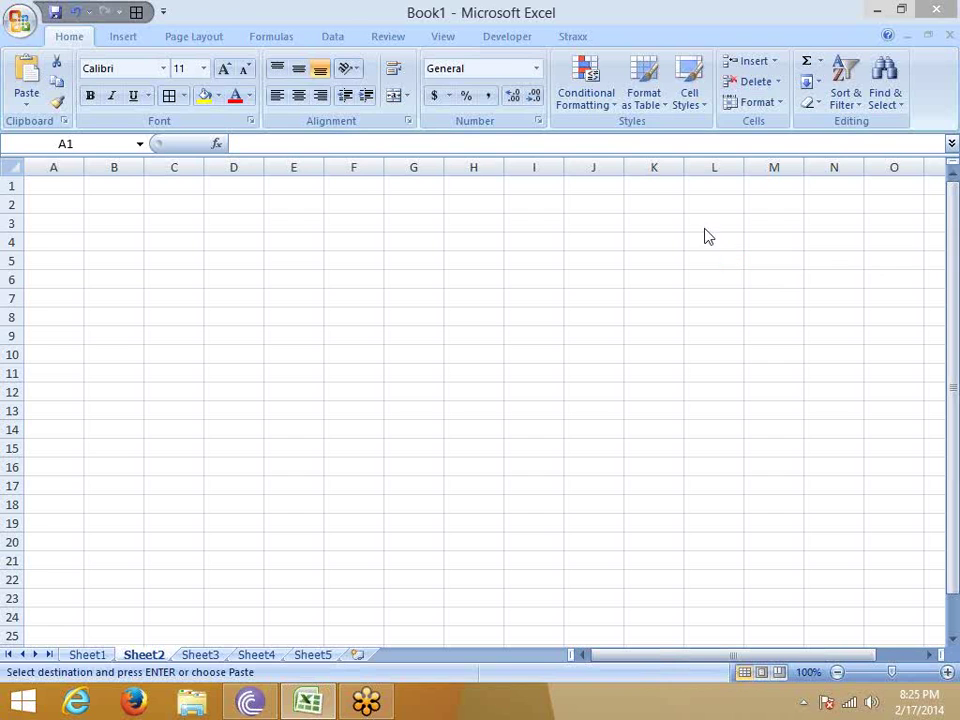
Try pasting the table at A1 with manually widened columns A and B, then undo it.
left_click(64, 188)
right_click(64, 188)
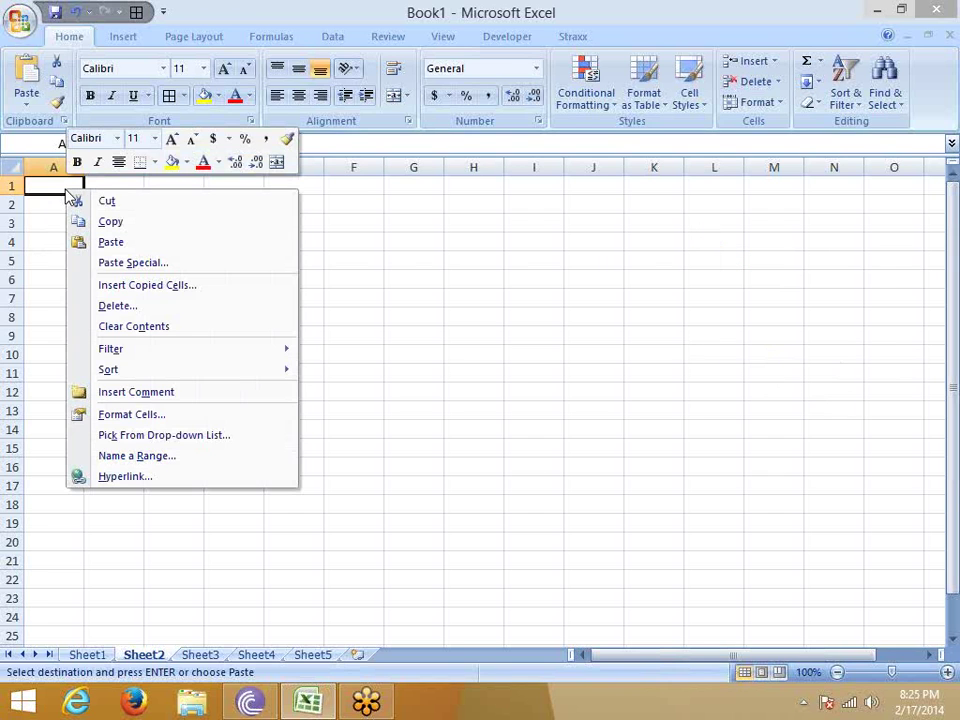
left_click_drag(84, 167, 166, 164)
left_click_drag(229, 164, 260, 164)
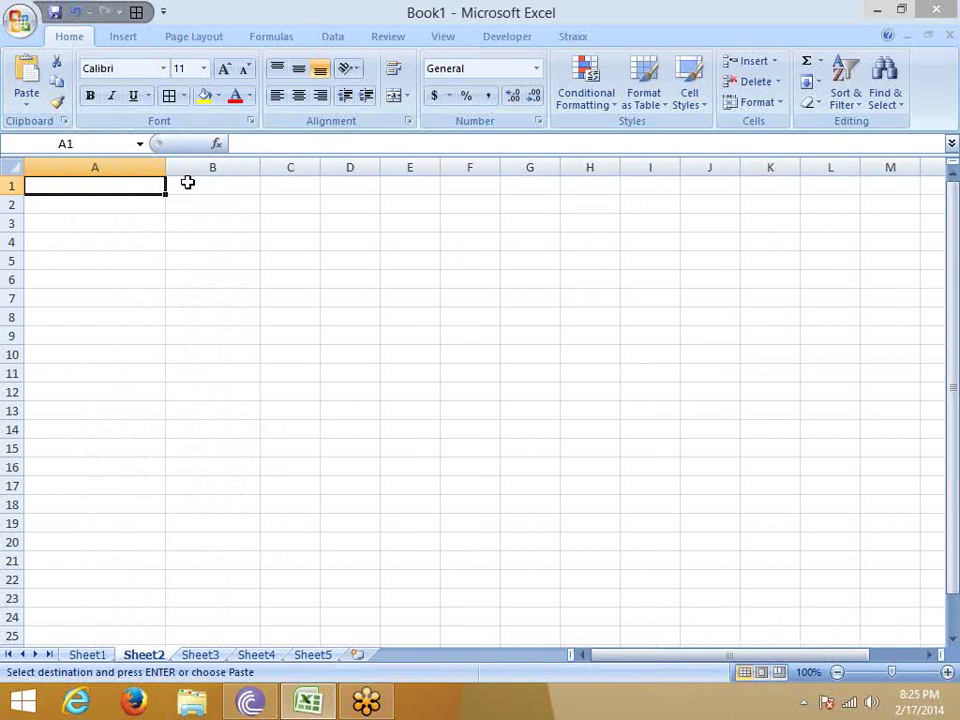
key("ctrl+v")
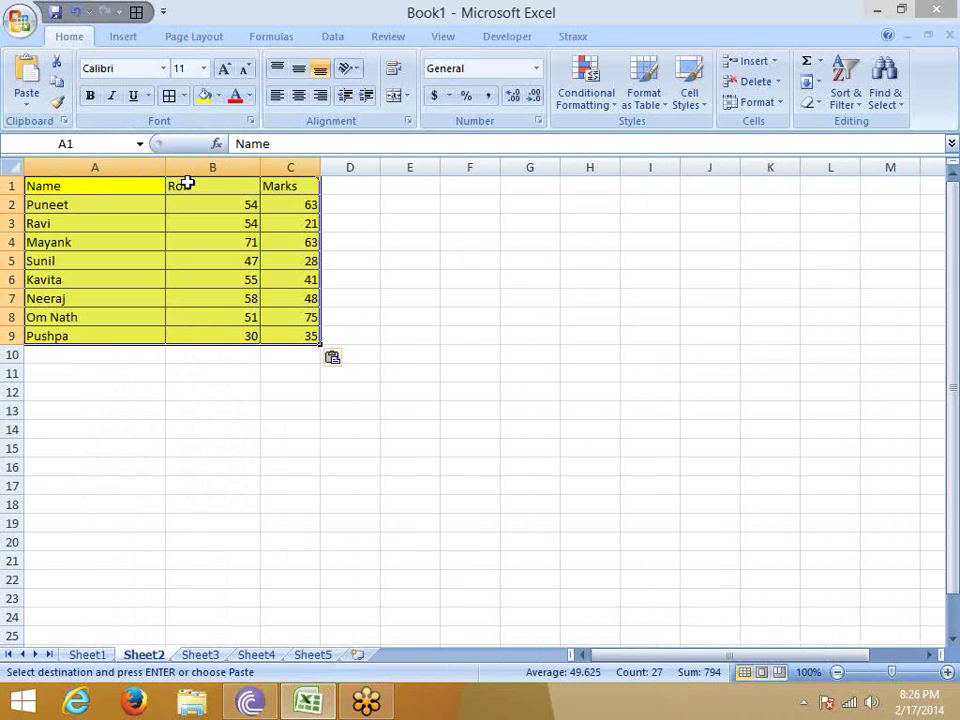
double_click(167, 165)
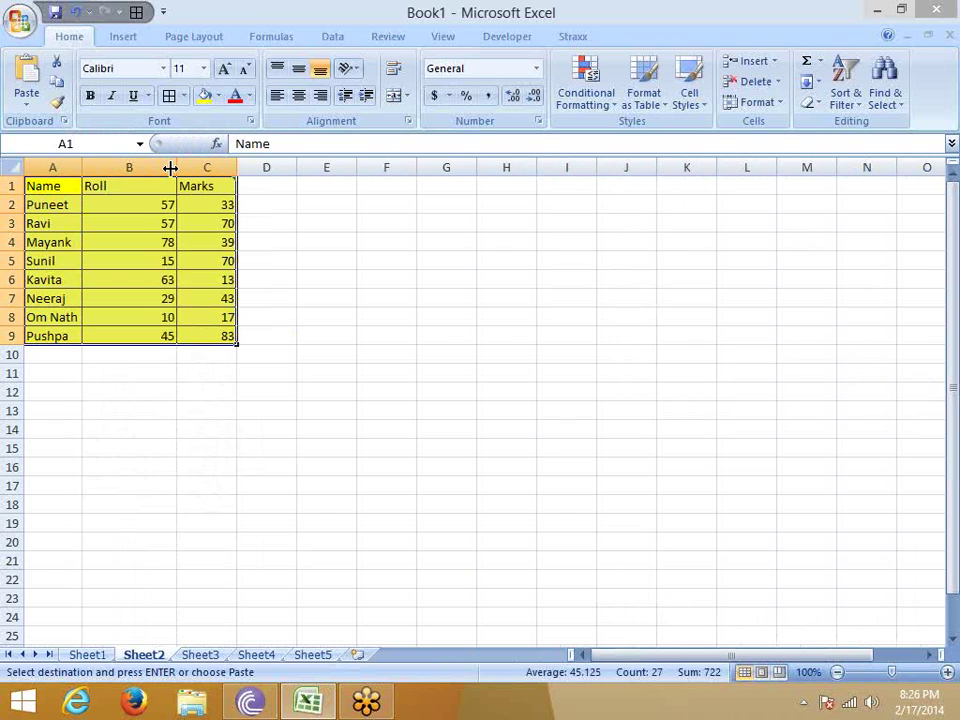
key("ctrl+z")
key("ctrl+z")
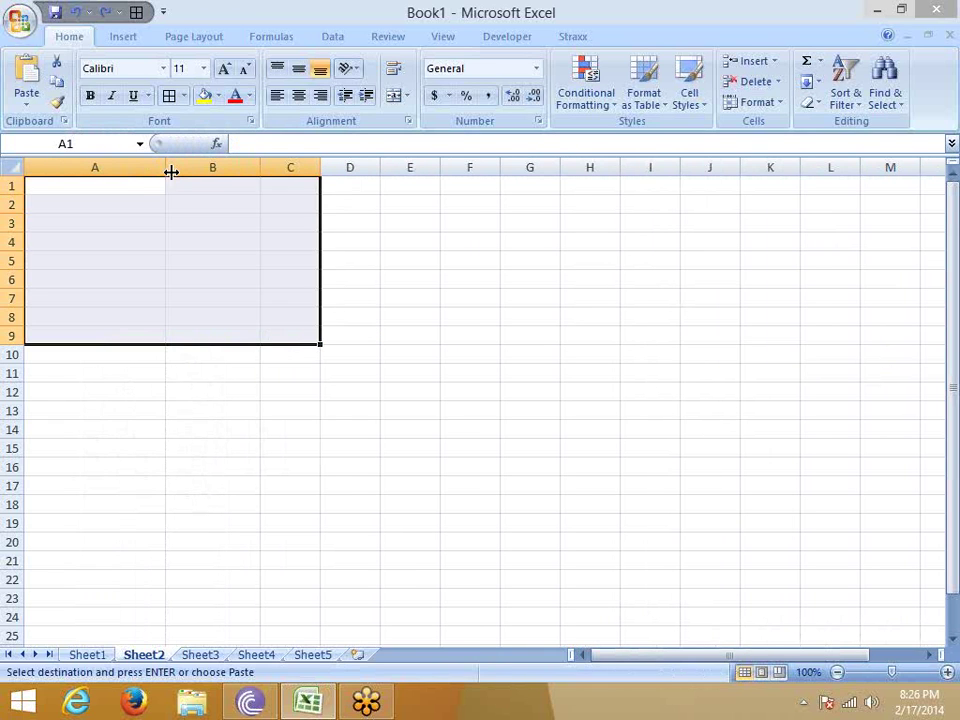
Paste the table at A1 and apply the source column widths via Paste Special.
left_click(140, 187)
right_click(140, 187)
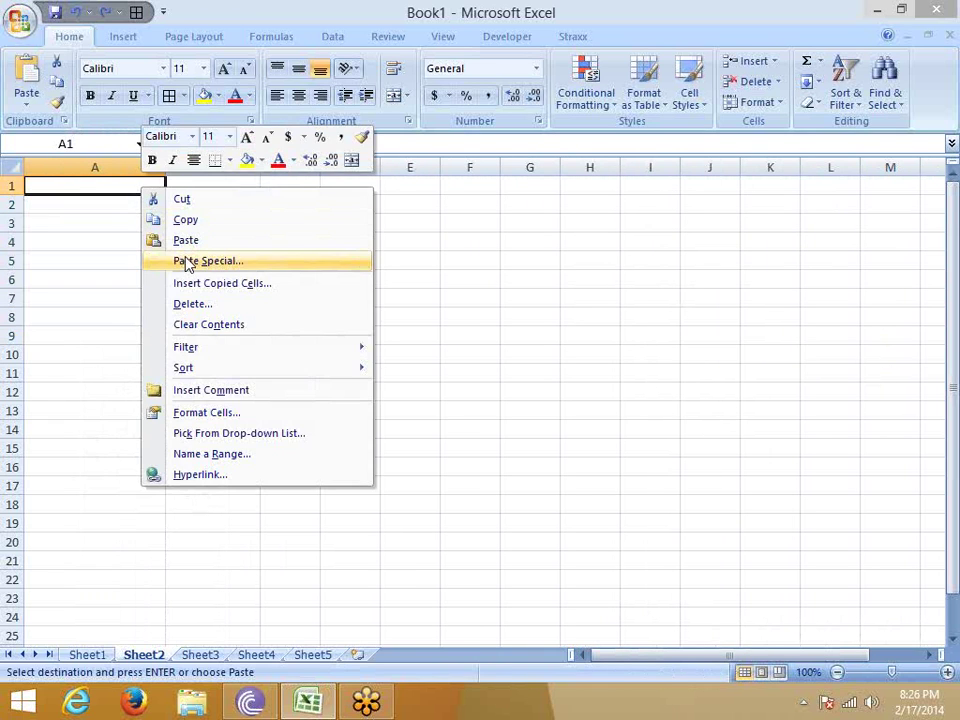
left_click(188, 261)
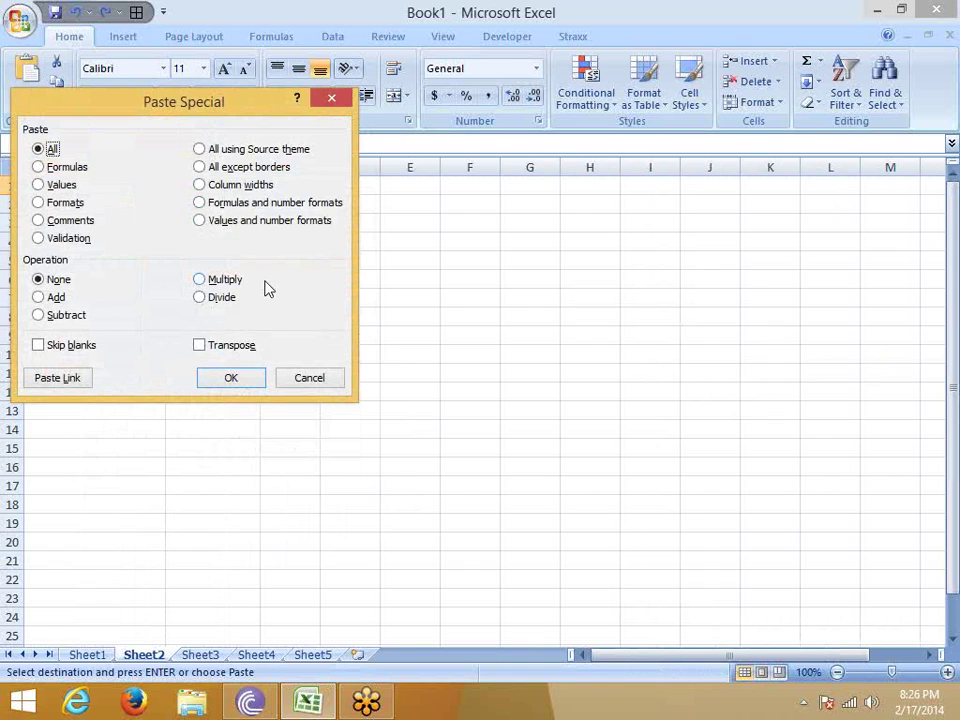
key("Escape")
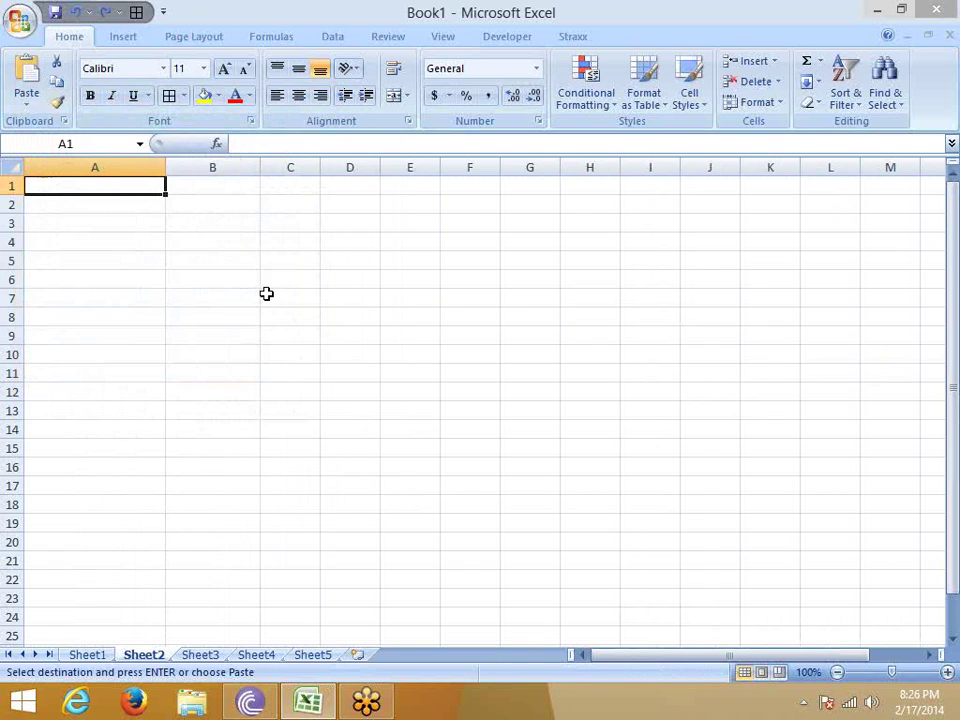
key("ctrl+v")
right_click(171, 188)
left_click(234, 264)
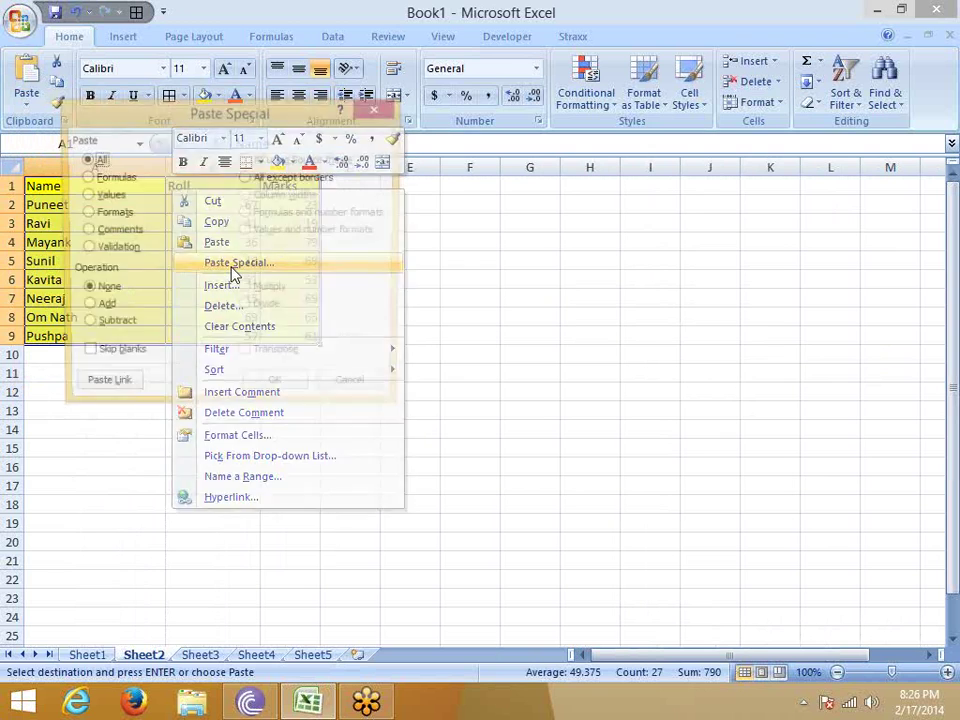
left_click(282, 195)
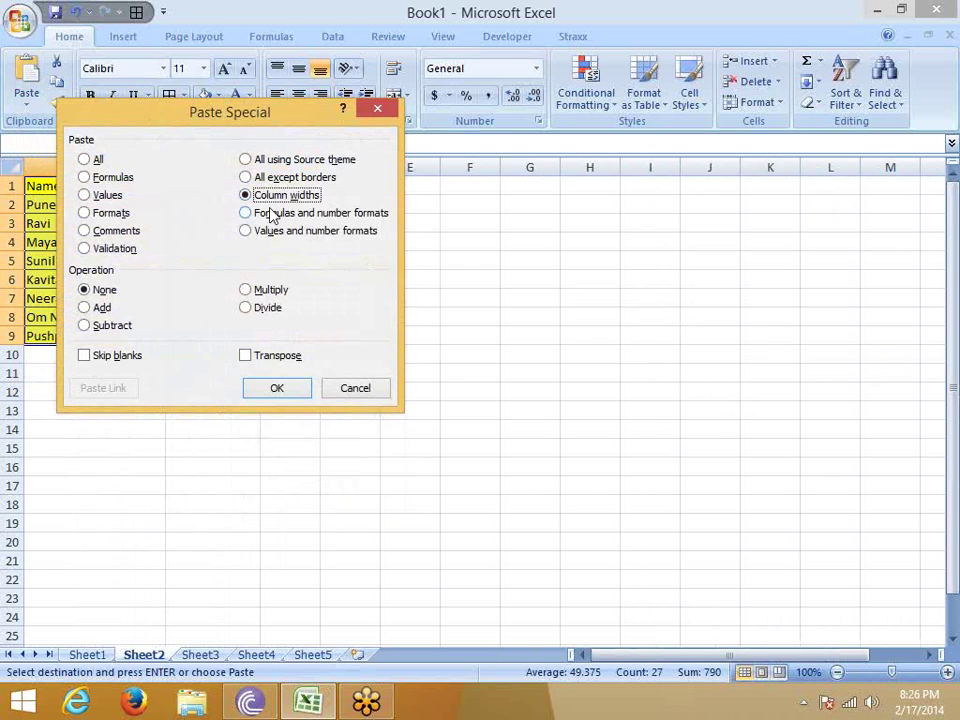
left_click(289, 389)
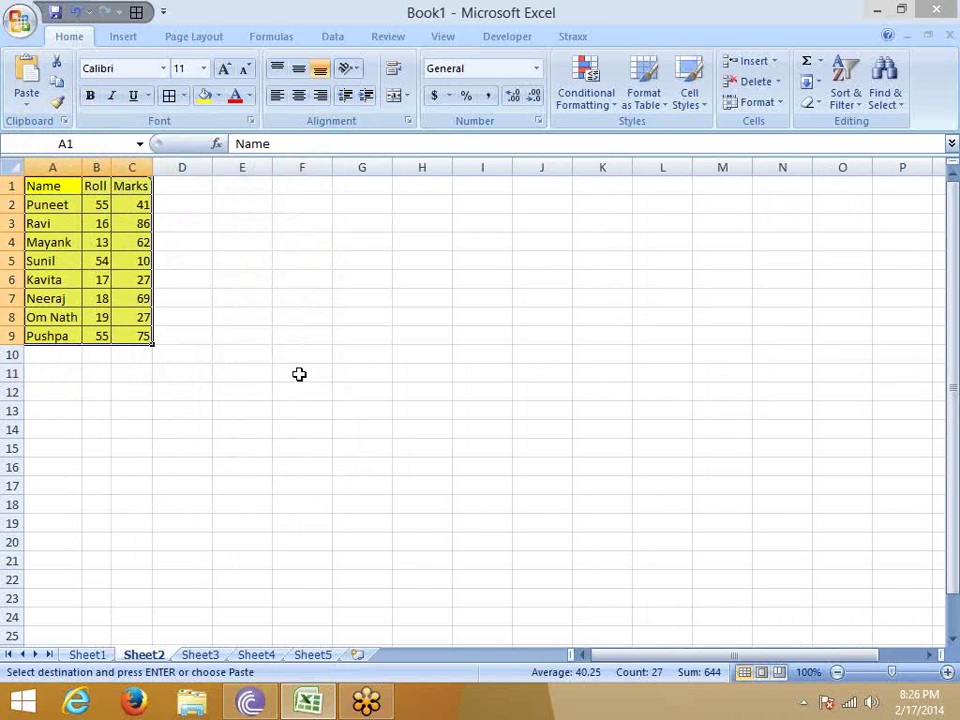
left_click(311, 189)
right_click(311, 189)
left_click(375, 265)
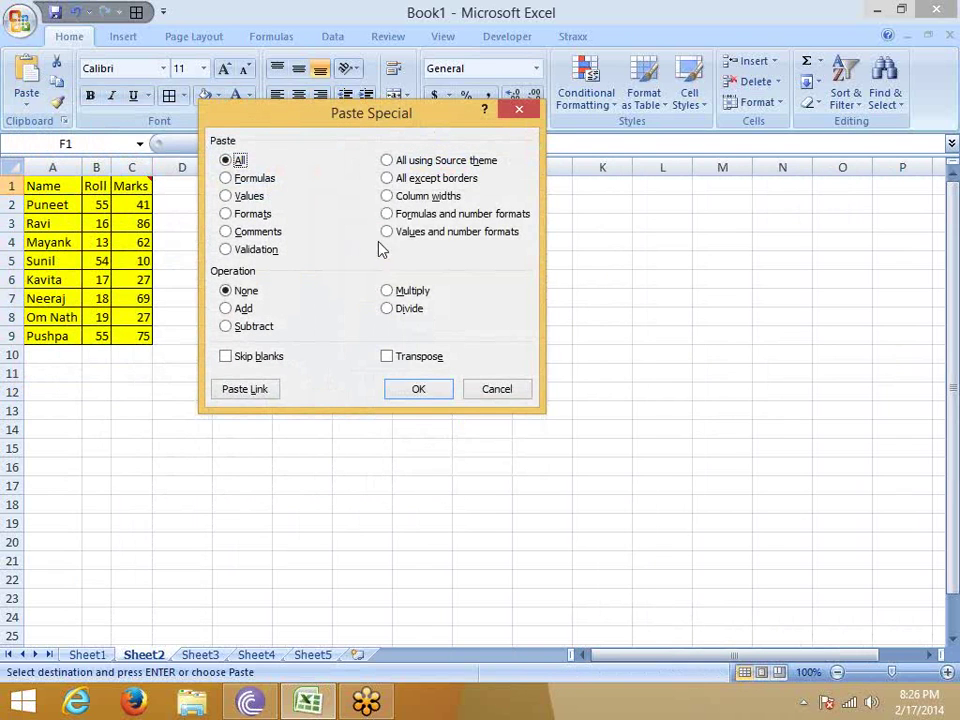
left_click(387, 196)
left_click(434, 391)
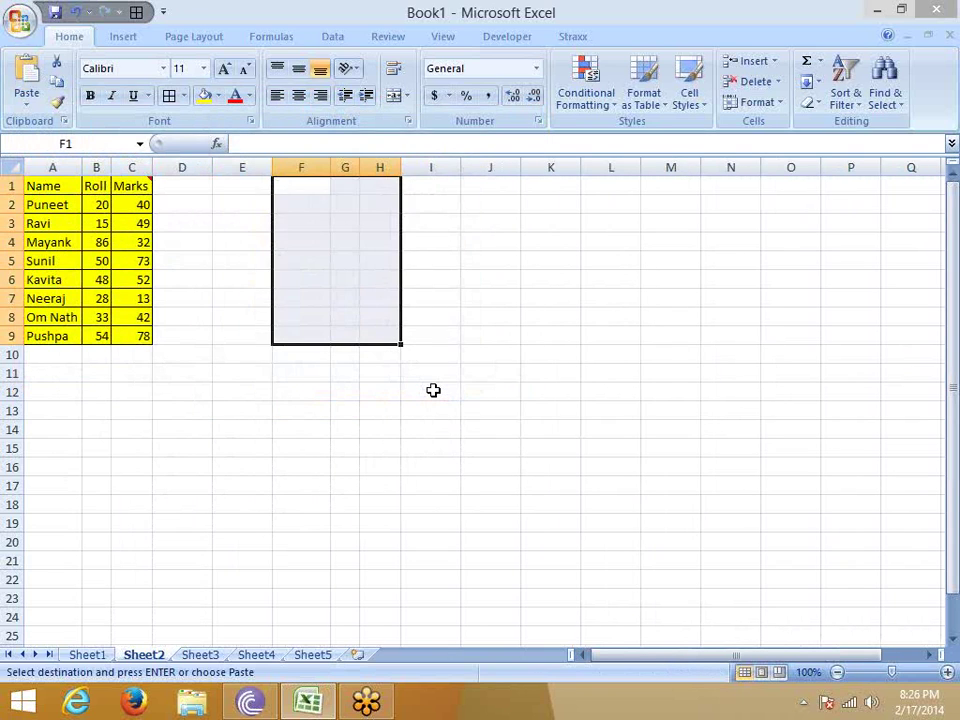
key("ctrl+v")
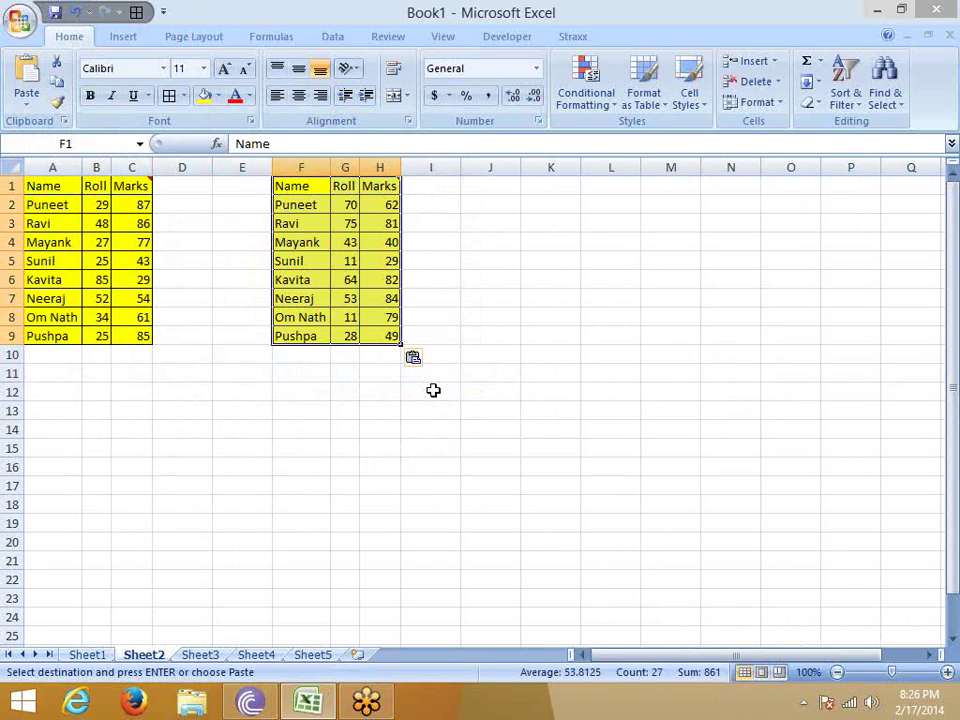
left_click(373, 427)
left_click_drag(242, 167, 469, 193)
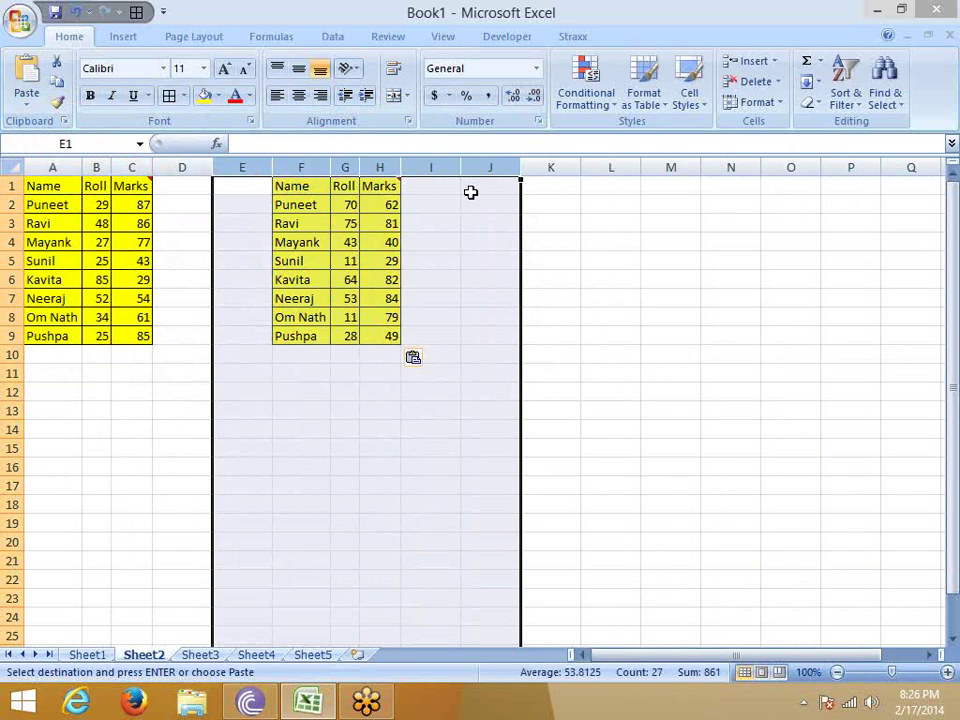
key("ctrl+minus")
left_click(416, 204)
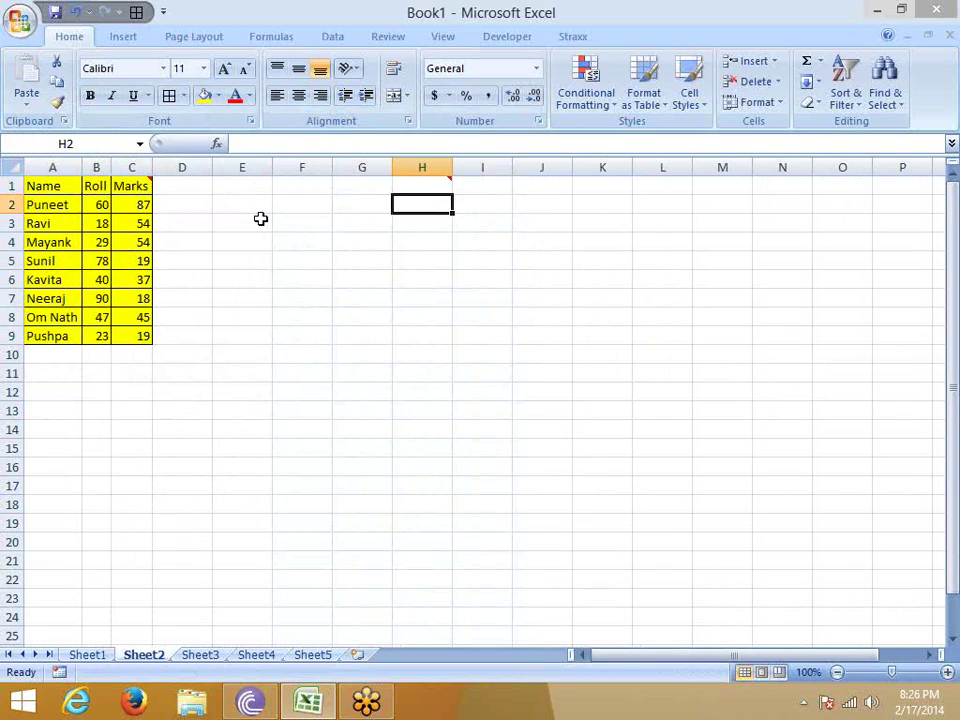
Add a yellow Date header in D1 with dates 2/1/2014 through 8-Feb filled down D2:D9.
left_click(183, 189)
type("Date")
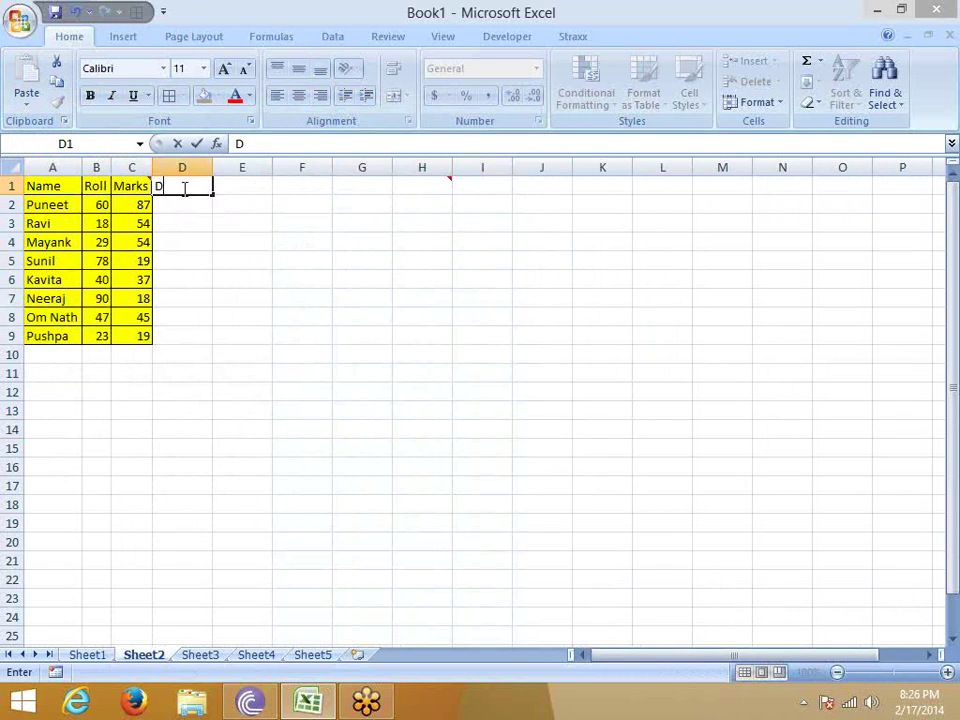
key("Return")
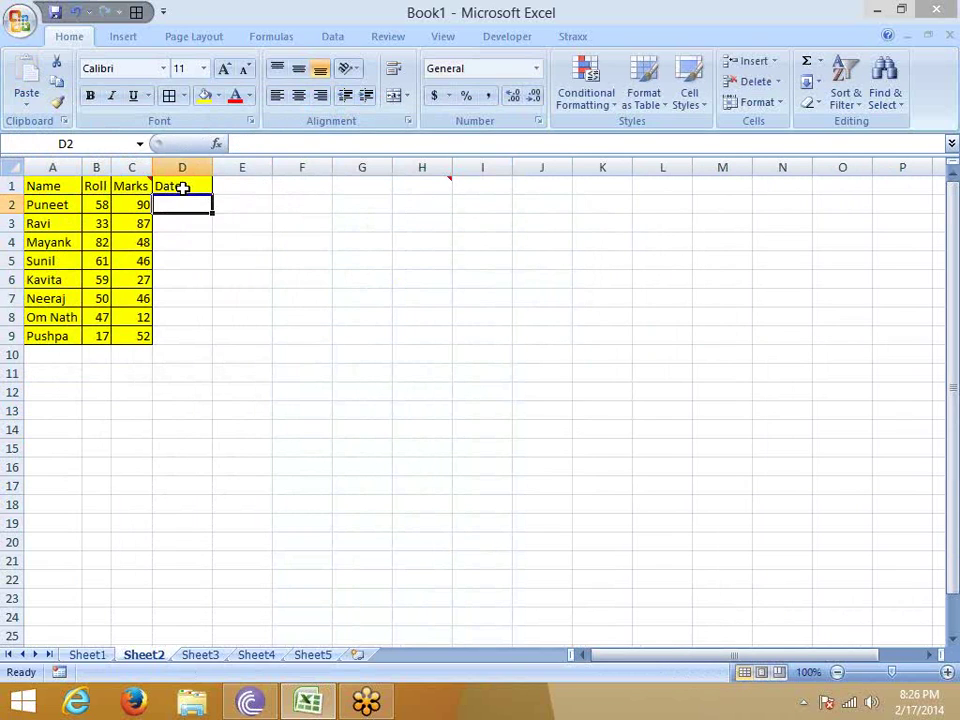
type("2/1/2014")
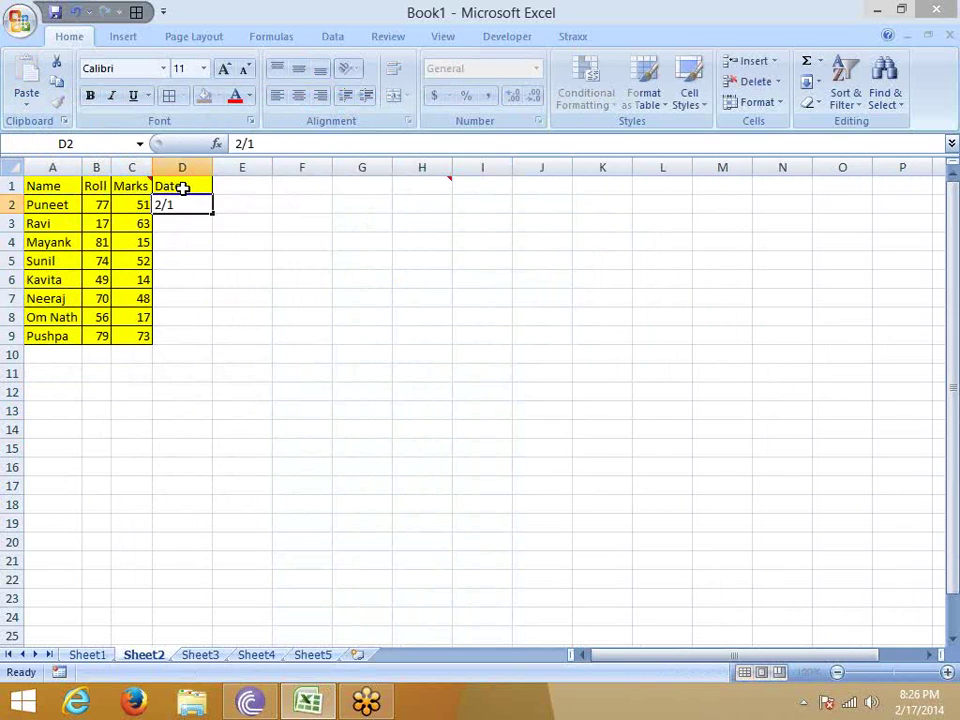
key("Return")
key("Up")
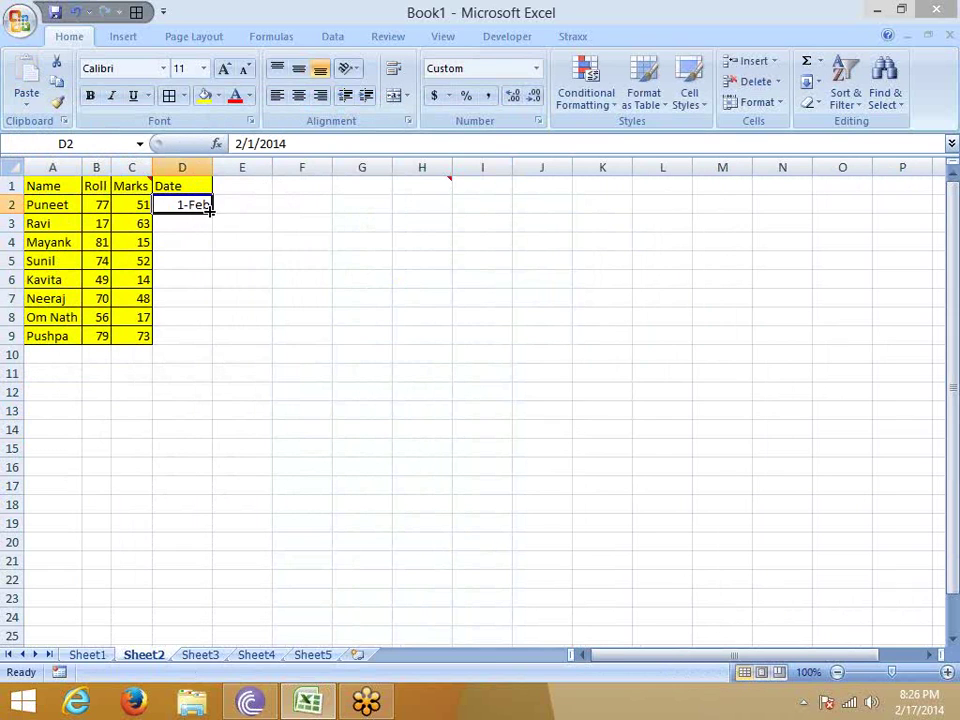
double_click(212, 213)
left_click(204, 96)
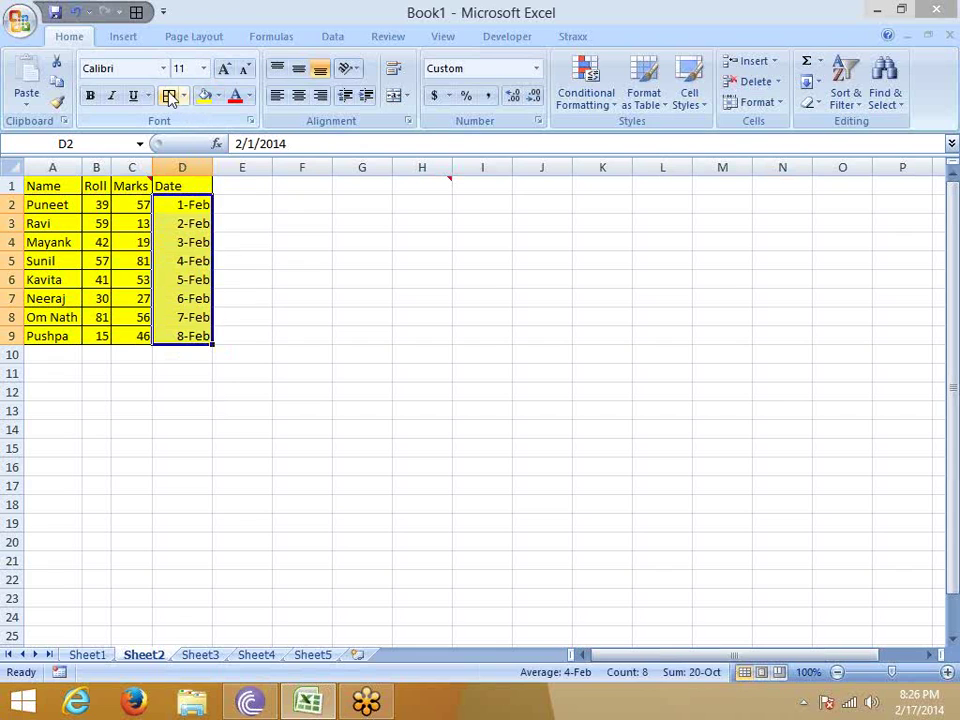
left_click(305, 241)
left_click_drag(205, 206, 206, 338)
Paste the D2:D9 dates into H2:H9 as values only, showing serial numbers.
key("ctrl+c")
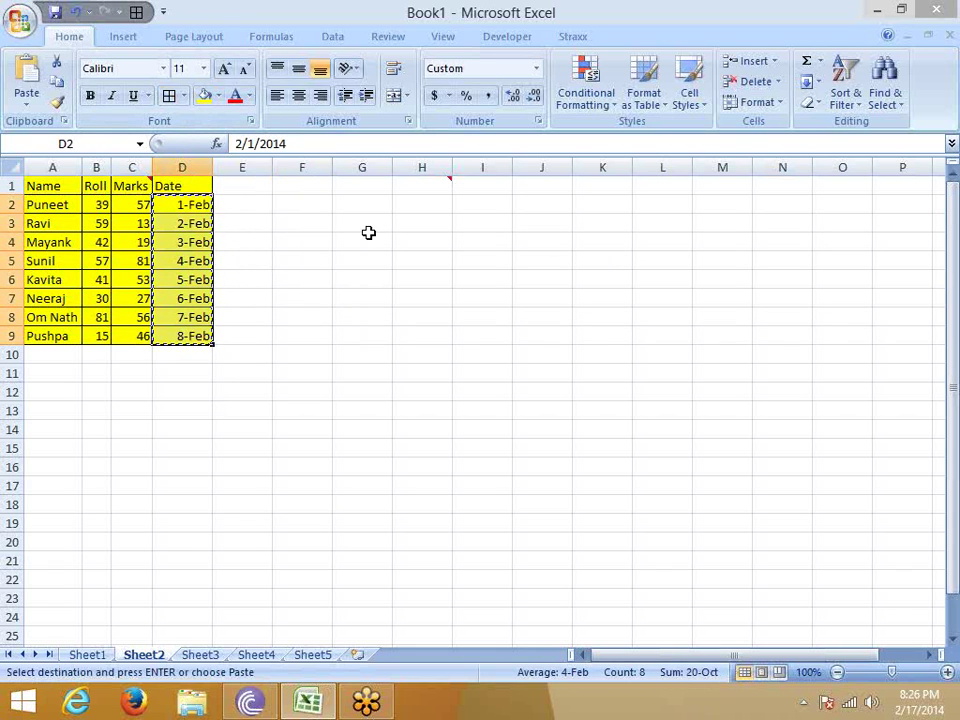
right_click(400, 210)
left_click(452, 281)
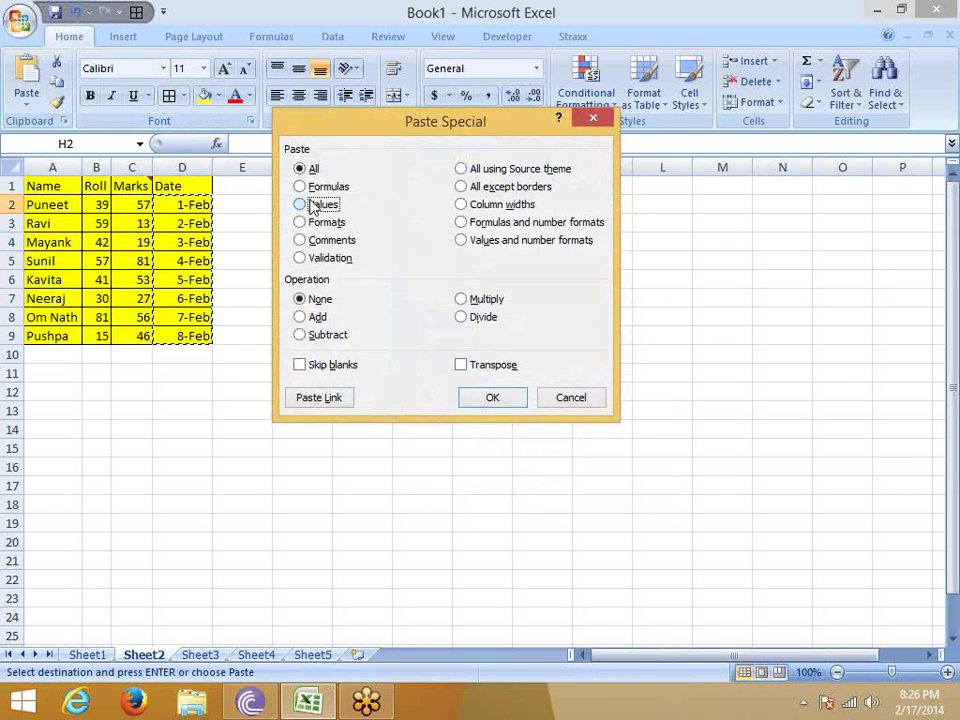
left_click(313, 204)
left_click(490, 397)
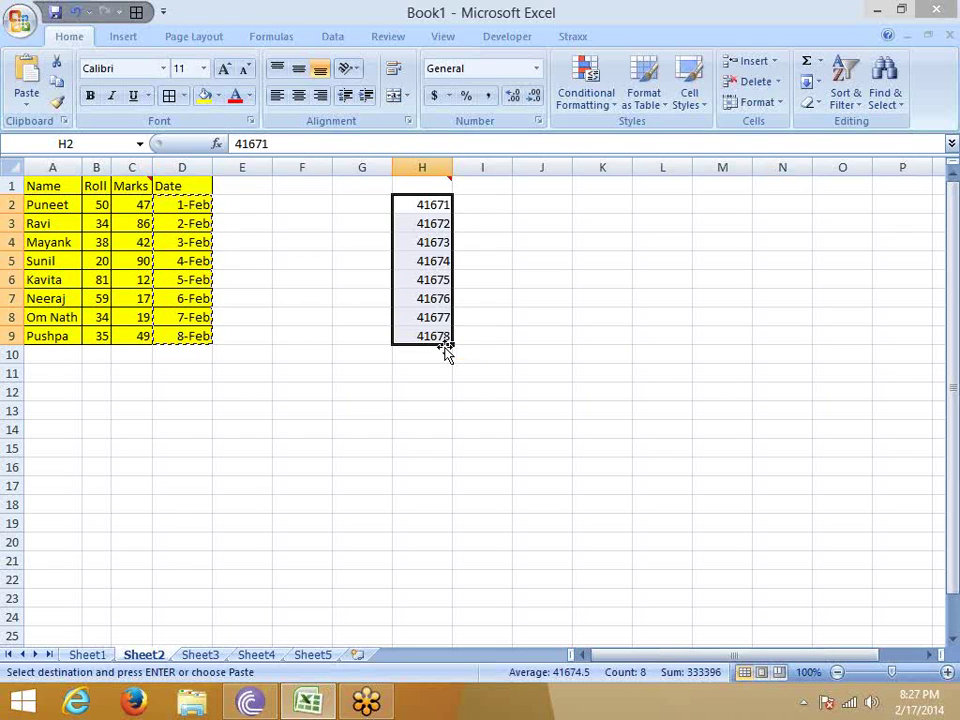
Enter 1 in F4 and format it as a date, showing 1-Jan-00.
key("Left")
key("Left")
key("Down")
key("Down")
type("1")
key("Right")
key("Left")
key("ctrl+shift+3")
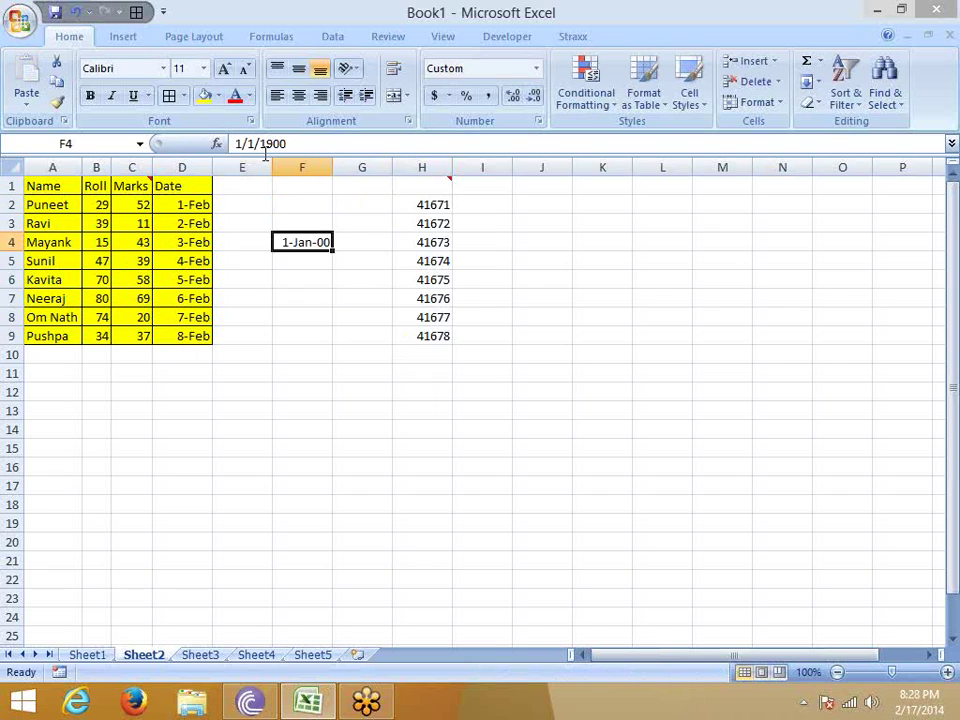
key("Down")
key("Down")
key("Down")
key("Down")
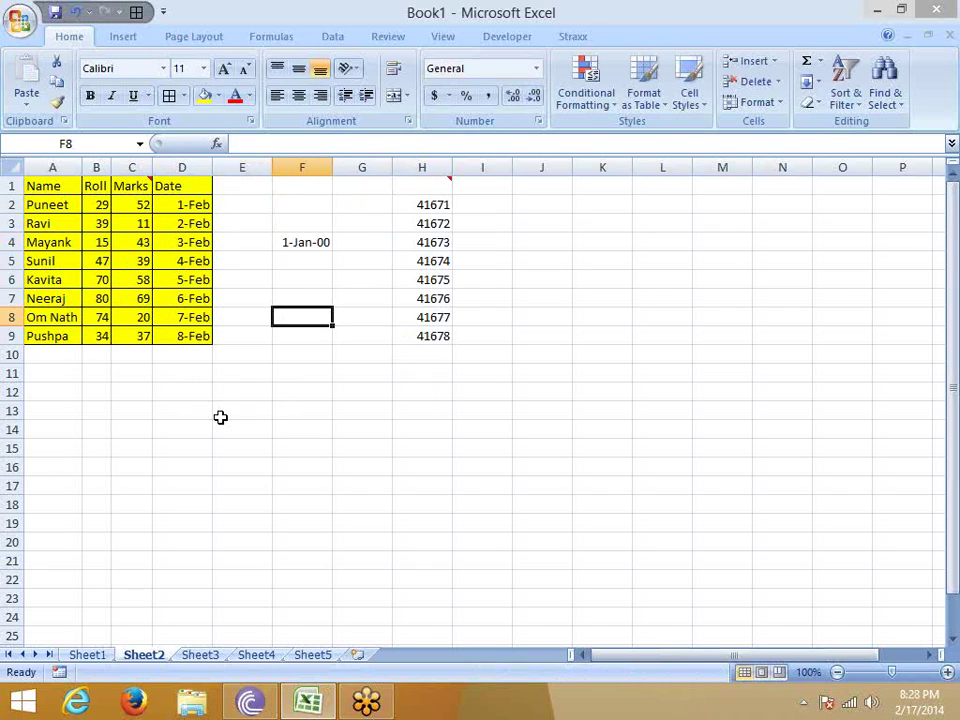
left_click(221, 418)
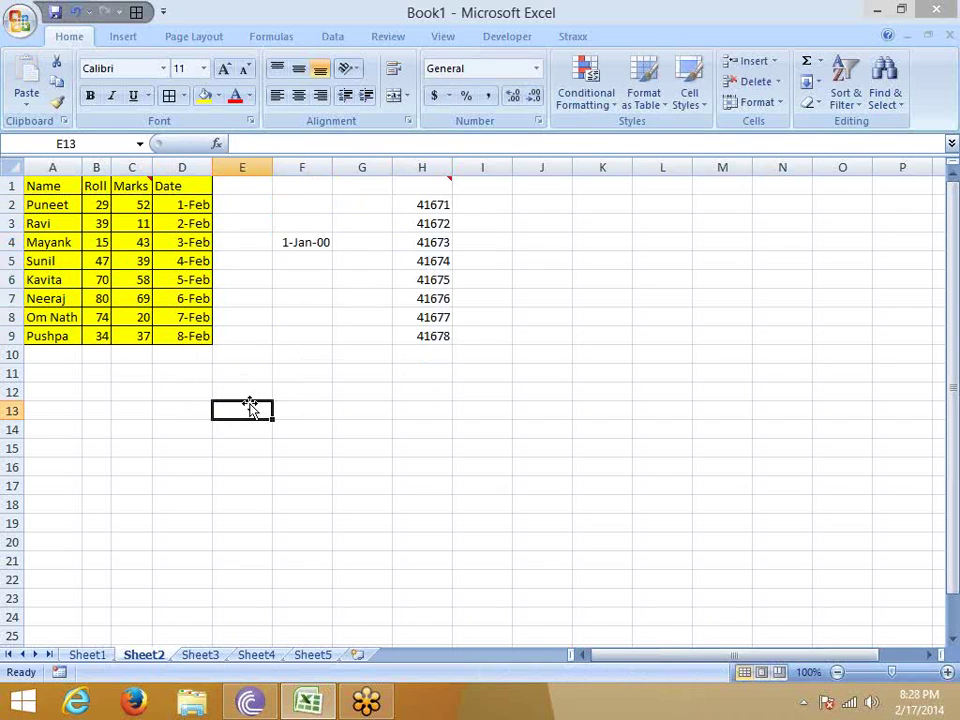
type("26")
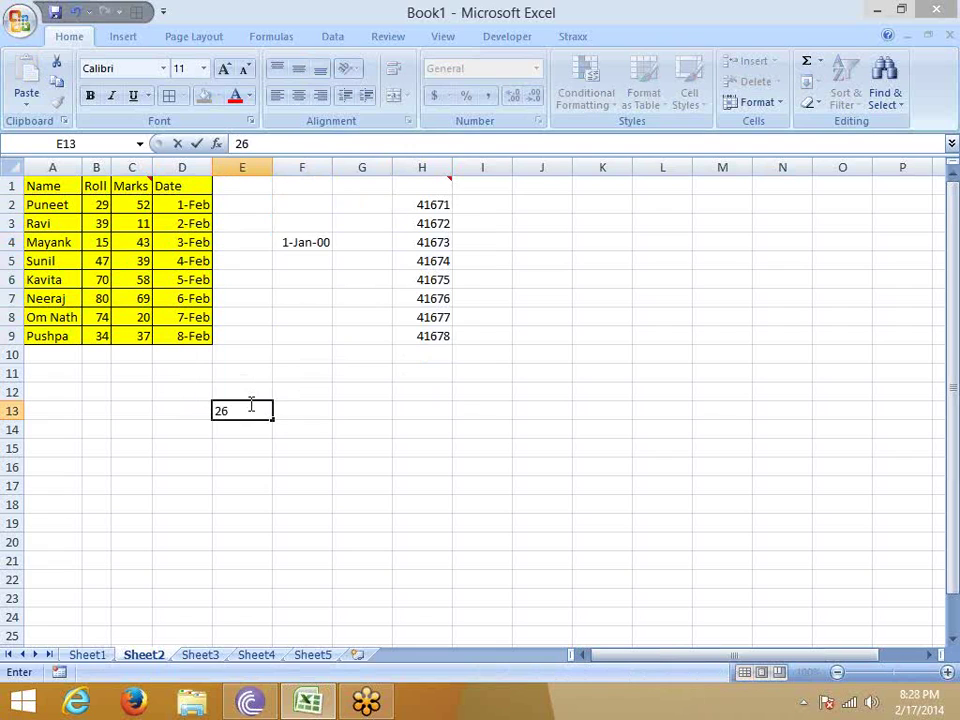
type(":20")
key("Return")
left_click(250, 410)
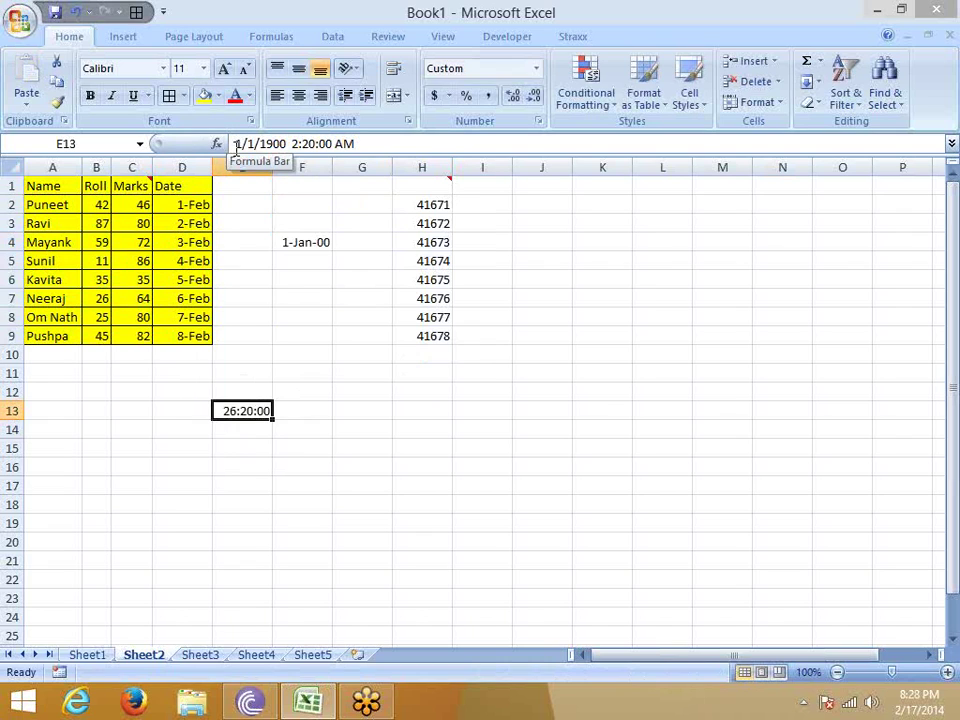
left_click_drag(283, 144, 332, 146)
left_click(292, 146)
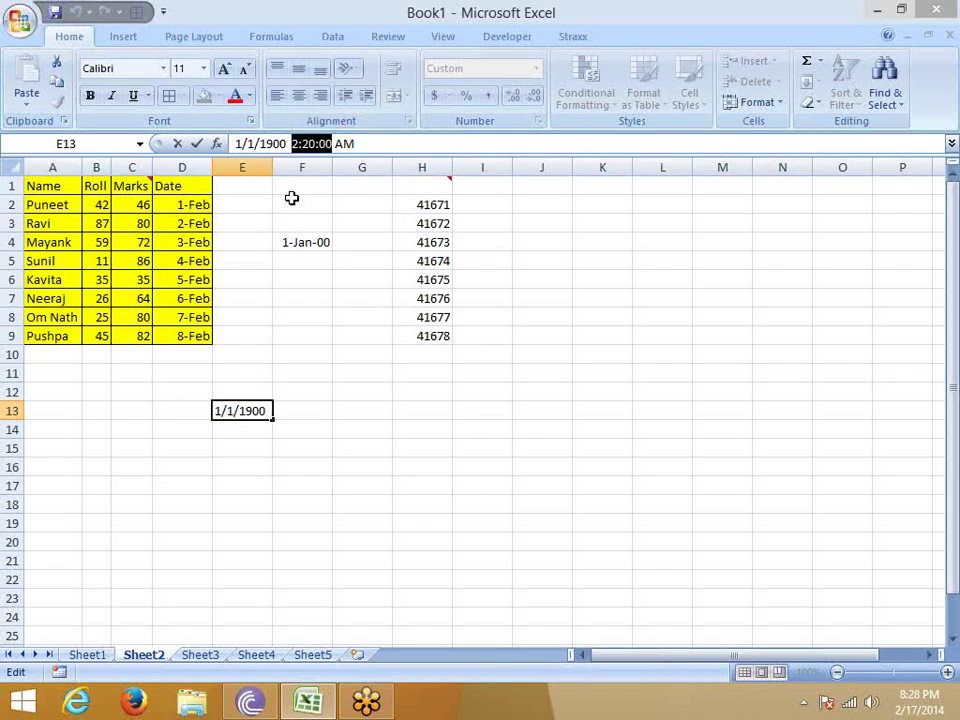
key("Escape")
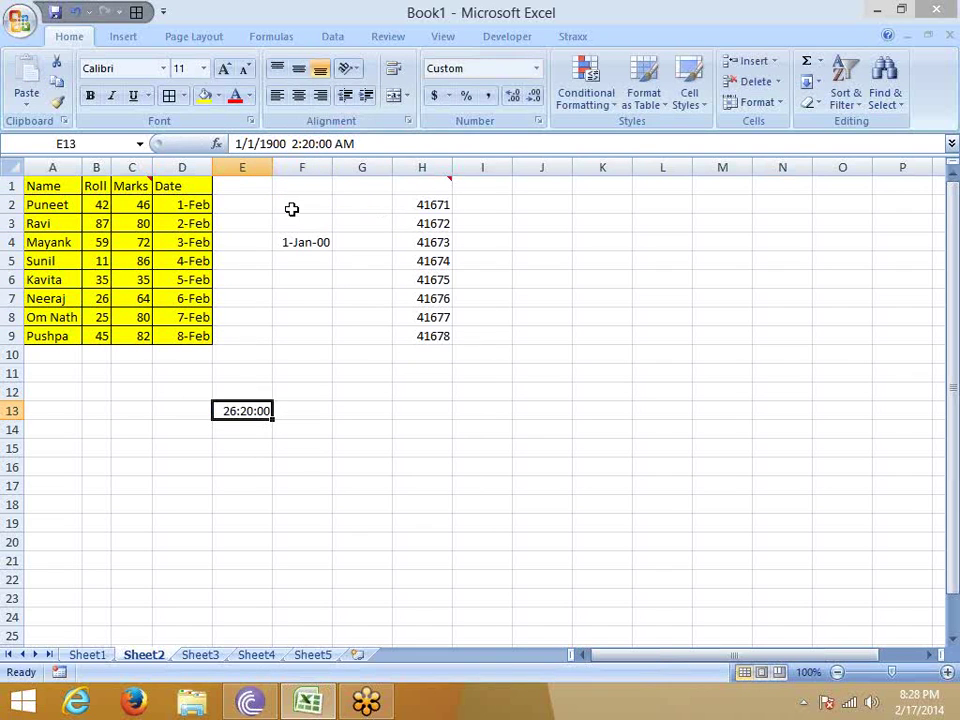
key("ctrl+shift+asciitilde")
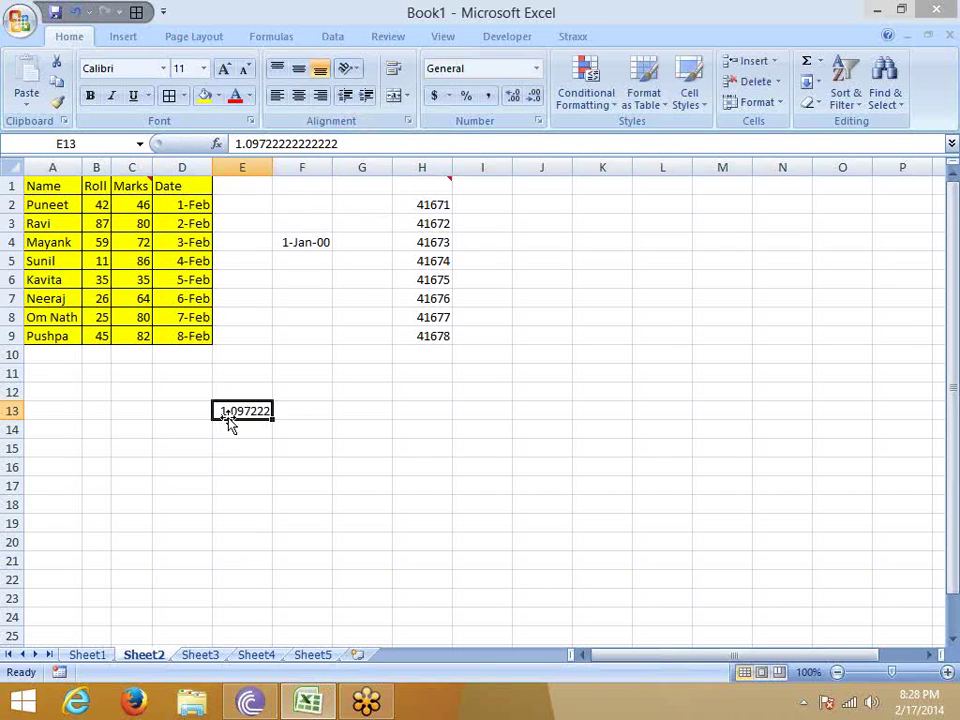
key("Delete")
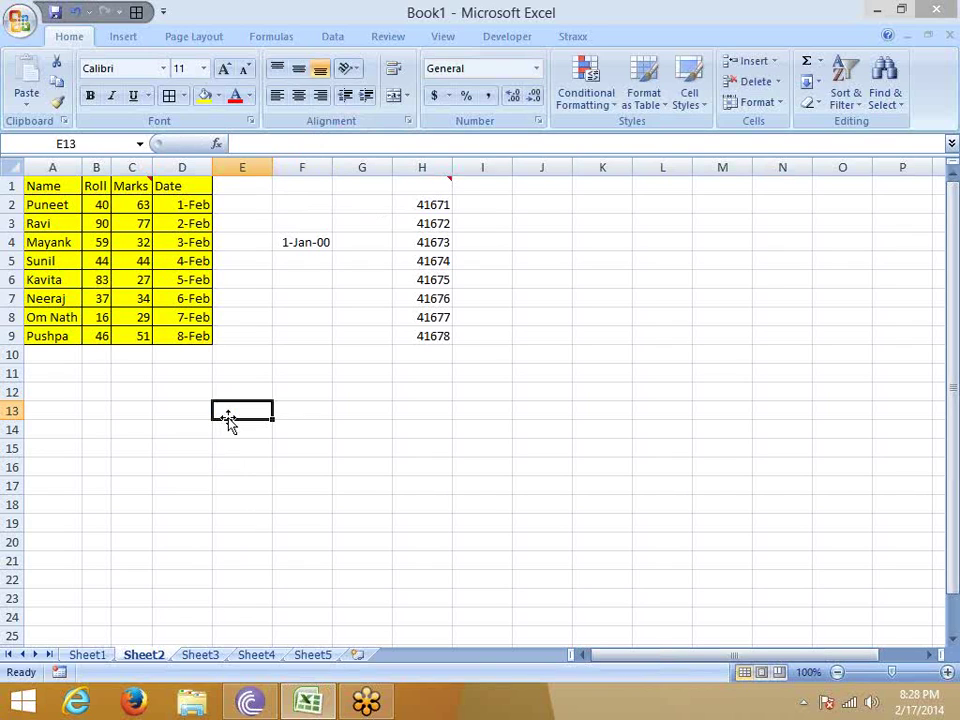
Enter A25 in E12 and B50 in F12.
key("Up")
type("A")
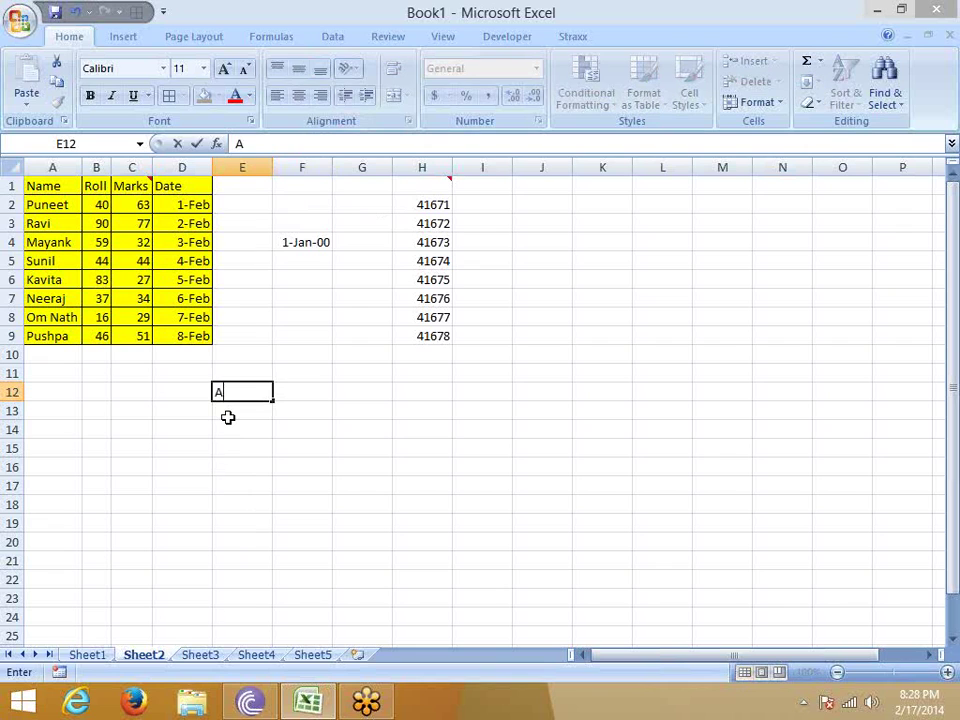
type("25")
key("Tab")
type("B")
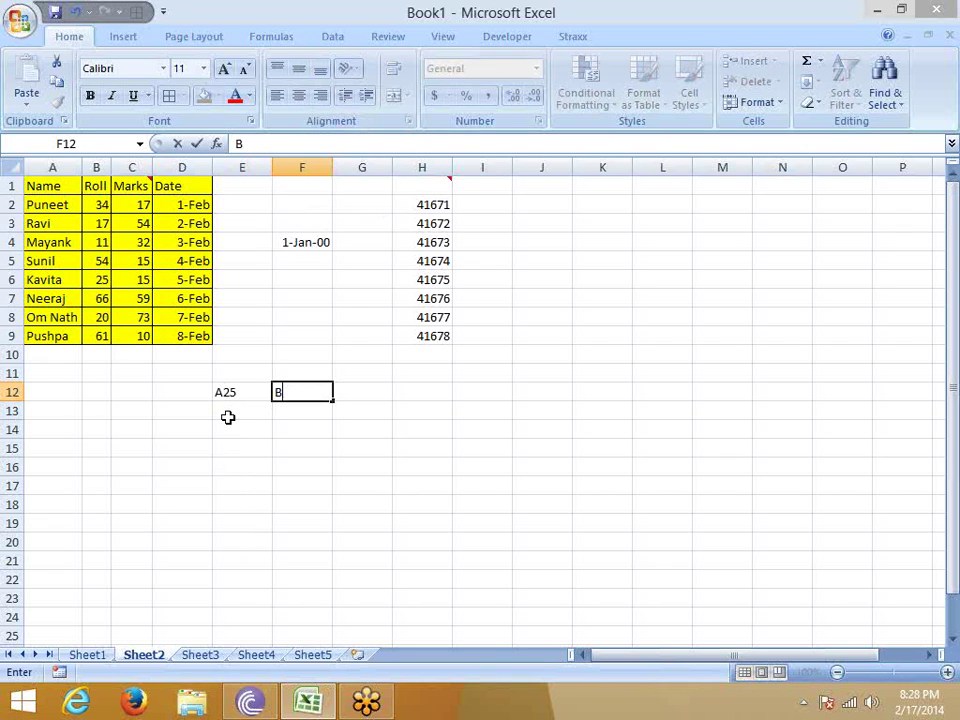
type("50")
key("Return")
key("Up")
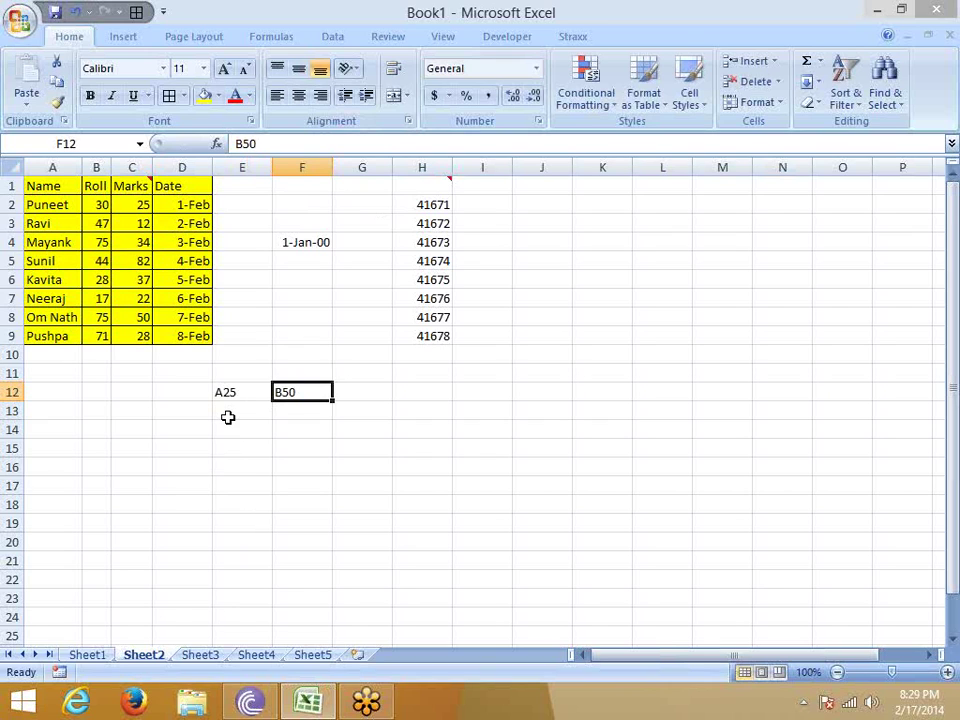
key("Down")
left_click(229, 418)
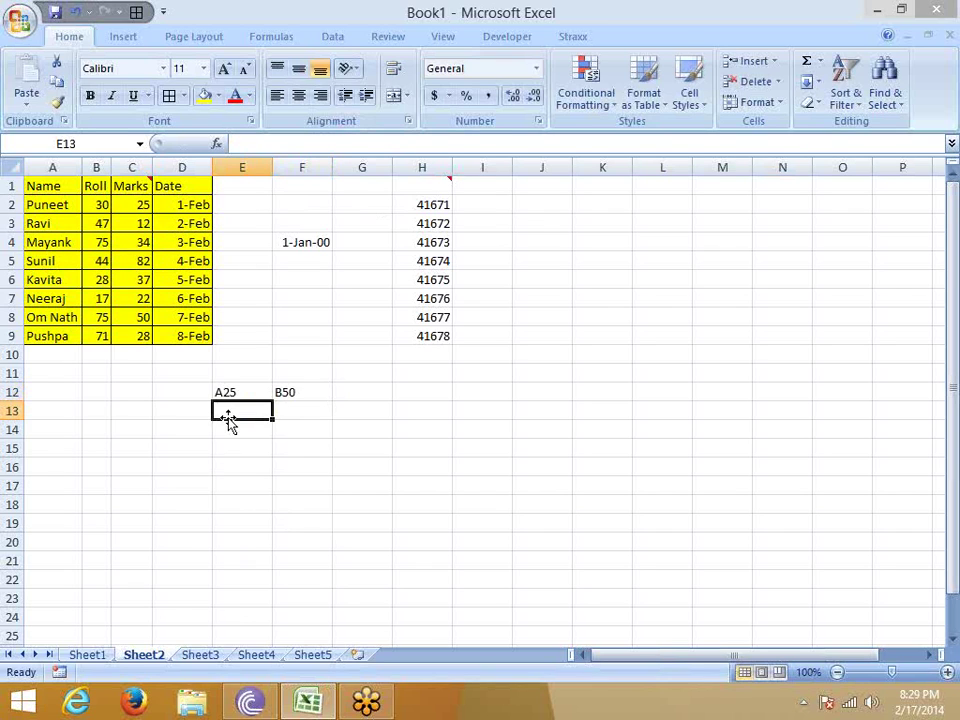
Enter 1/1 in E15 and today's date in F15.
key("Down")
key("Down")
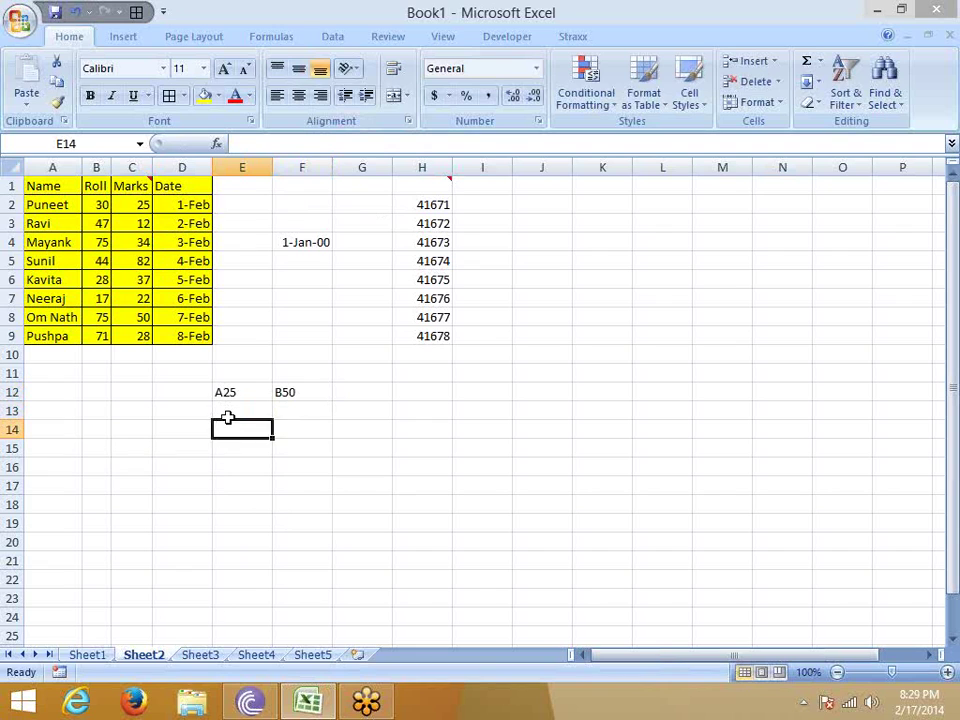
type("1/1")
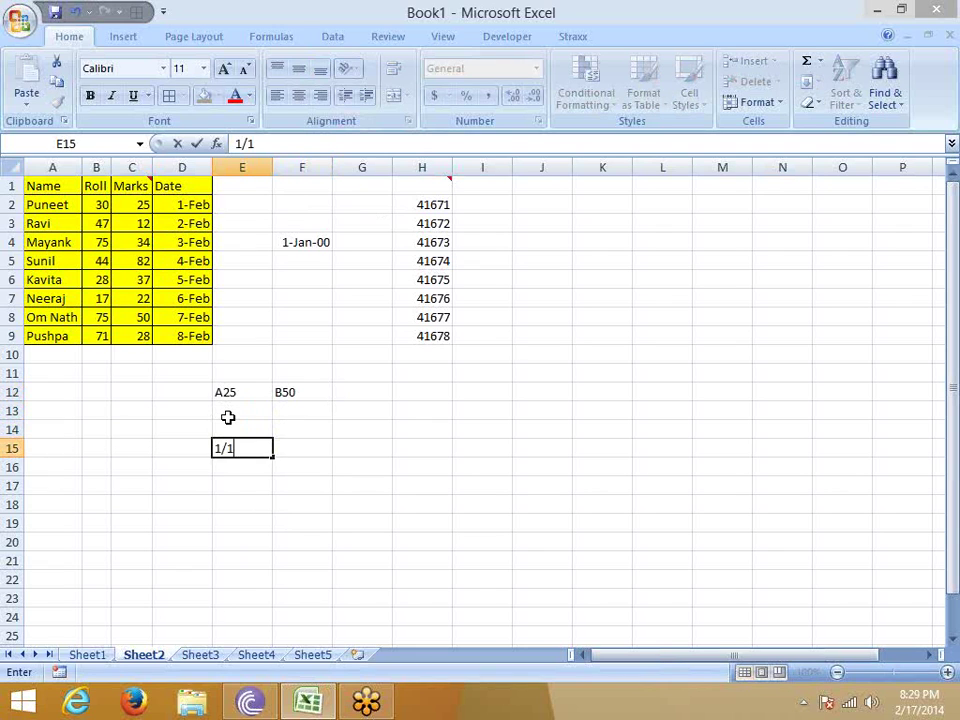
key("Tab")
key("ctrl+semicolon")
key("Return")
key("Up")
Enter the formula =F15-E15 in G15, giving 47 days.
key("Right")
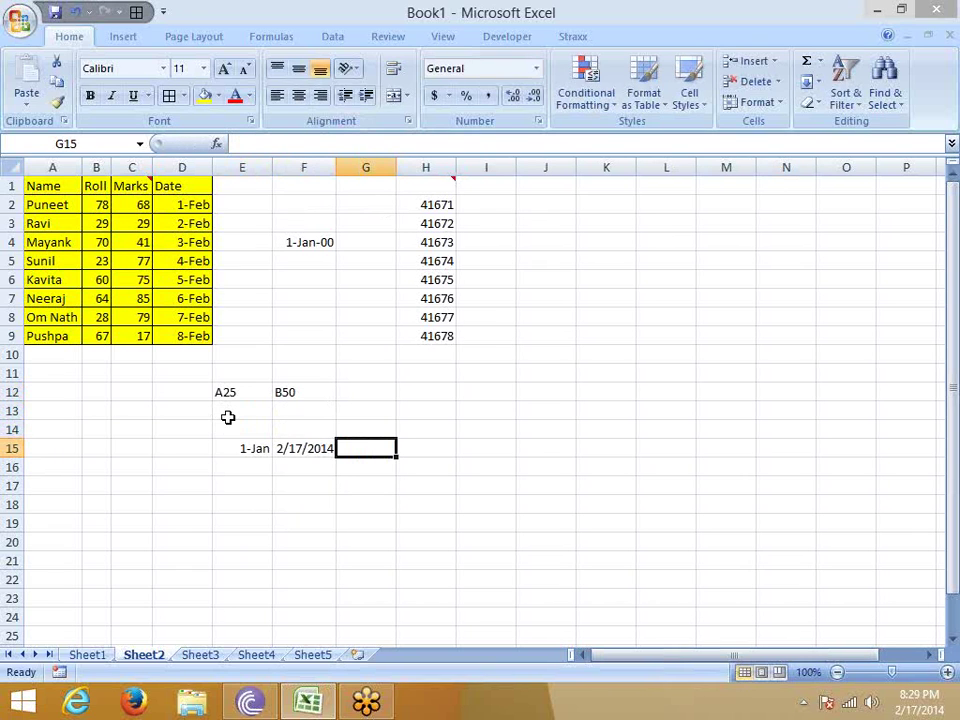
type("=")
key("Left")
type("-")
key("Left")
key("Left")
key("Return")
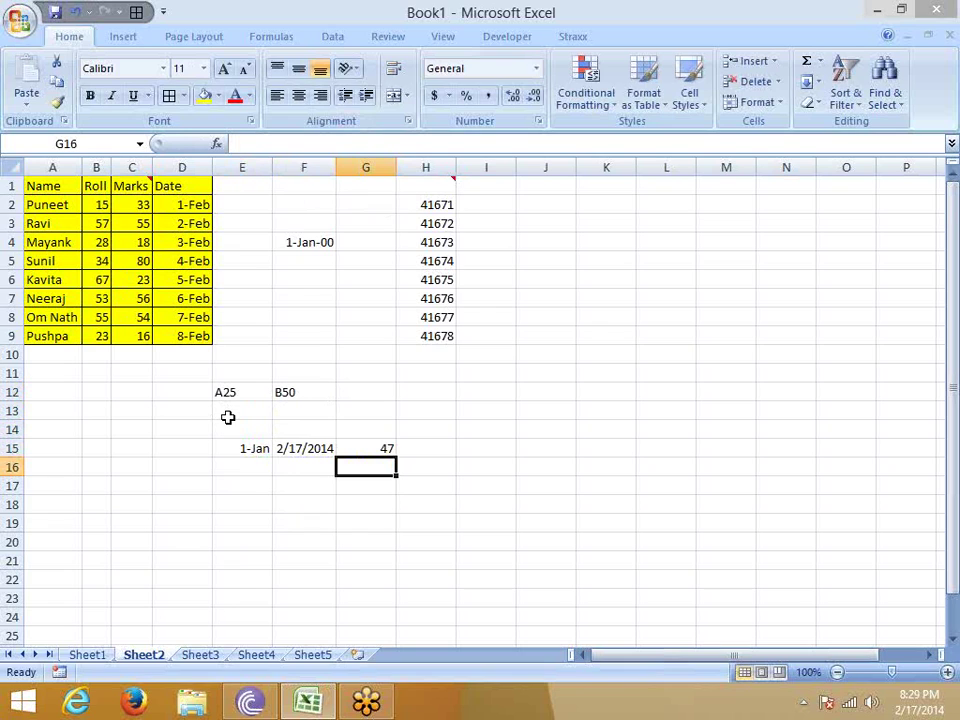
Apply General format to E15 and F15, showing serials 41640 and 41687.
key("Left")
key("Left")
key("Up")
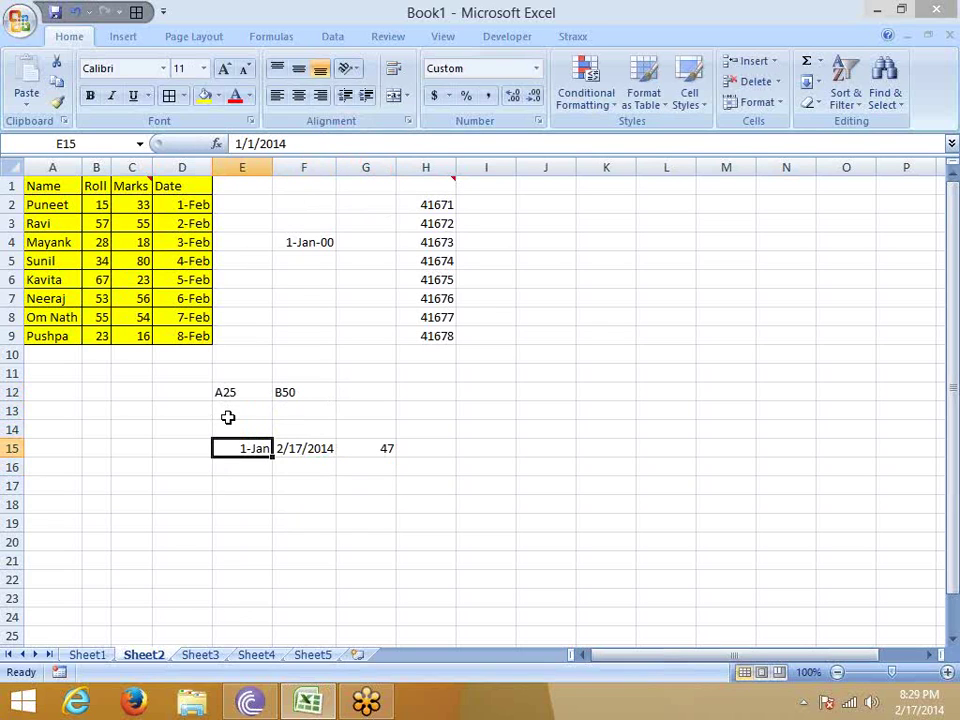
key("Right")
key("Left")
key("ctrl+shift+asciitilde")
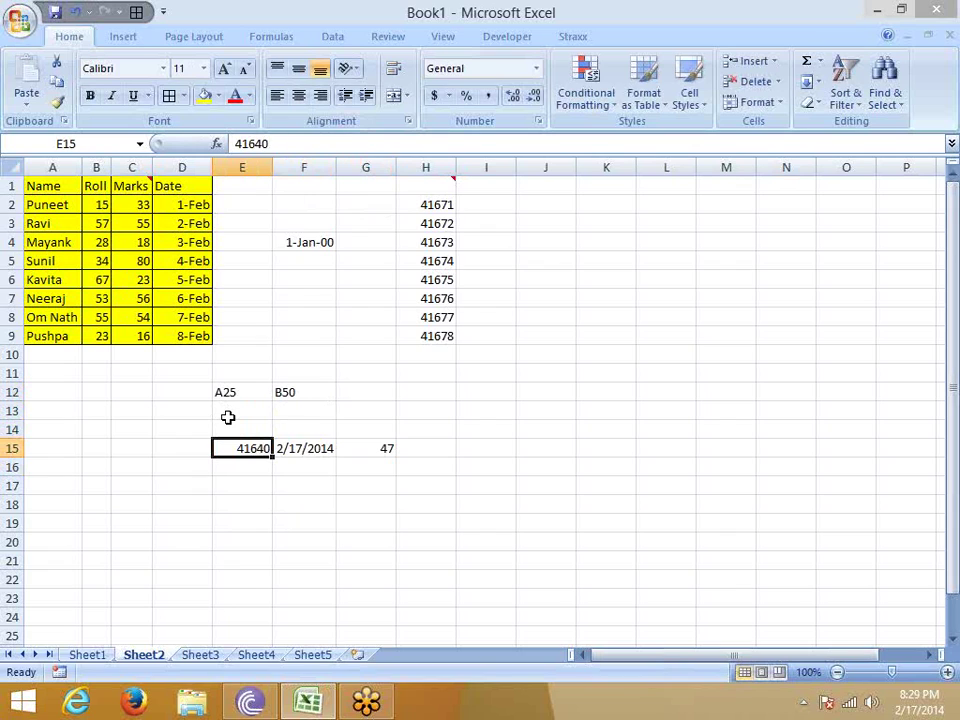
key("Right")
key("ctrl+shift+asciitilde")
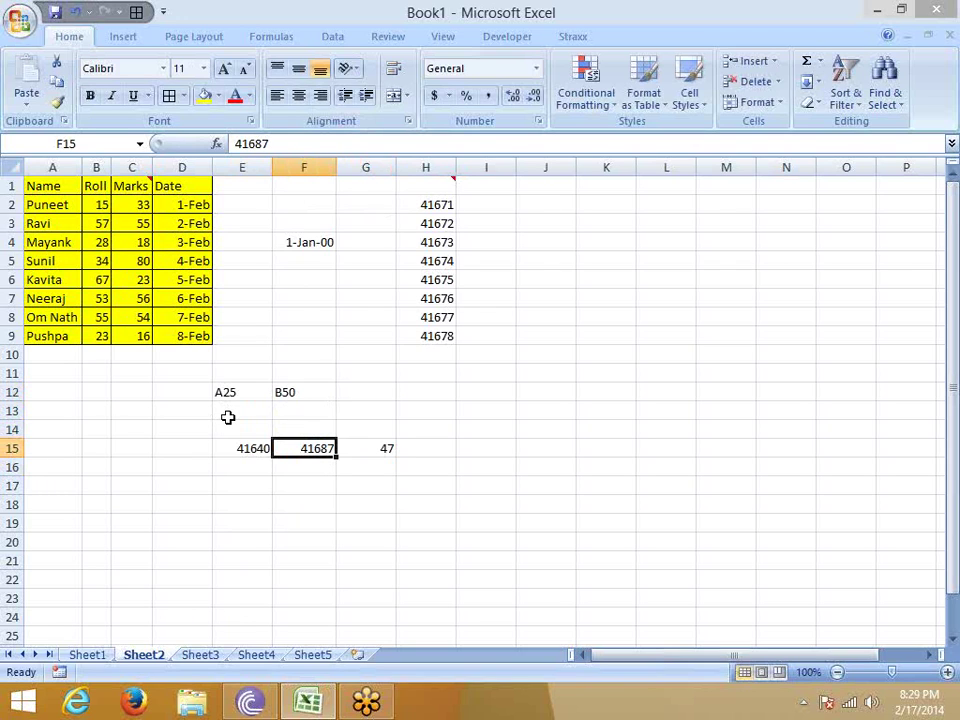
key("Right")
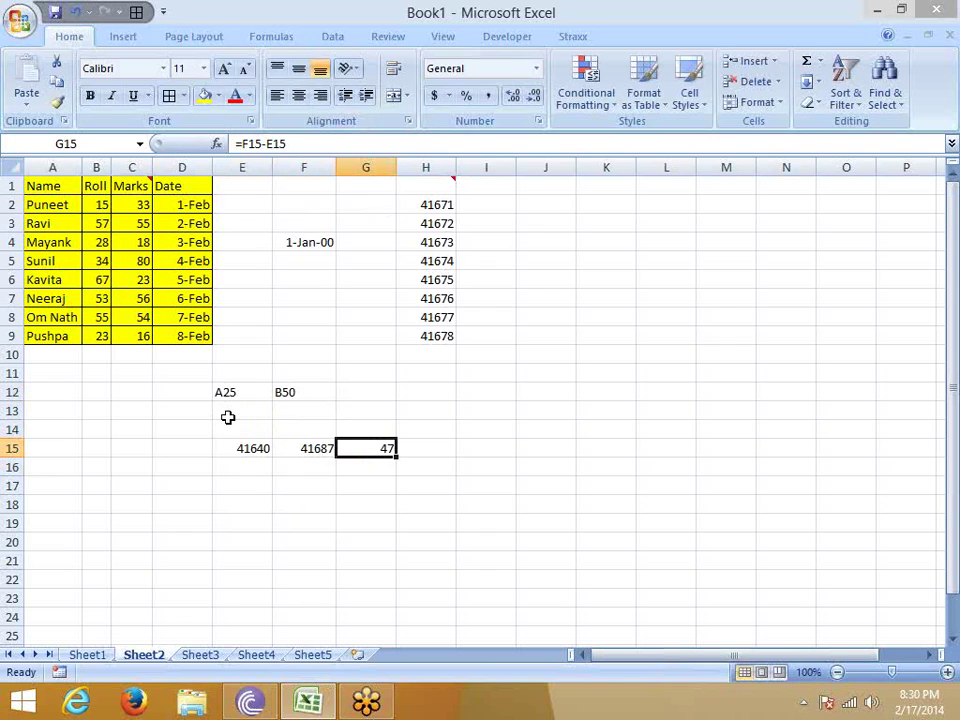
Delete the contents of D11:H17, F3:F6 and H2:H9, then select the dates D2:D9.
left_click_drag(288, 216, 284, 473)
left_click(245, 502)
left_click_drag(195, 378, 382, 480)
key("Delete")
left_click_drag(313, 227, 316, 287)
key("Delete")
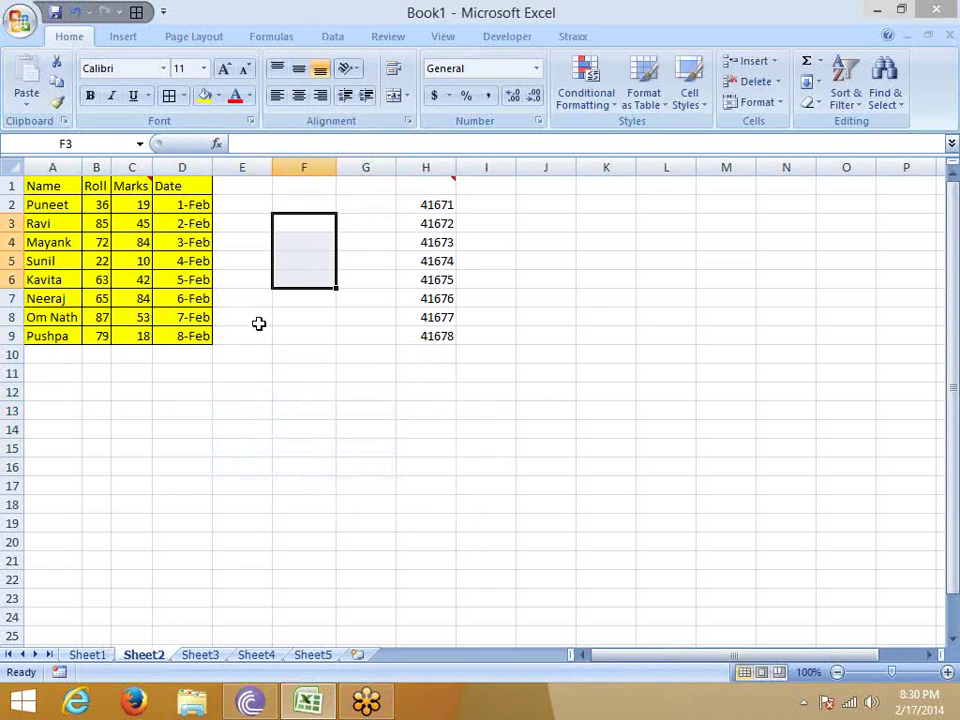
left_click_drag(420, 204, 435, 336)
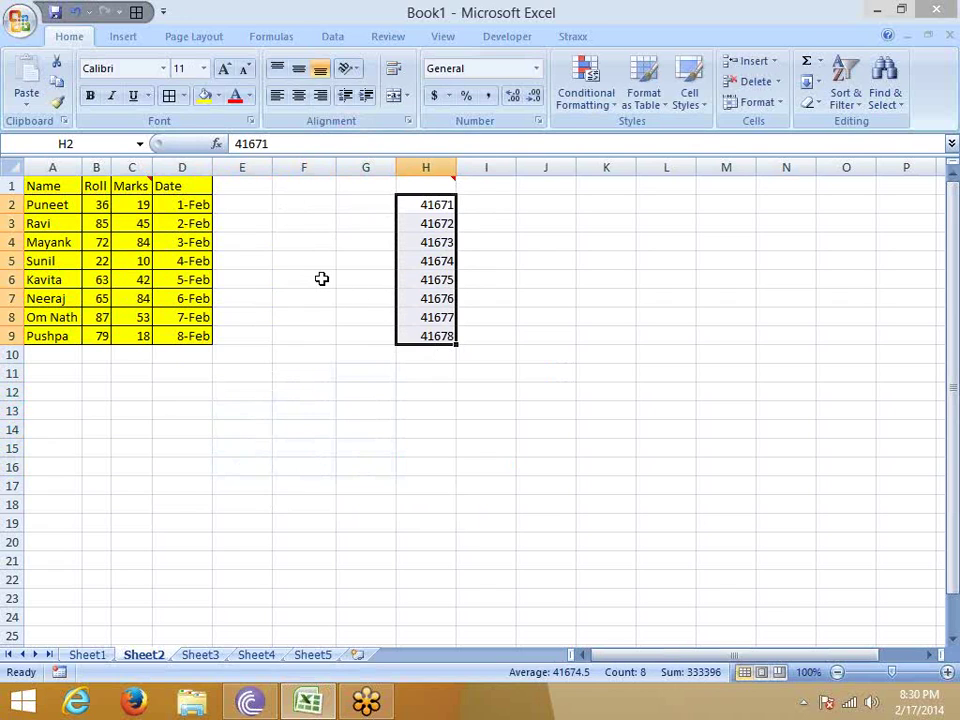
key("Delete")
left_click(190, 205)
left_click_drag(190, 205, 190, 336)
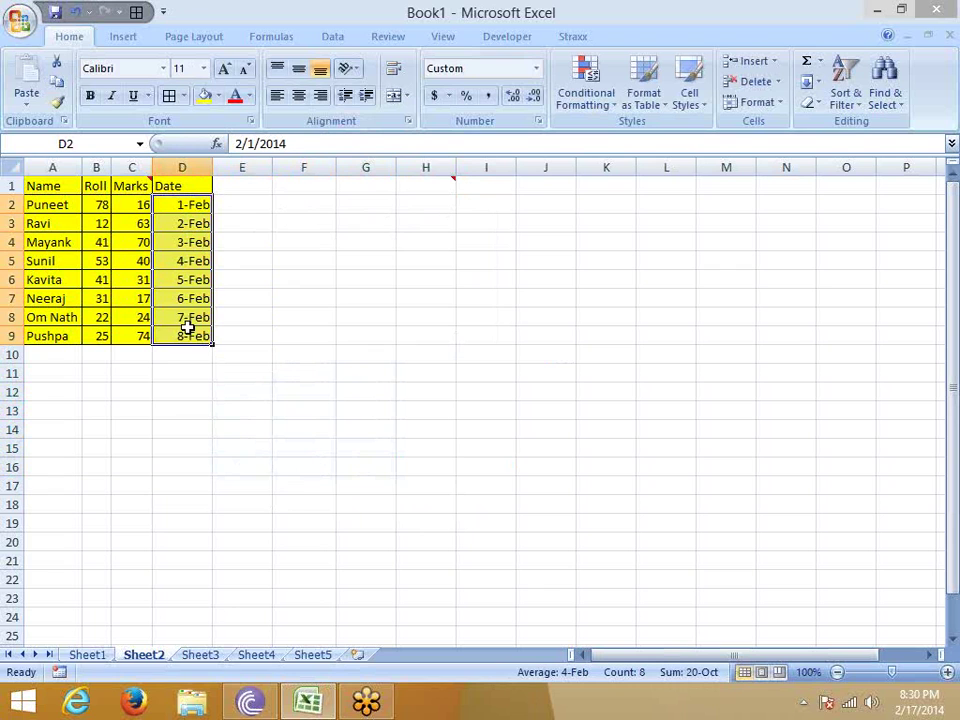
Paste the D2:D9 dates into F2:F9 using Paste Special with values and number formats.
key("ctrl+c")
left_click(328, 204)
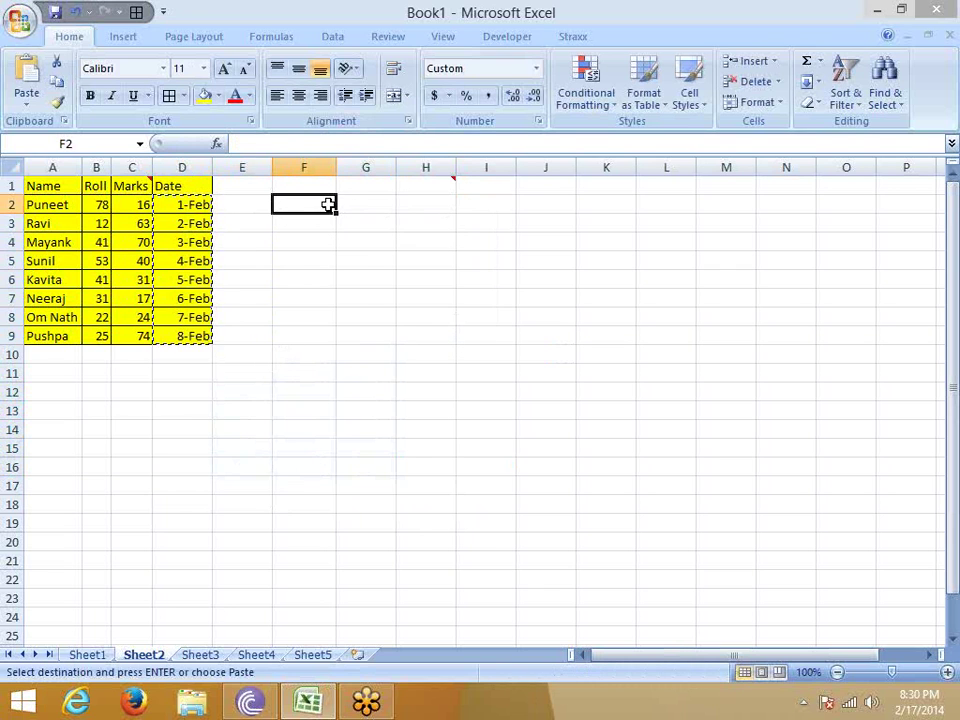
right_click(328, 204)
left_click(380, 279)
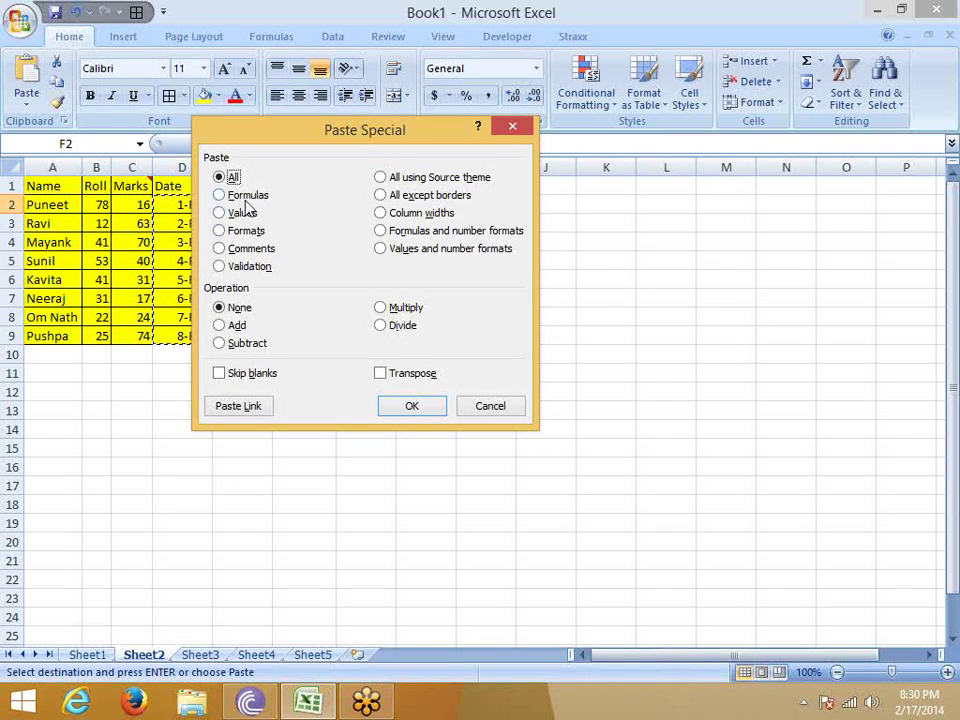
left_click(402, 252)
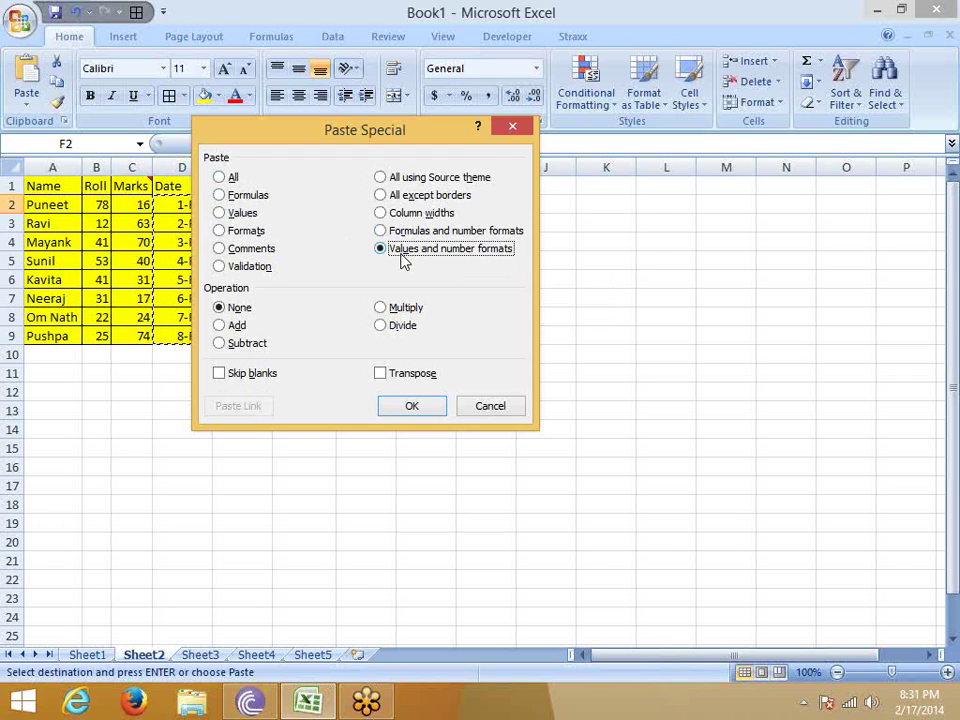
left_click(436, 405)
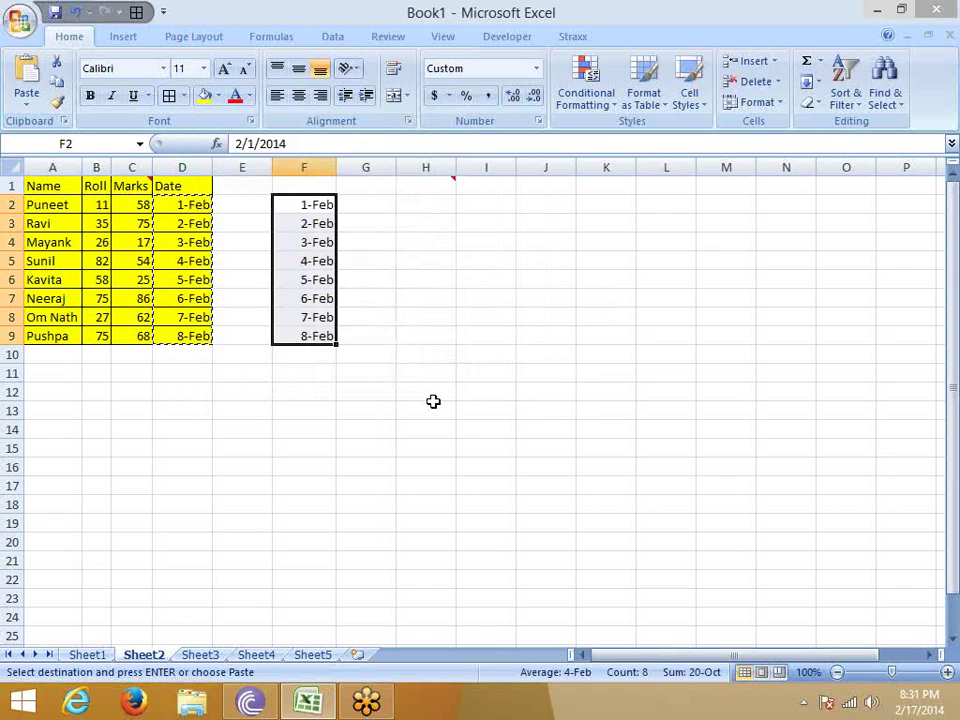
left_click(408, 121)
left_click(398, 71)
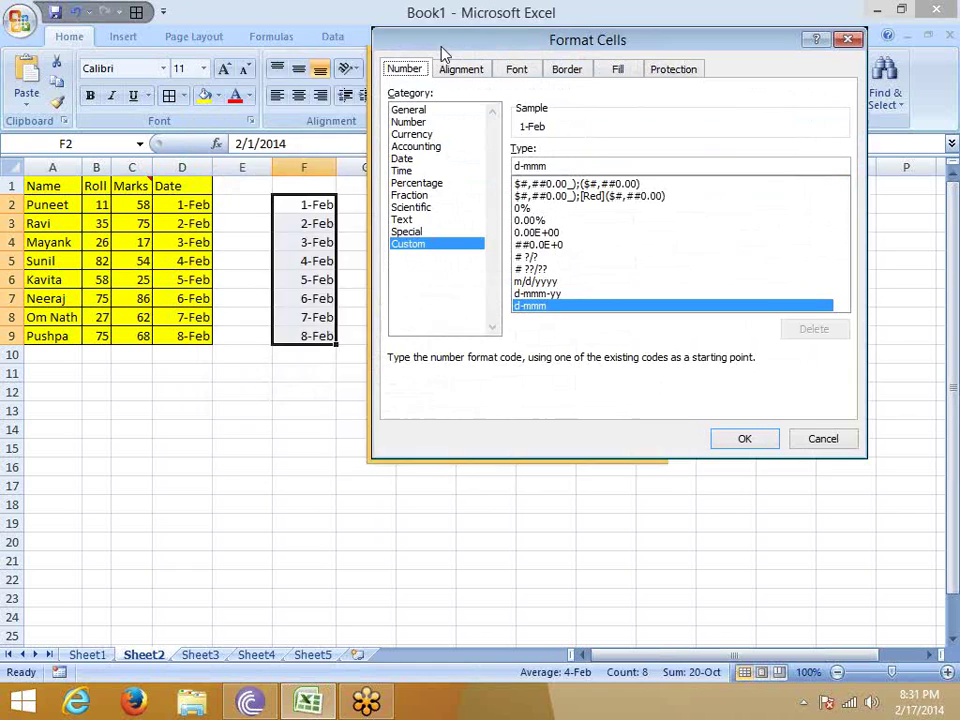
left_click_drag(450, 50, 326, 54)
left_click_drag(587, 62, 462, 70)
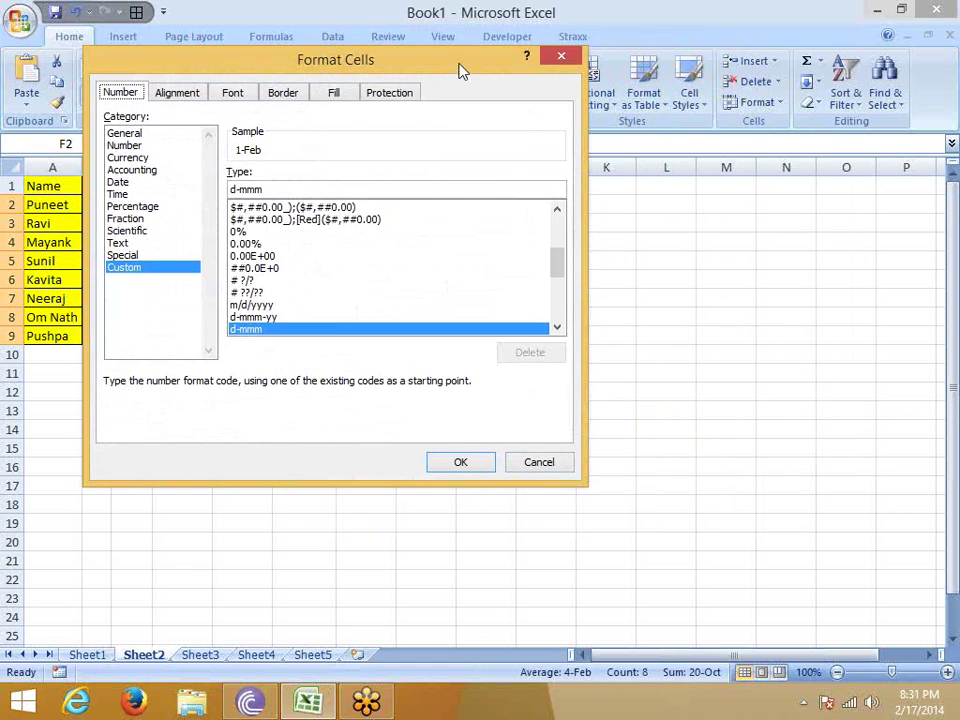
left_click(561, 57)
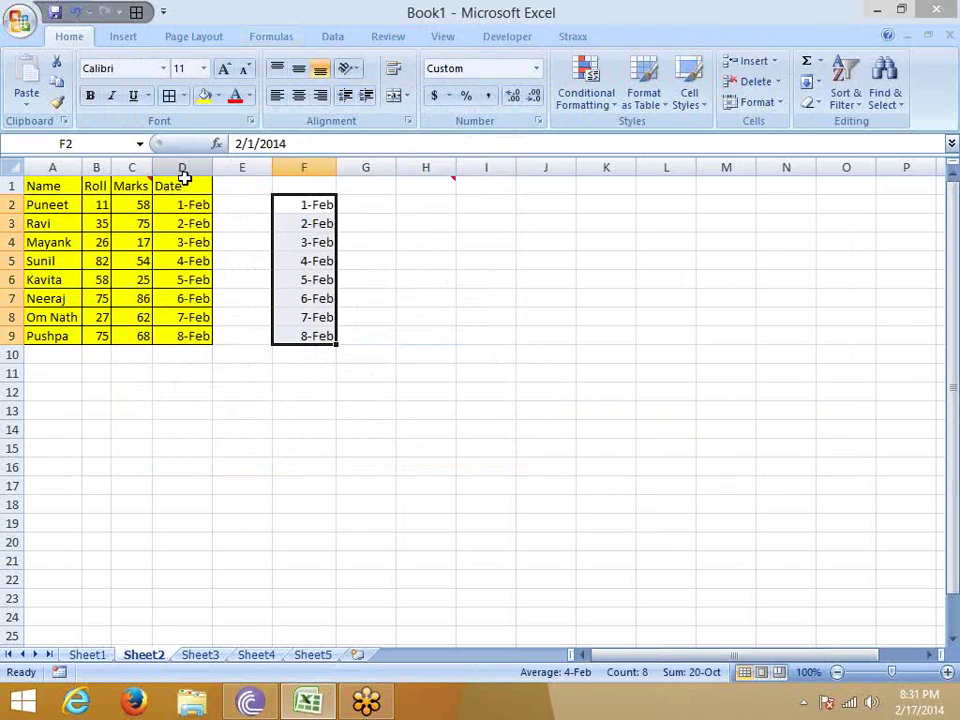
left_click(180, 210)
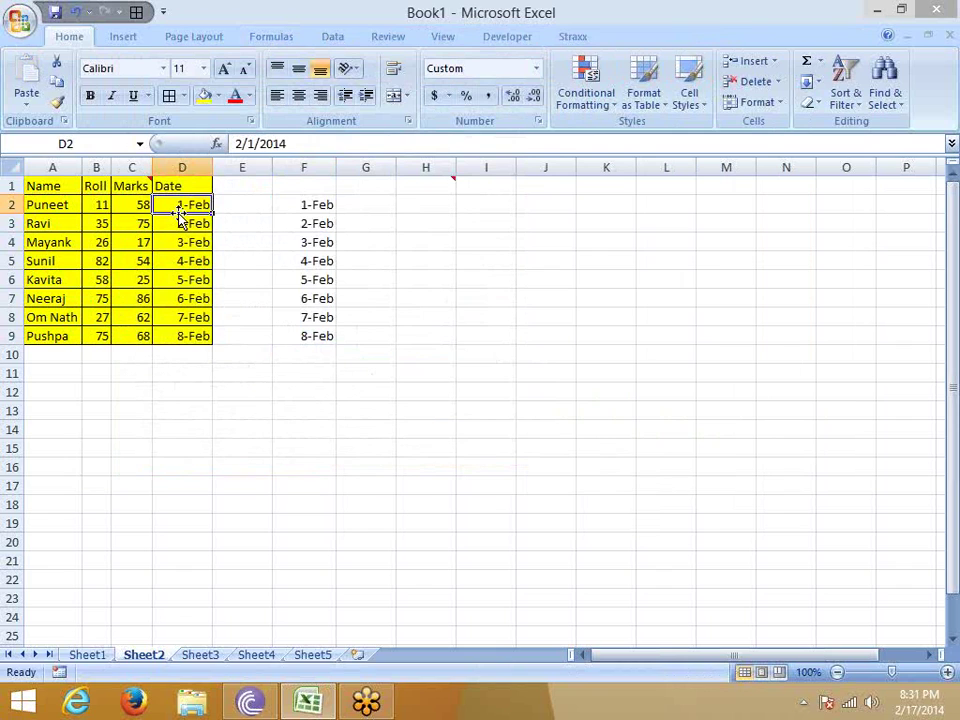
Switch to Sheet3 and move to cell B3.
left_click(200, 655)
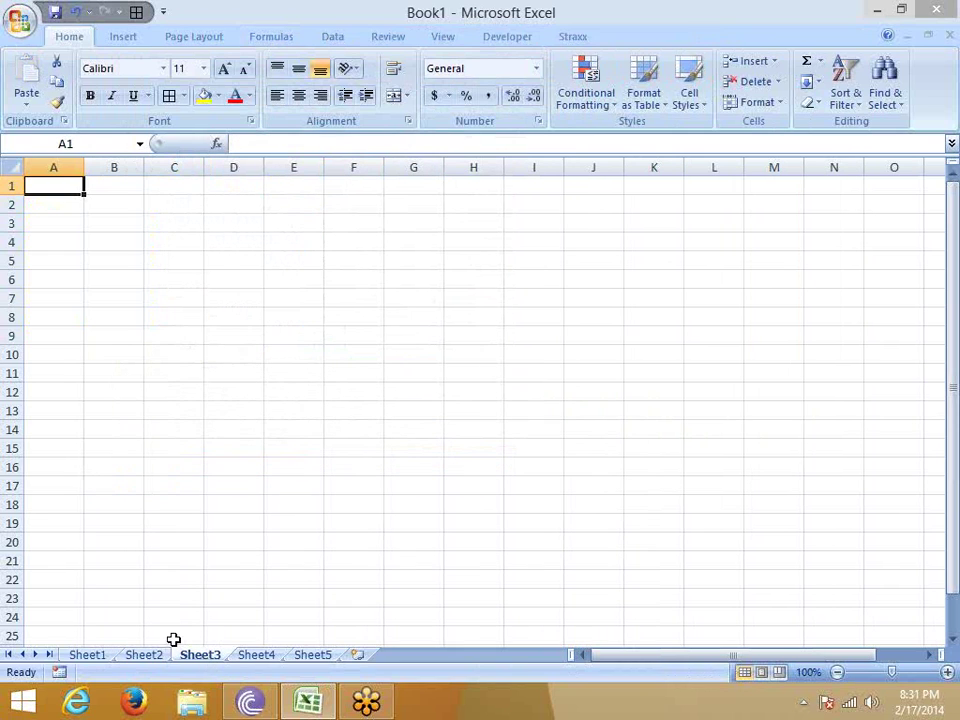
left_click(210, 221)
left_click(154, 192)
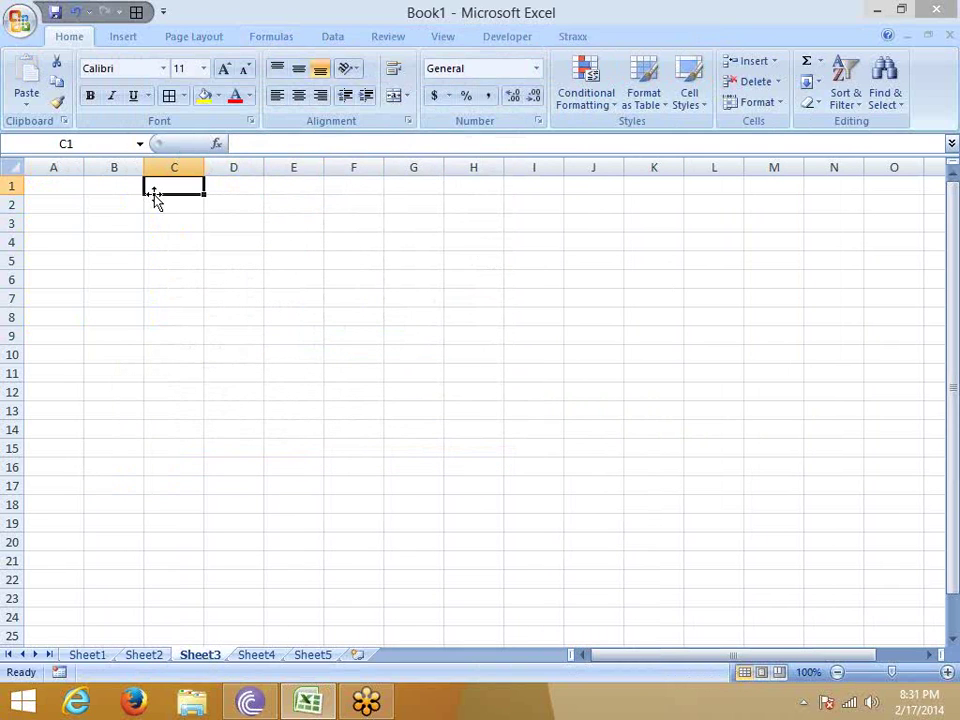
key("Left")
key("Left")
key("Right")
key("Left")
key("Down")
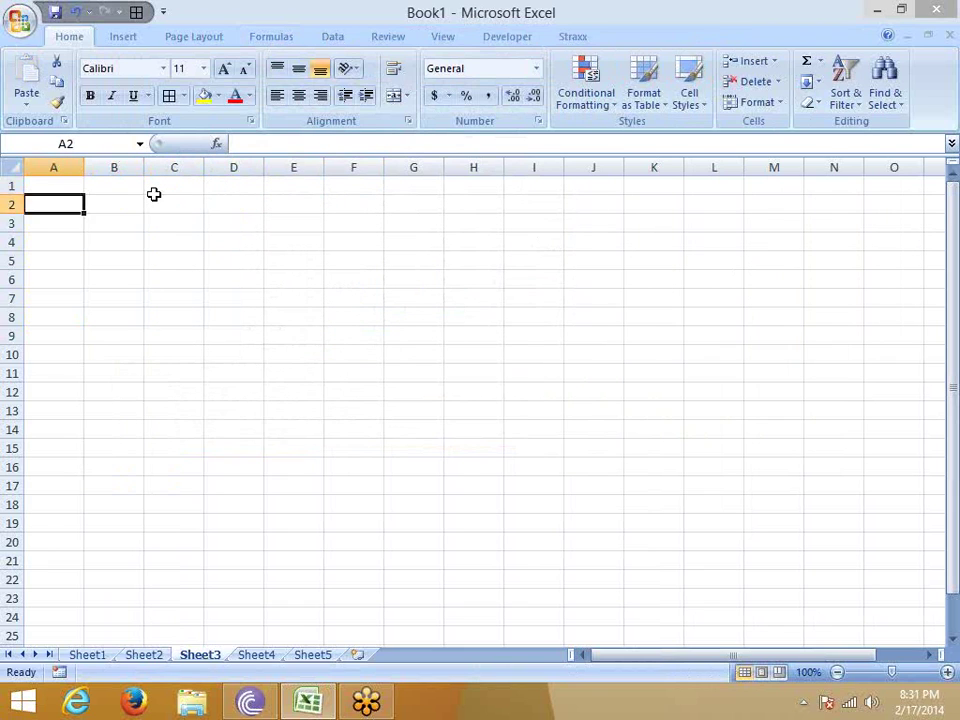
key("Right")
key("Down")
Enter 25 in B3 and 20 in C3, and copy the 20.
type("25")
key("Right")
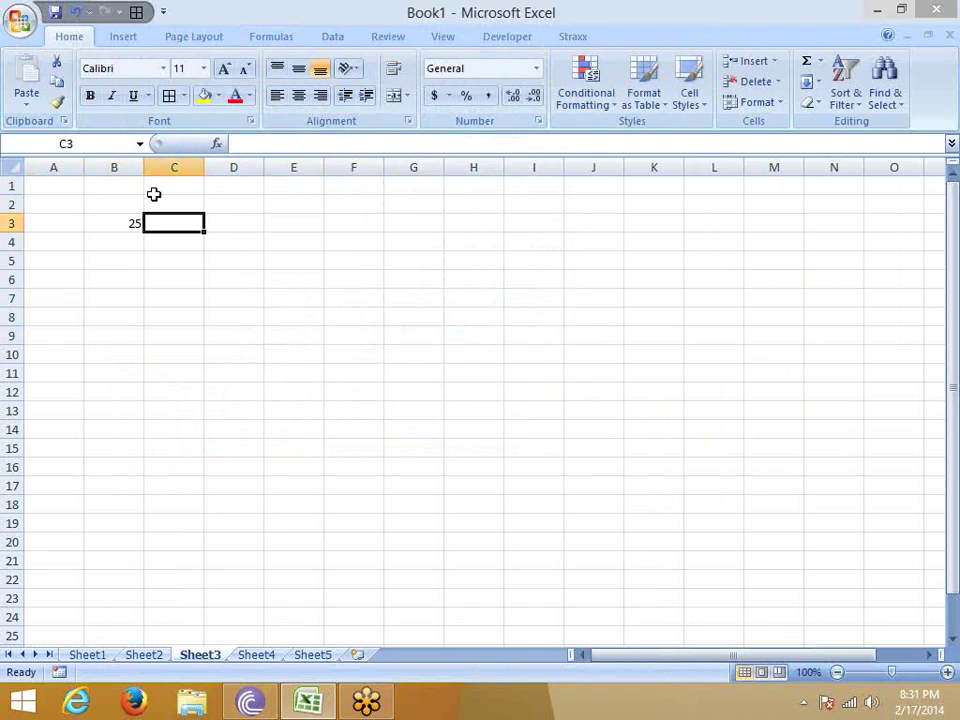
type("20")
key("ctrl+Return")
key("ctrl+c")
key("Left")
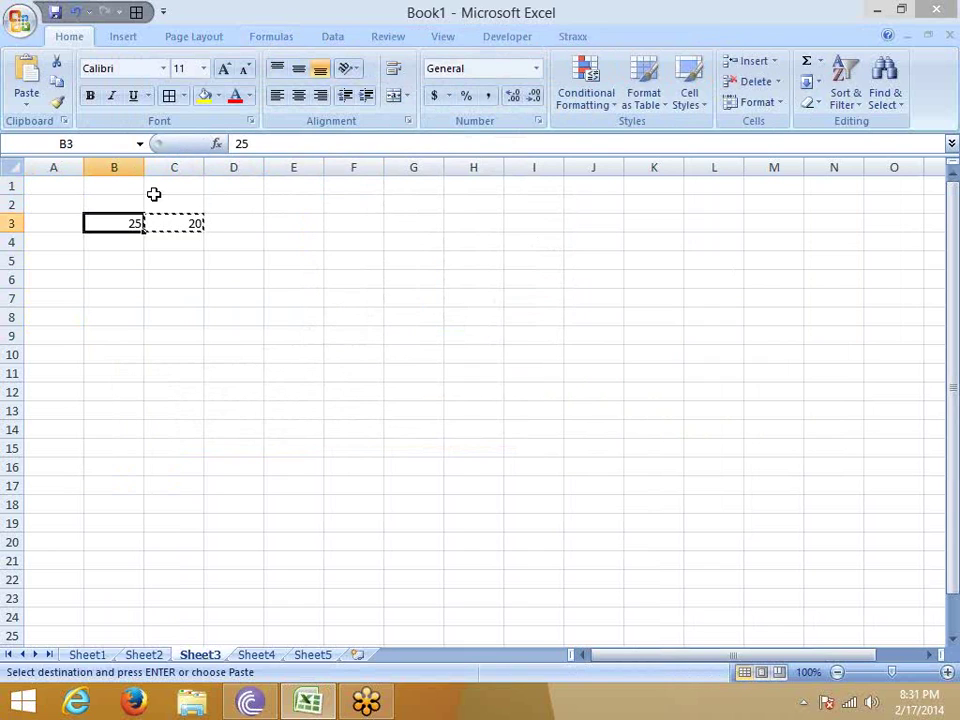
right_click(133, 223)
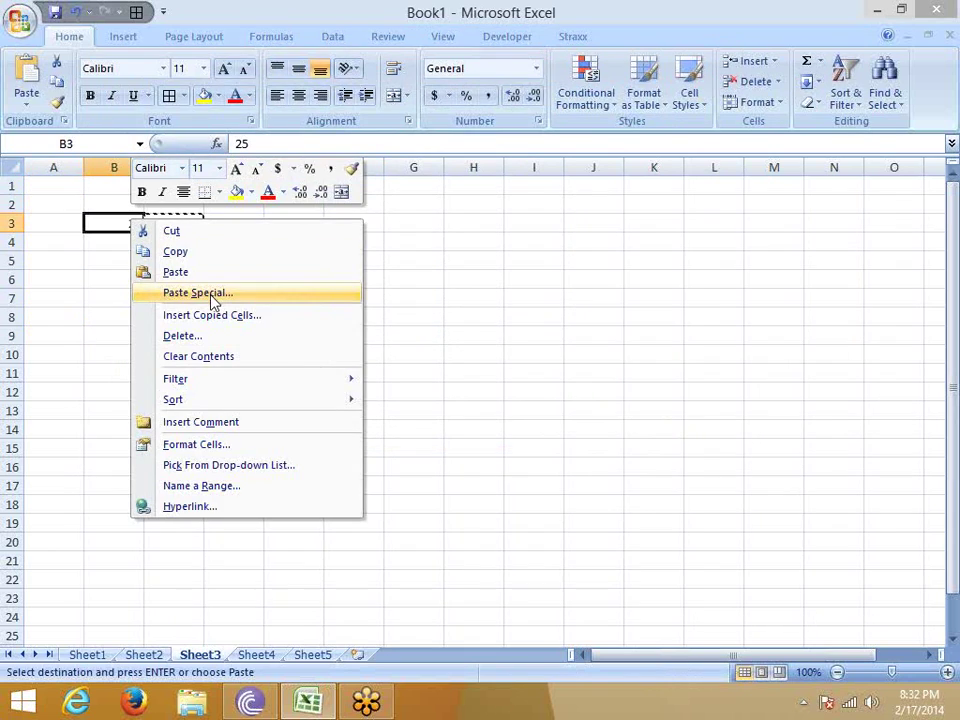
Try a Paste Special Add onto B3, cancel it, and select B2:D5.
left_click(184, 293)
left_click_drag(180, 145, 392, 6)
left_click(230, 228)
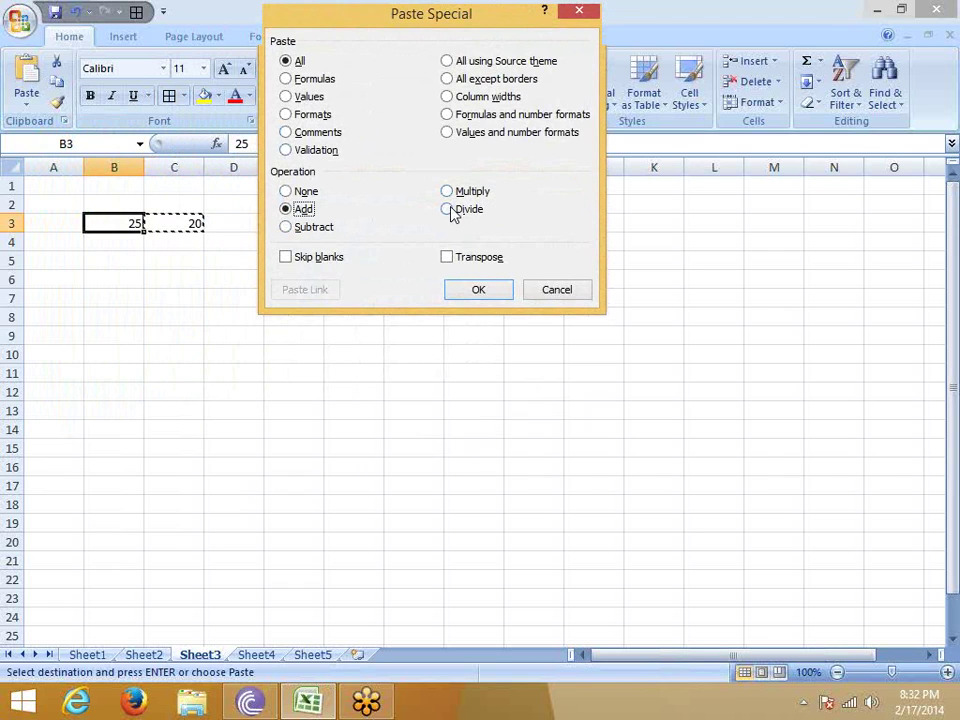
key("Escape")
left_click(113, 306)
left_click(113, 210)
left_click_drag(113, 207, 210, 268)
Clear B2:D5 and enter Day-1 through Day-10 headers across row 3.
key("Delete")
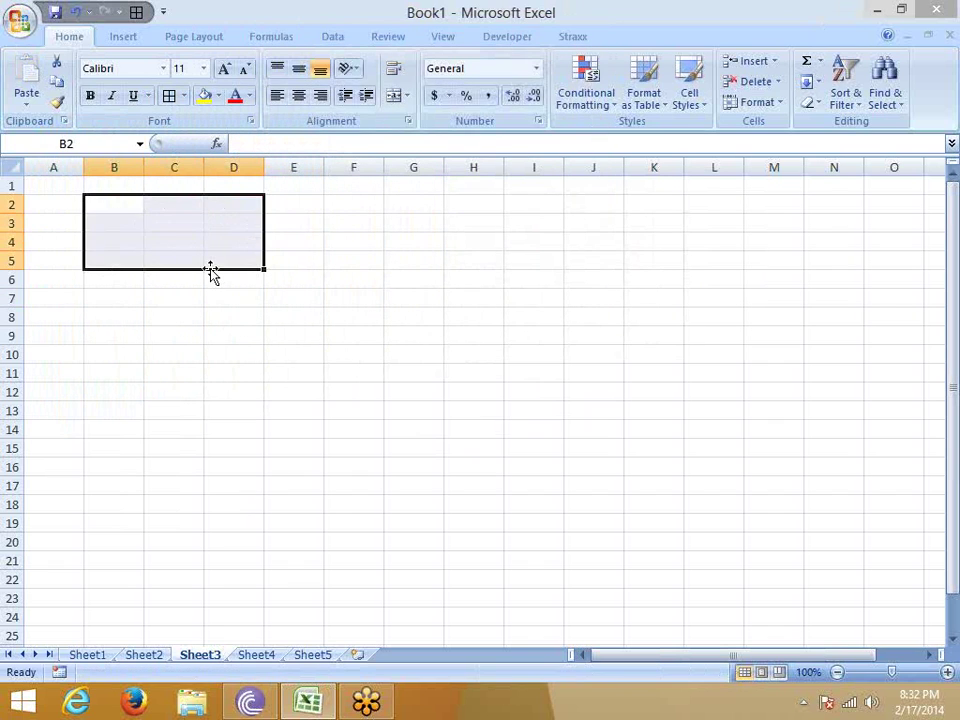
key("Left")
key("Down")
type("Day-1")
key("Return")
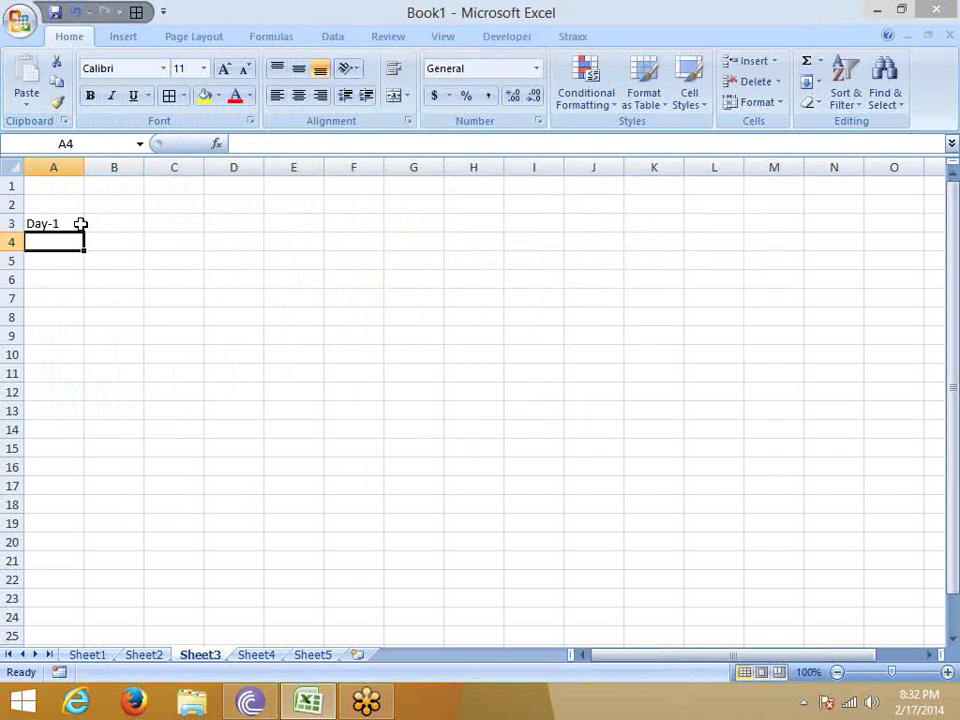
left_click(79, 224)
left_click_drag(82, 229, 606, 228)
left_click(60, 242)
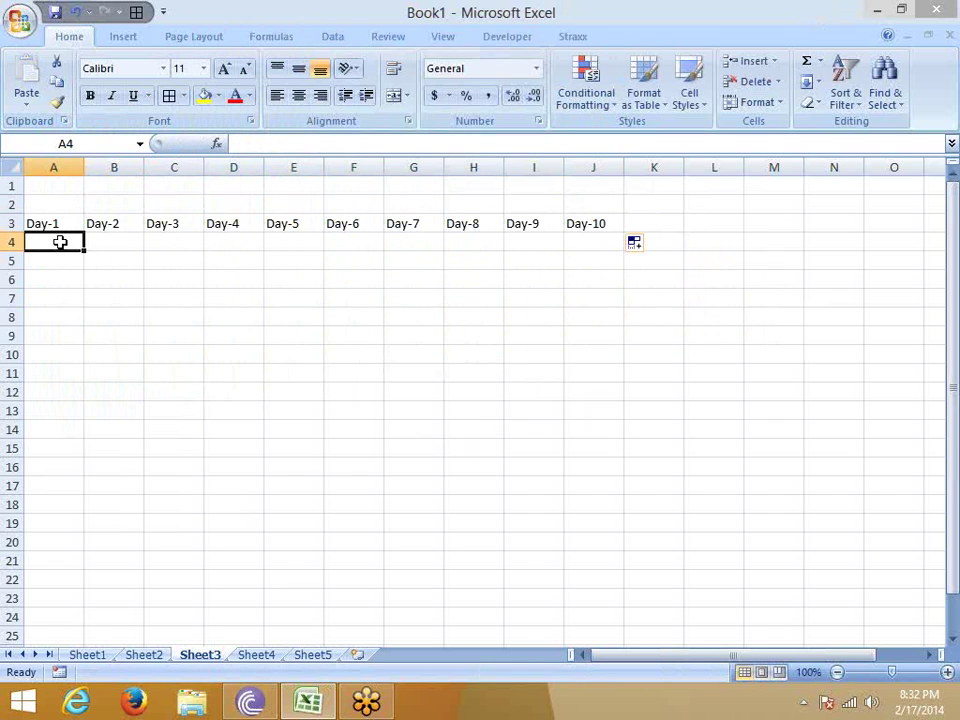
Fill =RANDBETWEEN(10,90) across A4:J4 and down through row 23.
type("=ra")
key("Down")
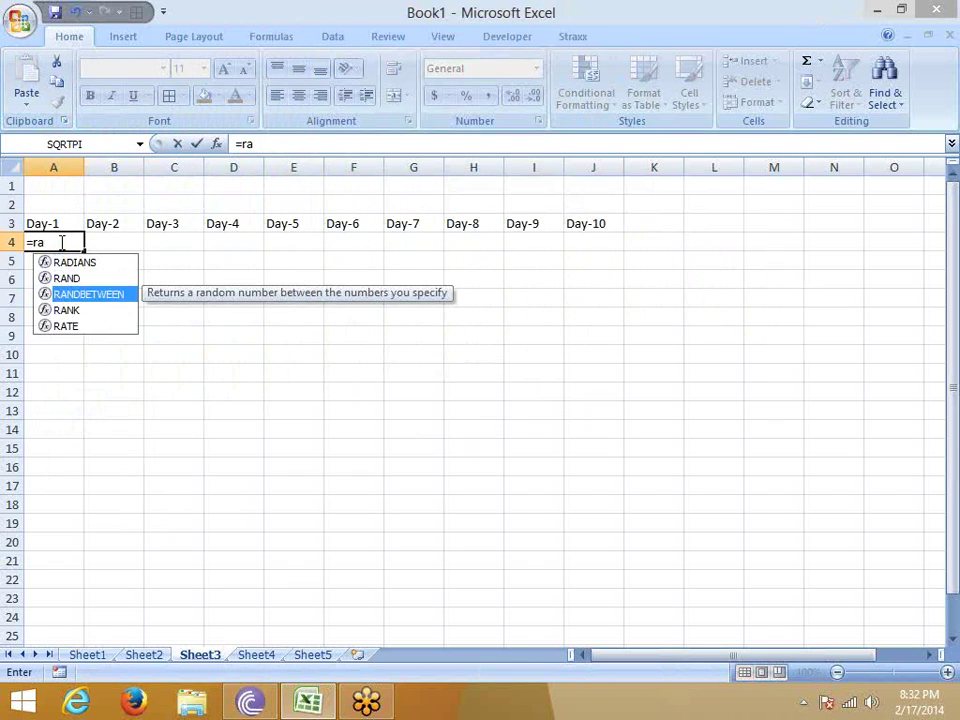
key("Tab")
type("10,9")
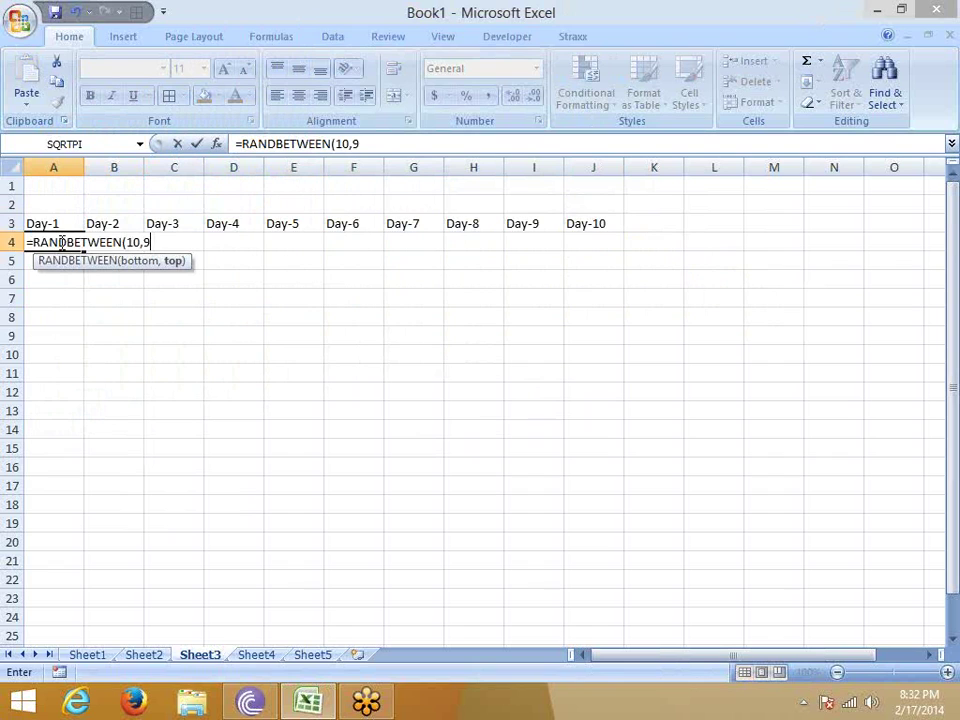
type("0")
key("Return")
key("Up")
key("Up")
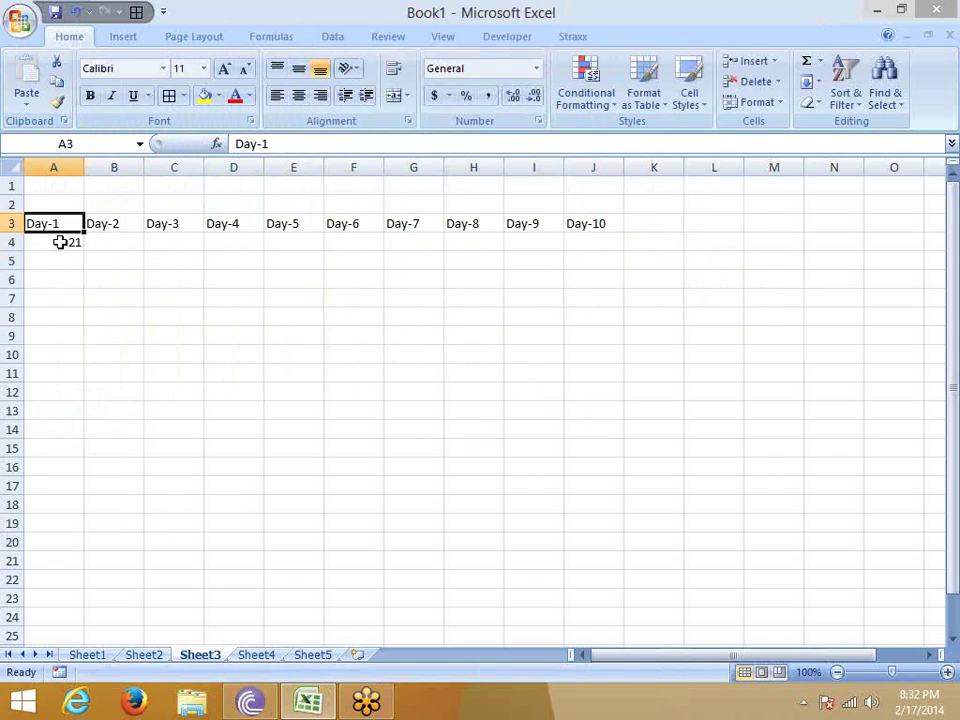
key("ctrl+Right")
key("Down")
key("ctrl+shift+Left")
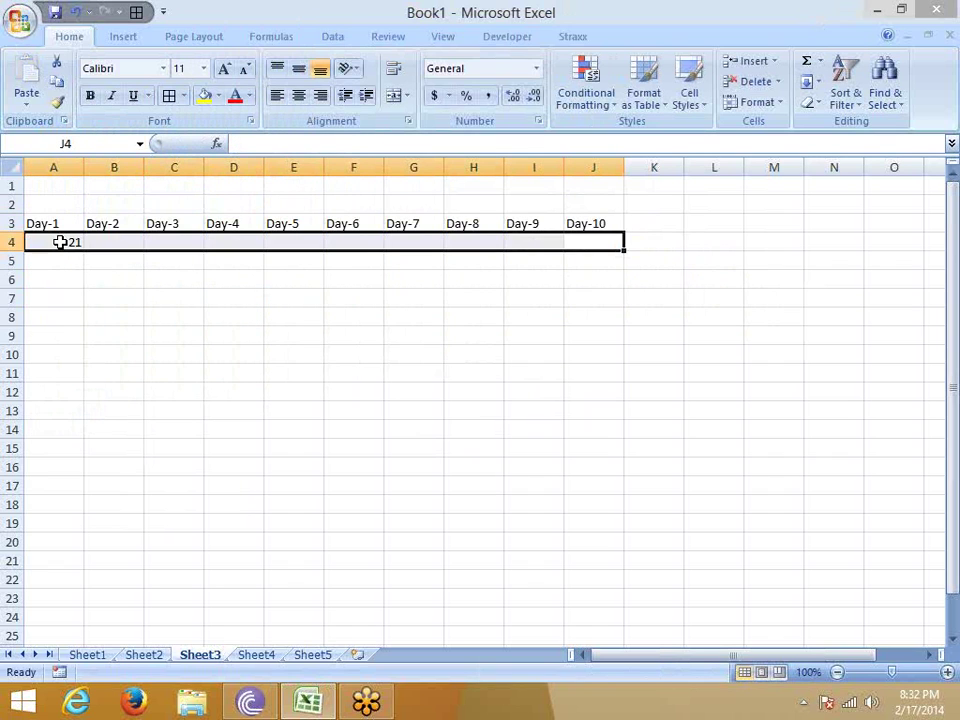
key("ctrl+r")
key("shift+Down")
key("shift+Down")
key("shift+Down")
key("shift+Down")
key("shift+Down")
key("shift+Down")
key("shift+Down")
key("shift+Down")
key("shift+Down")
key("shift+Down")
key("shift+Down")
key("shift+Down")
key("shift+Down")
key("shift+Down")
key("shift+Down")
key("shift+Down")
key("shift+Down")
key("shift+Down")
key("shift+Down")
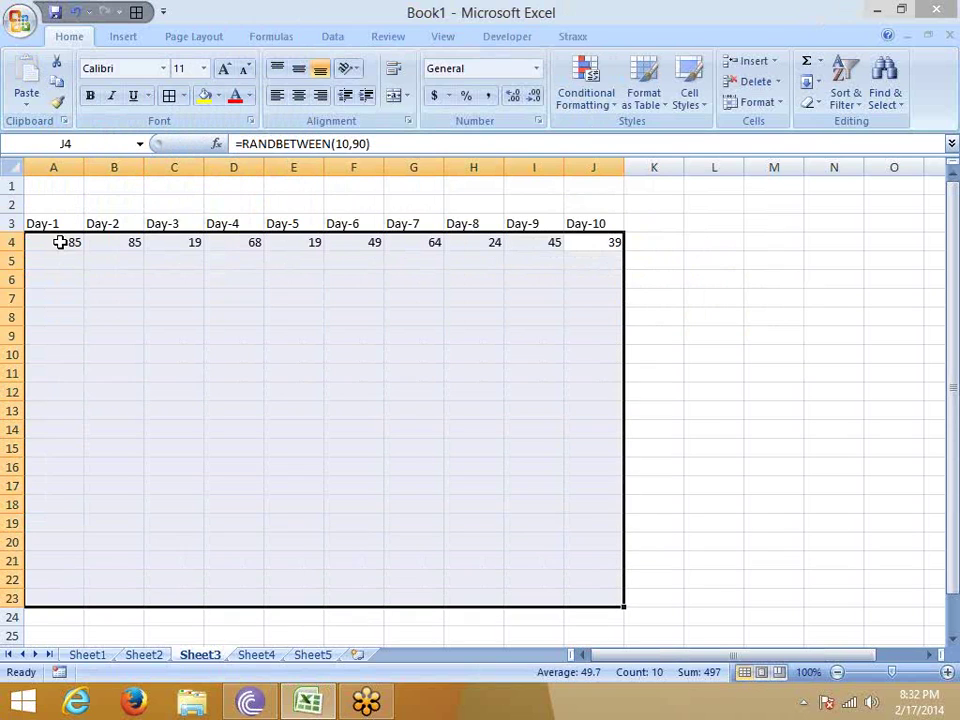
key("ctrl+d")
Copy the random-number block and paste it back as fixed values.
key("ctrl+c")
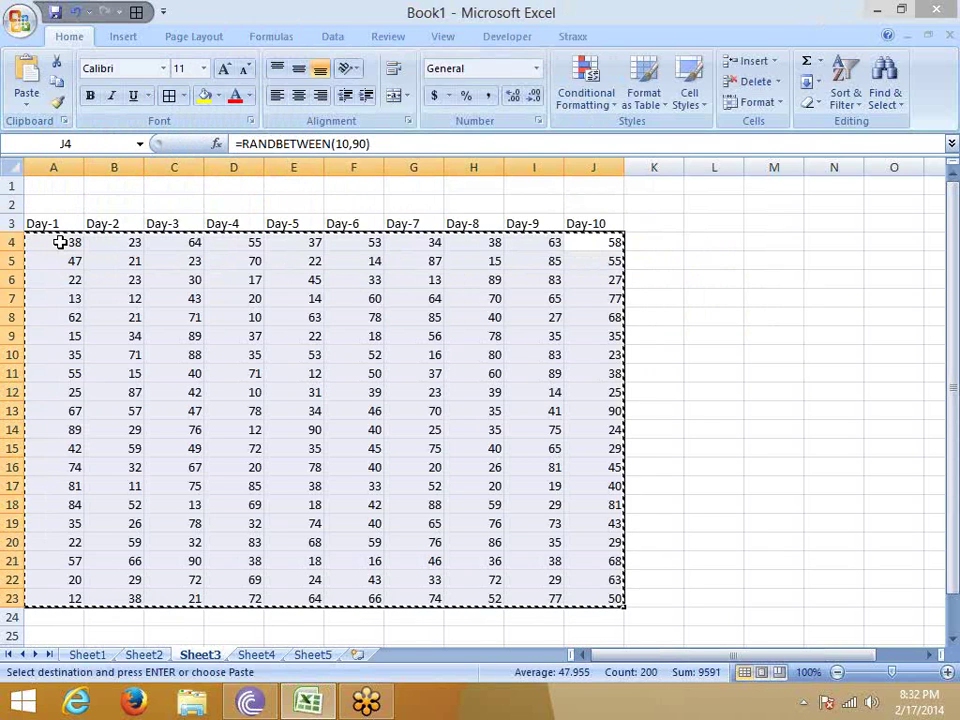
left_click(33, 112)
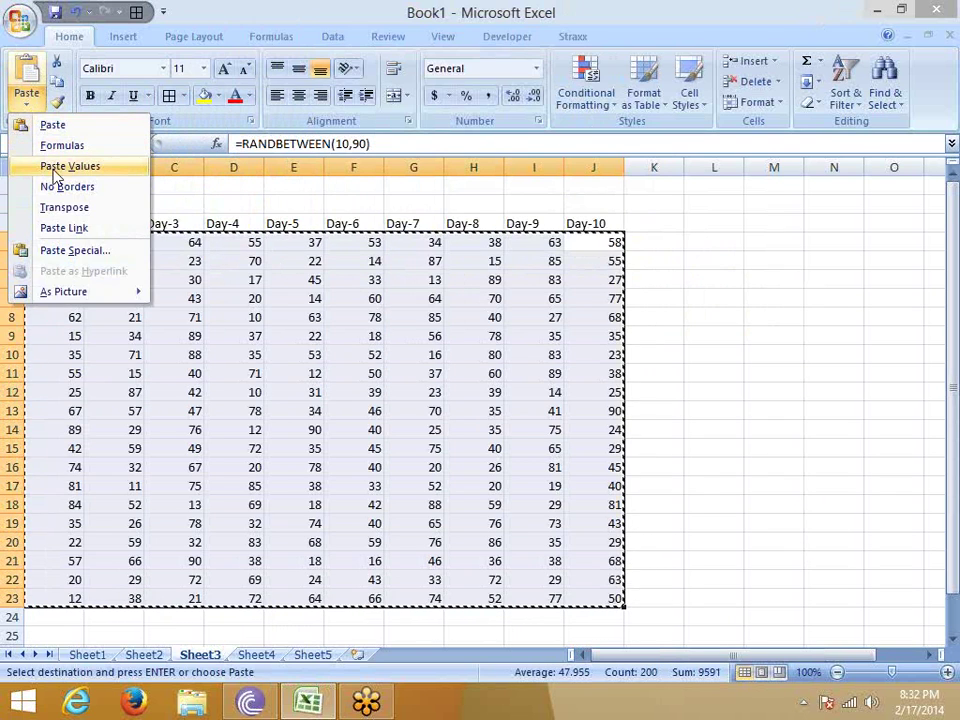
left_click(46, 164)
left_click(75, 334)
key("Escape")
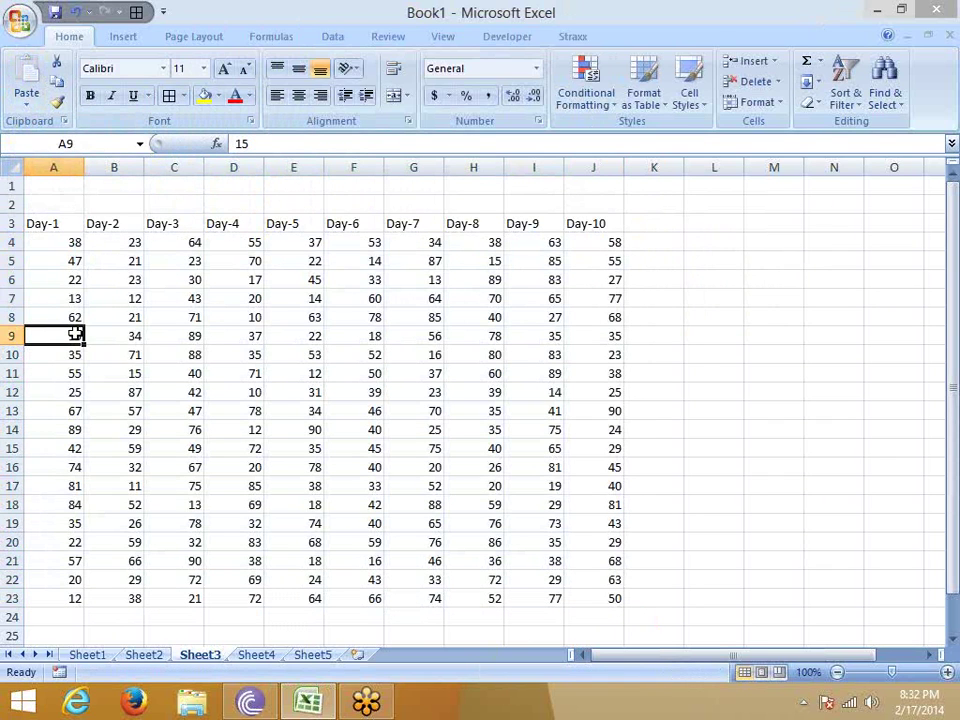
Enter the label Target in A1 and the value 70 in B1.
left_click(68, 189)
type("Ta")
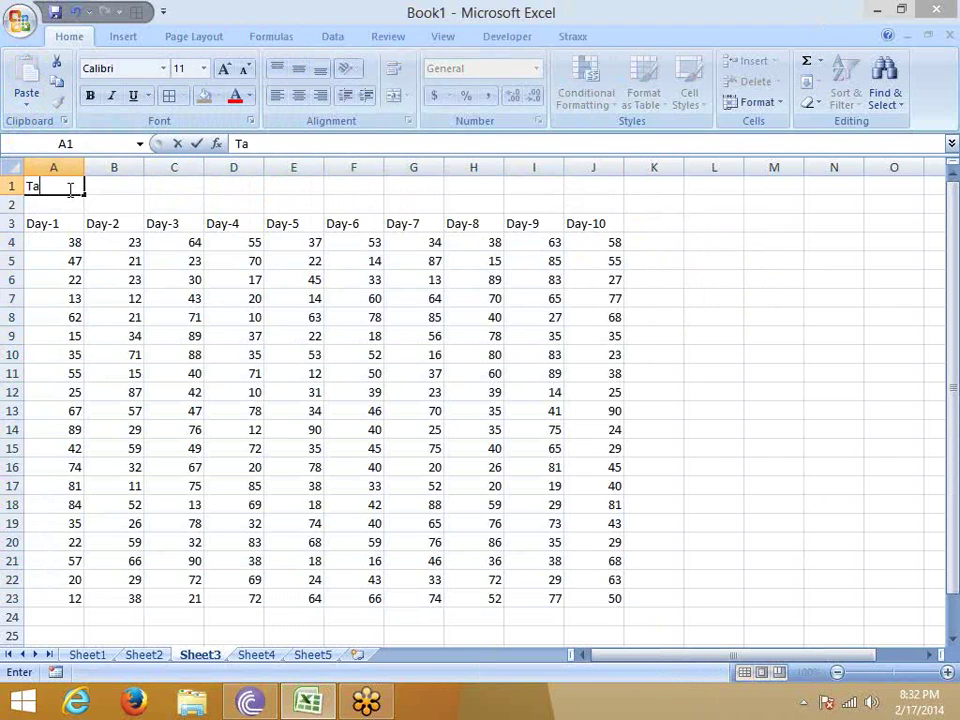
type("rget")
key("Return")
key("Up")
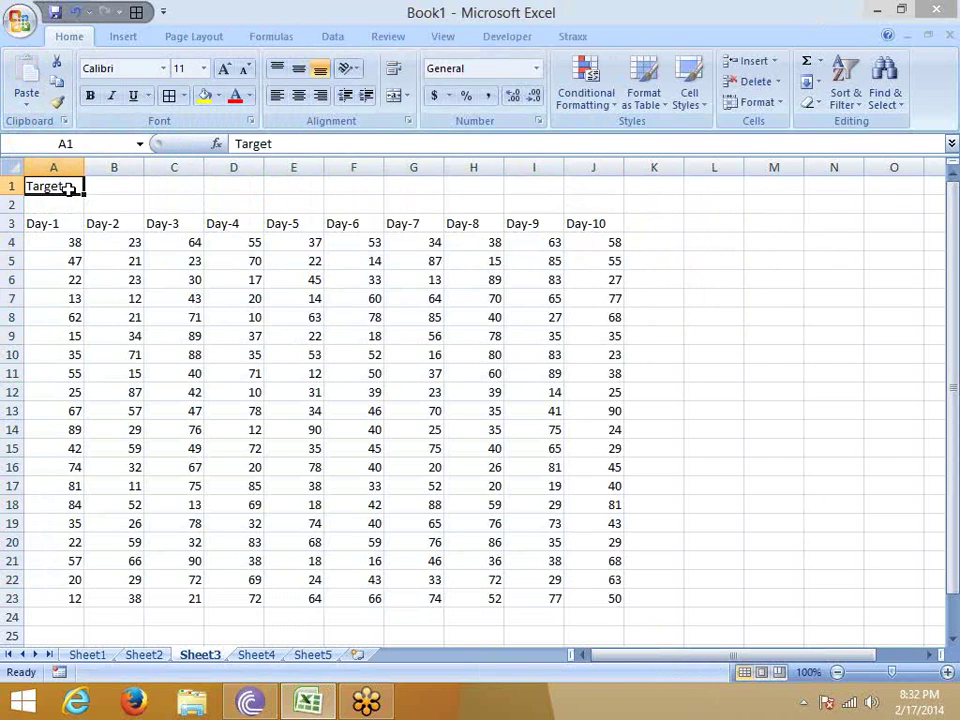
key("Right")
type("70")
key("Return")
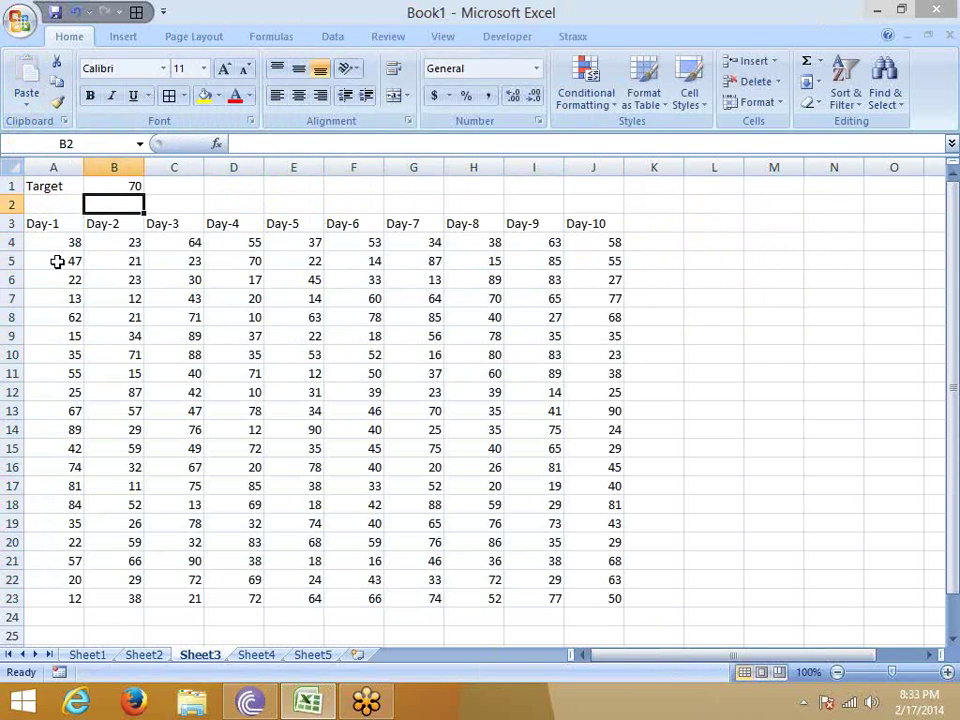
Insert an empty column B and enter the ratio formula =A4/70 in B4.
left_click(107, 188)
left_click_drag(71, 245, 576, 594)
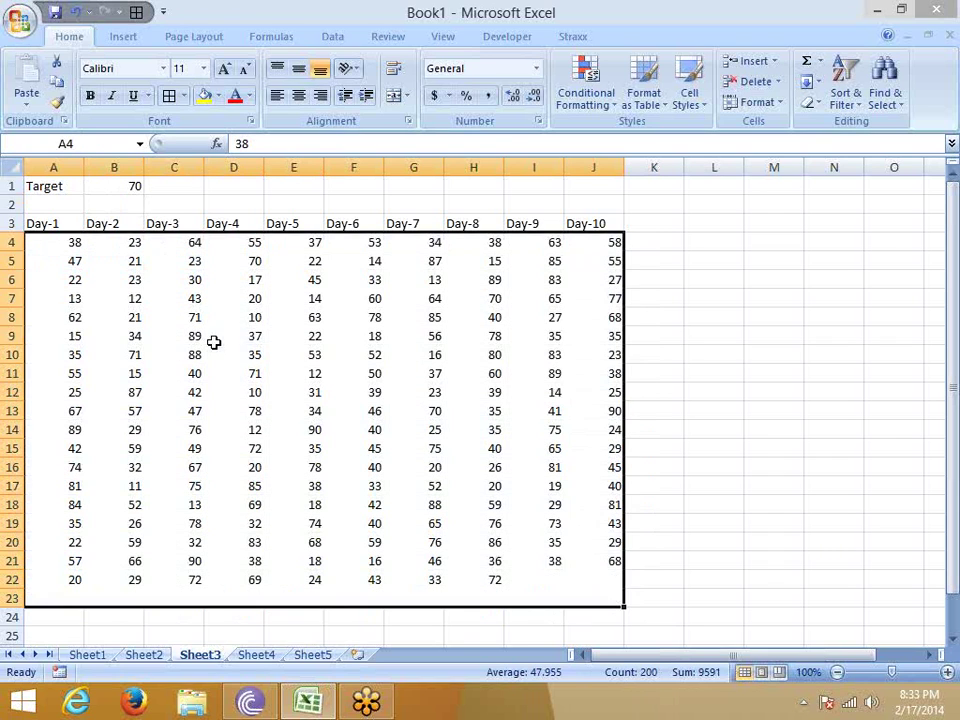
left_click(214, 343)
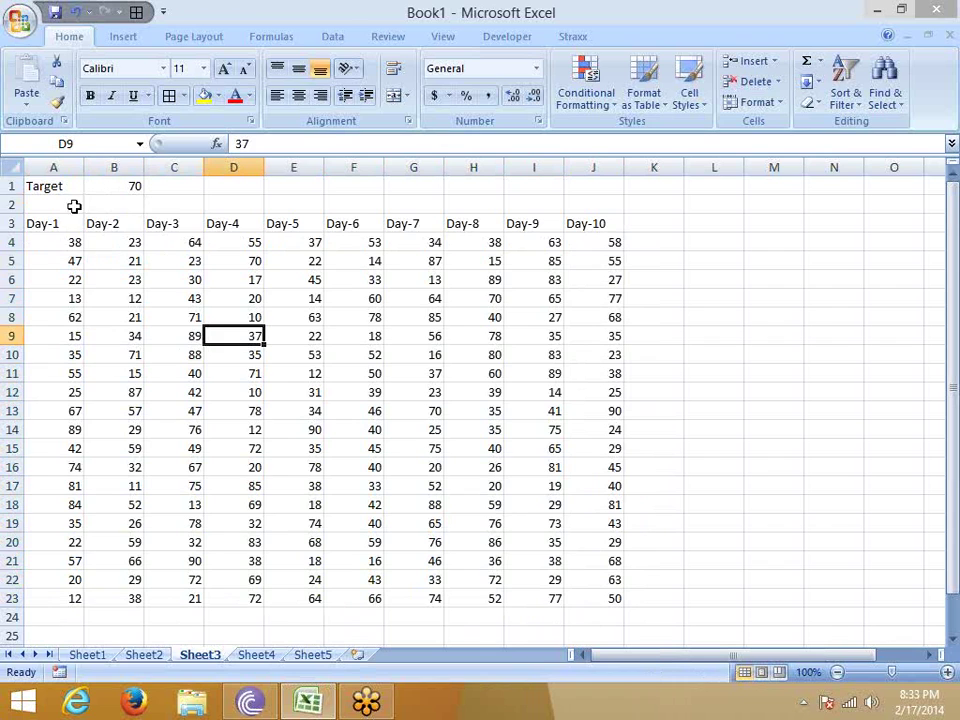
left_click(111, 166)
right_click(108, 172)
left_click(158, 268)
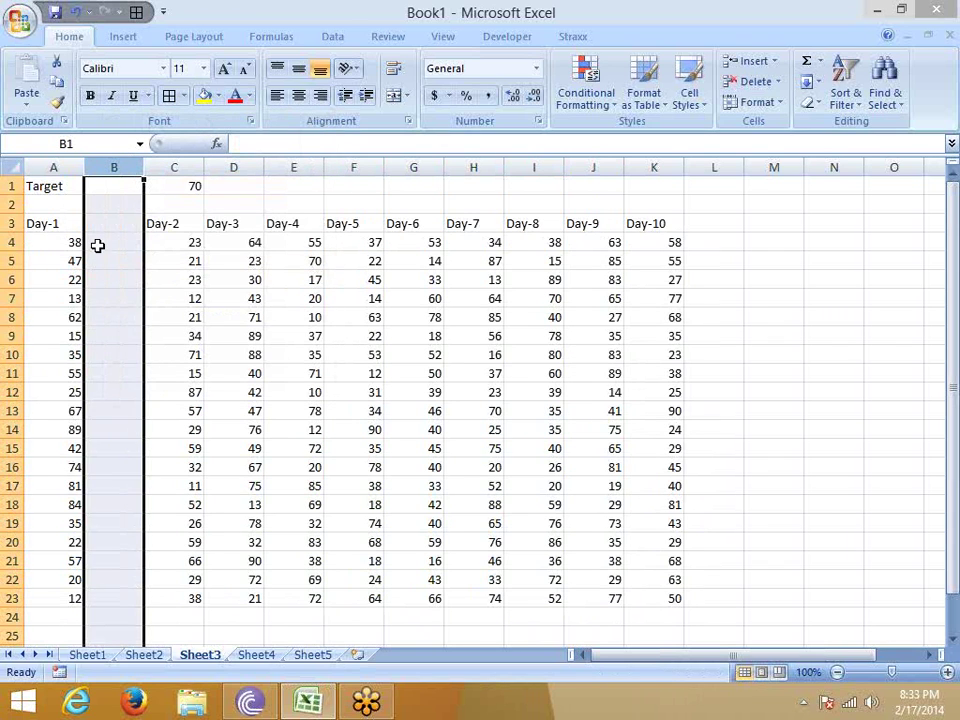
left_click(97, 244)
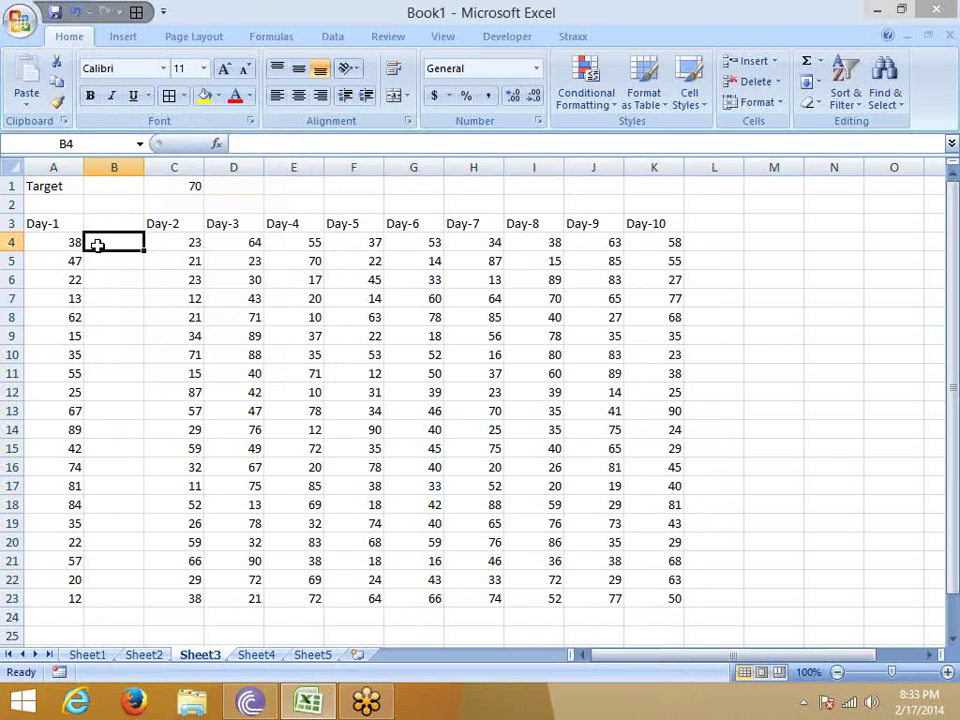
type("=")
key("Left")
type("/")
type("7")
key("Return")
Fill the ratio down to row 23, show it as percentages, then delete column B.
key("Left")
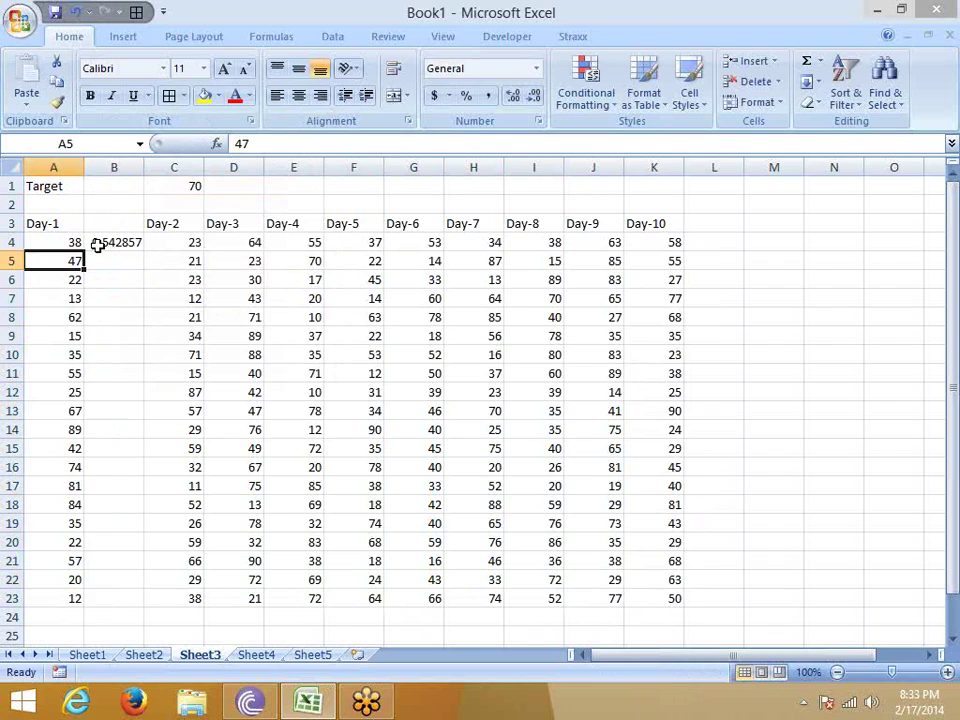
key("ctrl+Down")
key("Right")
key("ctrl+shift+Up")
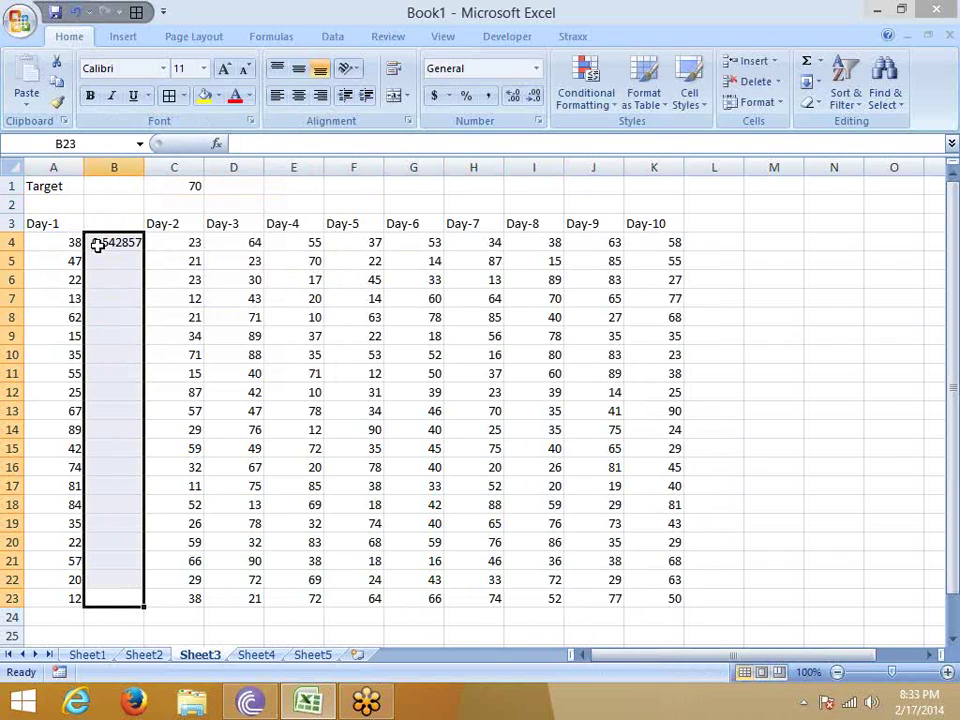
key("ctrl+d")
left_click(466, 95)
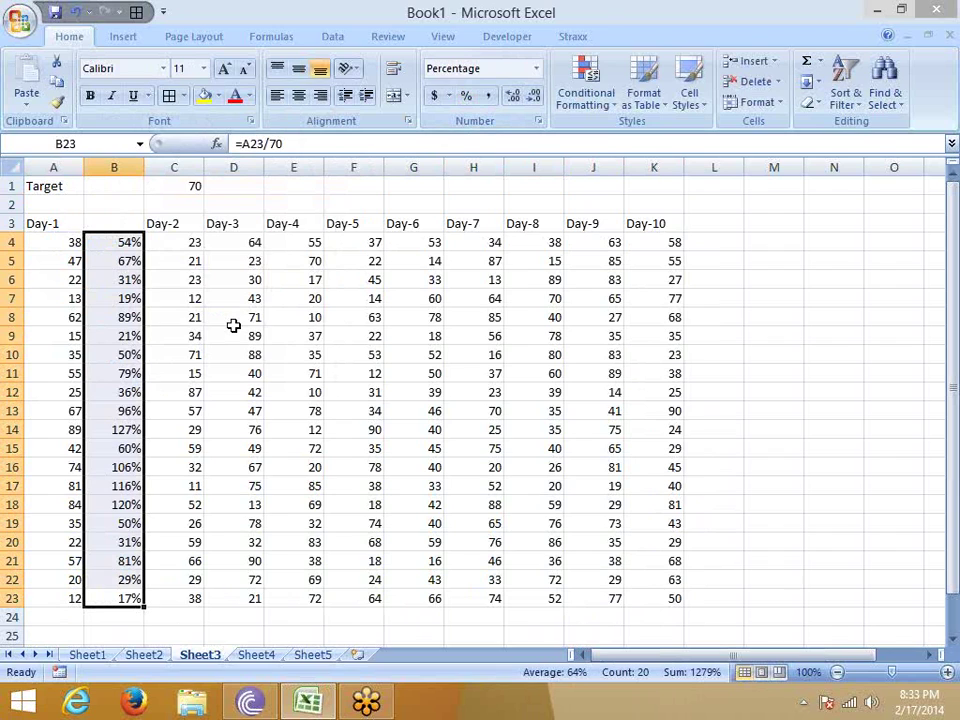
right_click(118, 166)
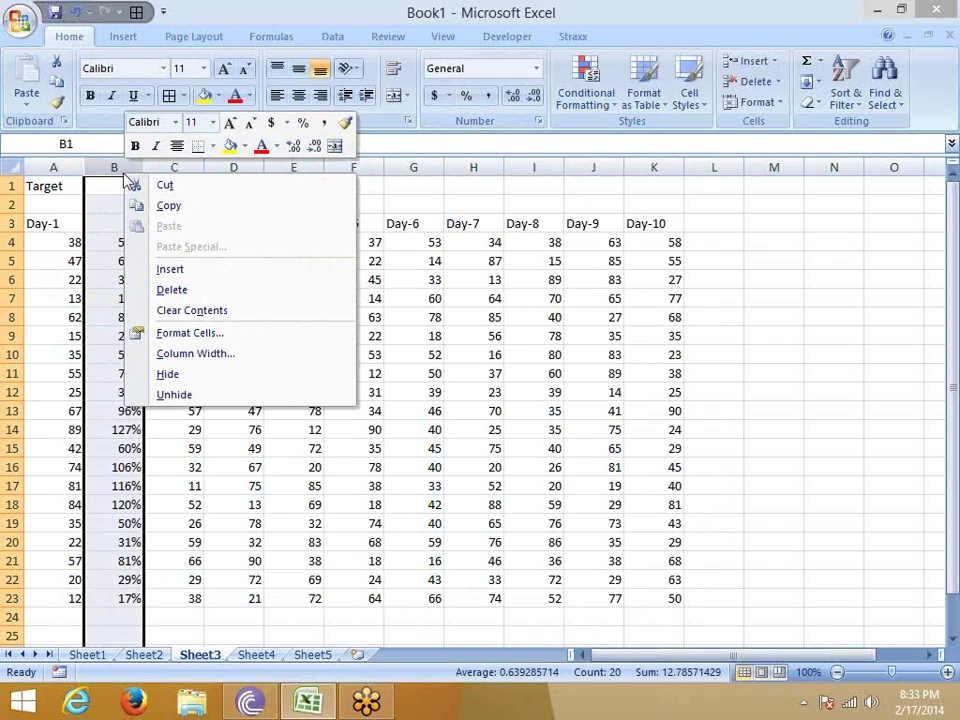
left_click(167, 288)
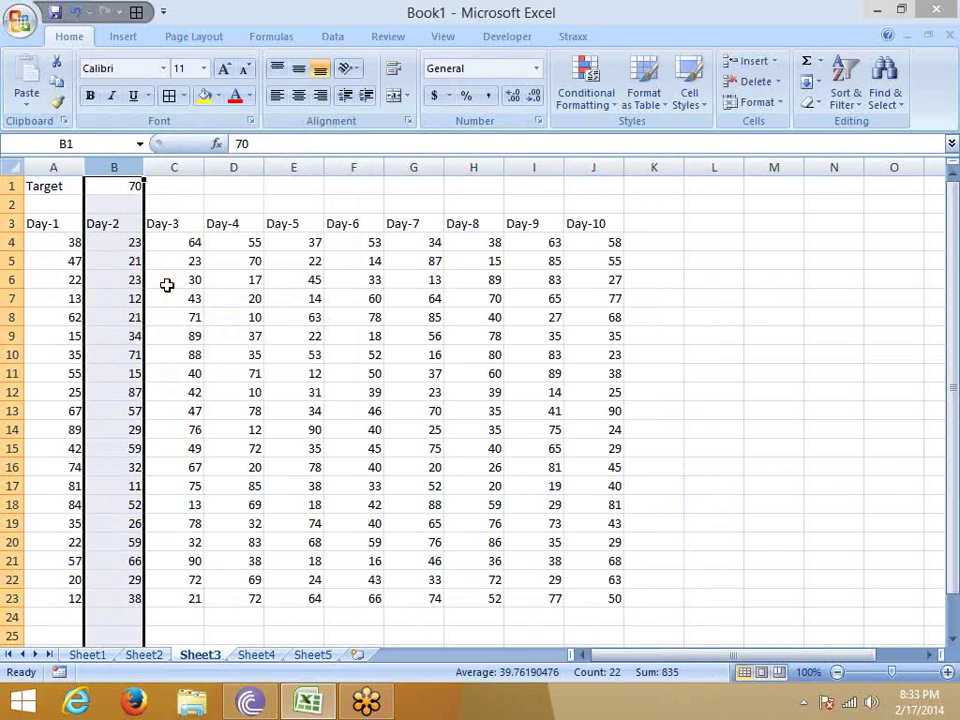
left_click(131, 186)
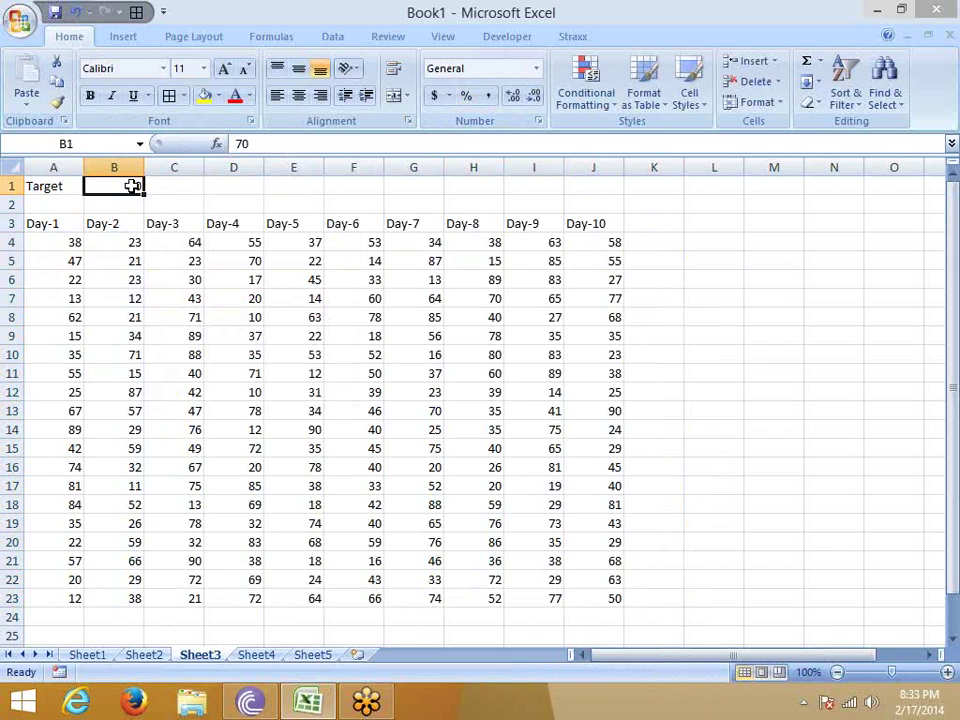
key("ctrl+c")
left_click_drag(62, 246, 560, 575)
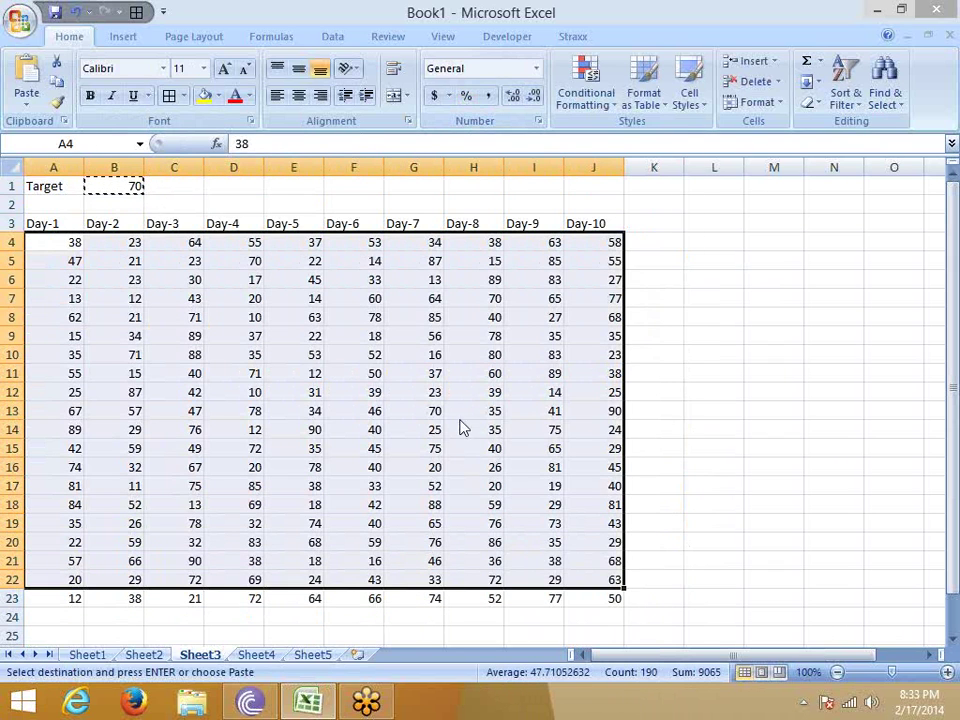
right_click(462, 428)
key("Escape")
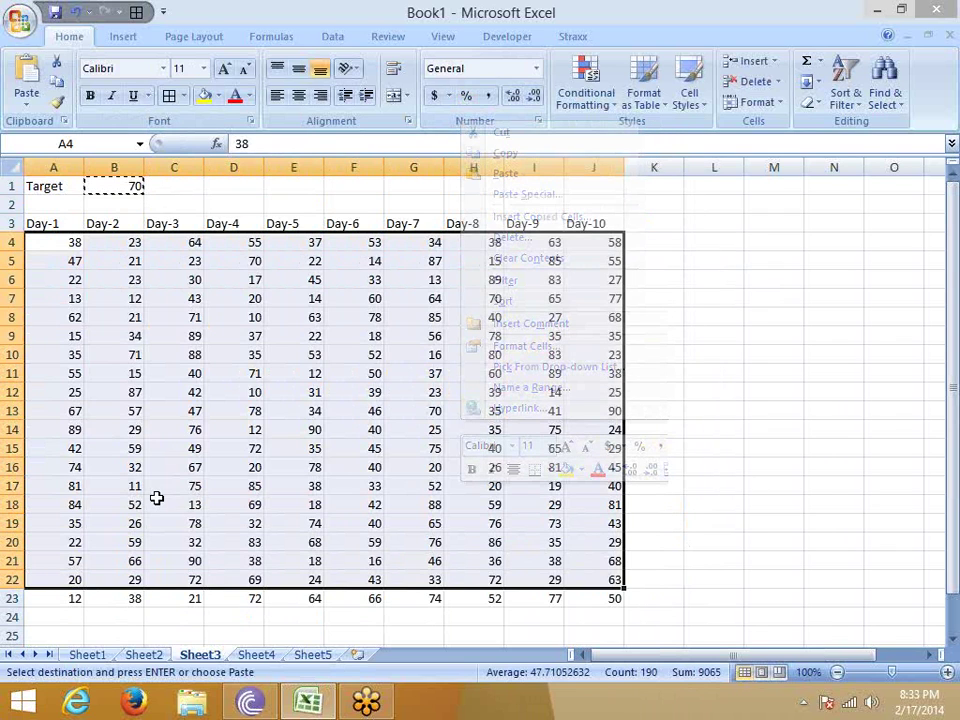
left_click(70, 250)
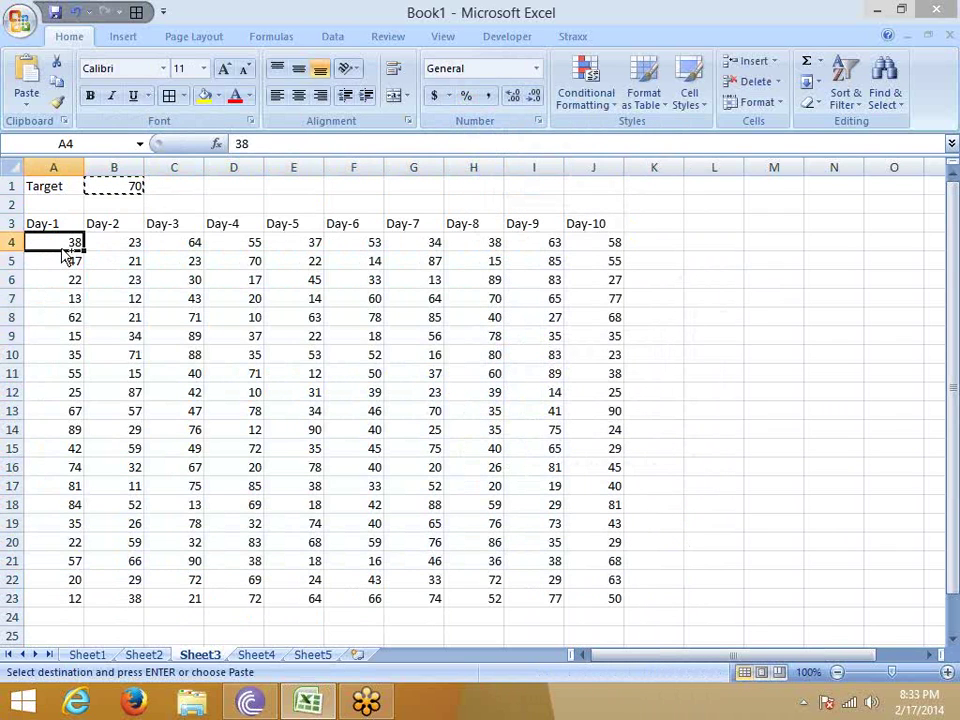
key("ctrl+shift+Right")
key("ctrl+shift+Down")
right_click(146, 293)
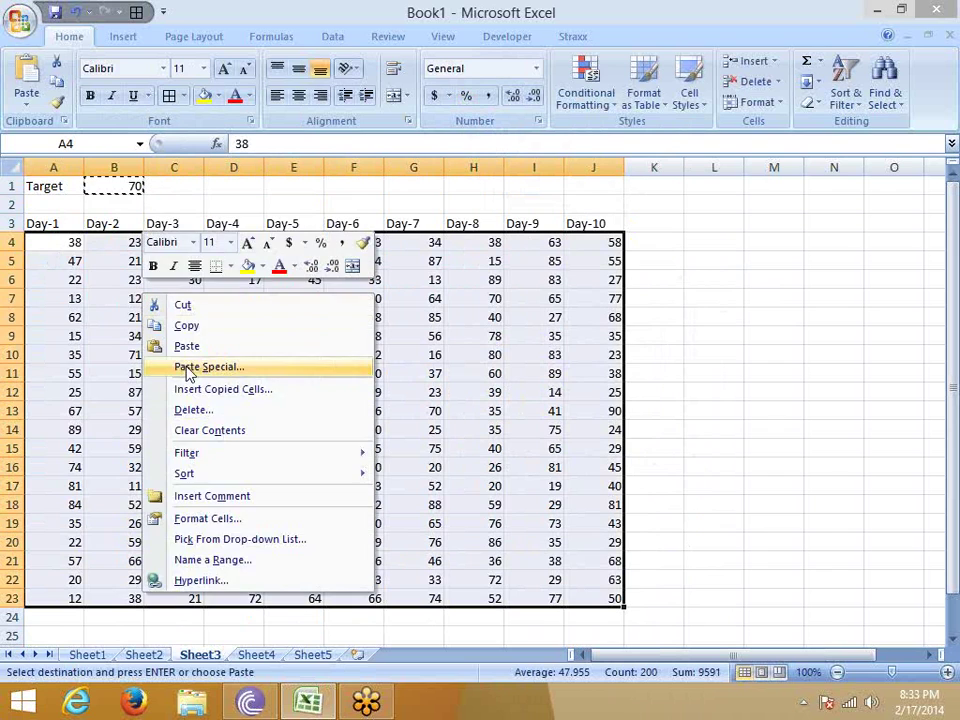
left_click(193, 370)
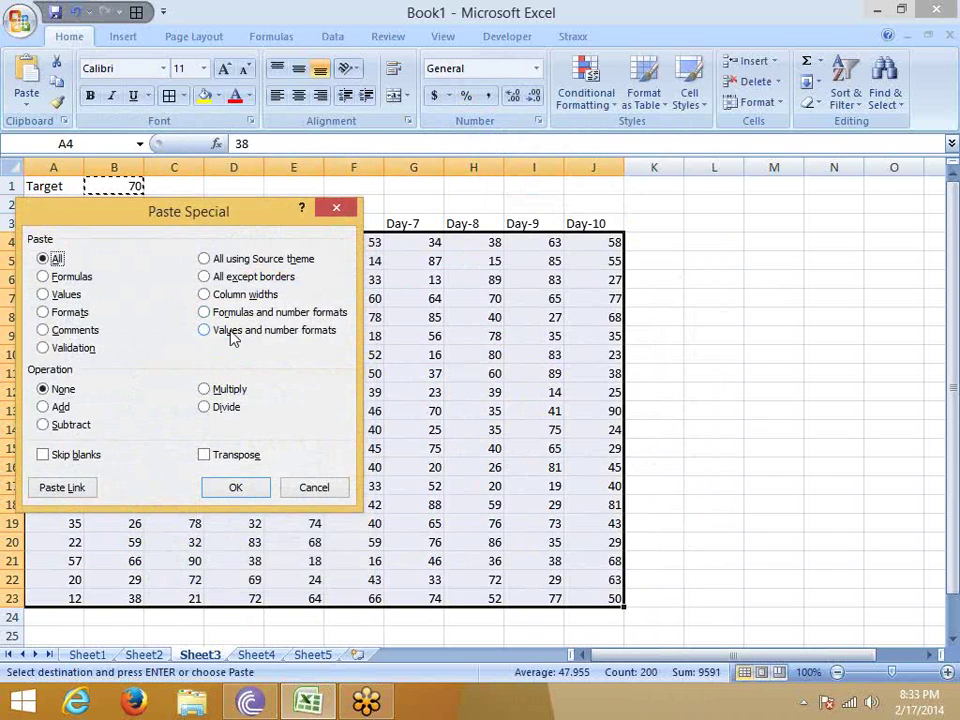
left_click(218, 407)
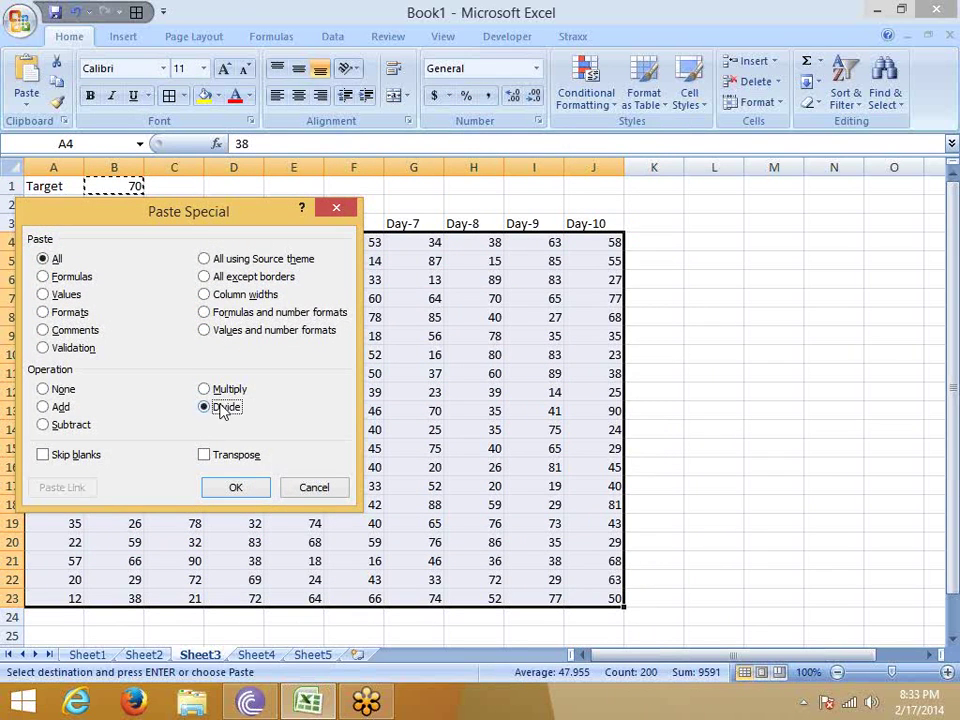
left_click(258, 490)
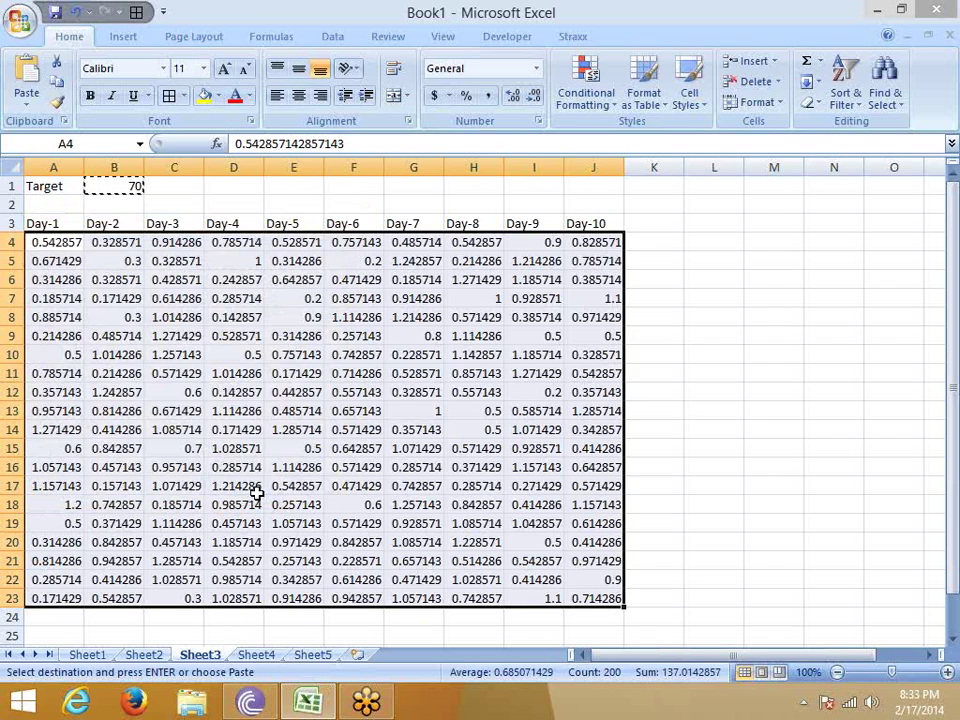
key("ctrl+z")
Insert an empty column F between Day-5 and Day-6.
left_click(276, 358)
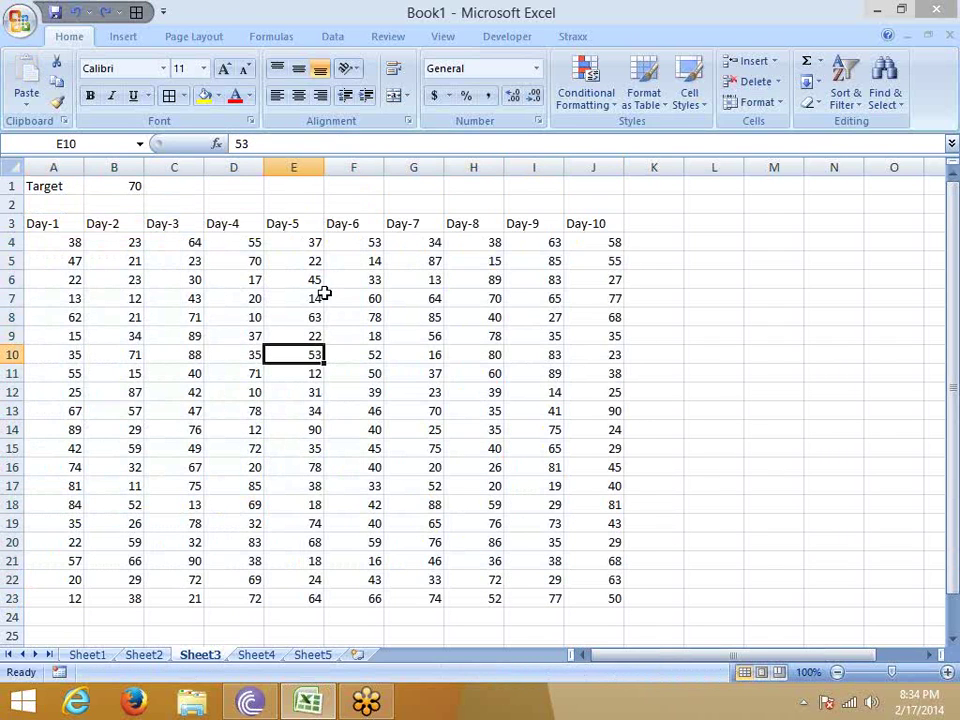
left_click(364, 158)
right_click(364, 160)
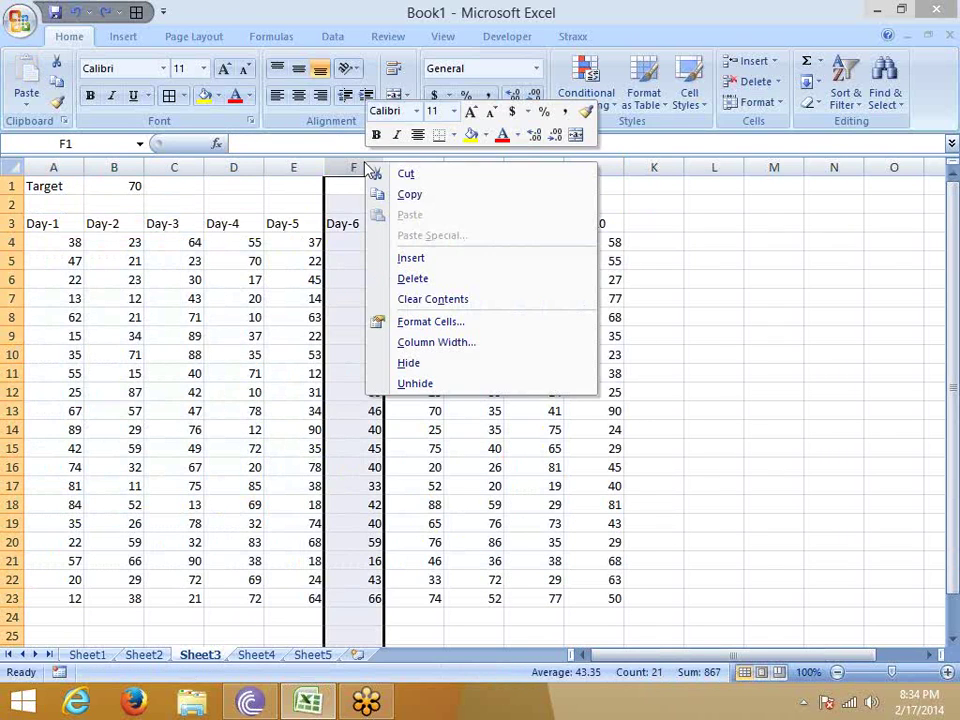
left_click(405, 260)
left_click(372, 281)
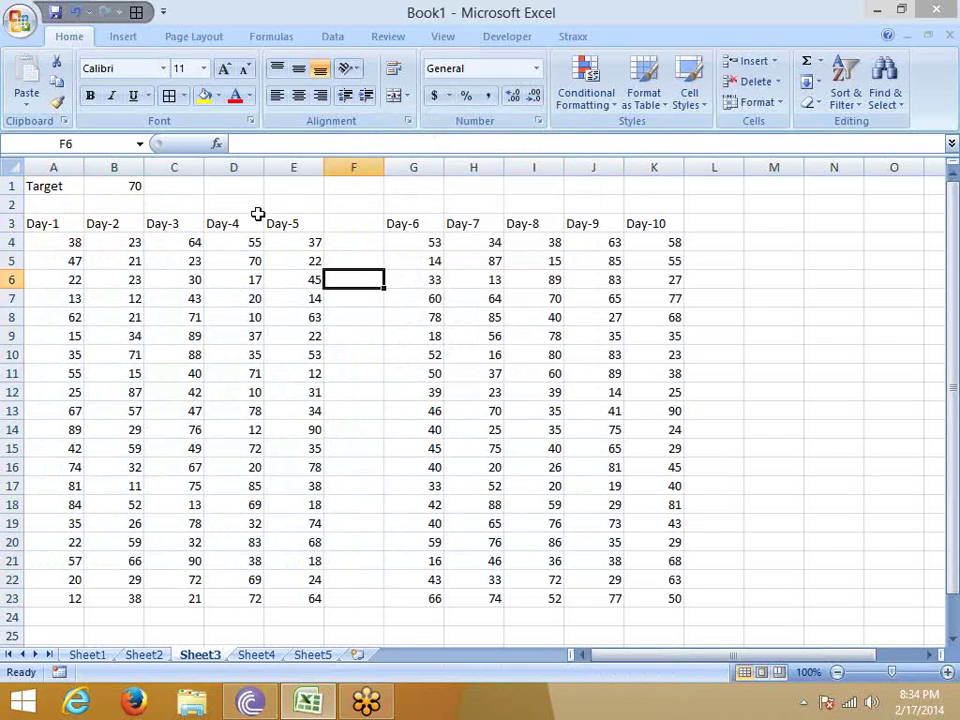
Copy the Day-1 to Day-5 headers over the five headers in G3:K3.
left_click(285, 224)
key("ctrl+shift+Left")
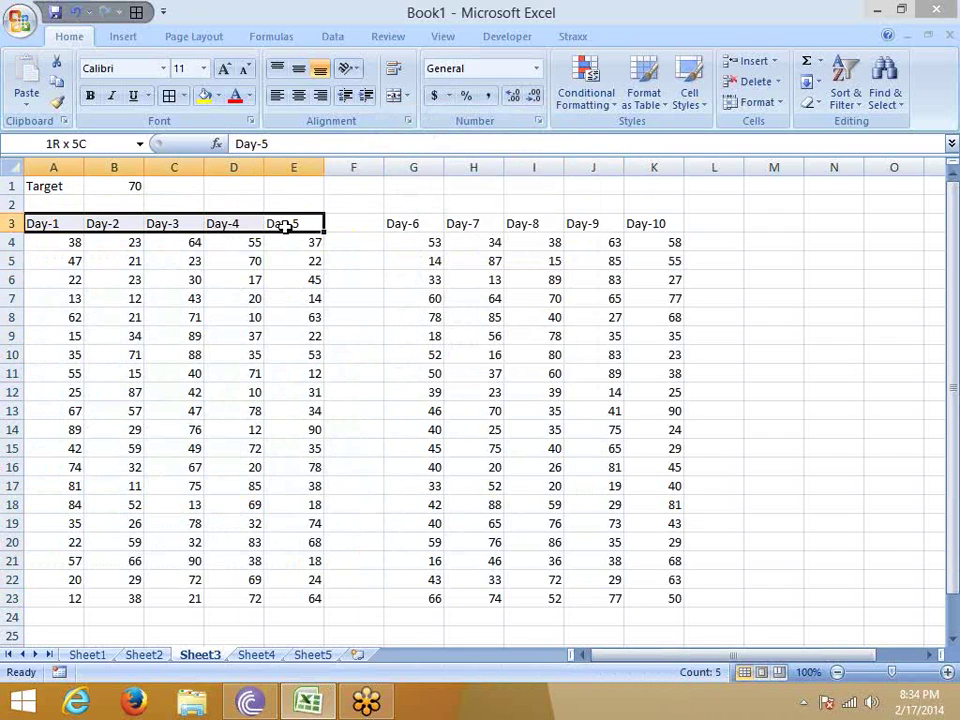
key("ctrl+c")
key("ctrl+Right")
key("ctrl+shift+Right")
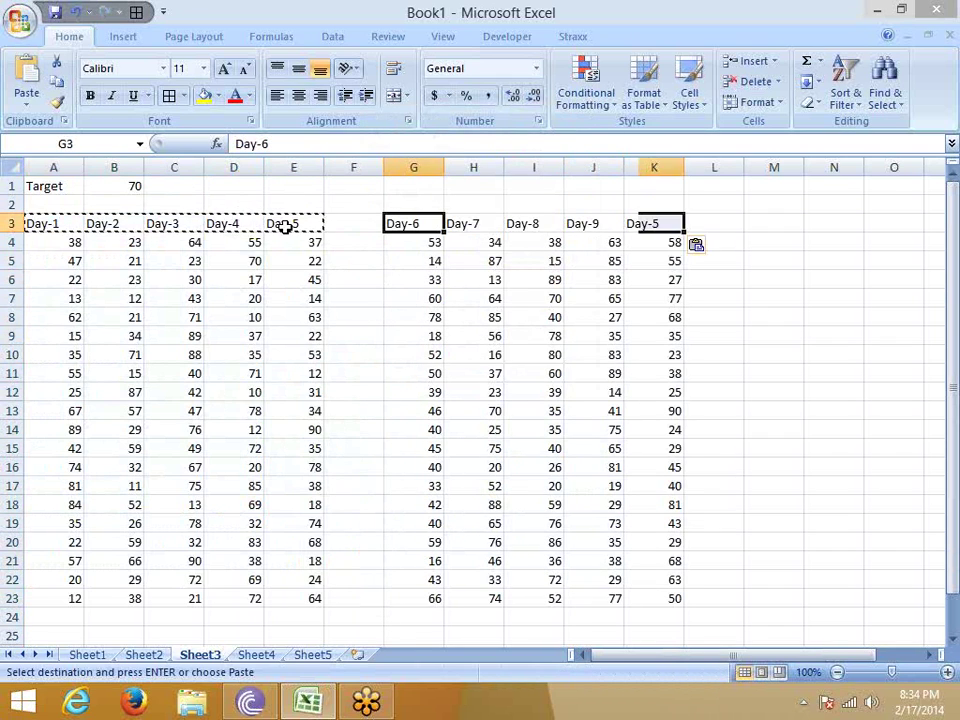
key("Return")
key("Left")
key("Up")
key("Left")
key("Left")
Move the Target label from A1 to G2.
key("Left")
key("Left")
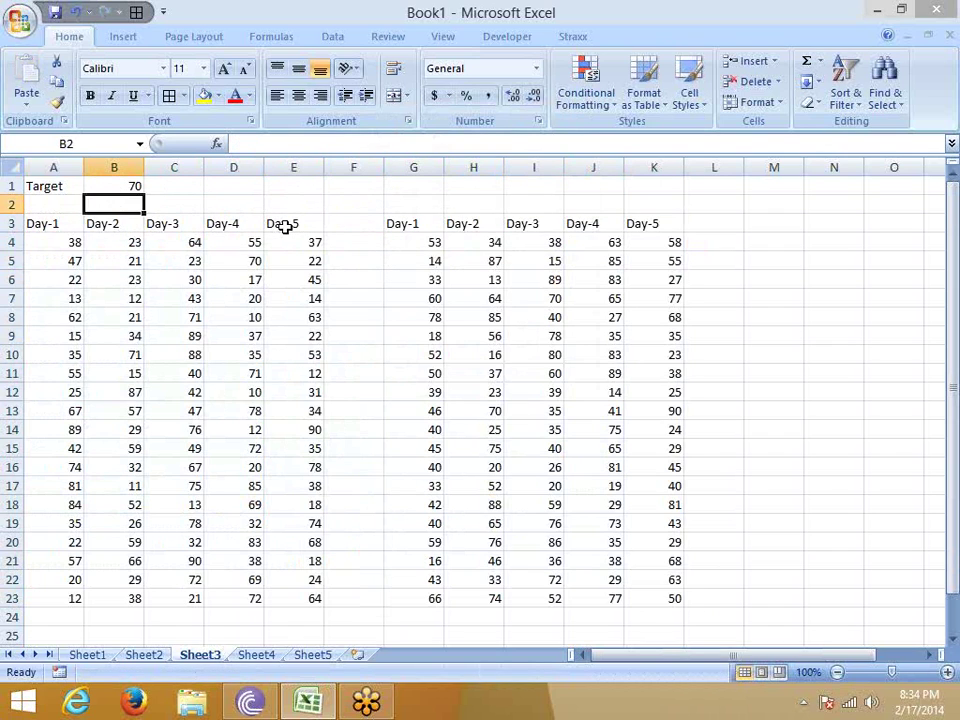
key("Up")
key("Left")
key("ctrl+c")
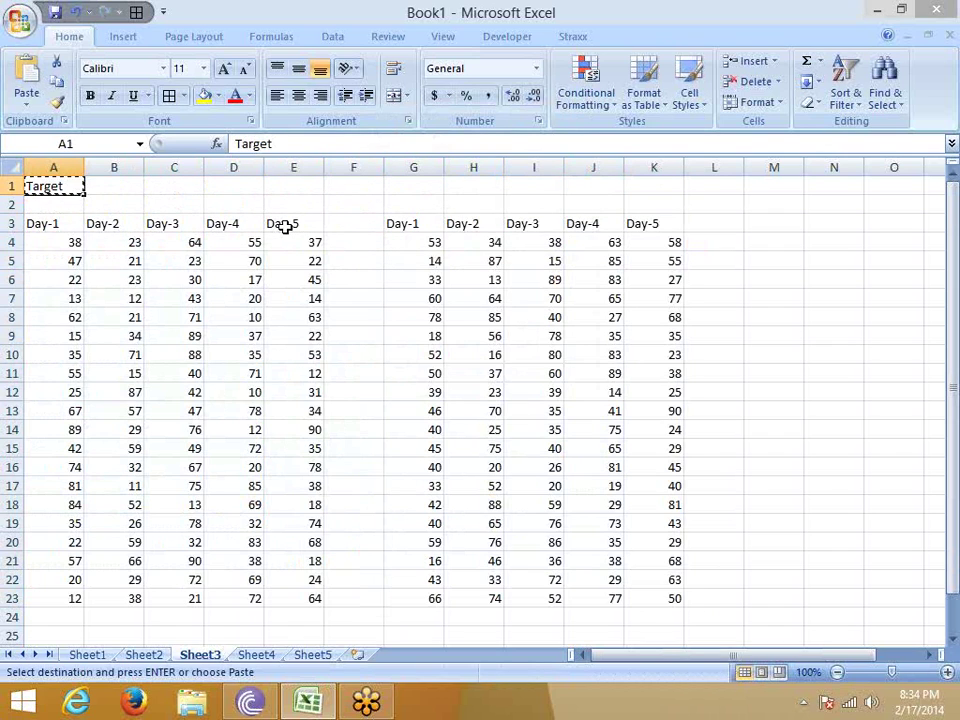
key("Right")
key("Right")
key("Right")
key("Right")
key("Right")
key("Right")
key("Down")
key("Return")
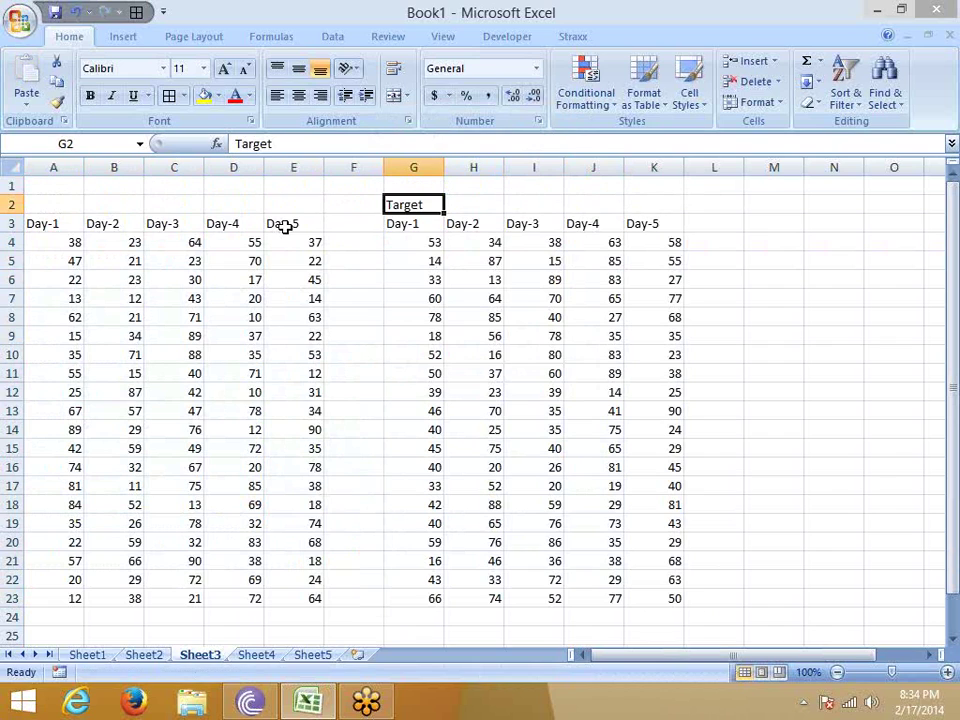
Paste Special Divide the Day block at A4 by the Target values G4:K23, then undo it.
left_click(437, 242)
key("ctrl+shift+Right")
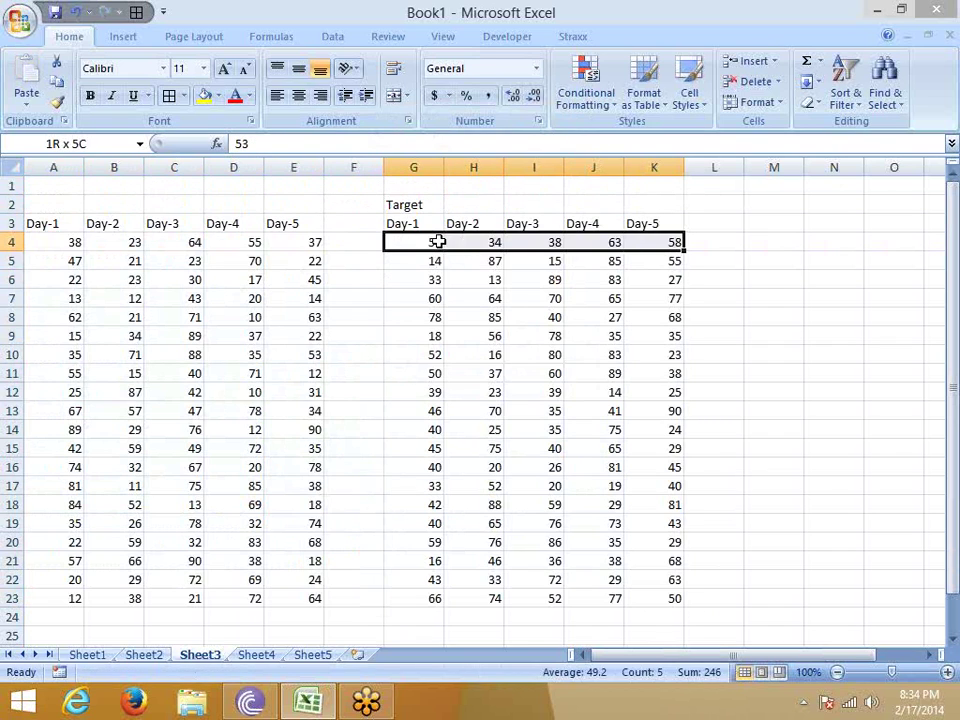
key("ctrl+shift+Down")
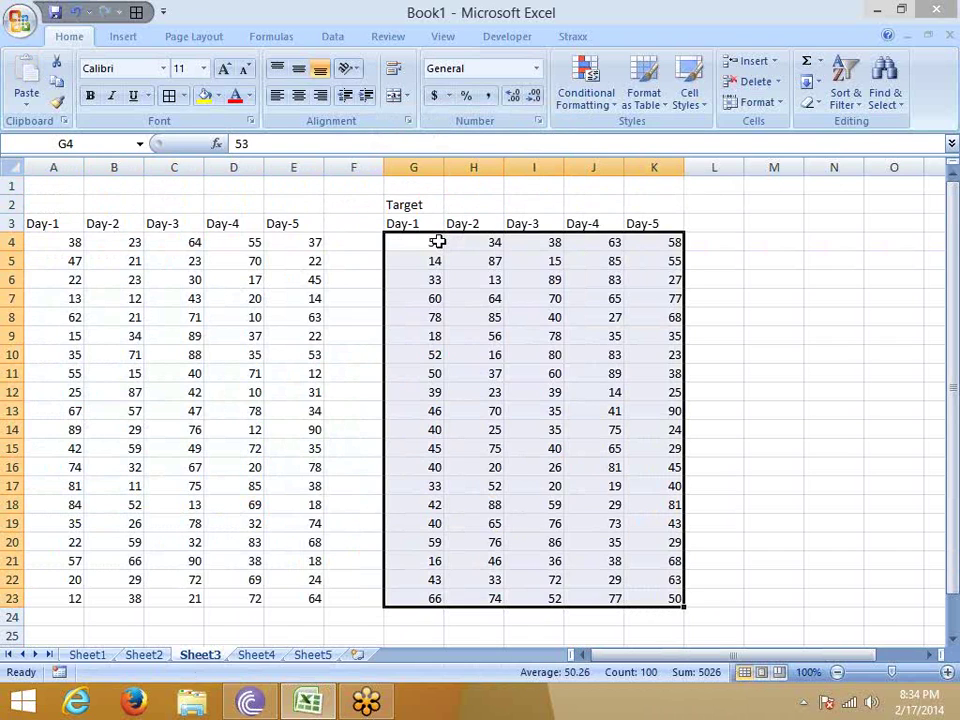
key("ctrl+c")
left_click(74, 242)
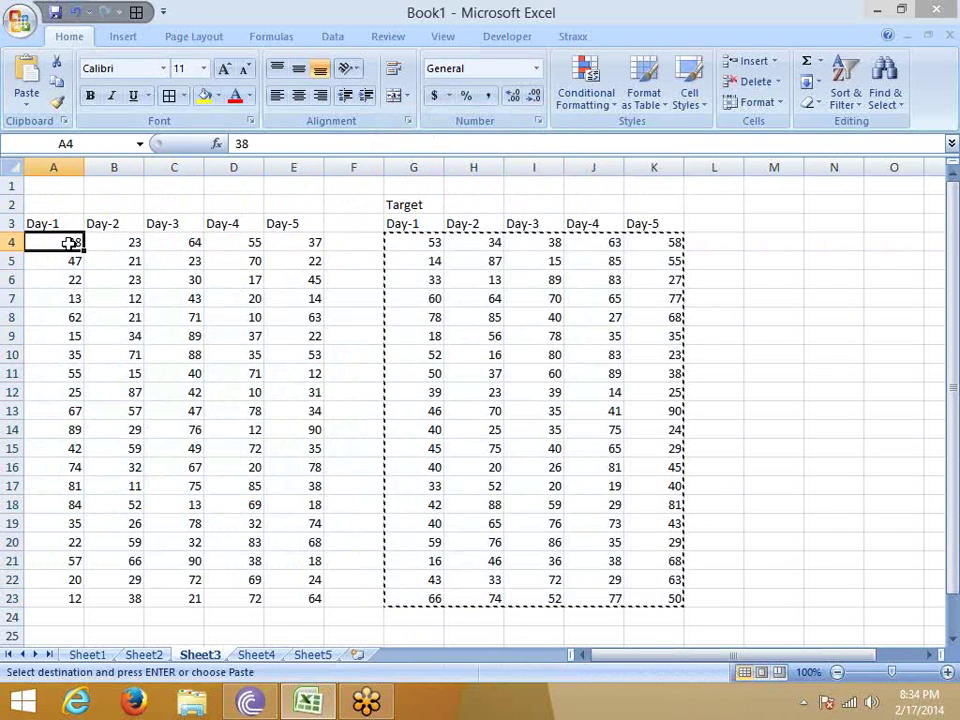
right_click(72, 242)
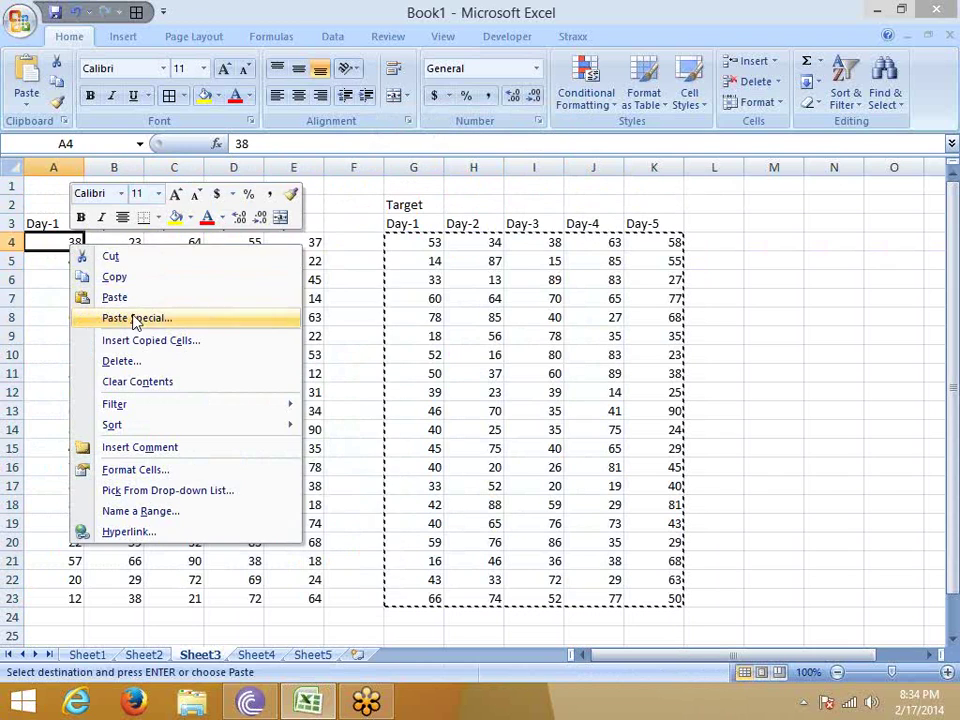
left_click(135, 319)
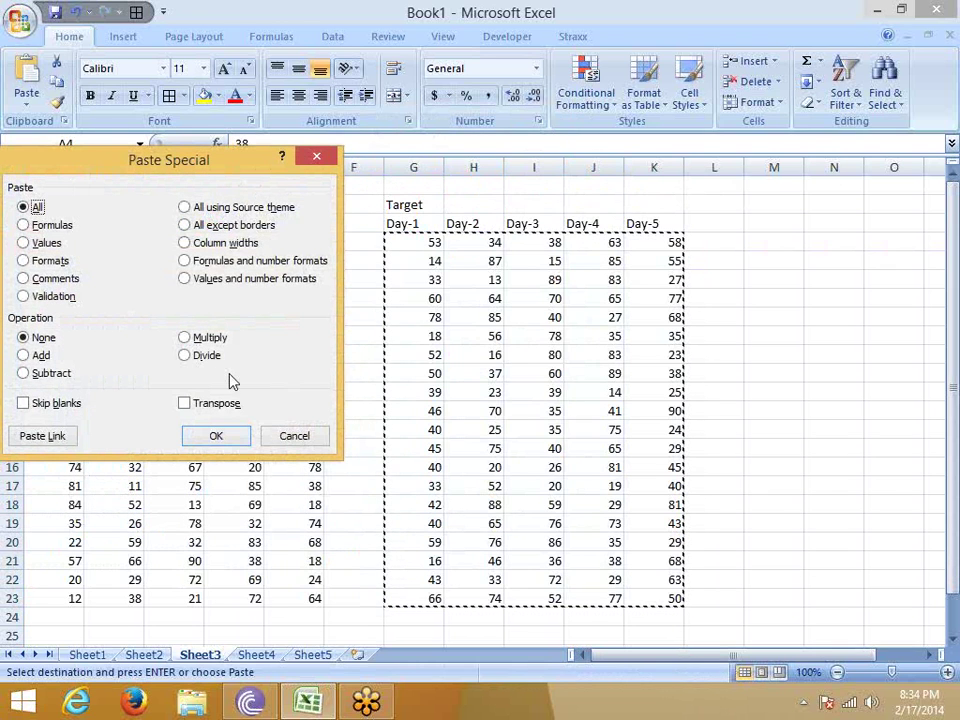
left_click(205, 356)
left_click(218, 436)
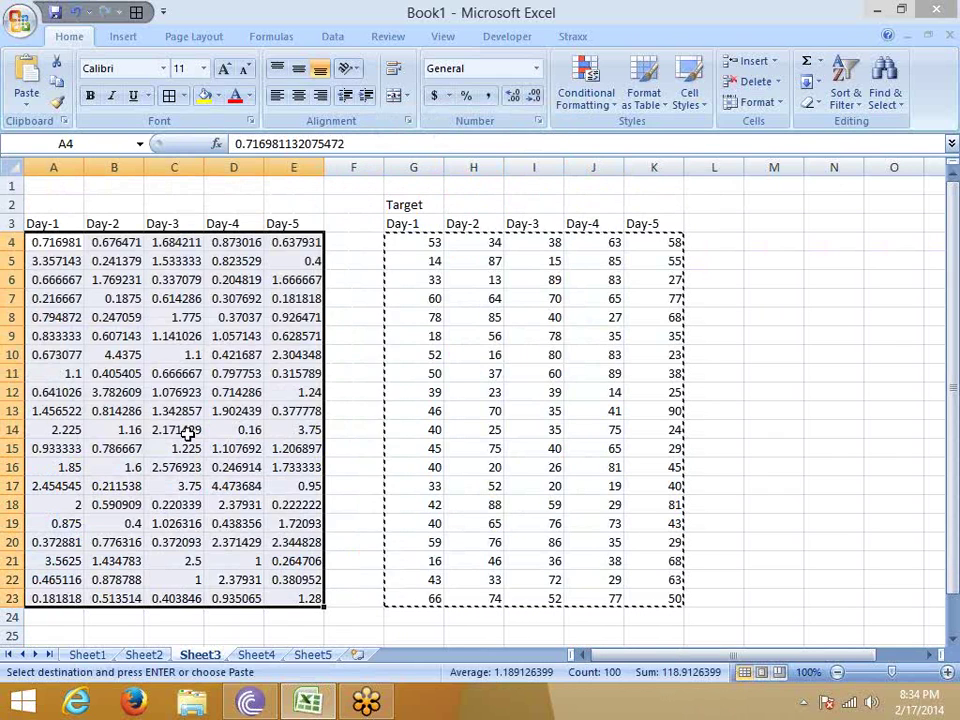
key("ctrl+z")
Start a =RANDBETWEEN( formula in cell A4.
left_click(61, 243)
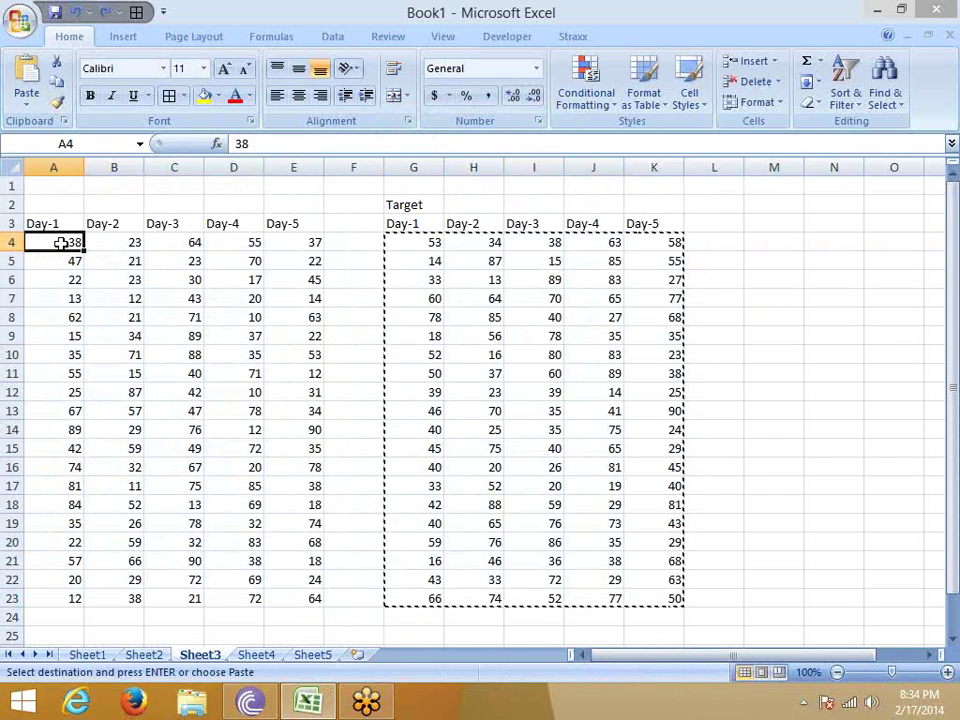
type("=ra")
key("Down")
key("Down")
key("Tab")
Complete =RANDBETWEEN(10,90) in A4 and fill it across A4:E23.
type("1")
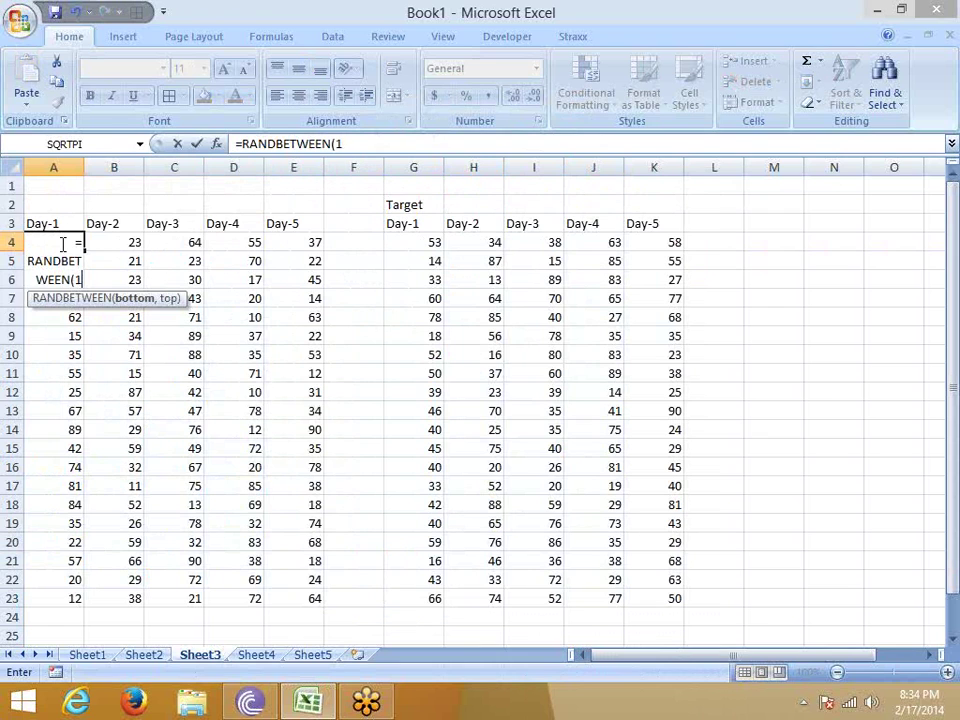
type("0,90)")
key("Return")
left_click(61, 243)
key("ctrl+shift+Right")
key("ctrl+shift+Down")
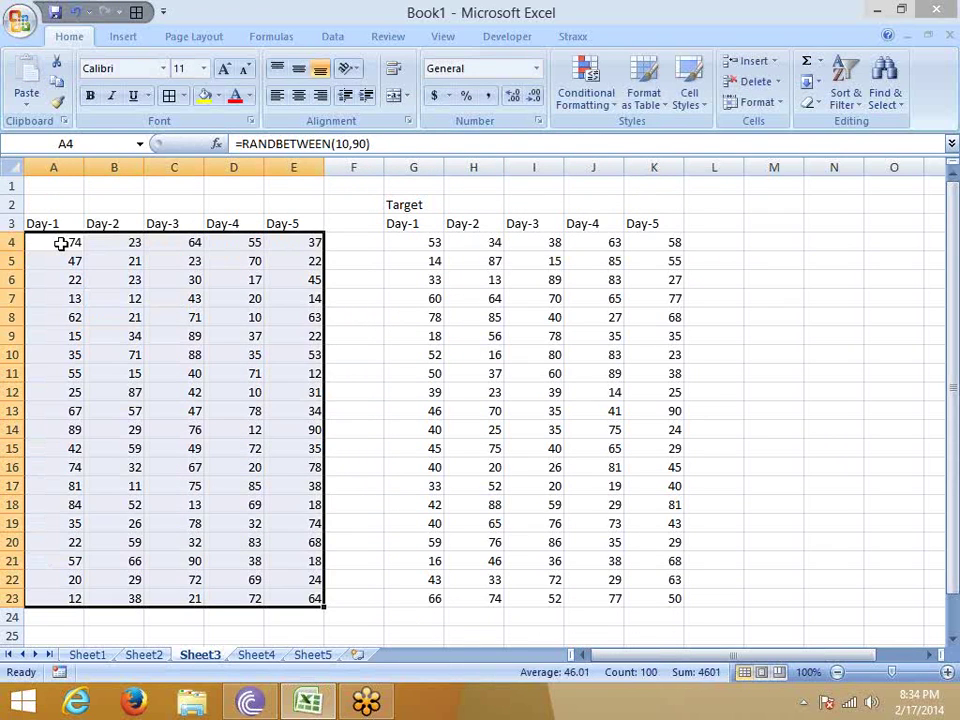
key("ctrl+r")
key("ctrl+d")
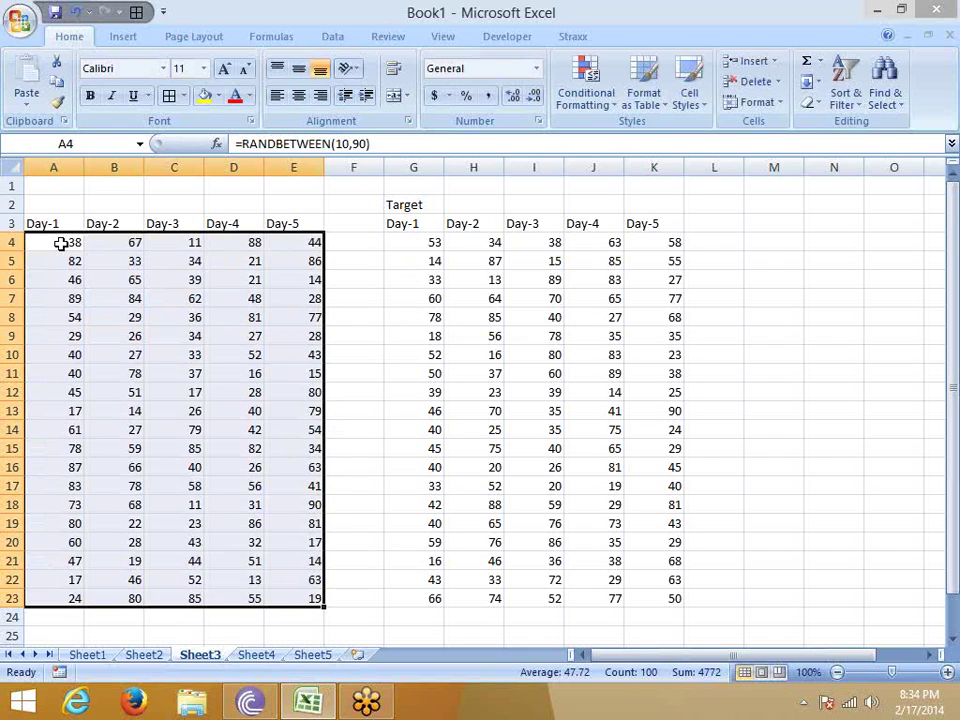
Check the random formulas in A4 to D4, then select the Target block G4:K23.
left_click(420, 242)
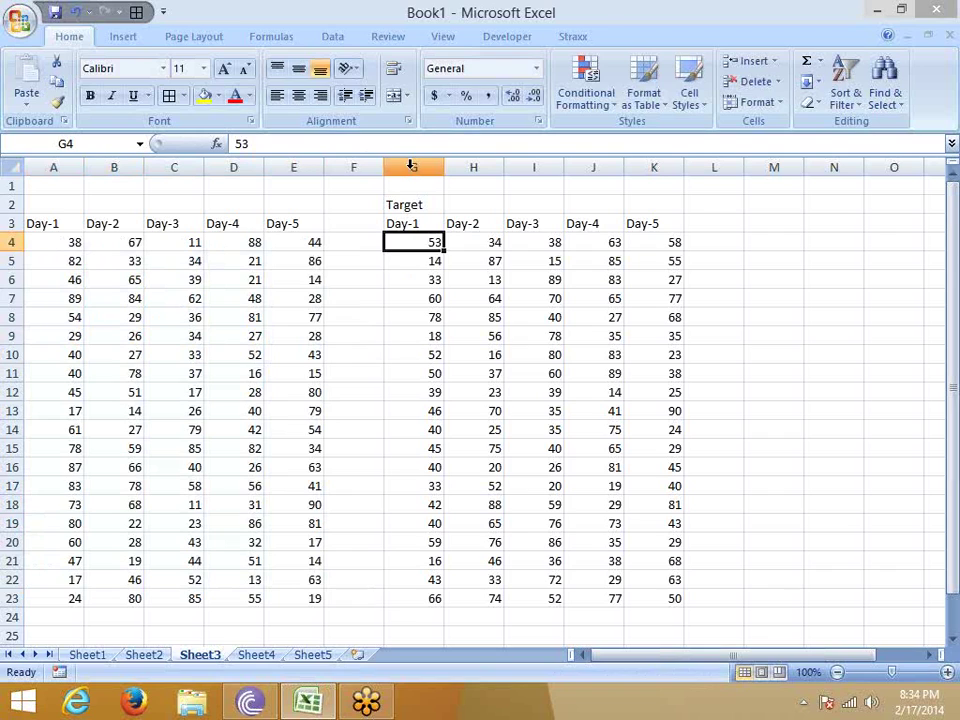
left_click(70, 243)
left_click(117, 244)
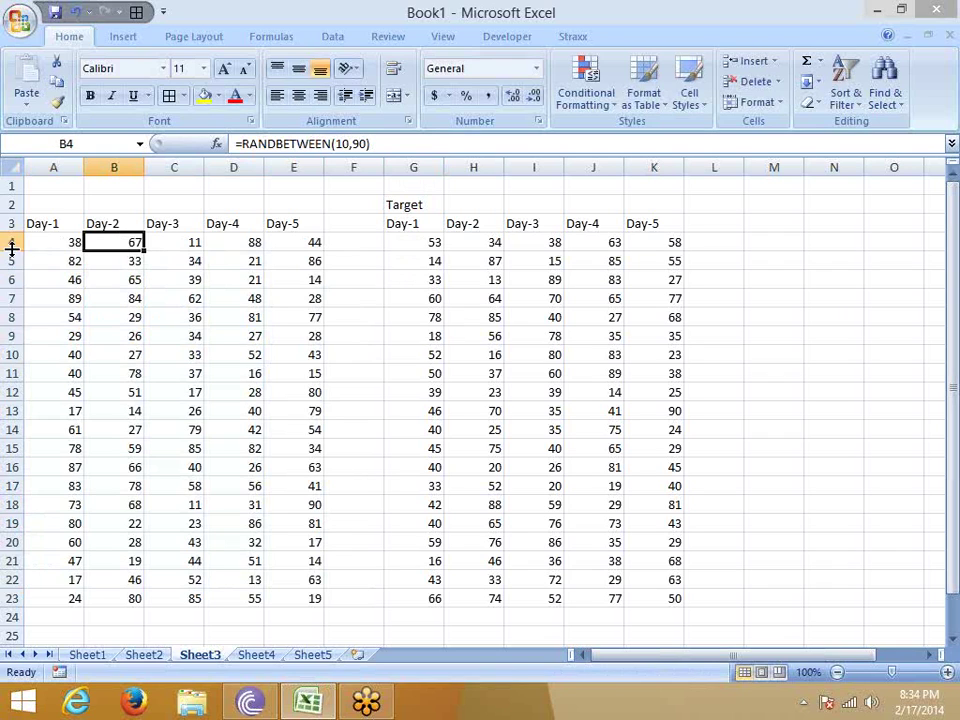
left_click(60, 247)
left_click(122, 241)
left_click(175, 241)
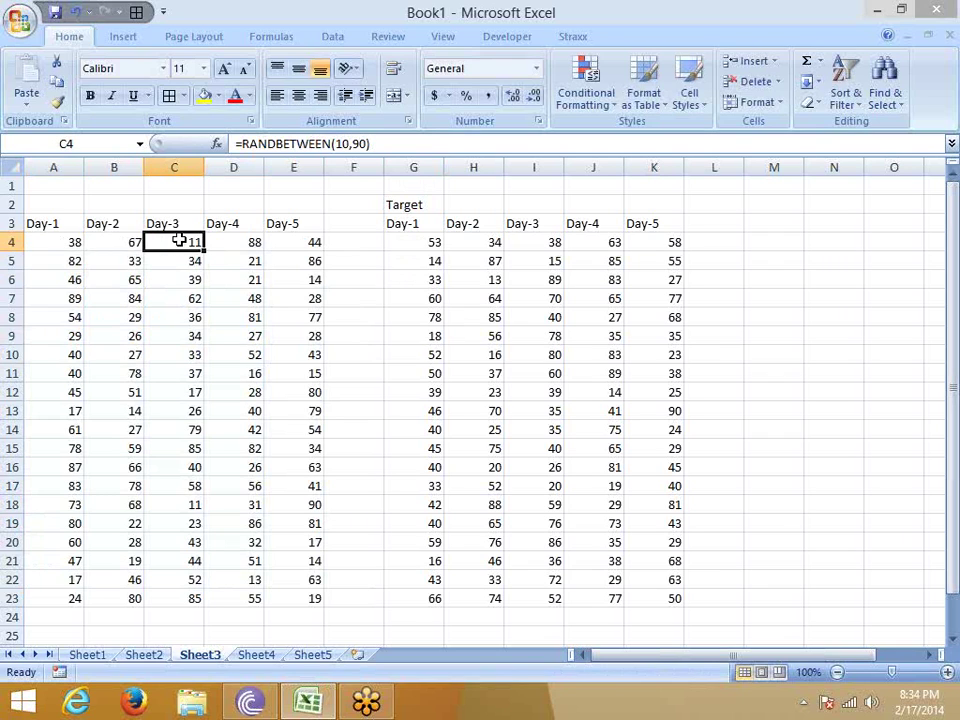
left_click(245, 241)
left_click(64, 241)
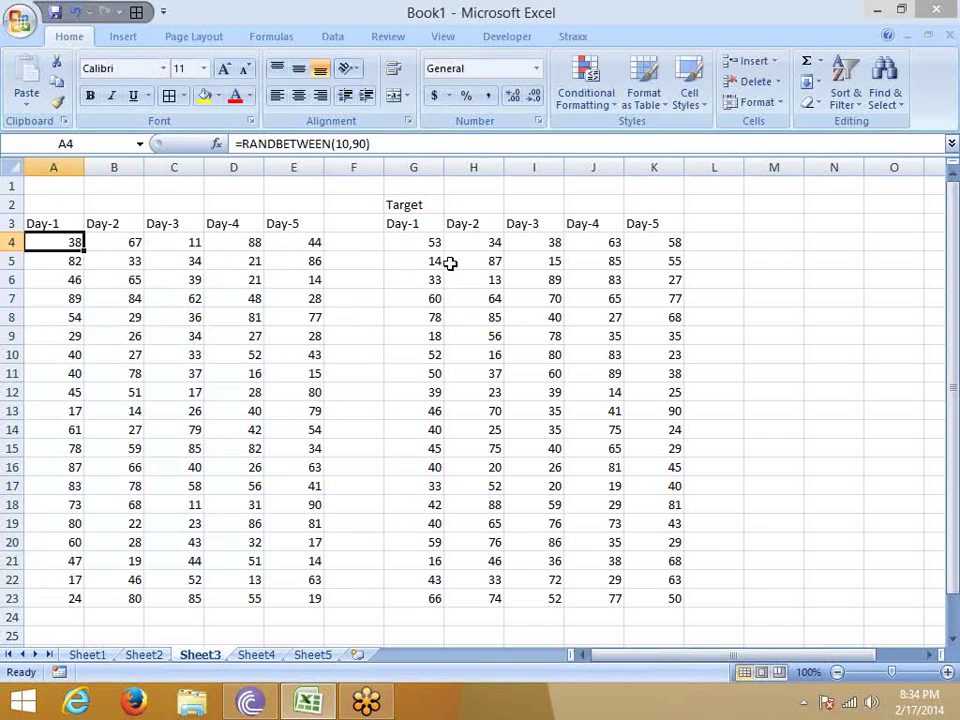
left_click(435, 247)
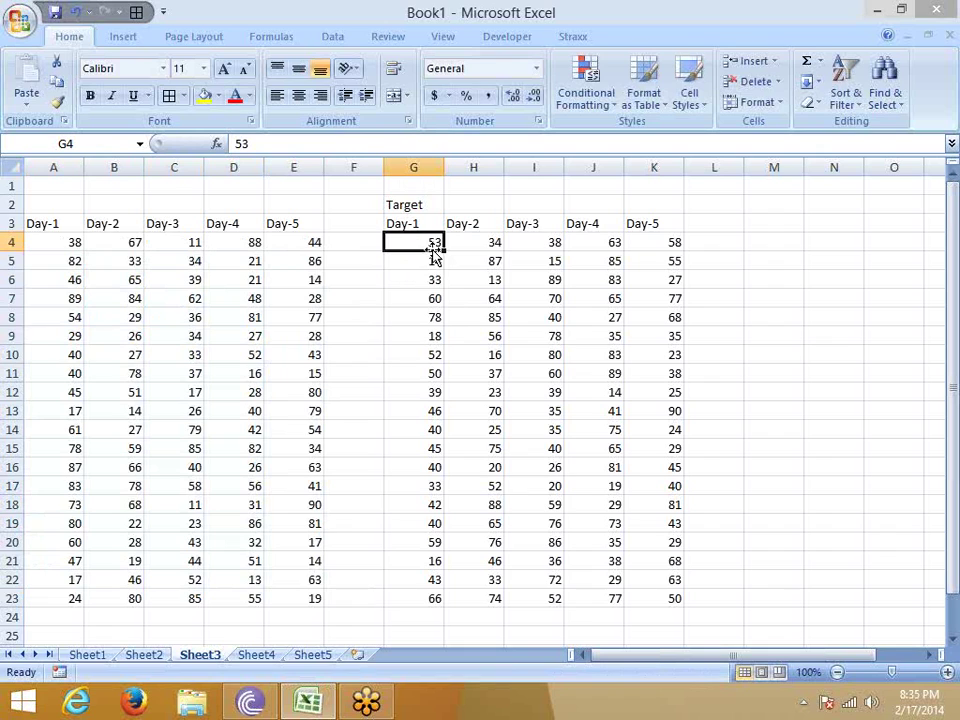
key("ctrl+shift+End")
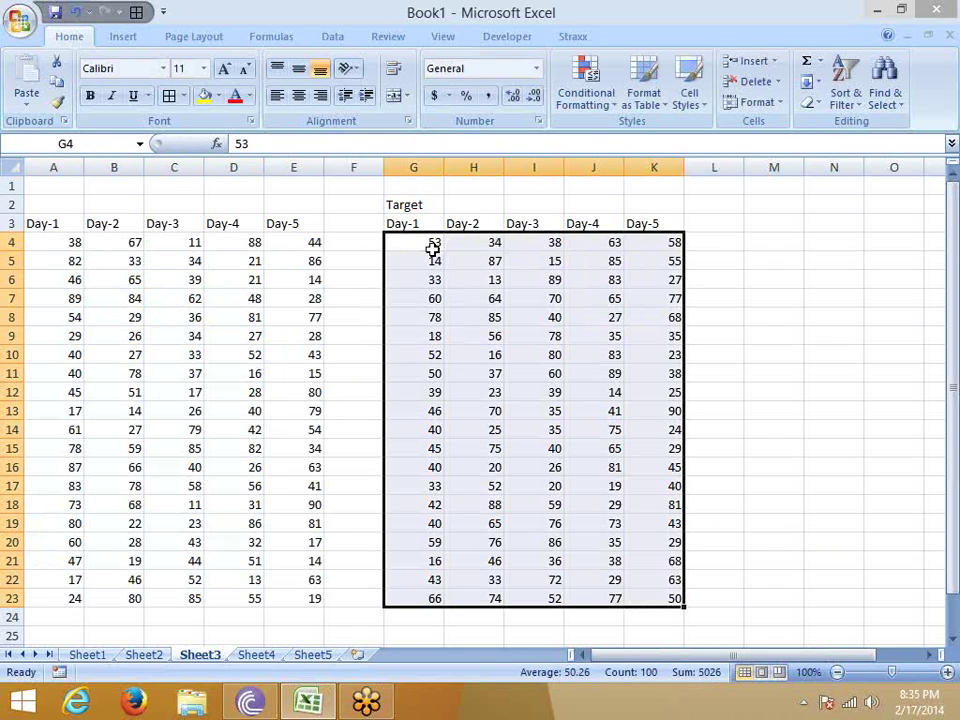
Divide A4:E23 by the copied Target values using Paste Special Divide.
key("ctrl+c")
left_click(73, 243)
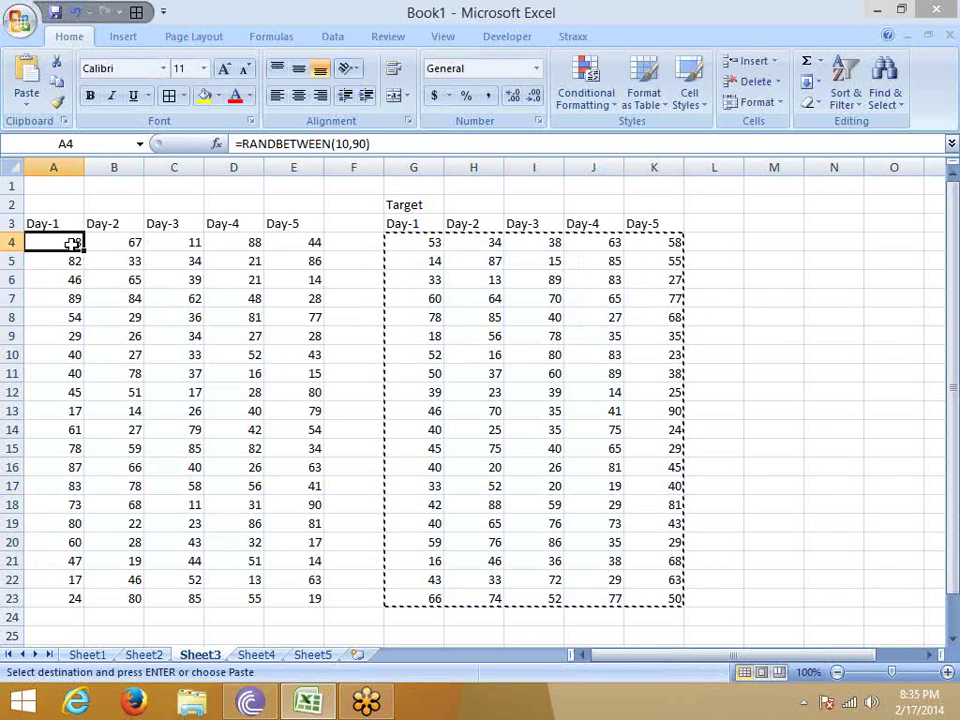
right_click(73, 243)
left_click(144, 320)
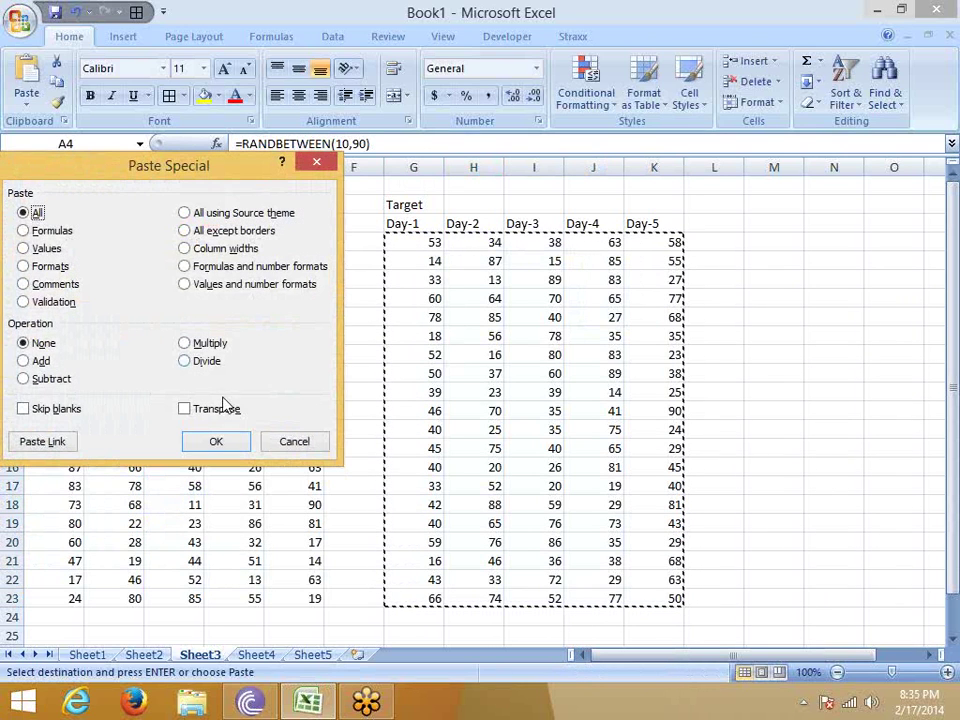
left_click(185, 361)
left_click_drag(189, 166, 483, 205)
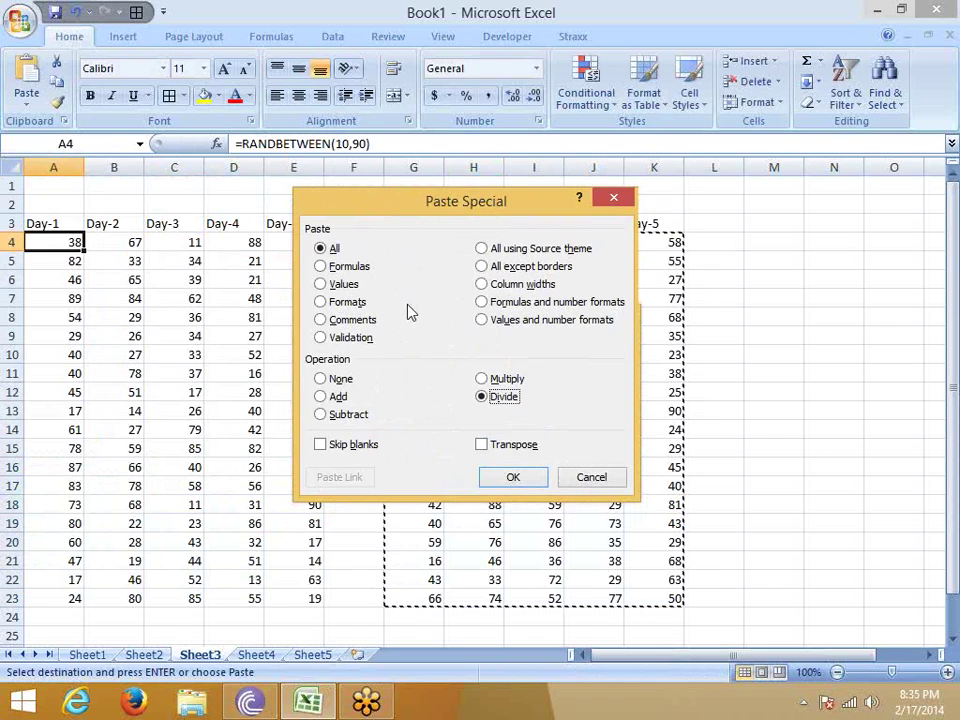
left_click(522, 478)
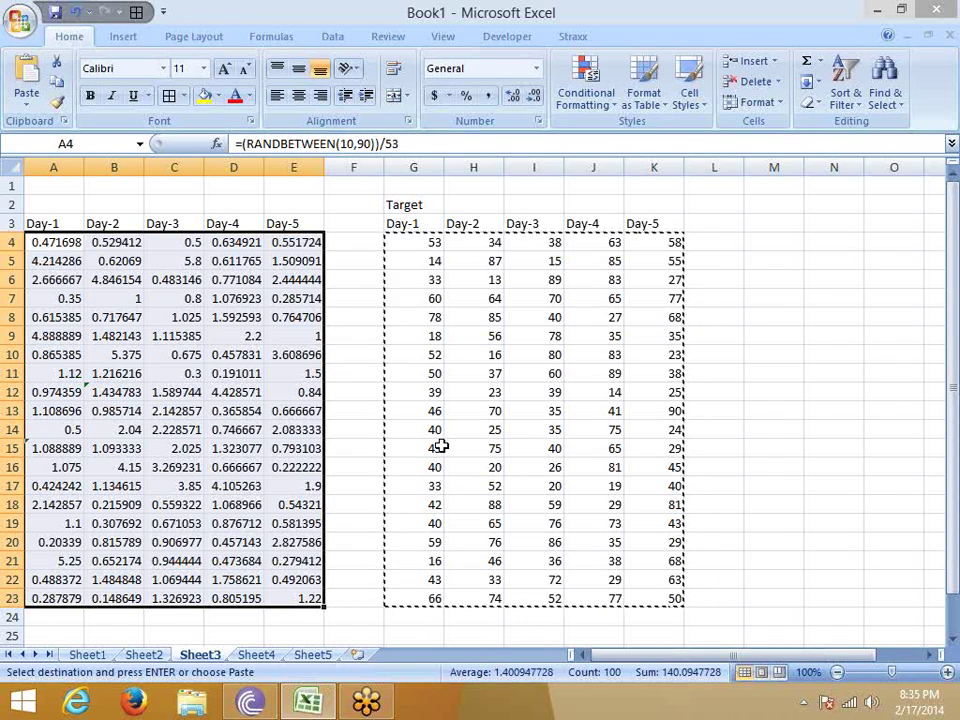
Check the divided formula in D8, cancel a second Paste Special, and go to Sheet4.
left_click(240, 317)
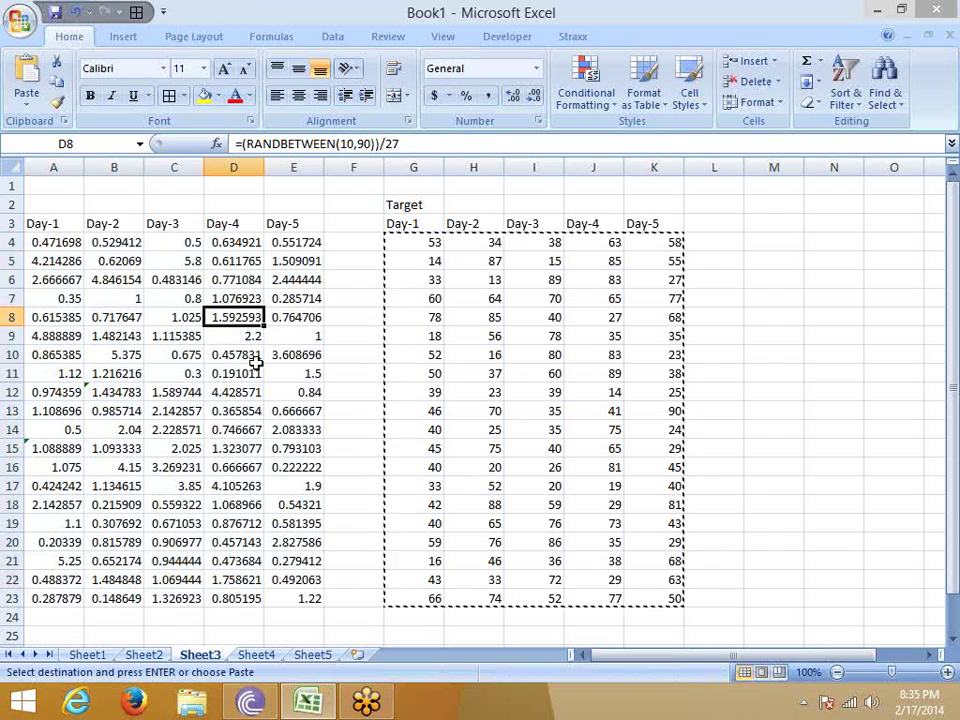
right_click(350, 244)
left_click(400, 317)
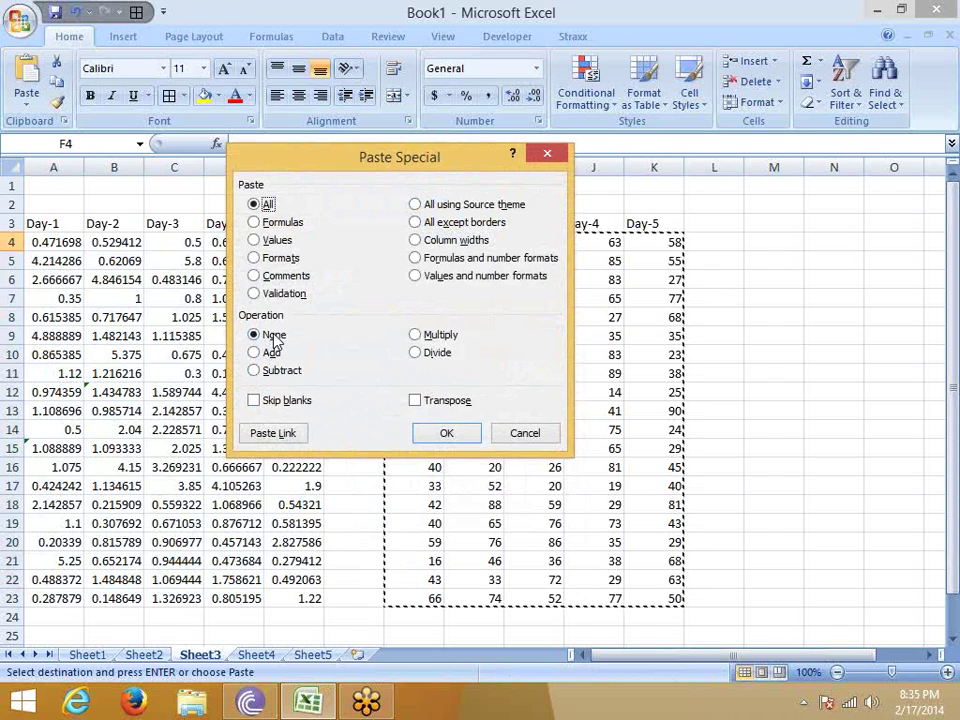
key("Escape")
left_click(250, 655)
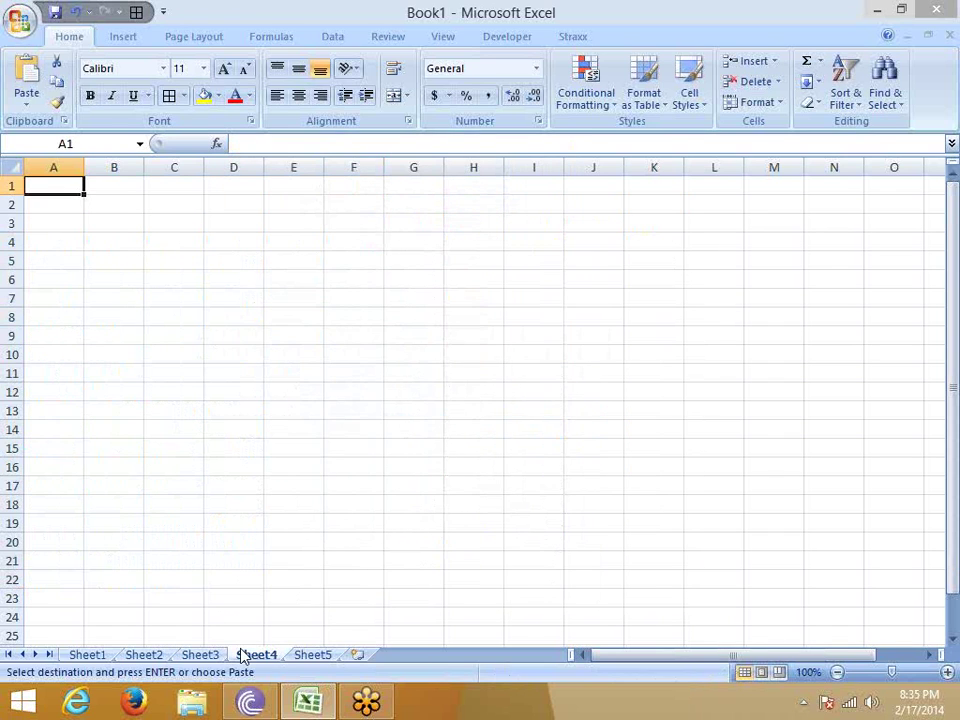
Enter =RANDBETWEEN(10,90) in Sheet4 cell A1.
left_click(140, 318)
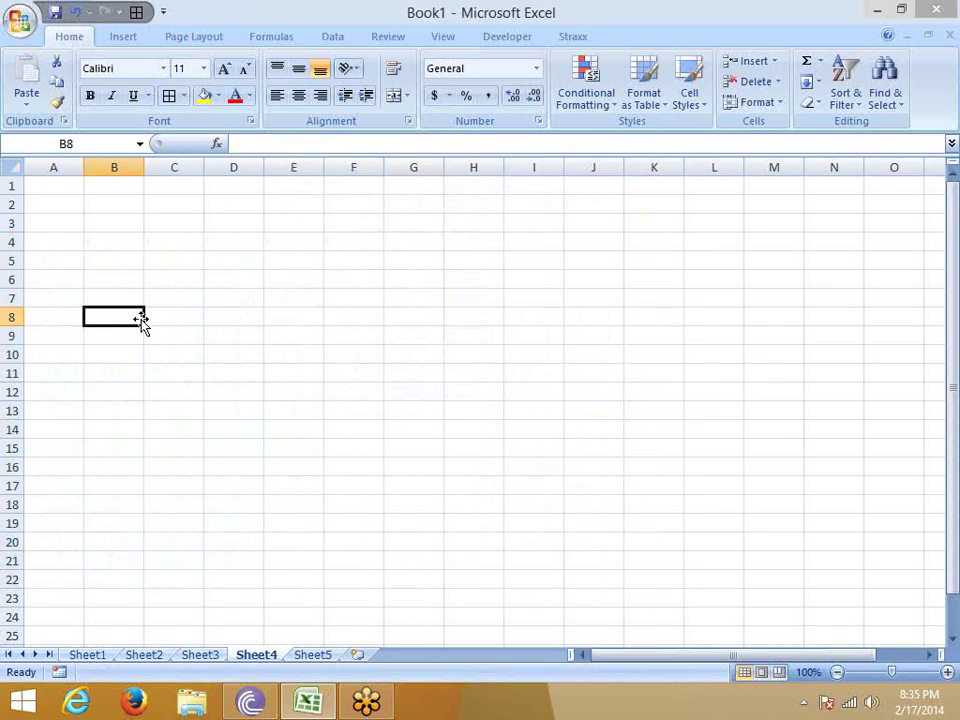
left_click(73, 179)
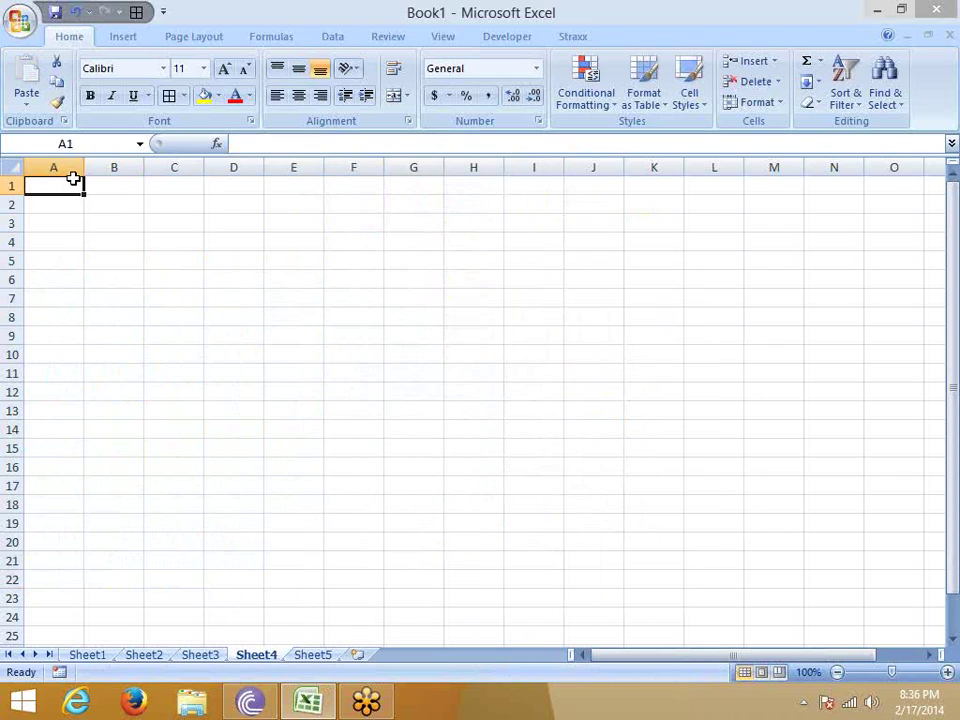
key("Return")
left_click(73, 178)
type("=ra")
key("Down")
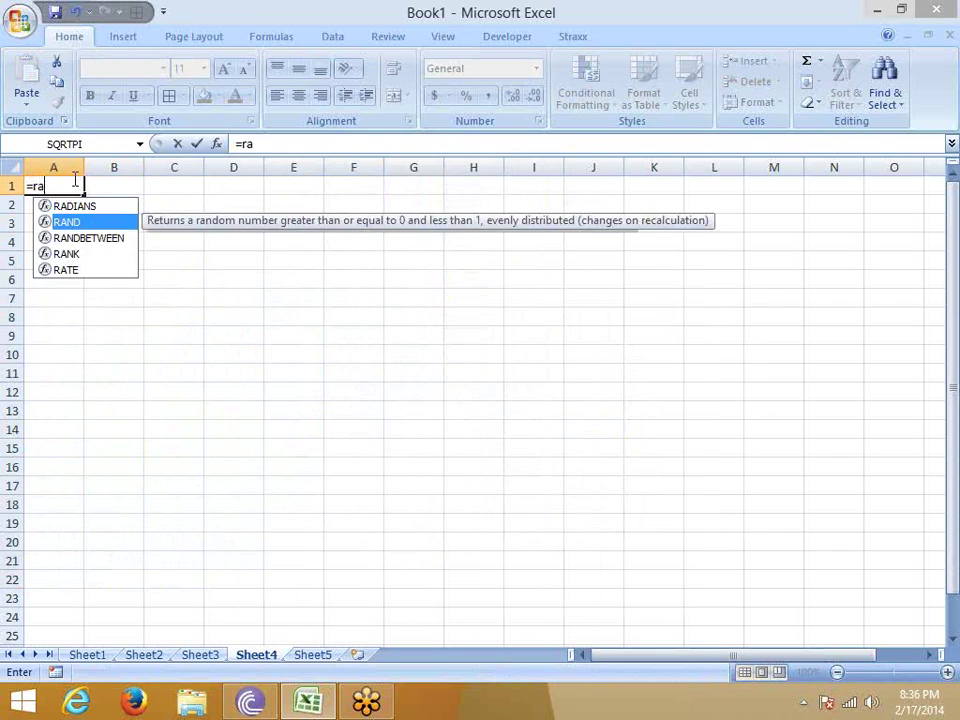
key("Down")
key("Tab")
type("10,90")
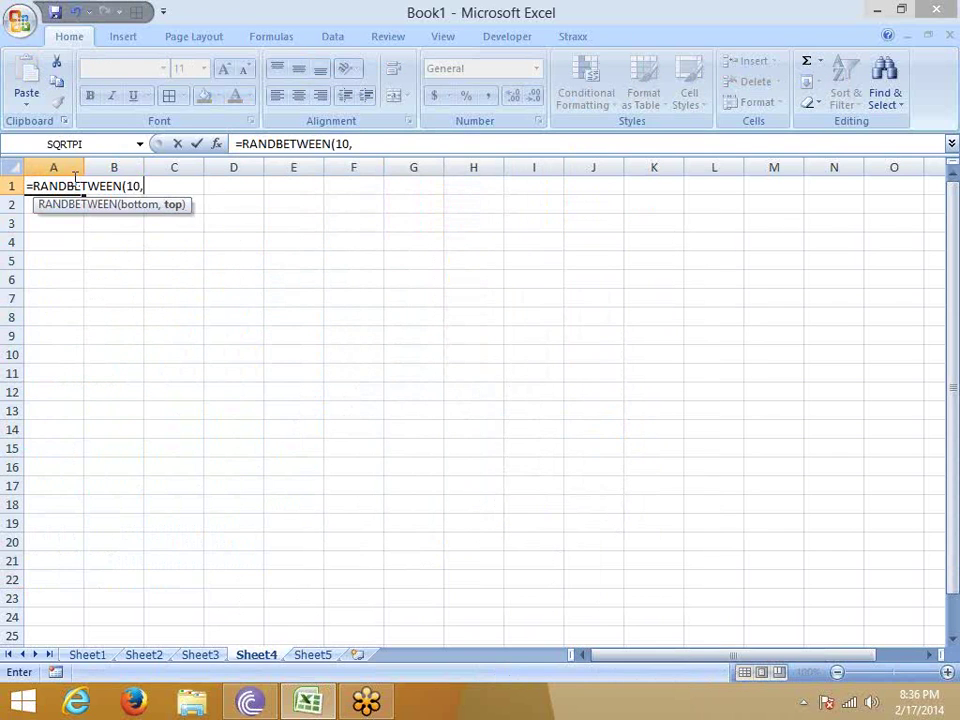
key("Return")
Fill the formula to A101, paste it back as values, and shift it to start at row 2.
left_click_drag(73, 178, 73, 178)
key("ctrl+d")
key("ctrl+c")
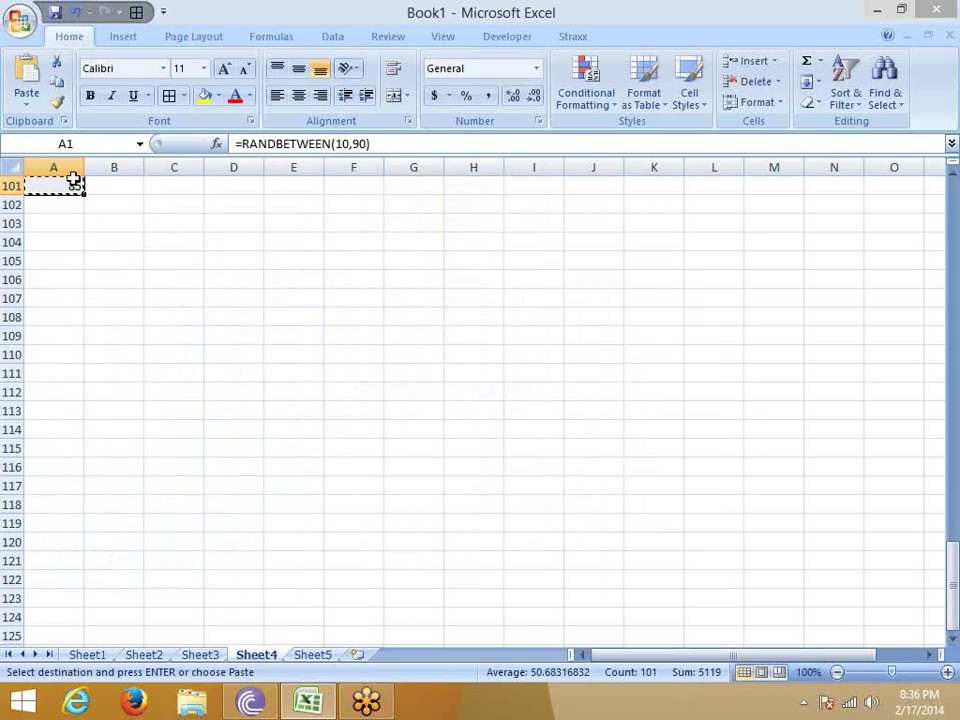
left_click(27, 100)
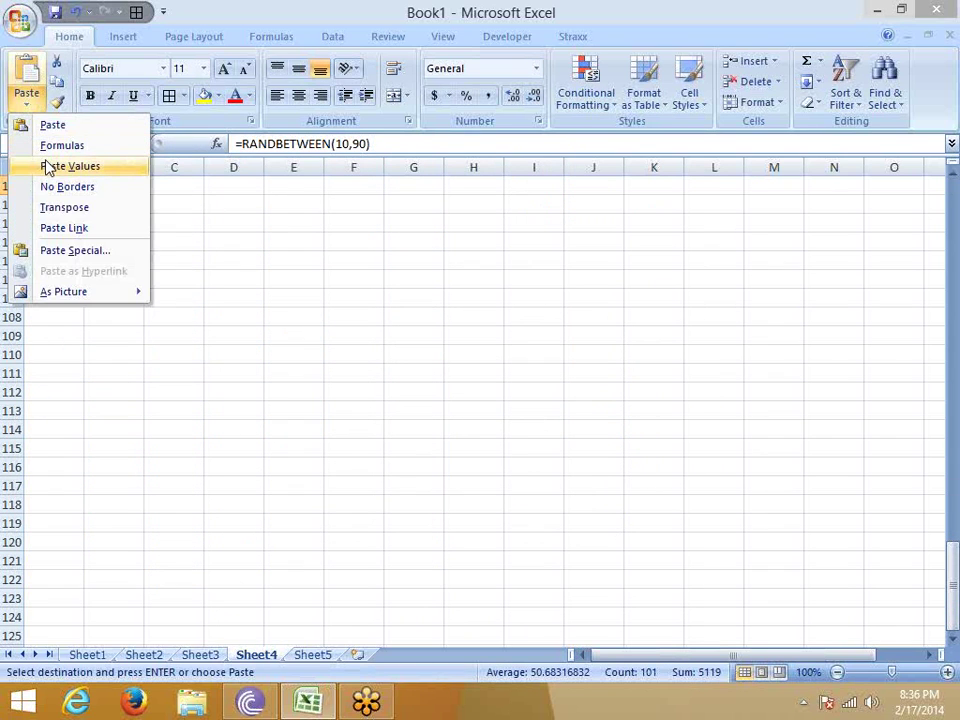
left_click(46, 166)
scroll(45, 154, "down", 20)
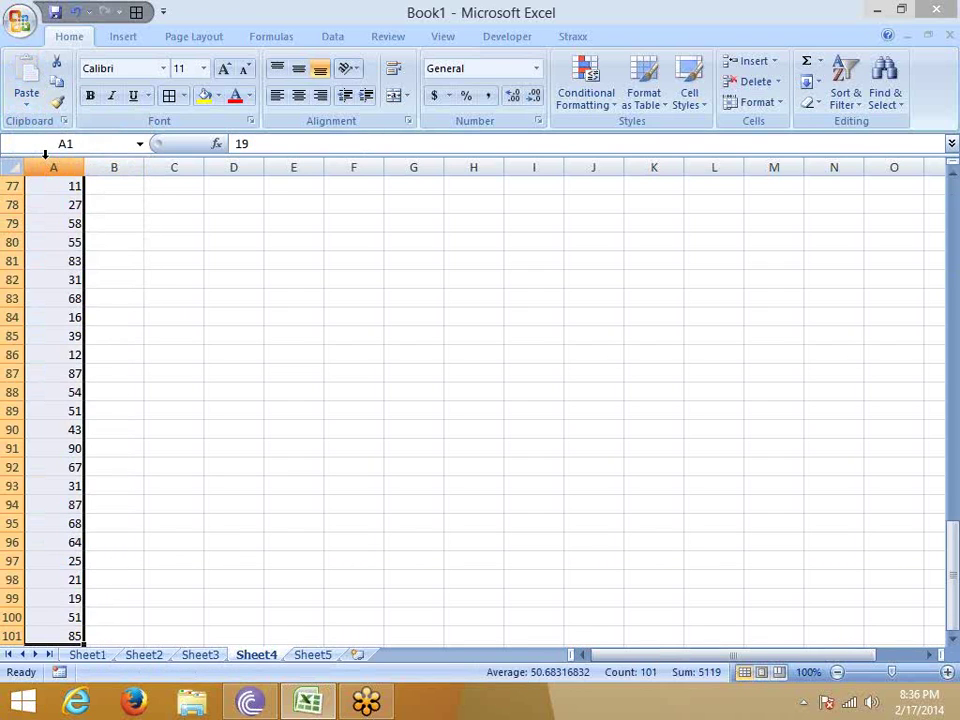
scroll(45, 154, "up", 20)
key("ctrl+x")
key("Down")
key("Return")
Type the heading Sales in A1.
key("Up")
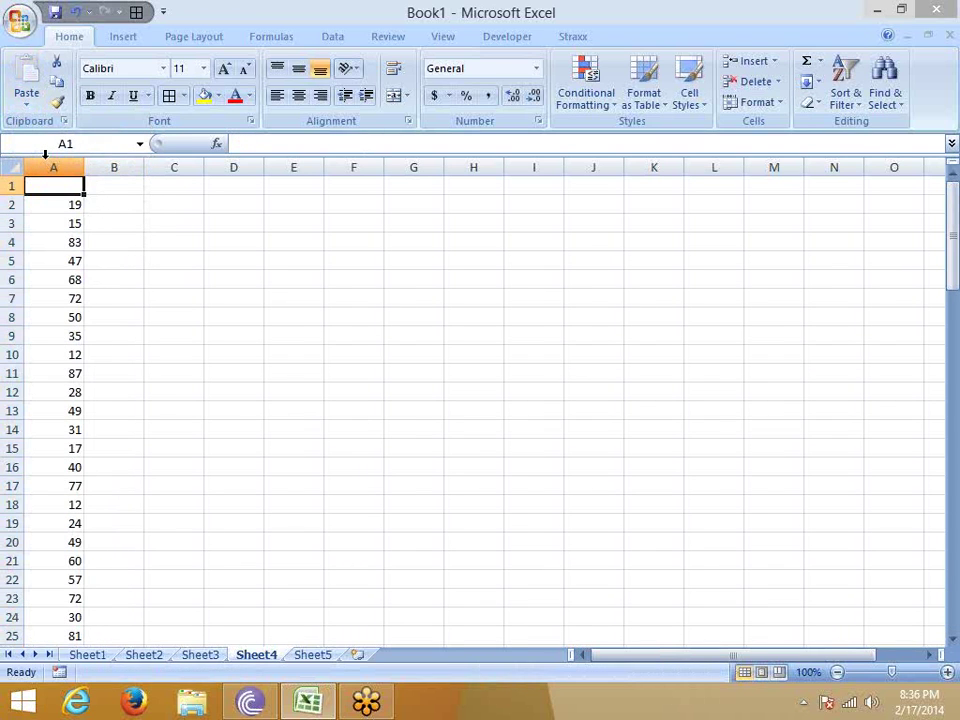
type("SAles")
key("Return")
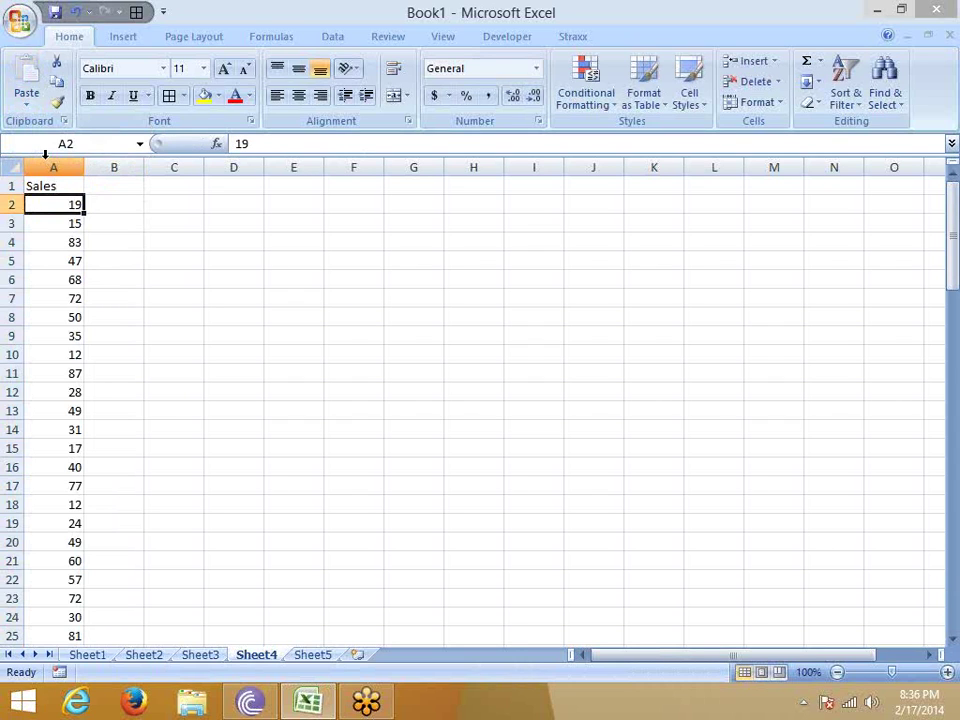
Enter 70, 90, 80, 30 and 15 in column B starting at B7.
key("Right")
key("Down")
key("Down")
key("Down")
key("Down")
key("Down")
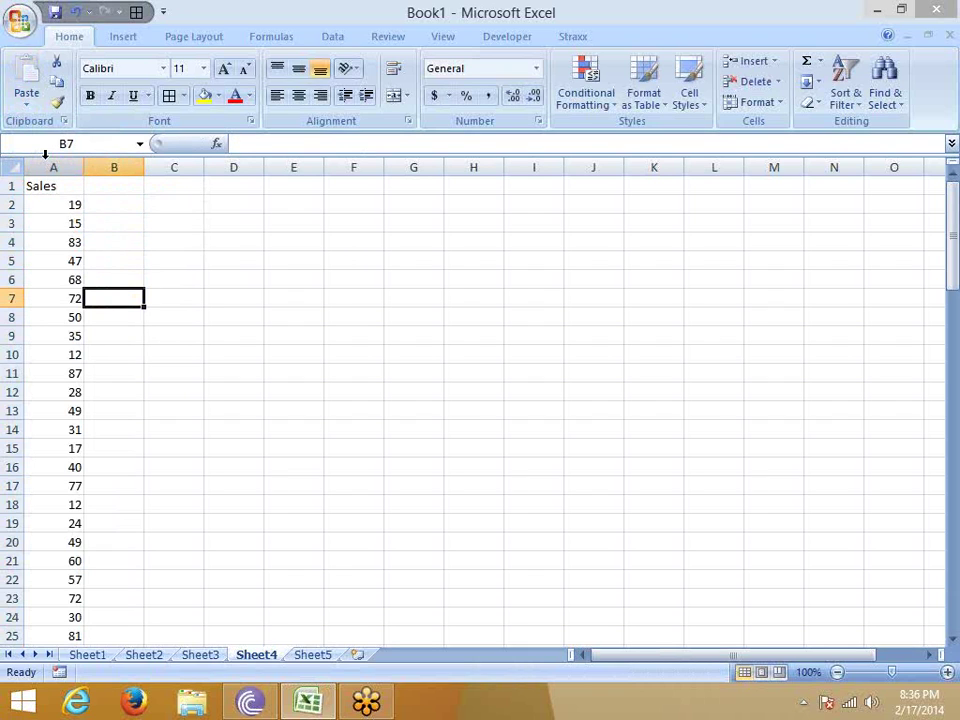
type("70")
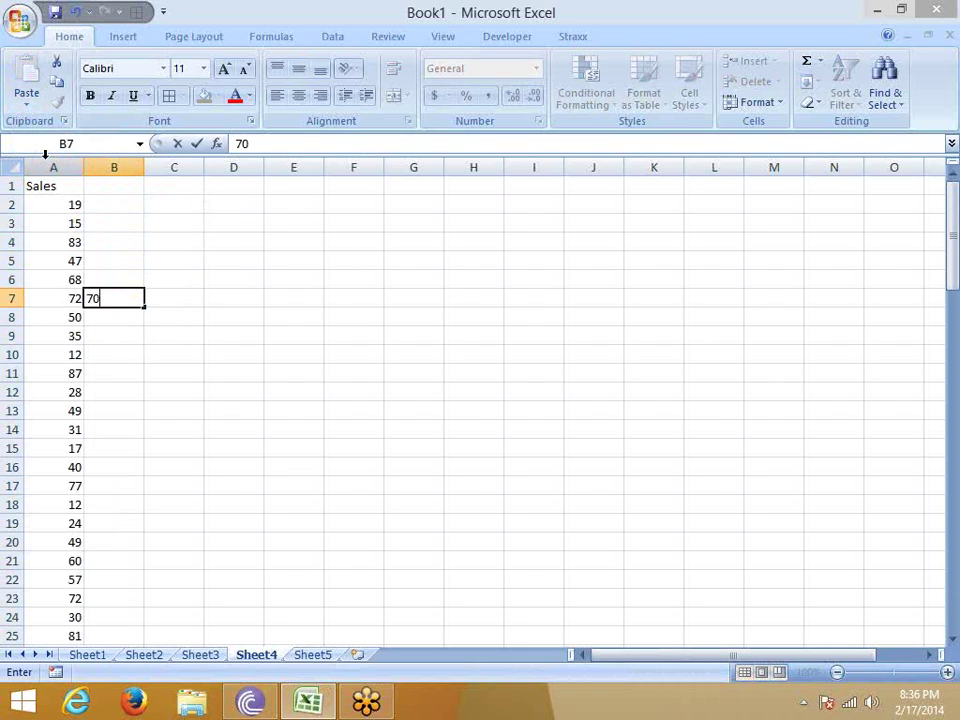
key("Down")
key("Down")
key("Down")
key("Down")
key("Down")
type("90")
key("Down")
key("Down")
key("Down")
key("Down")
key("Down")
key("Down")
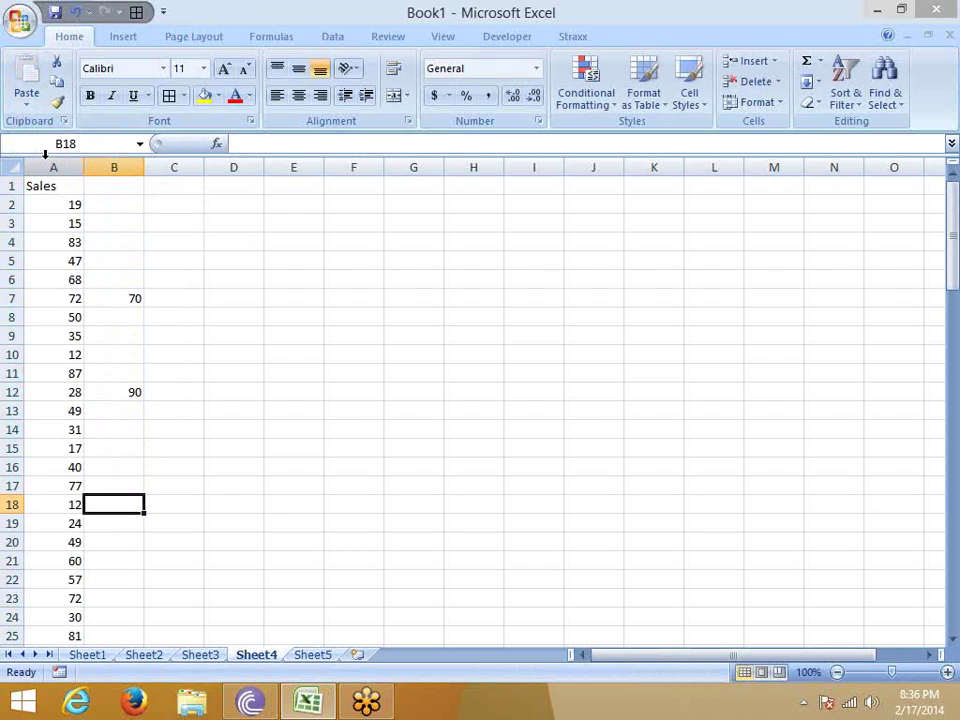
type("80")
key("Down")
key("Down")
key("Down")
key("Down")
key("Down")
type("30")
key("Down")
key("Down")
key("Down")
type("15")
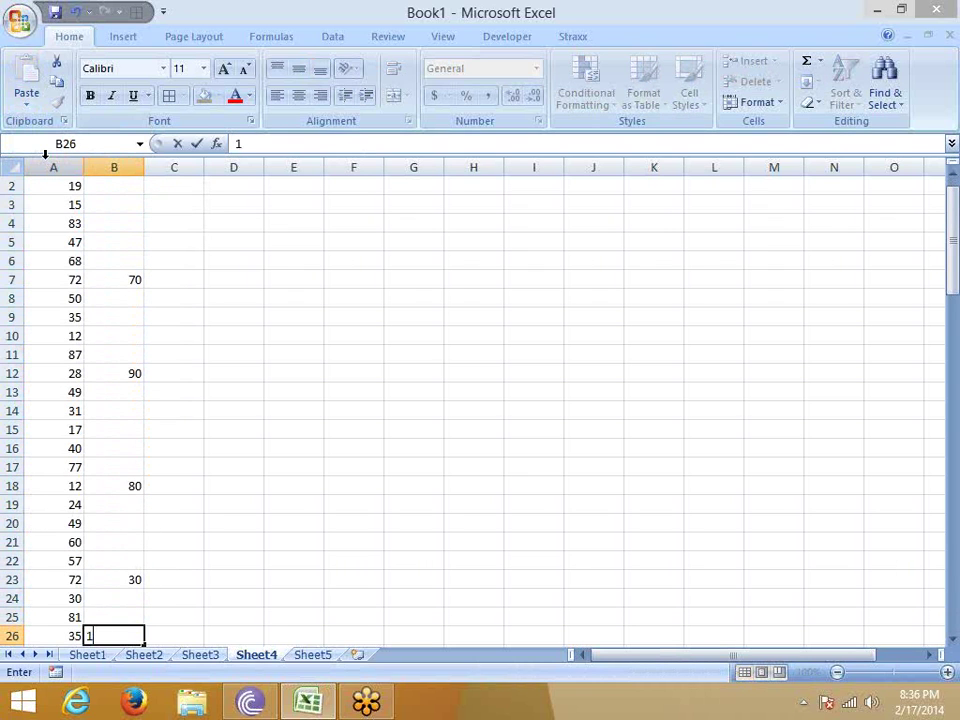
key("Down")
key("Down")
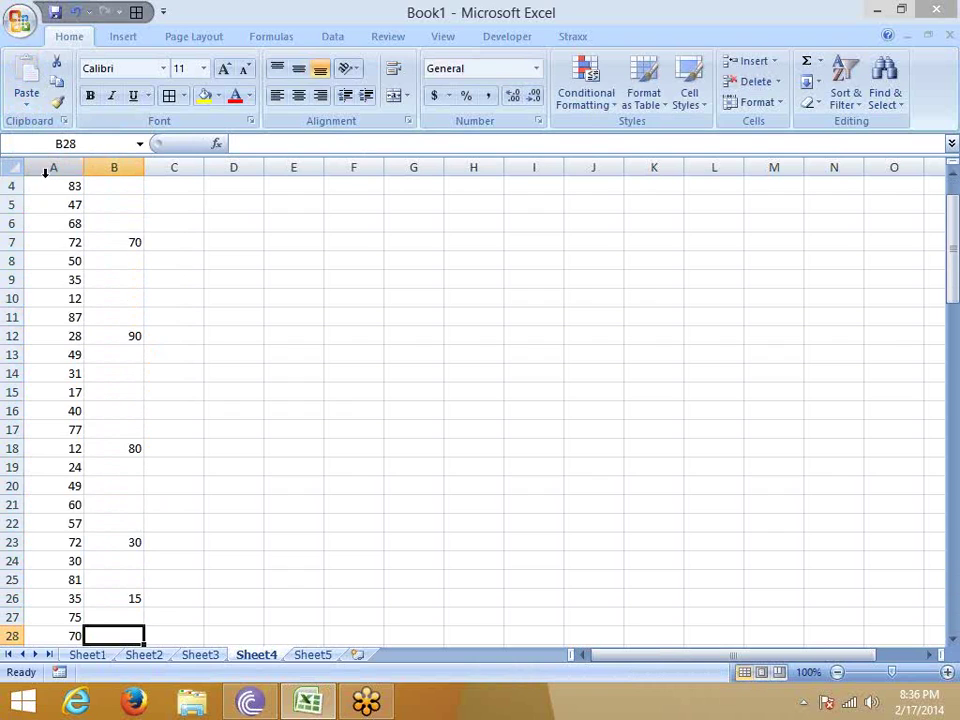
scroll(100, 240, "up", 1)
left_click(128, 292)
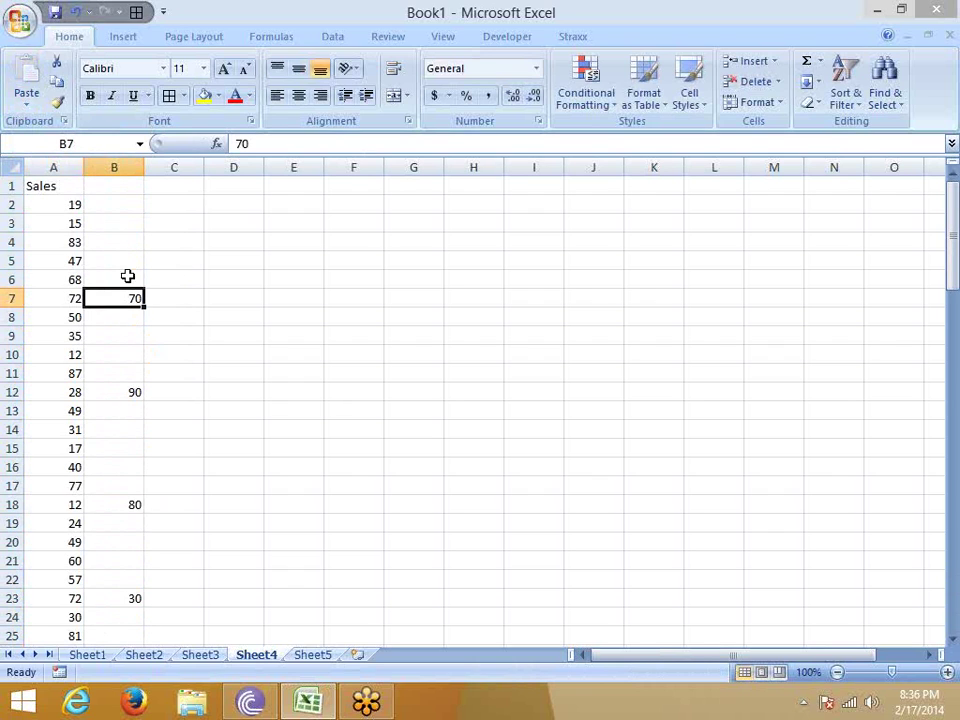
left_click_drag(62, 207, 62, 271)
left_click(114, 223)
left_click(114, 167)
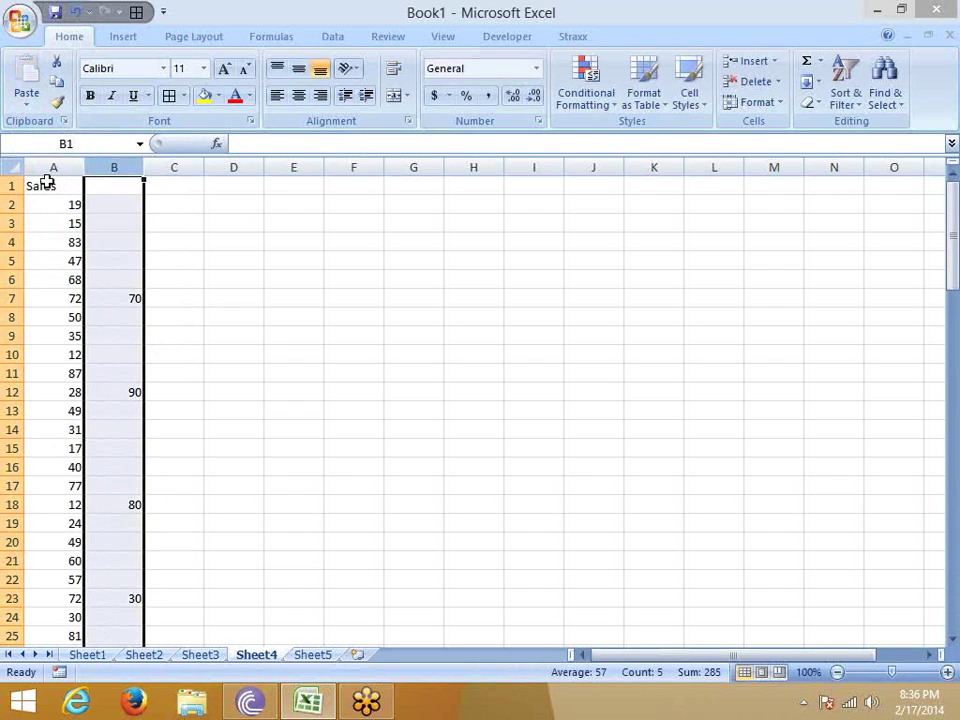
left_click_drag(95, 209, 116, 268)
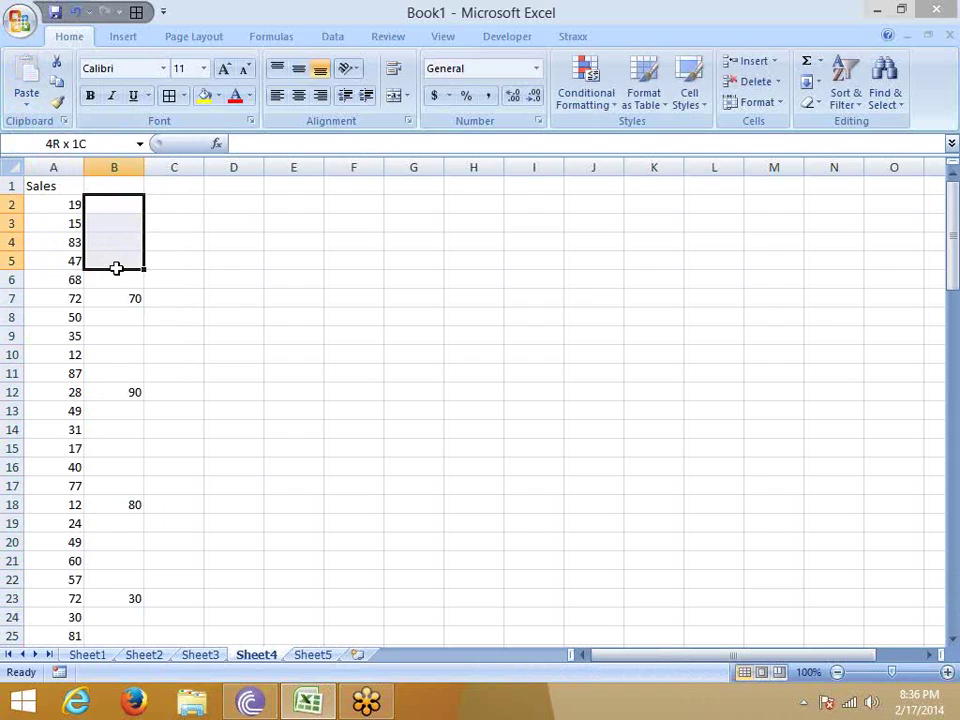
left_click(159, 205)
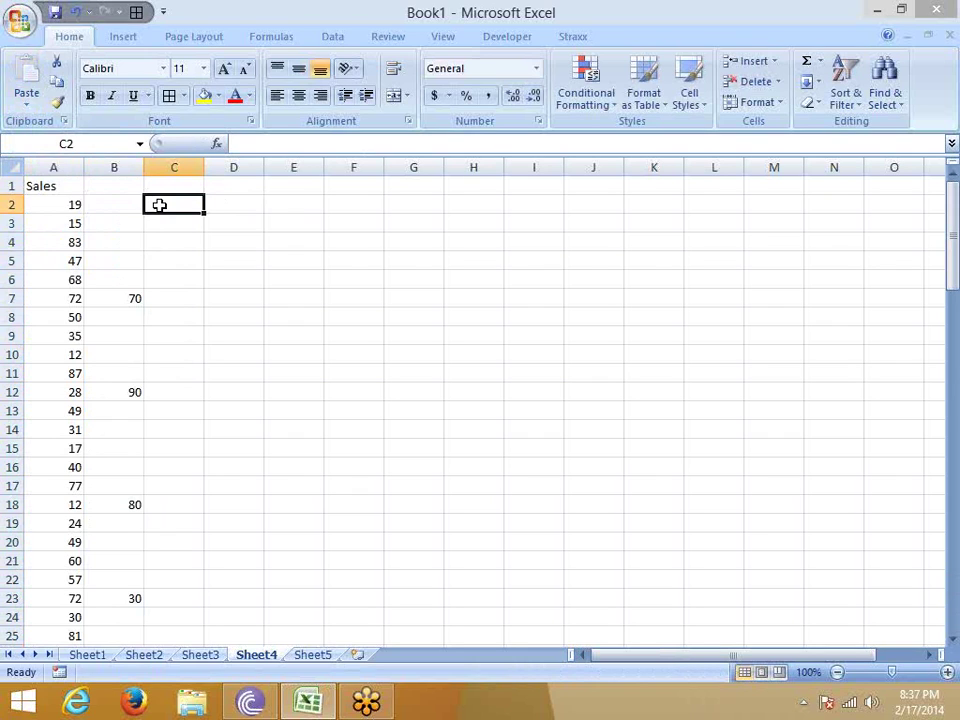
left_click(127, 167)
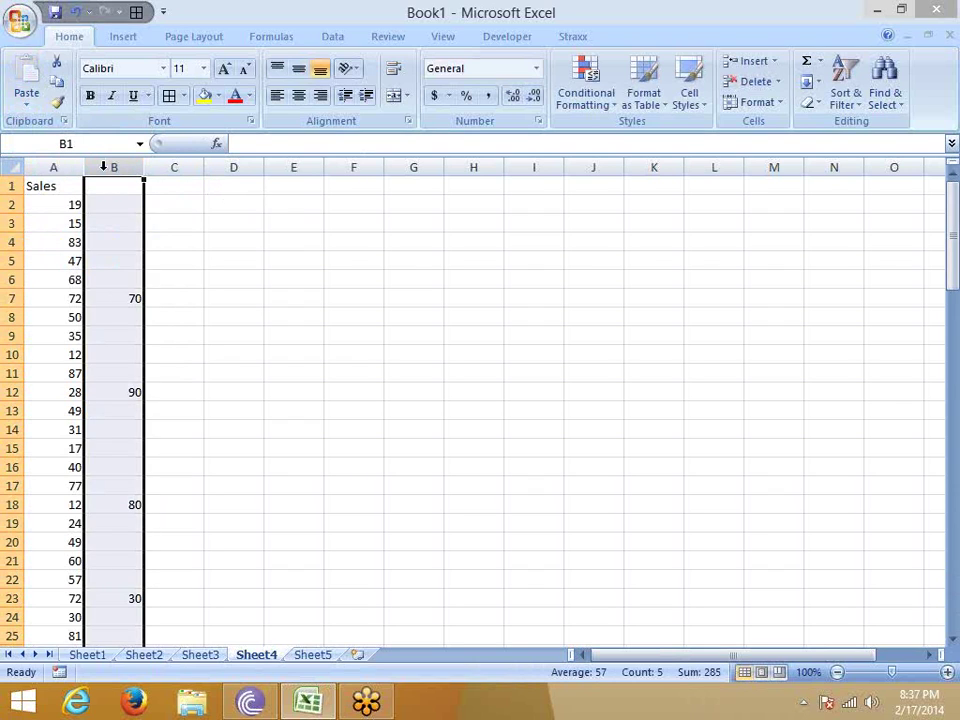
left_click_drag(72, 298, 111, 302)
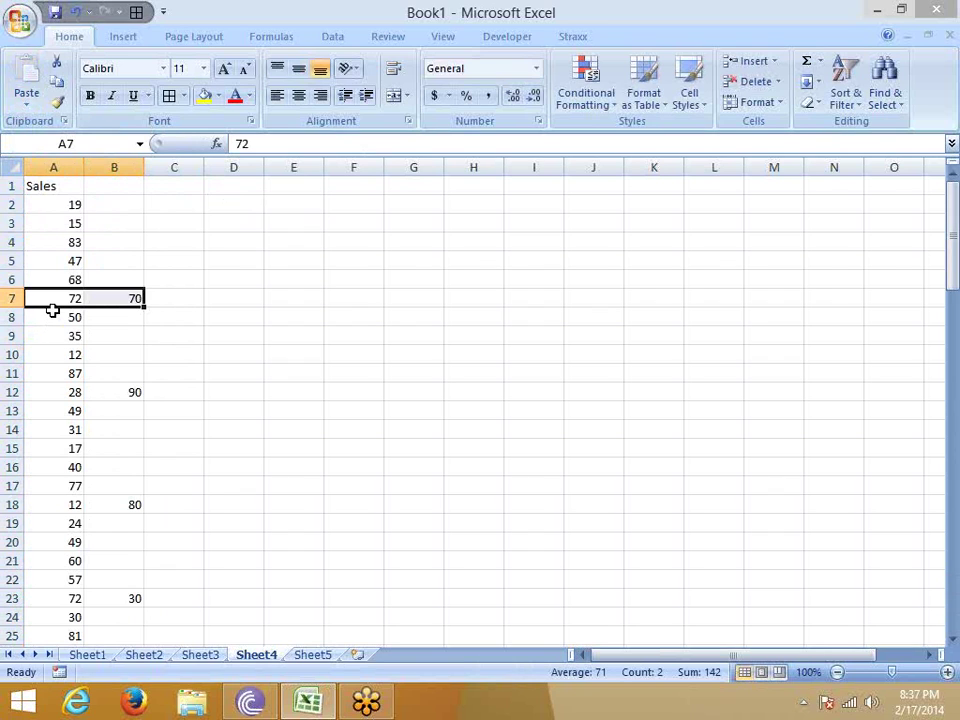
left_click(111, 202)
Paste column B over the Sales column with Skip blanks ticked.
left_click(114, 167)
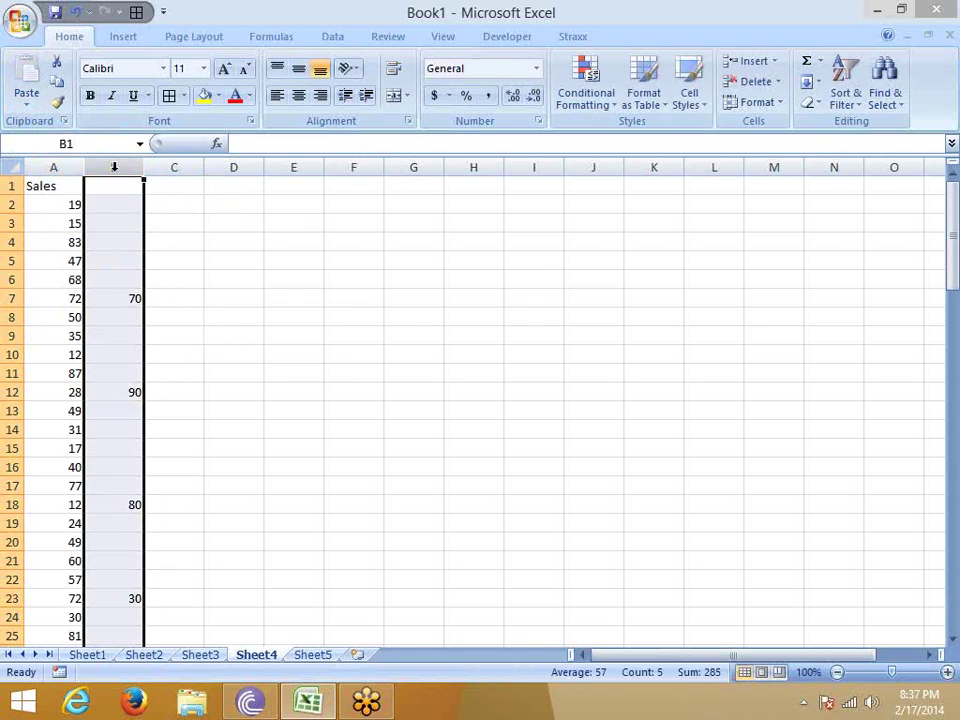
key("ctrl+c")
left_click(66, 167)
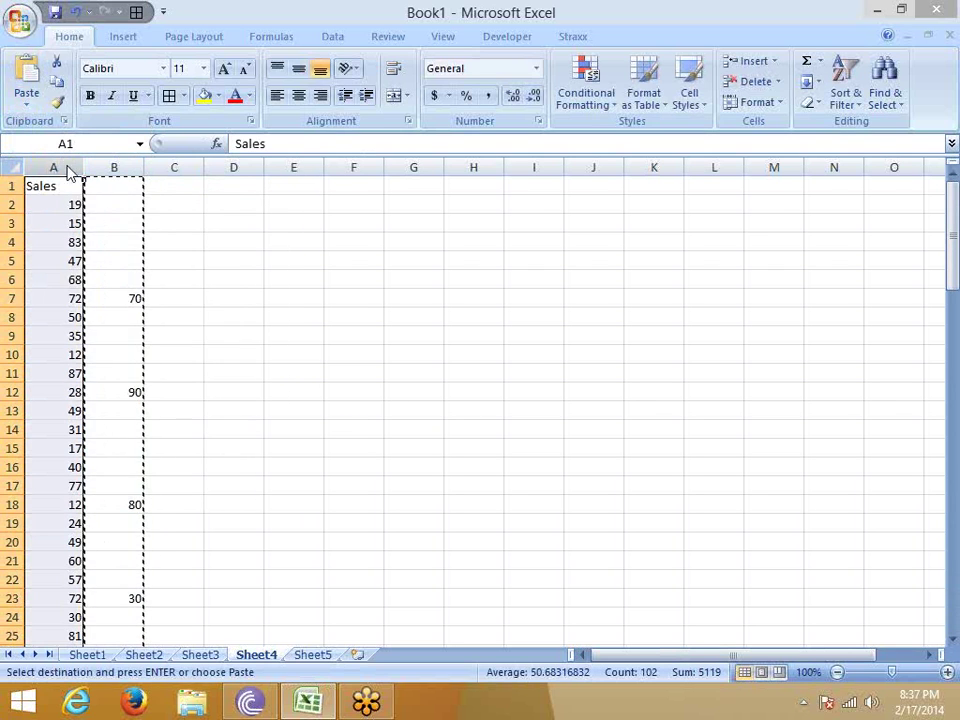
right_click(66, 170)
left_click(107, 238)
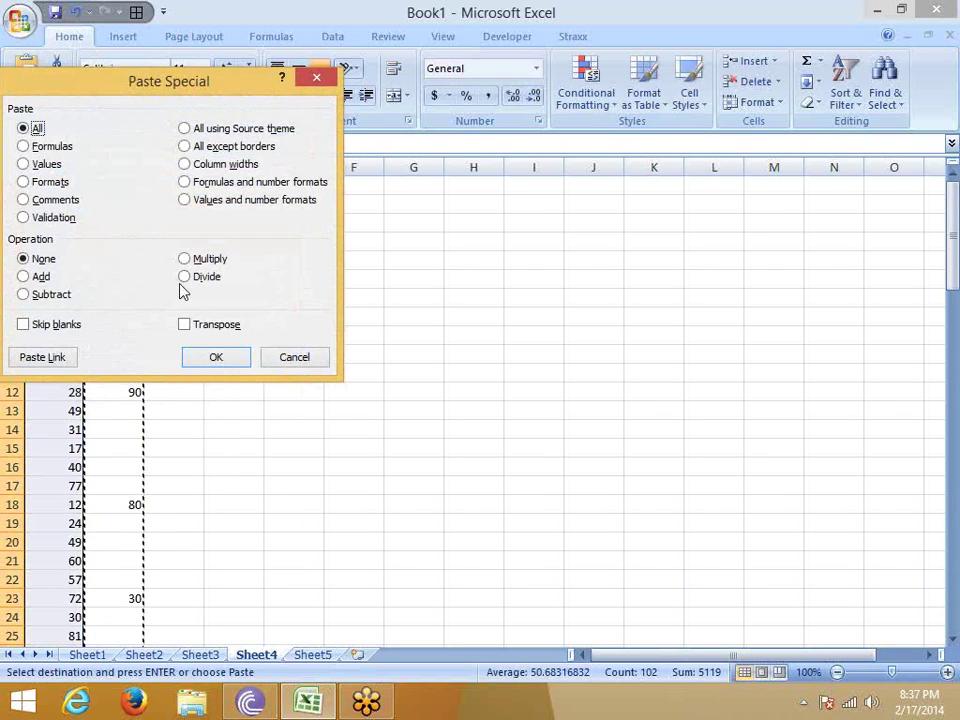
left_click(60, 325)
left_click_drag(155, 86, 411, 92)
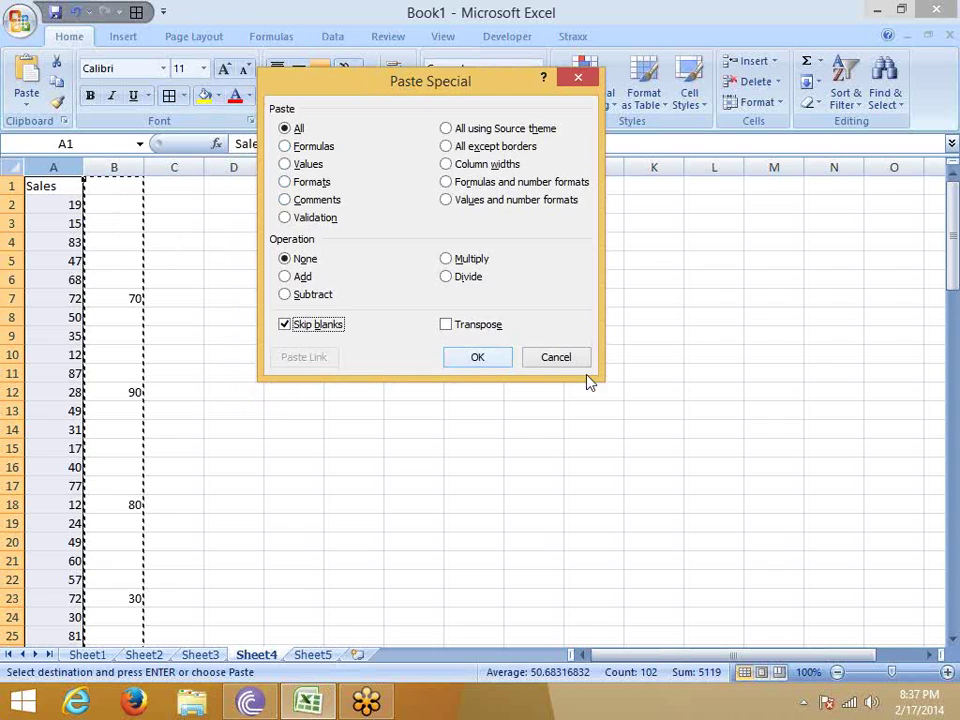
left_click(478, 358)
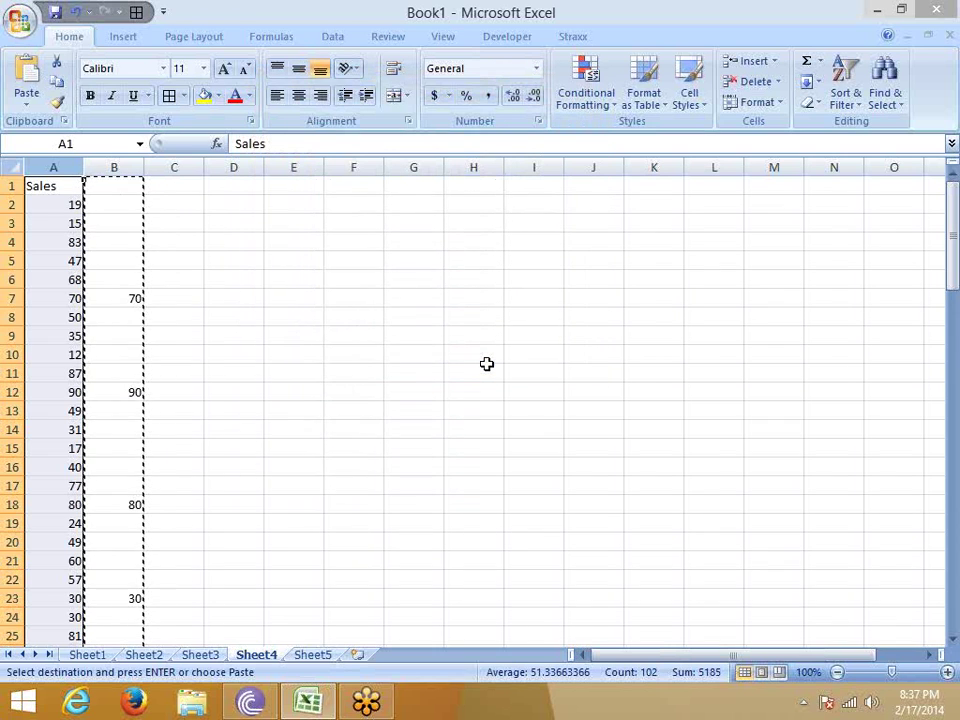
Compare the new 70, 90 and 80 in column A against column B and clear the copy.
left_click_drag(71, 304, 118, 311)
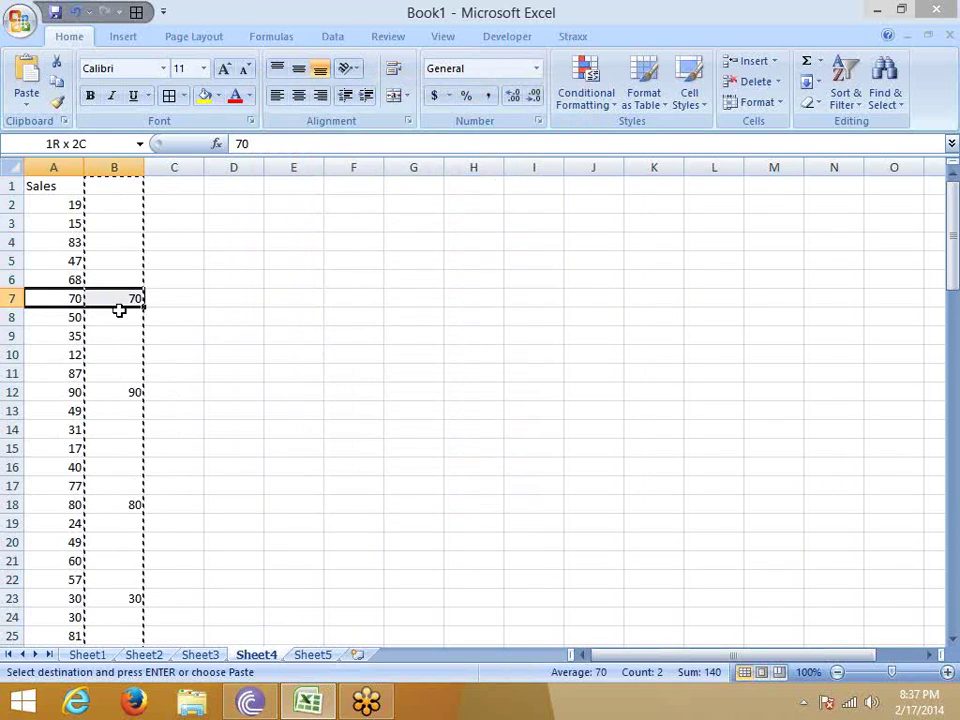
left_click_drag(75, 392, 118, 392)
left_click_drag(72, 500, 118, 501)
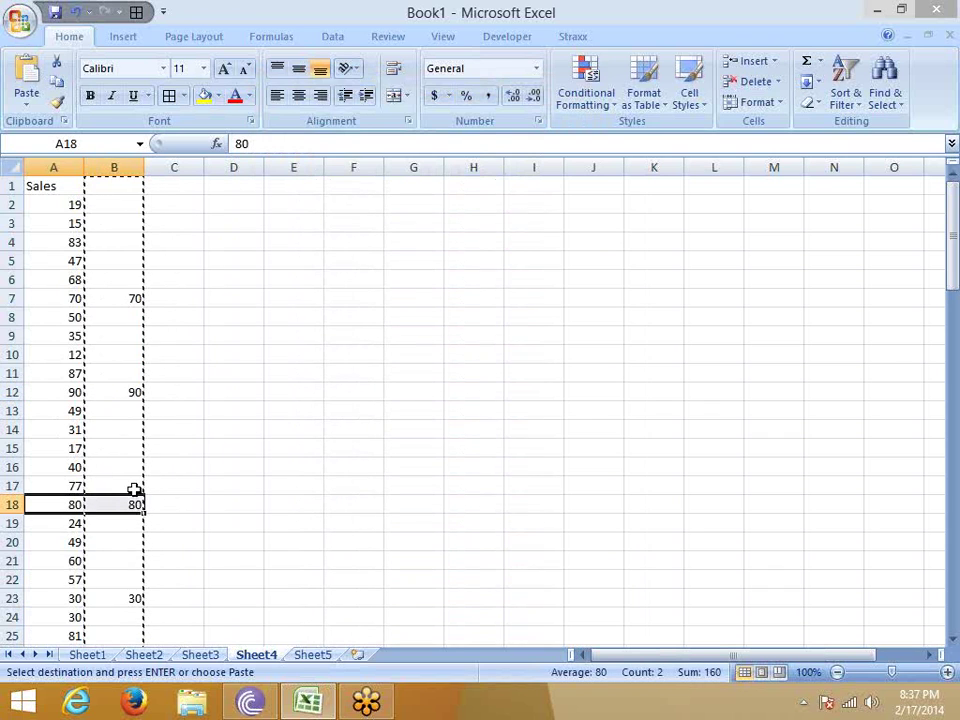
key("Escape")
Enter the labels Month in E8 and Sales in E9.
left_click(316, 350)
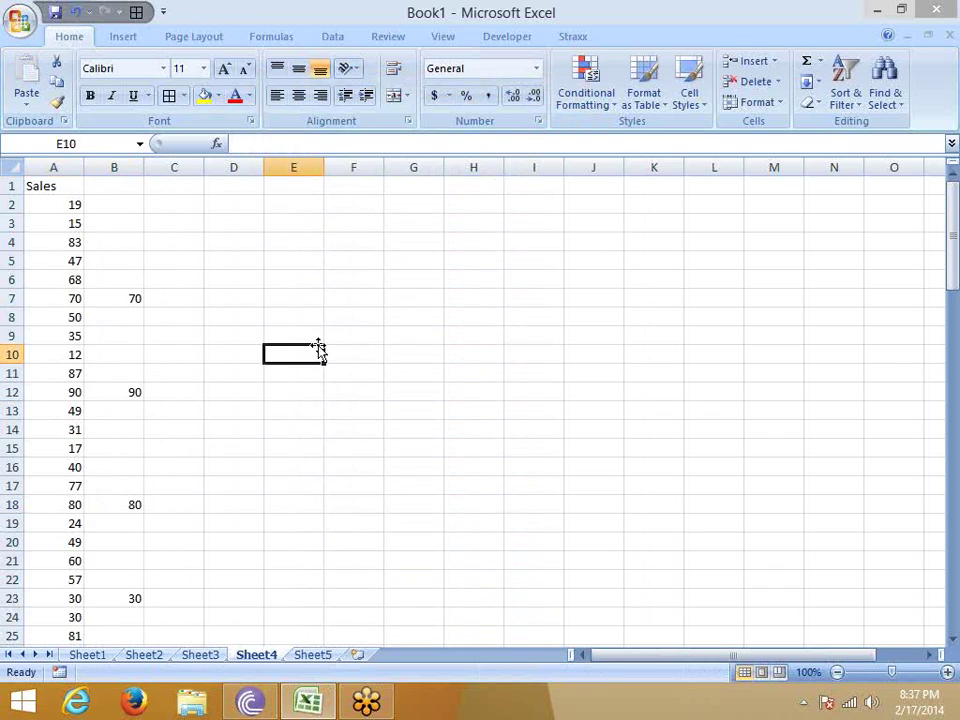
key("Up")
key("Up")
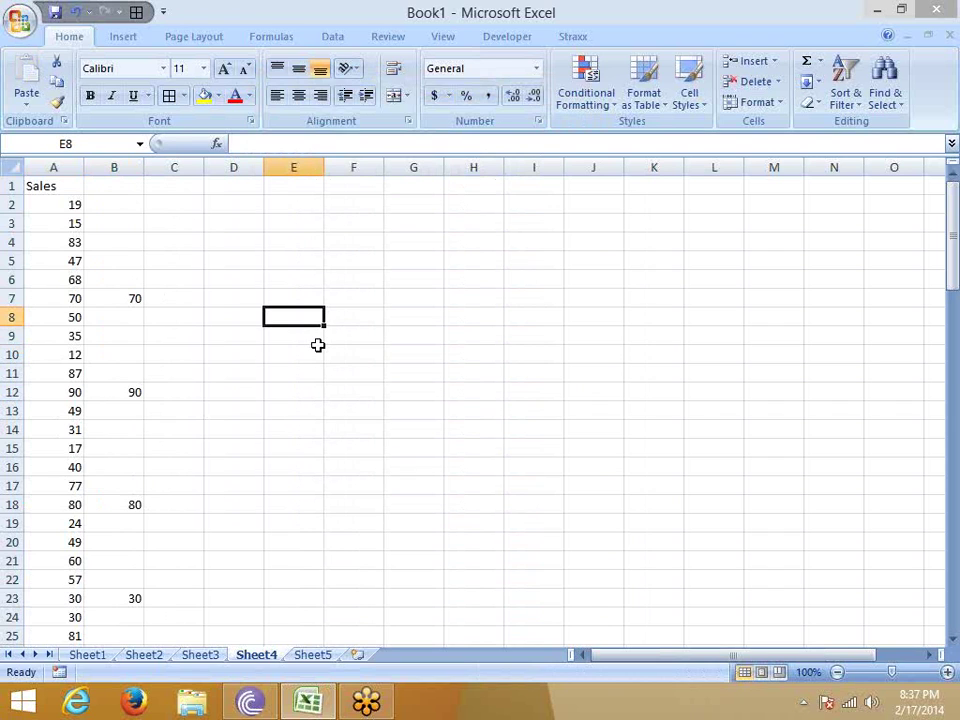
type("Month")
key("Return")
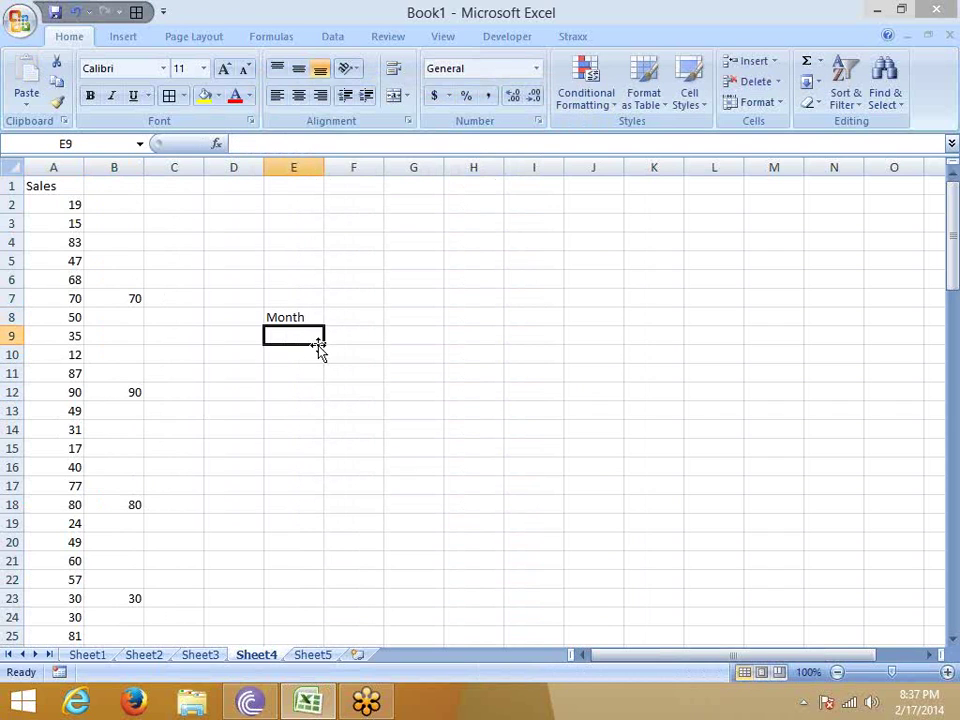
type("JAn")
key("Return")
key("Up")
key("Delete")
type("Sales")
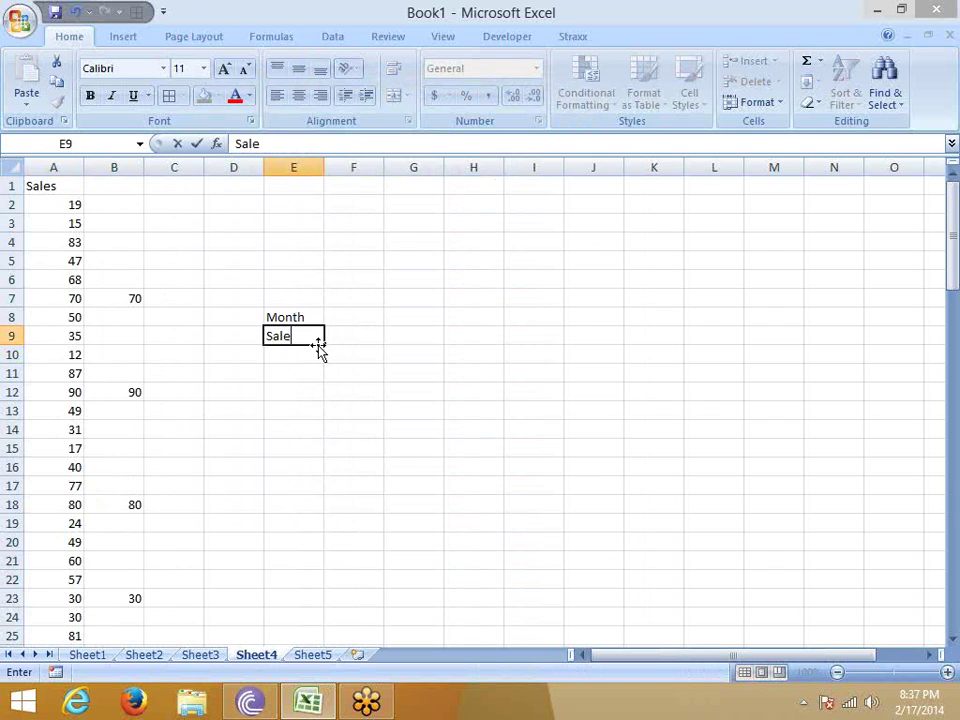
key("Return")
Enter Jan in F8 and fill the months across to Apr in I8.
key("Up")
key("Up")
key("Right")
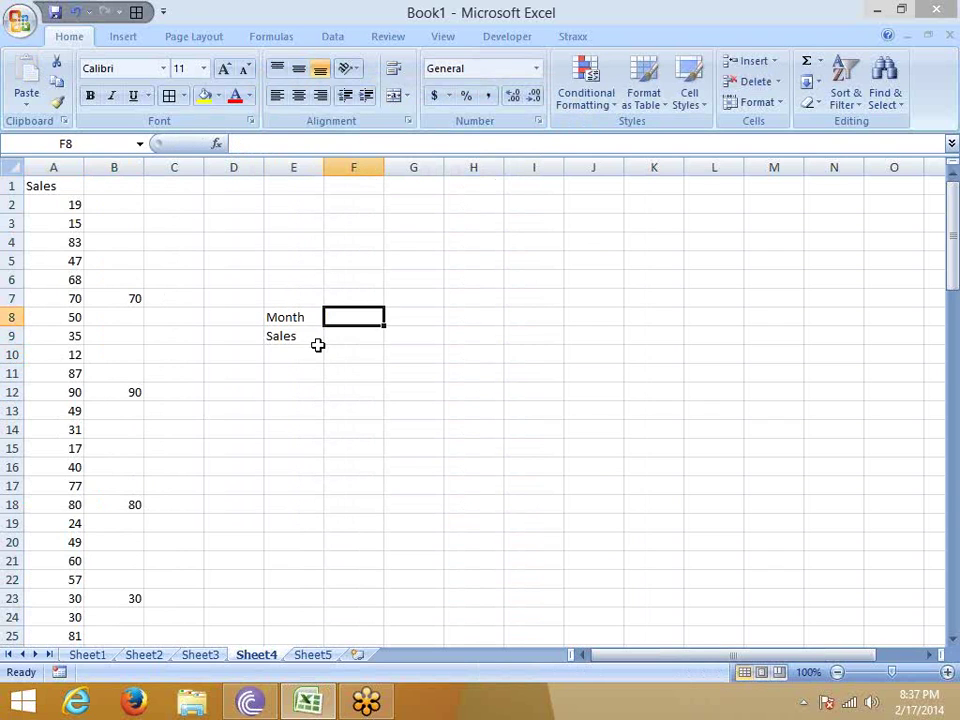
type("Jan")
left_click(318, 347)
left_click(343, 317)
left_click_drag(386, 328, 580, 330)
Enter the sales figures 78, 98, 65 and 23 in F9:I9.
left_click(348, 350)
left_click(343, 340)
type("78")
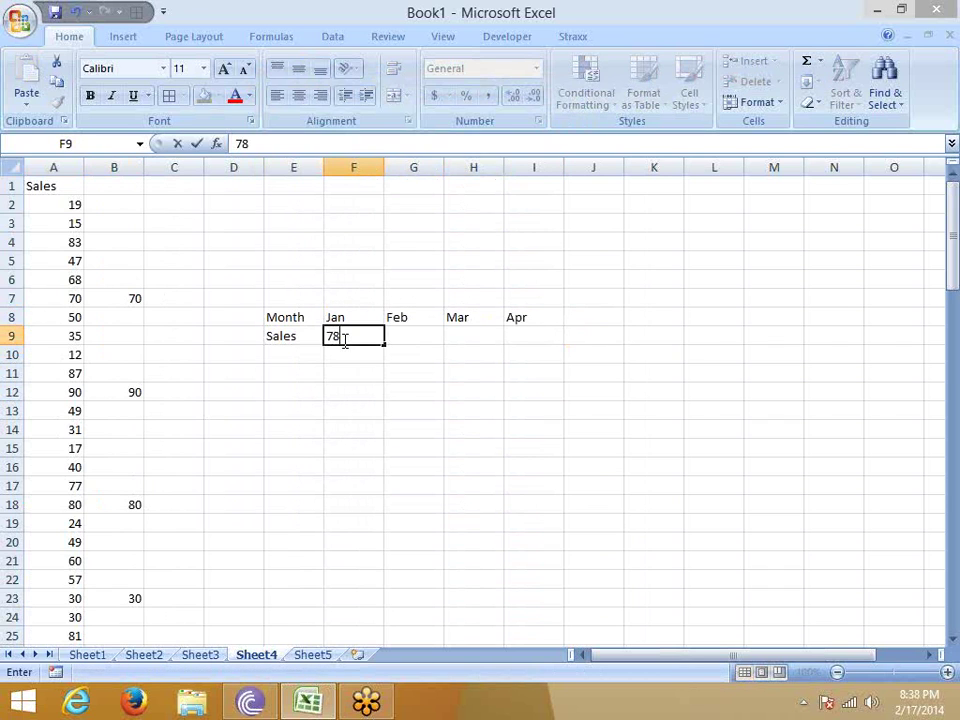
key("Tab")
type("98")
key("Tab")
type("65")
key("Tab")
type("23")
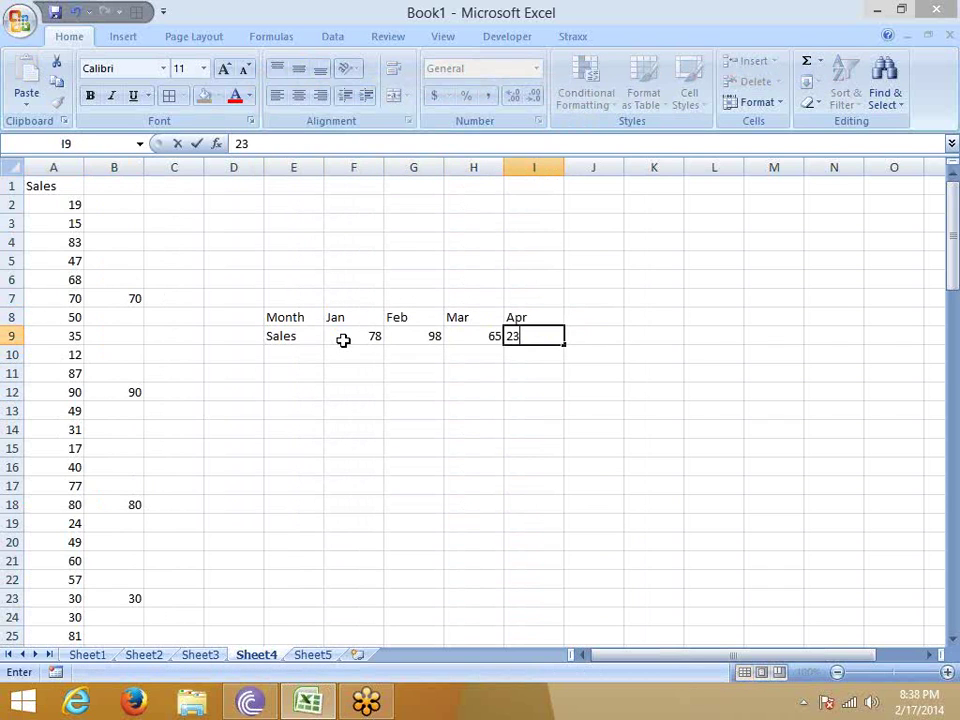
key("Tab")
key("Left")
key("Left")
key("Home")
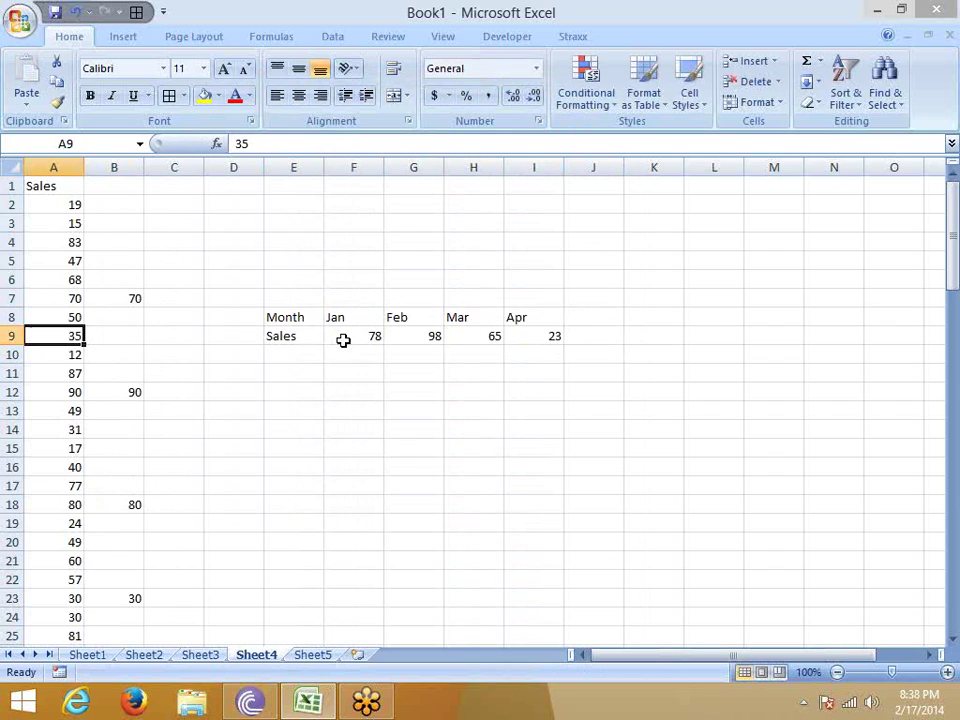
key("Right")
key("Right")
key("Up")
key("Right")
key("Right")
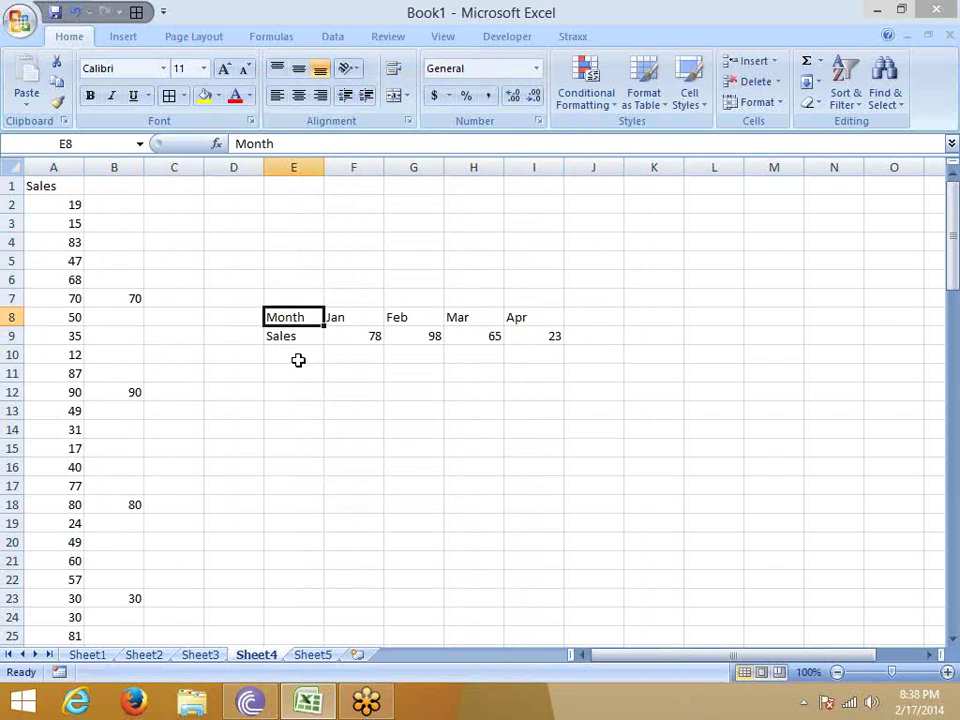
Copy Month, Sales, Jan and 78 one cell at a time into E11:F12.
key("ctrl+c")
left_click(289, 374)
key("ctrl+v")
left_click(292, 340)
key("ctrl+c")
left_click(338, 373)
key("ctrl+v")
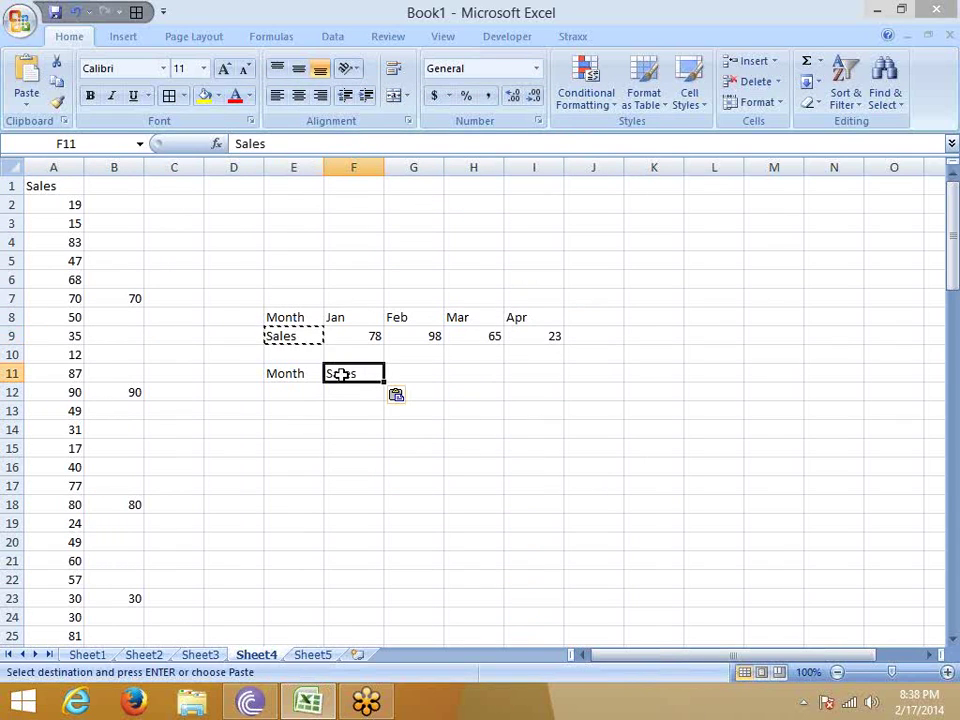
left_click(342, 321)
key("ctrl+c")
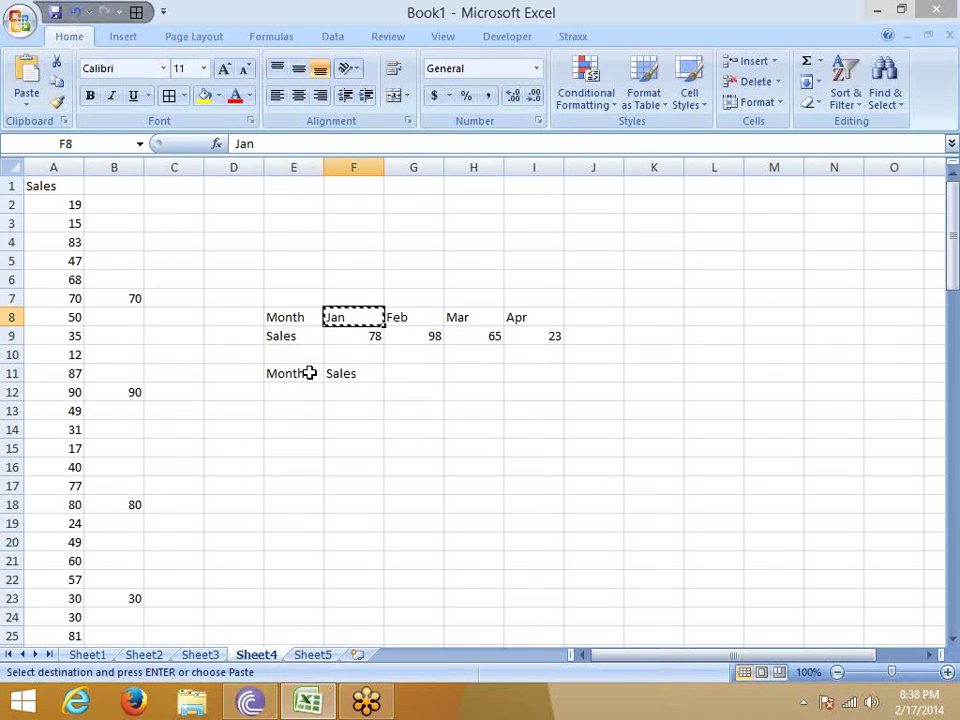
left_click(300, 389)
key("ctrl+v")
left_click(350, 345)
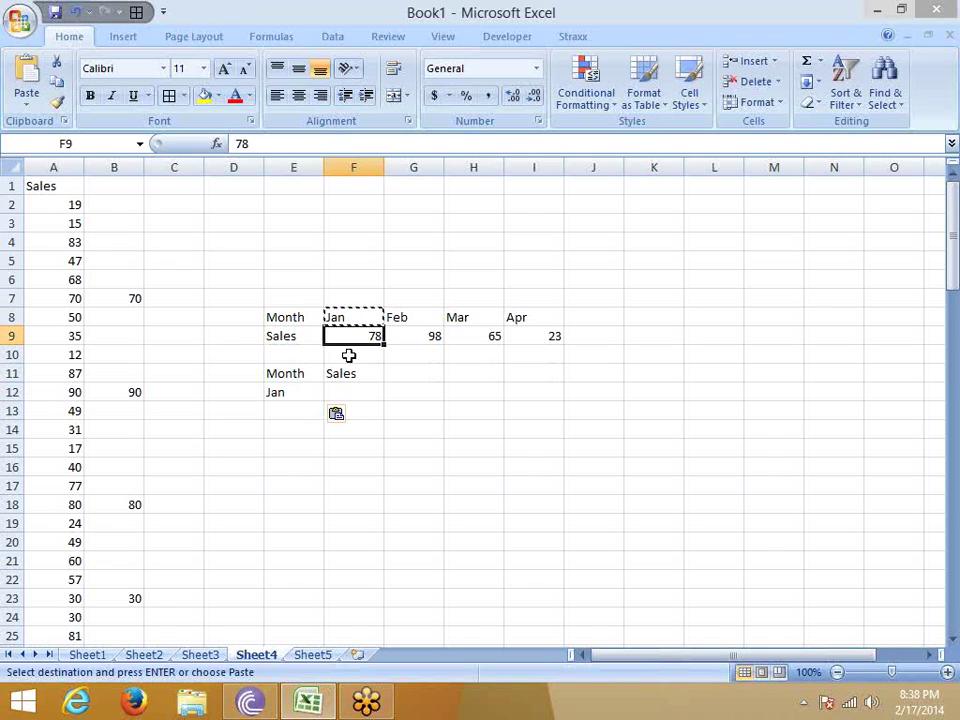
key("ctrl+c")
left_click(339, 392)
key("ctrl+v")
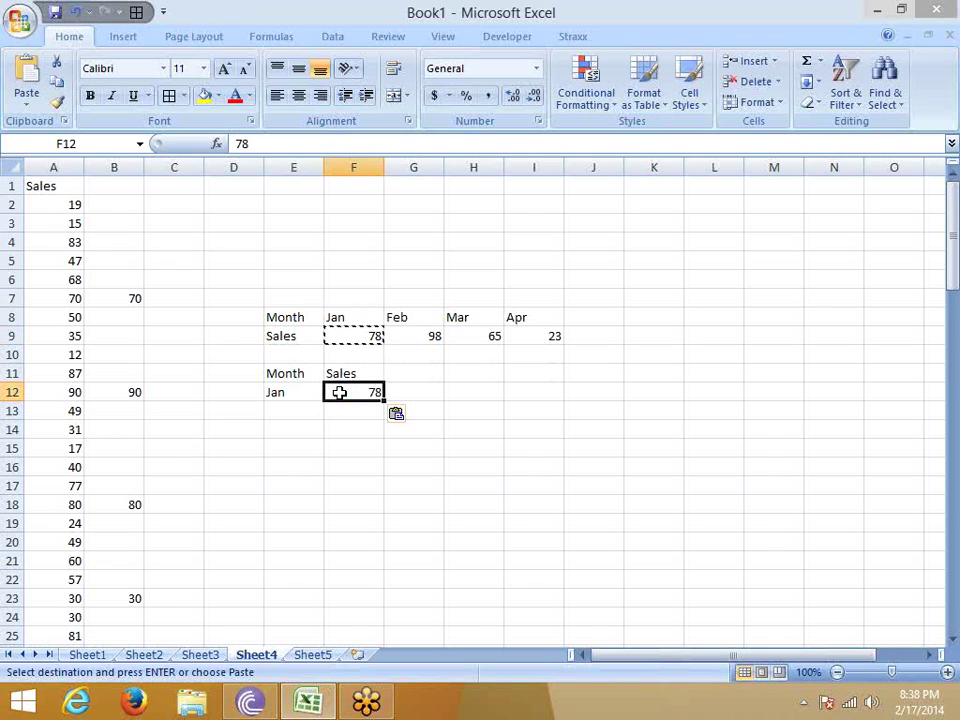
left_click(319, 411)
Paste E8:I9 transposed at E11 using Paste Special with Transpose.
left_click(286, 318)
left_click_drag(286, 318, 536, 334)
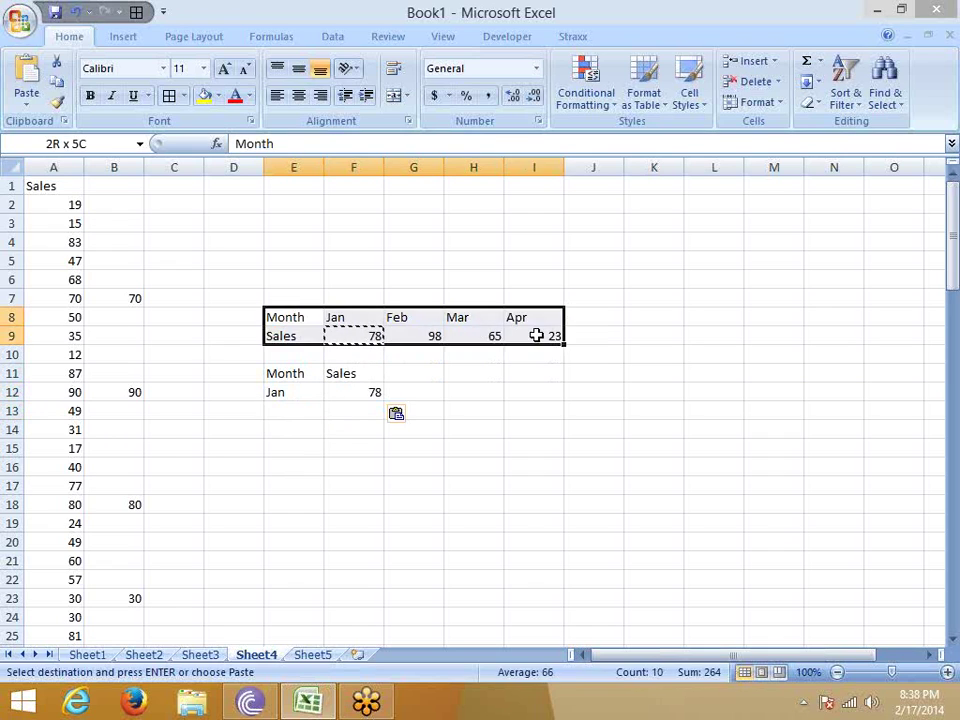
key("ctrl+c")
right_click(296, 375)
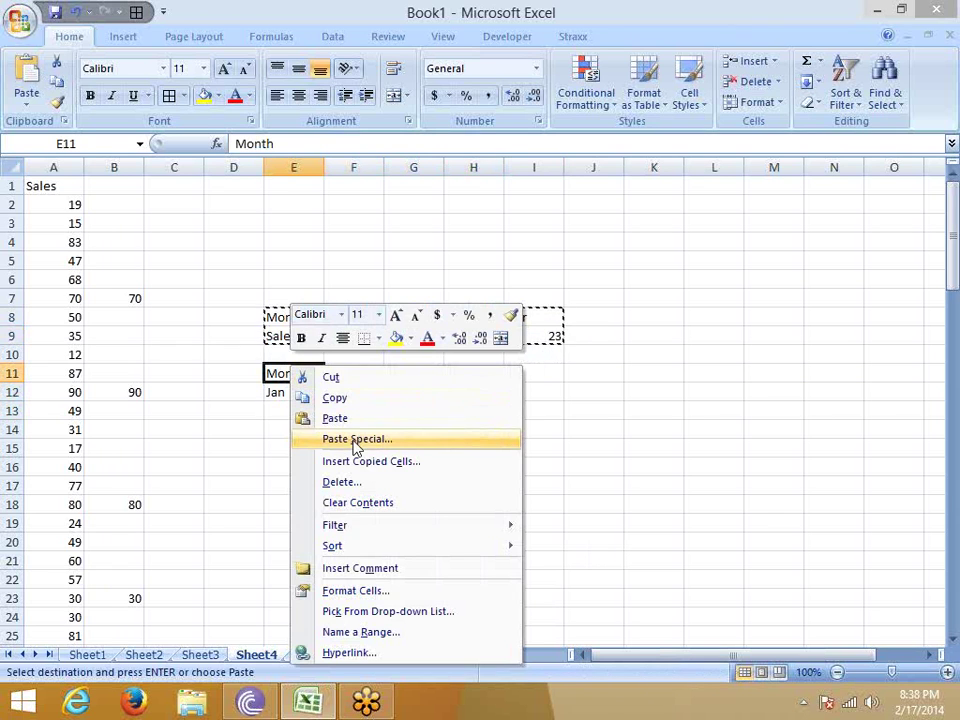
left_click(356, 439)
left_click(367, 529)
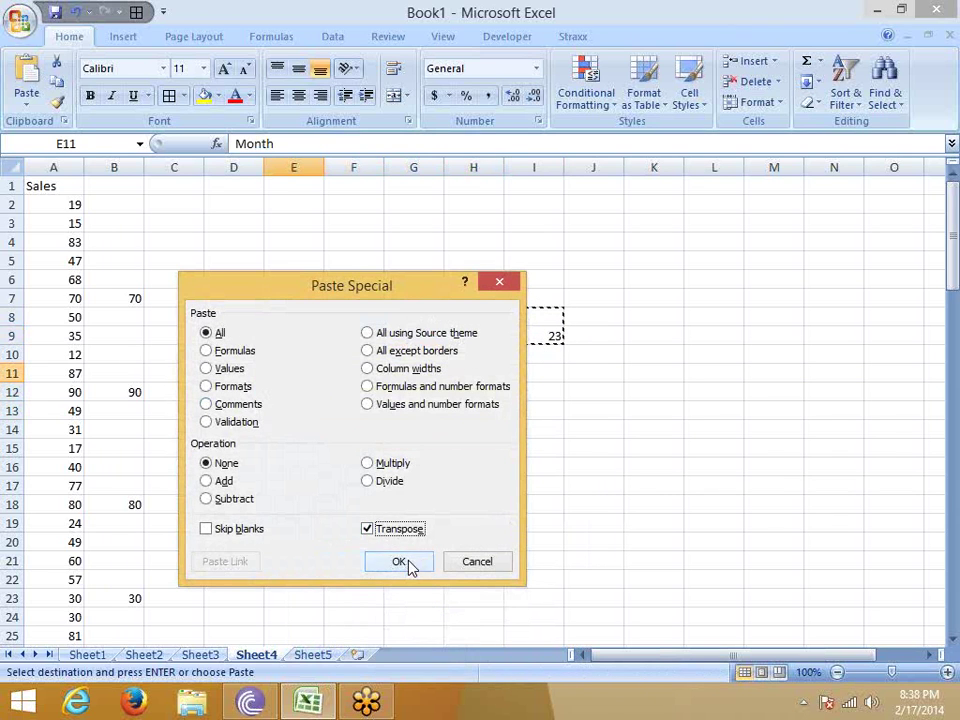
left_click(405, 564)
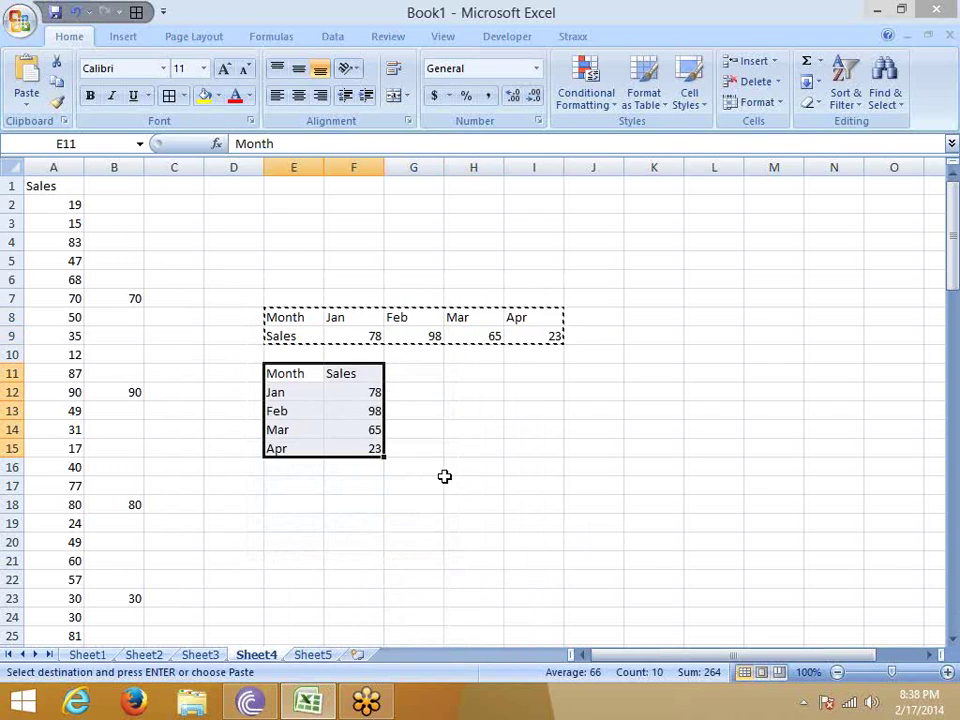
left_click(449, 431)
Clear the original table in D7:I10 and autofit columns E and F.
left_click_drag(253, 298, 553, 345)
key("Delete")
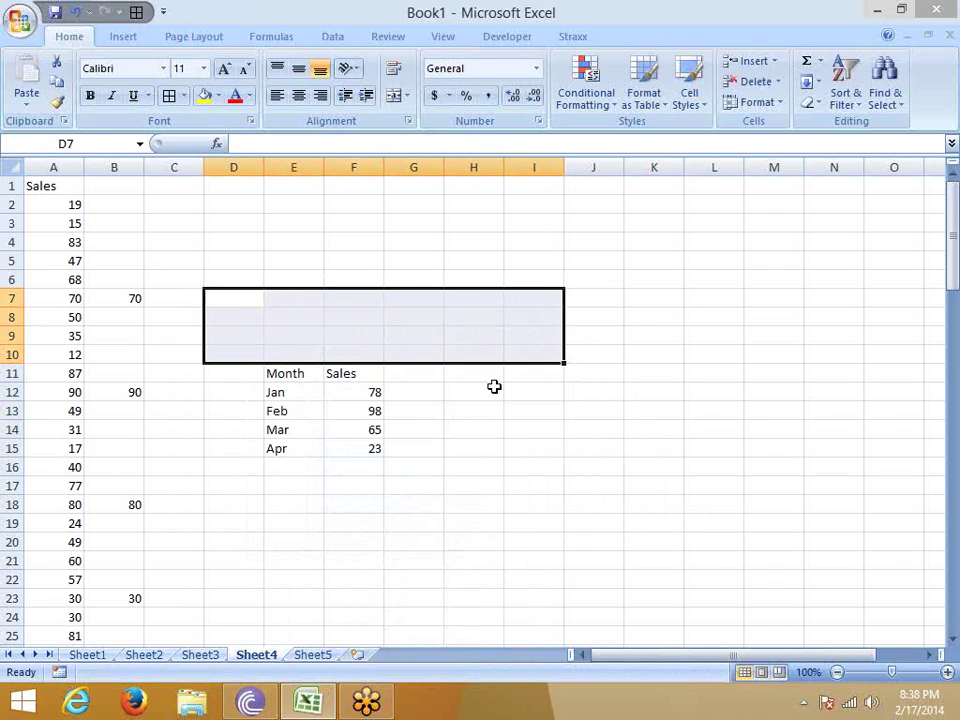
left_click(491, 390)
left_click_drag(288, 176, 375, 166)
double_click(383, 167)
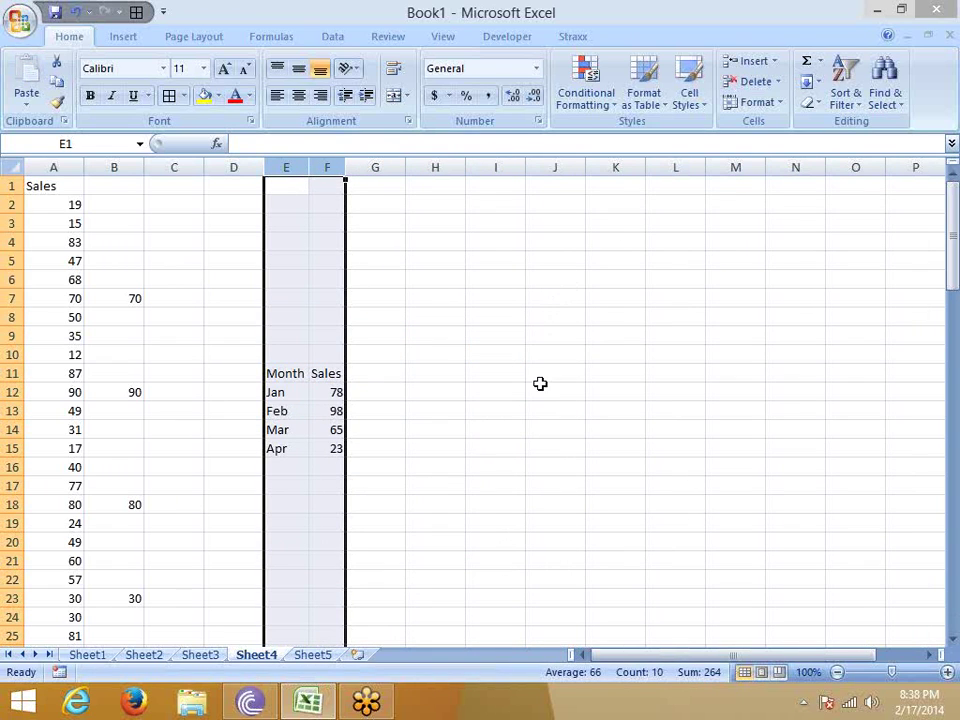
Try test formulas =E11 and =F11 in K11:L11, then delete them.
left_click(592, 386)
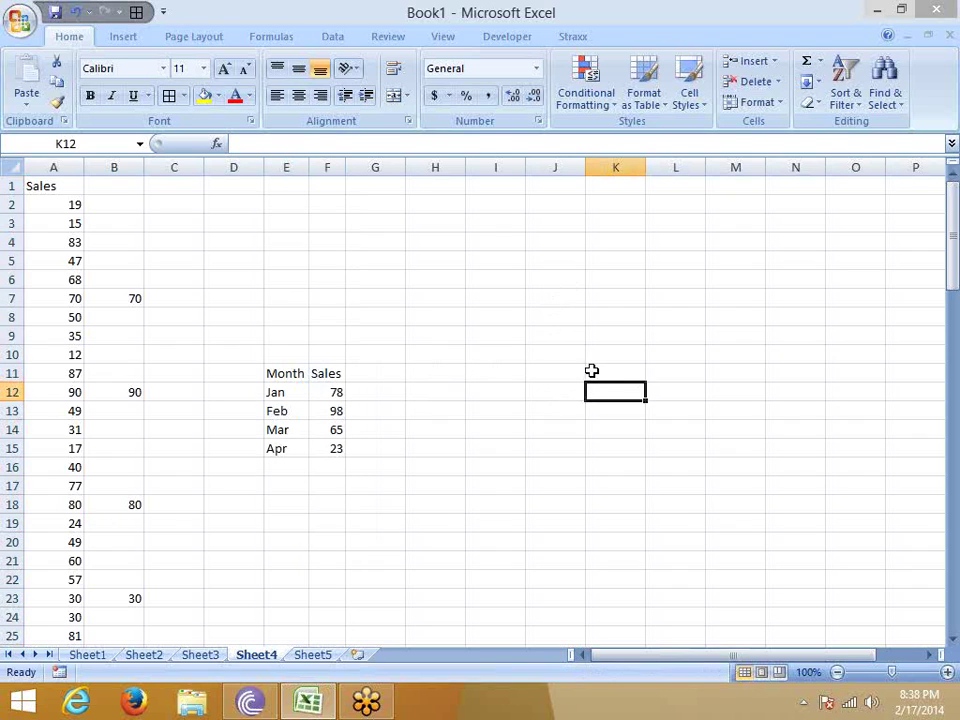
left_click(591, 372)
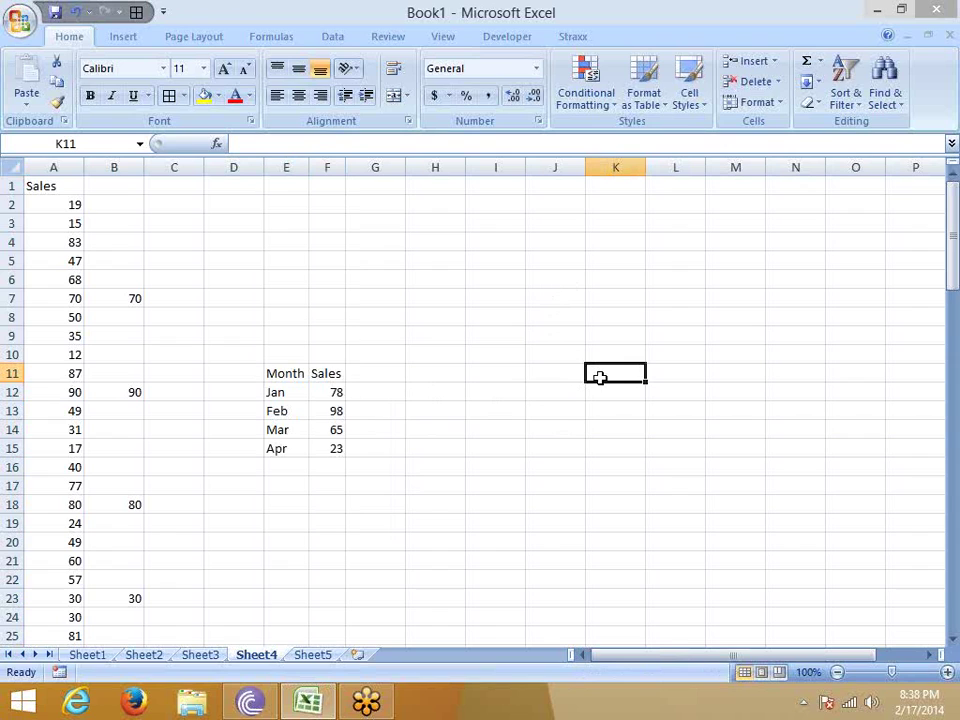
type("=")
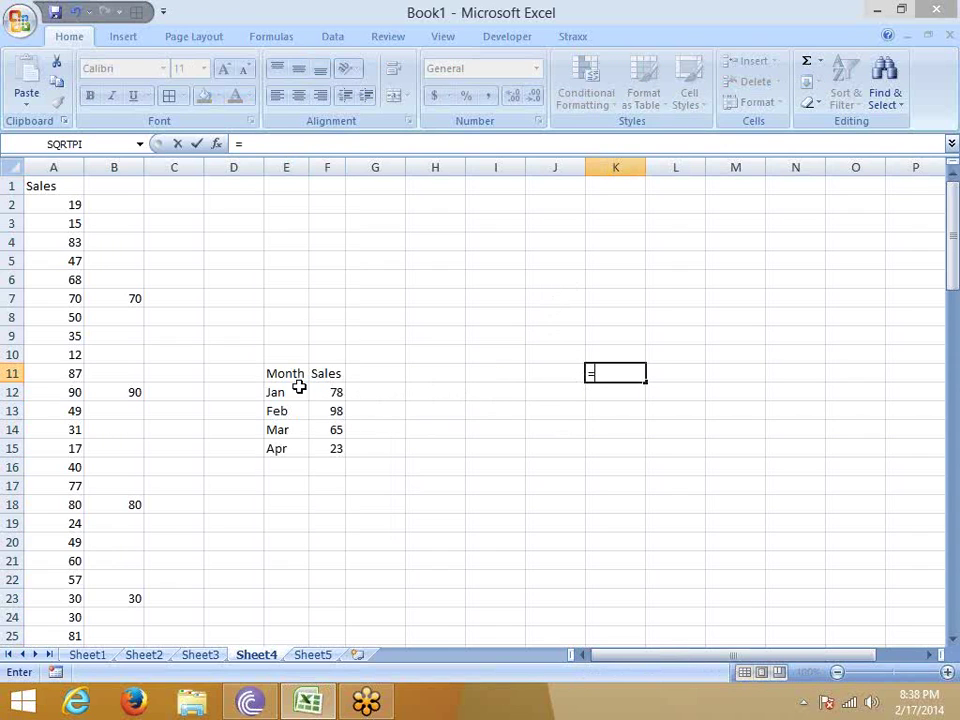
left_click(285, 377)
key("Return")
key("Up")
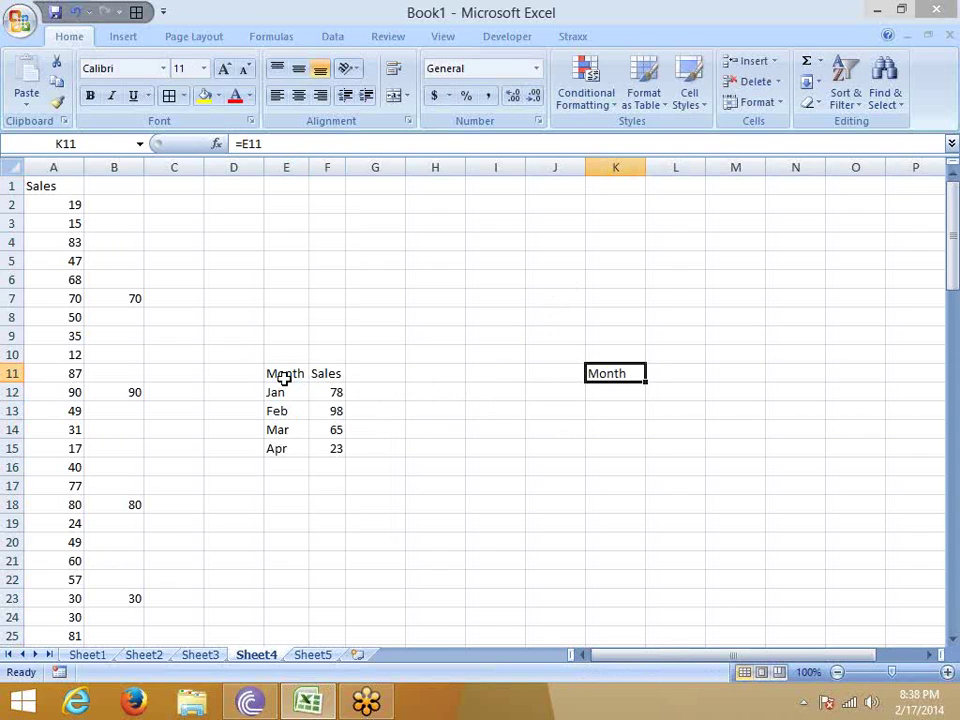
key("Right")
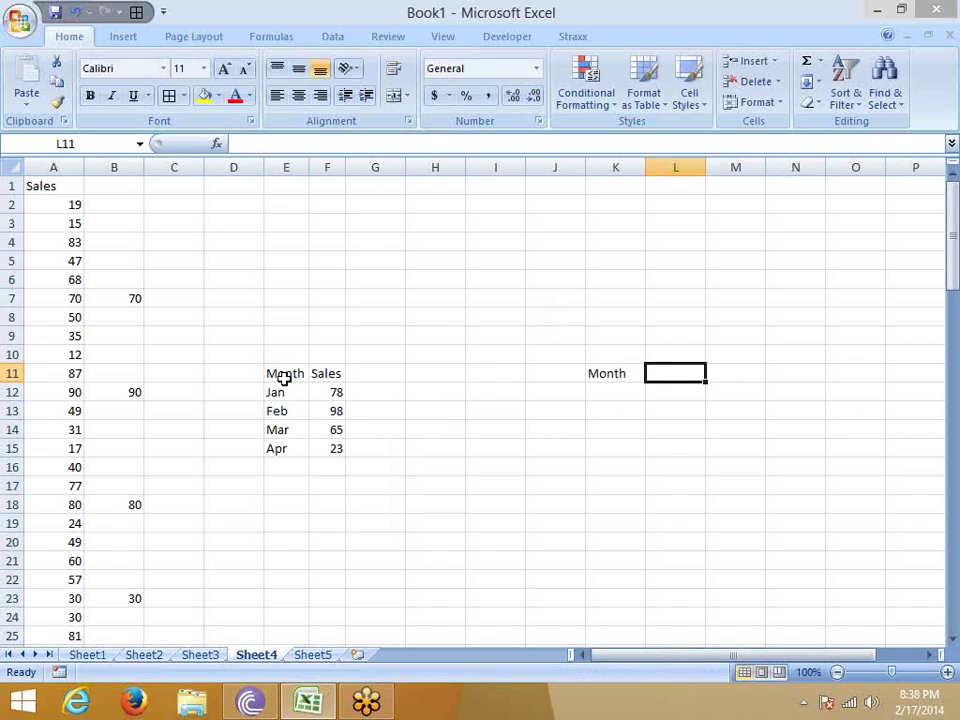
type("=")
left_click(323, 372)
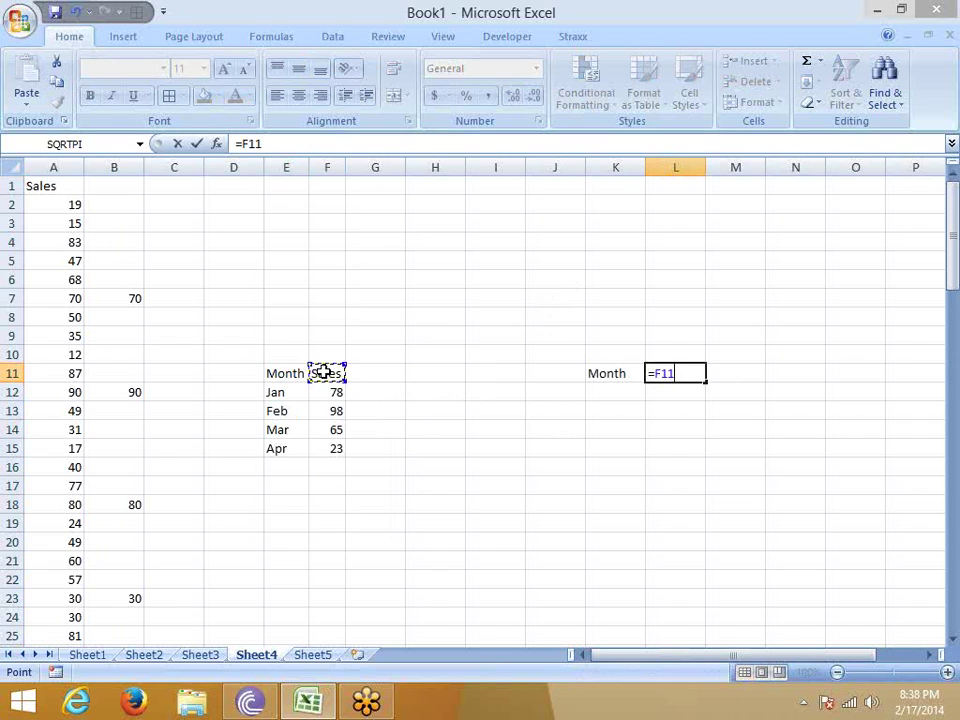
key("Return")
key("Up")
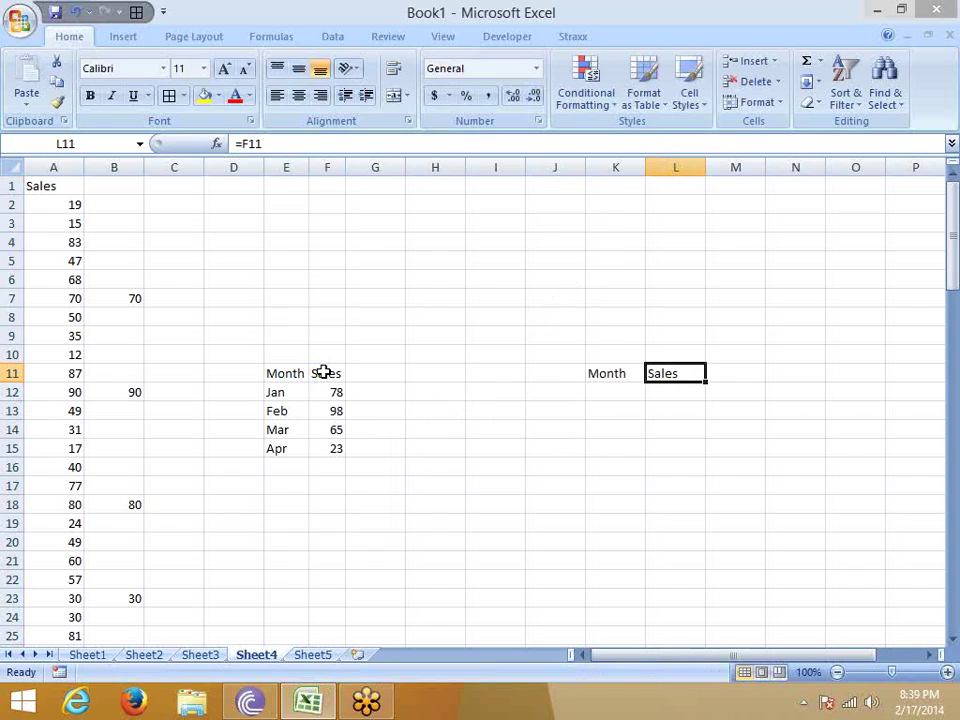
key("shift+Left")
key("Delete")
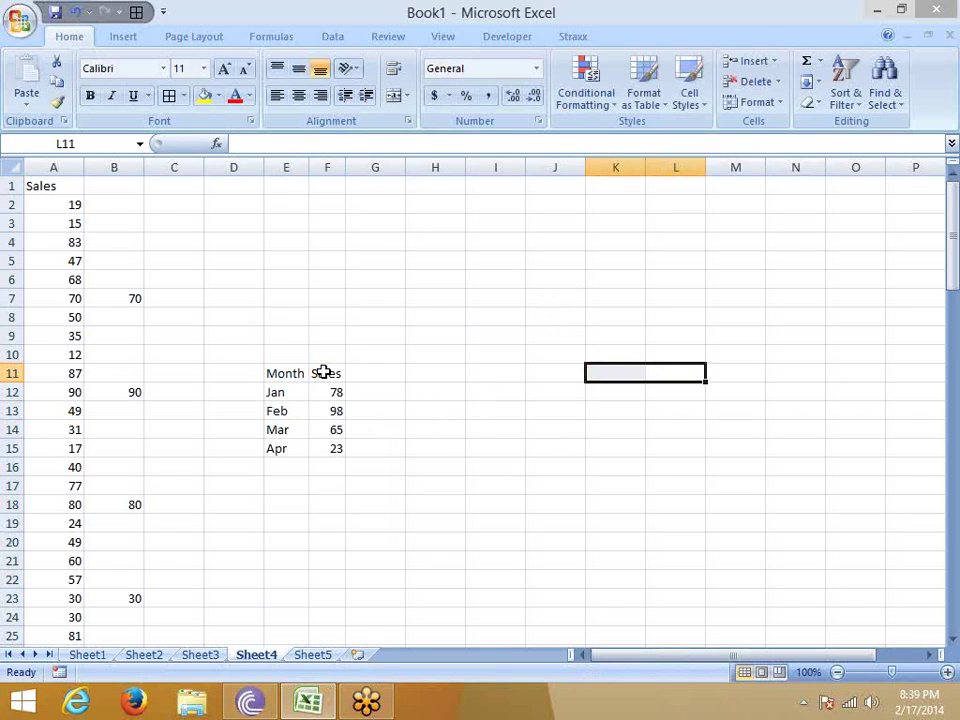
Paste-link the whole E11:F15 table at I11, then undo it.
left_click_drag(294, 371, 332, 444)
key("ctrl+c")
right_click(484, 374)
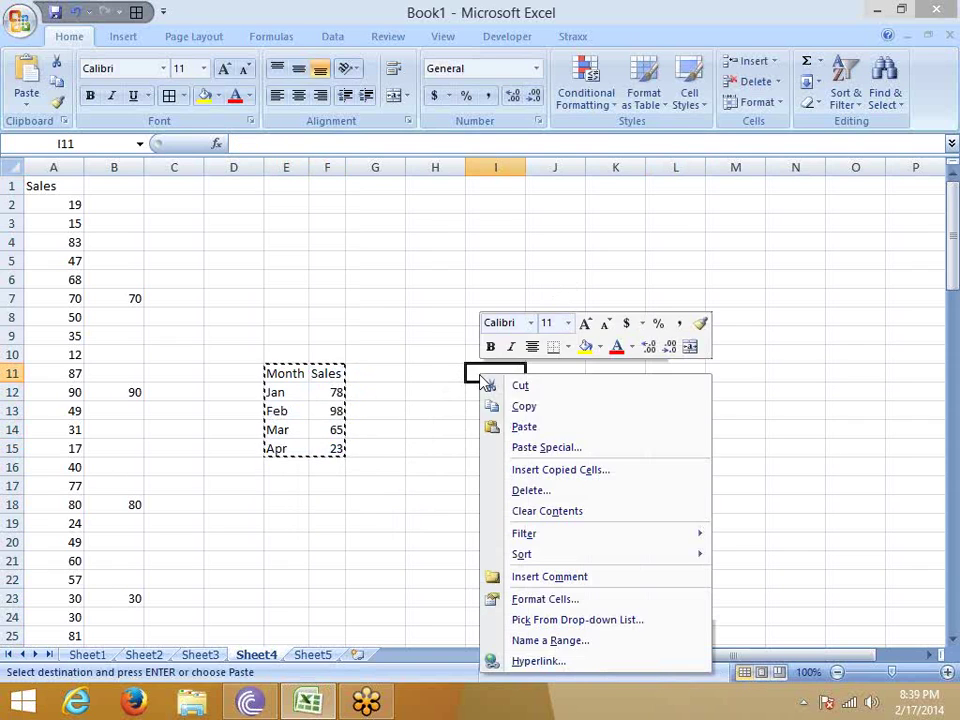
left_click(548, 449)
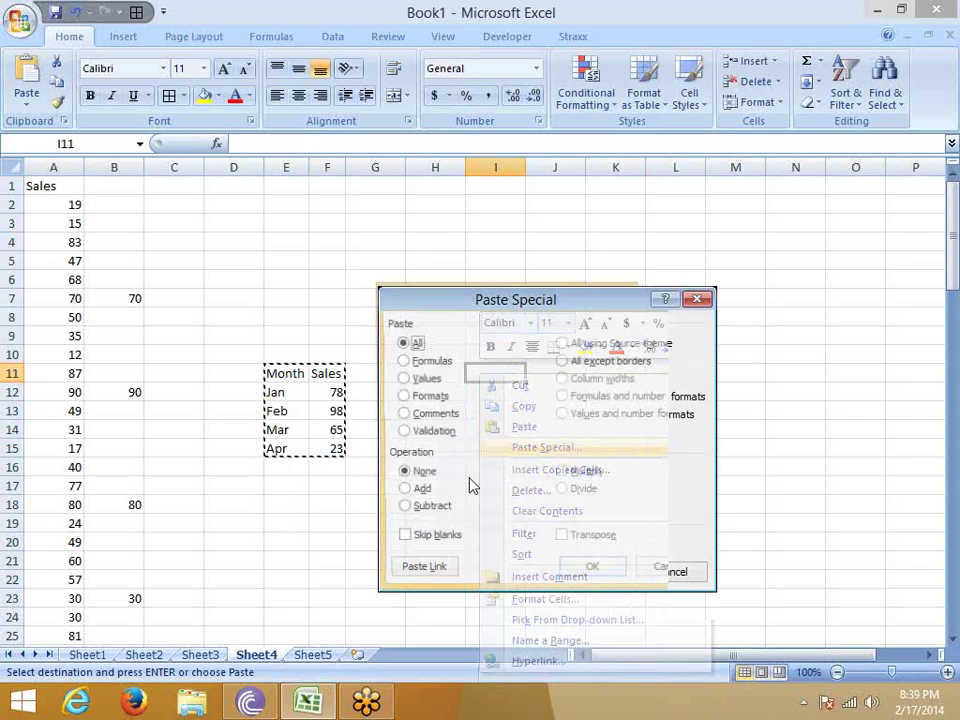
left_click(432, 574)
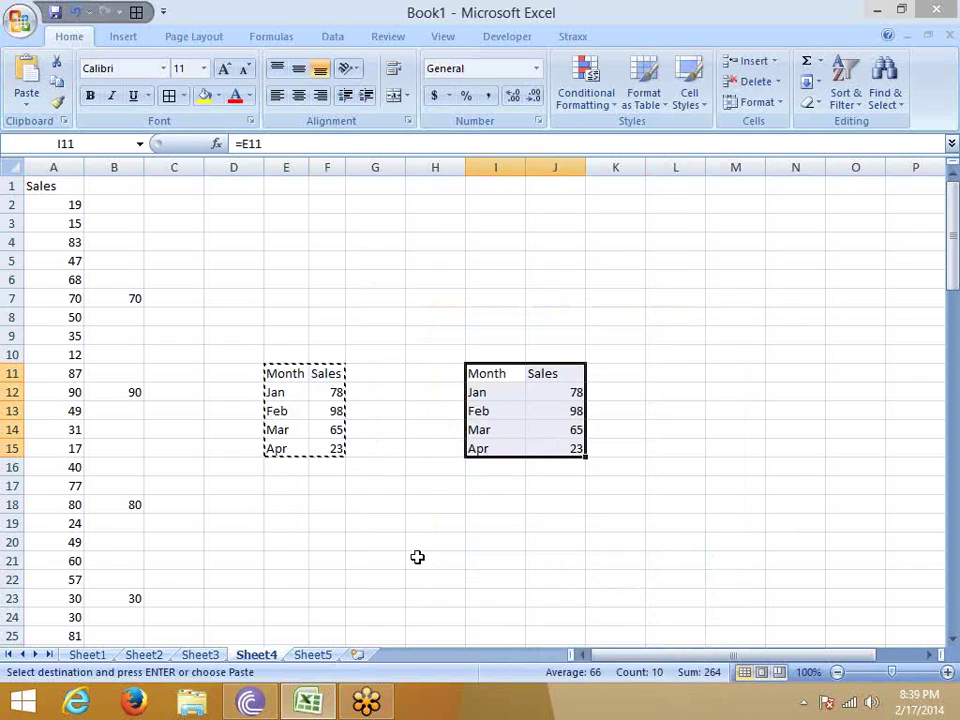
key("Escape")
key("ctrl+z")
key("Down")
key("Left")
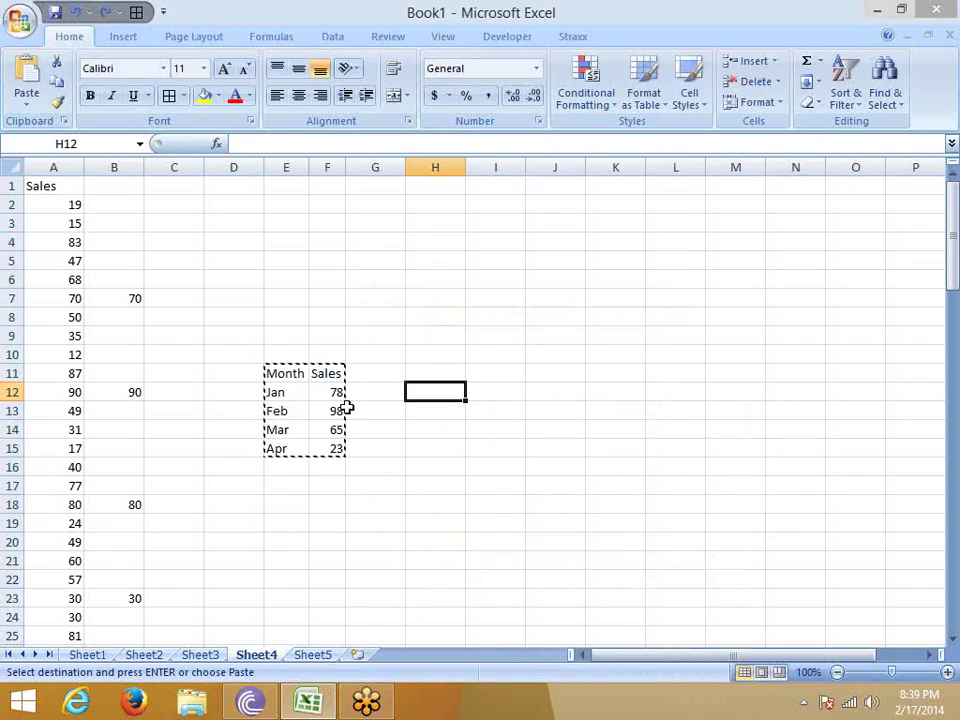
key("Escape")
Copy the header, Feb and Apr rows and paste them as links at I11.
left_click_drag(270, 374, 325, 374)
left_click_drag(283, 411, 332, 448)
left_click(290, 448, "ctrl")
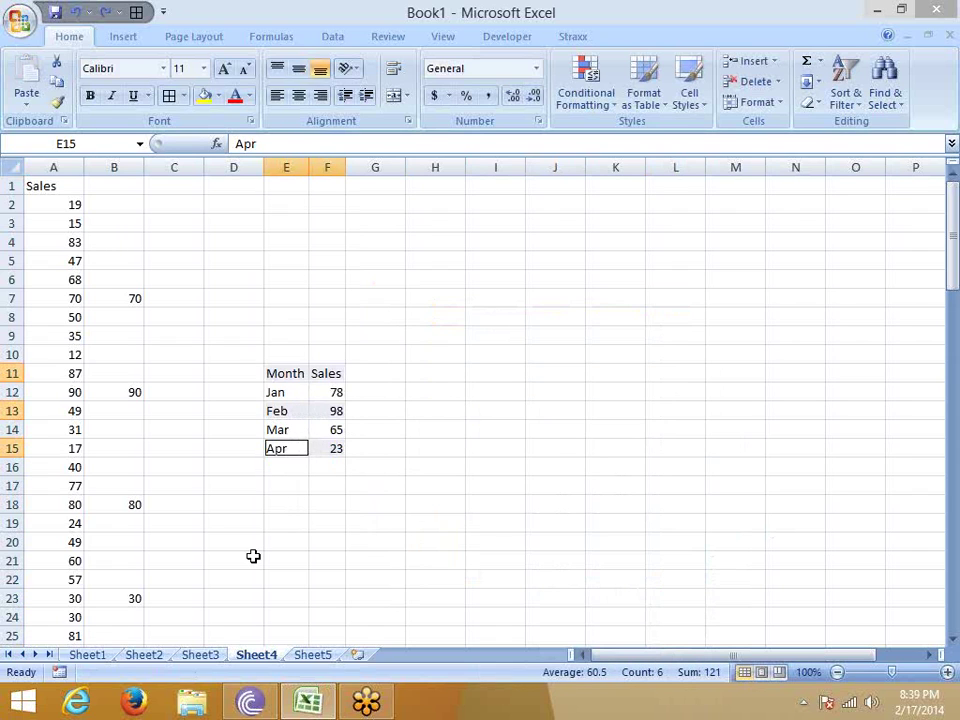
key("ctrl+c")
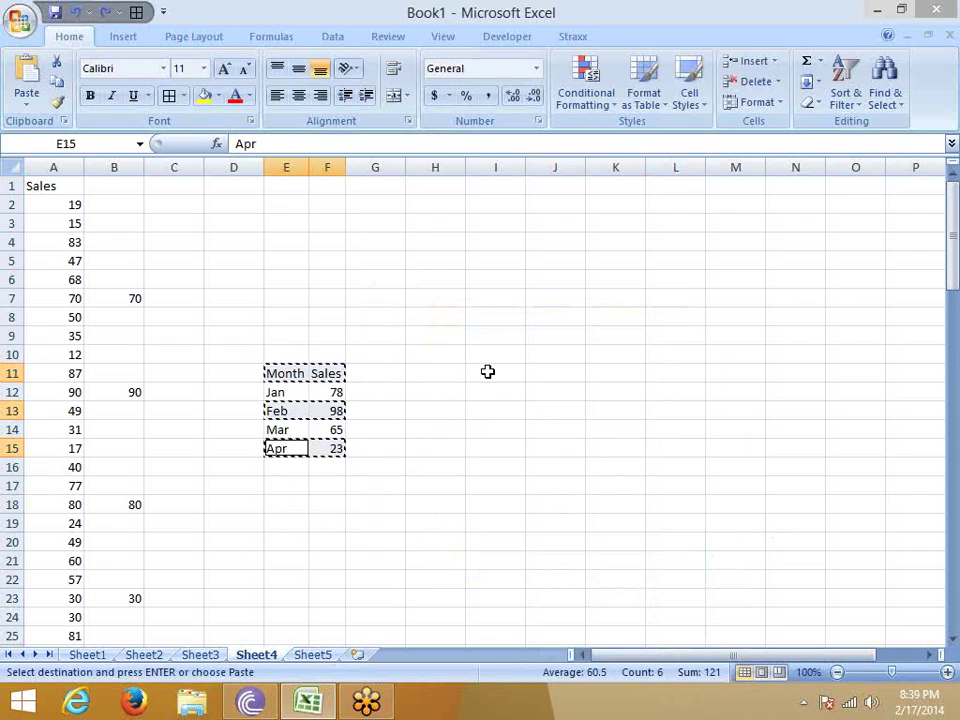
right_click(489, 372)
left_click(546, 446)
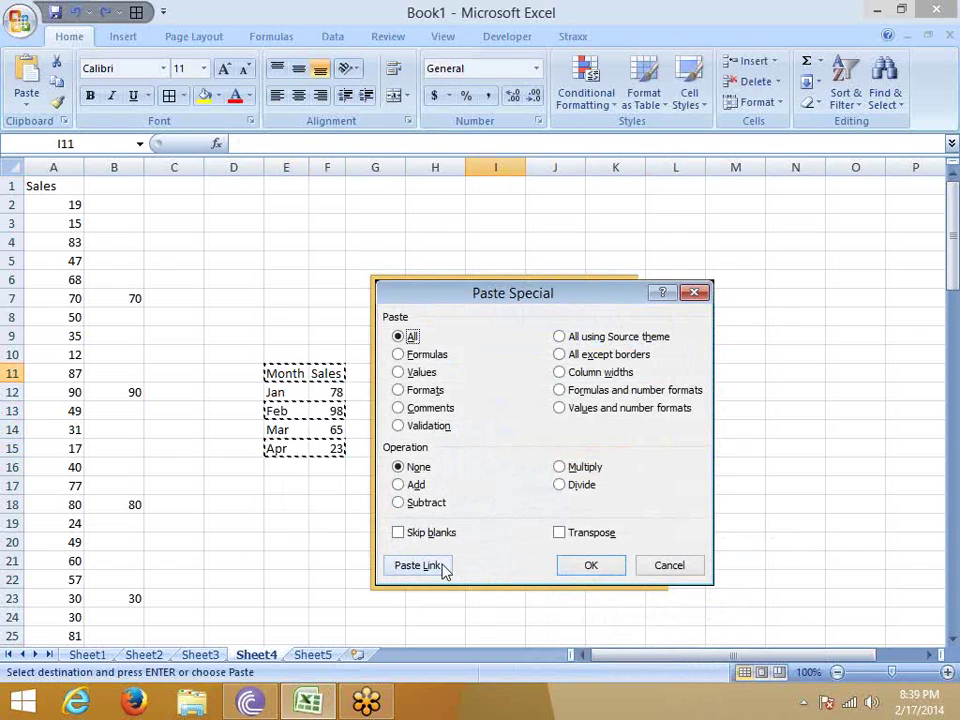
left_click(418, 566)
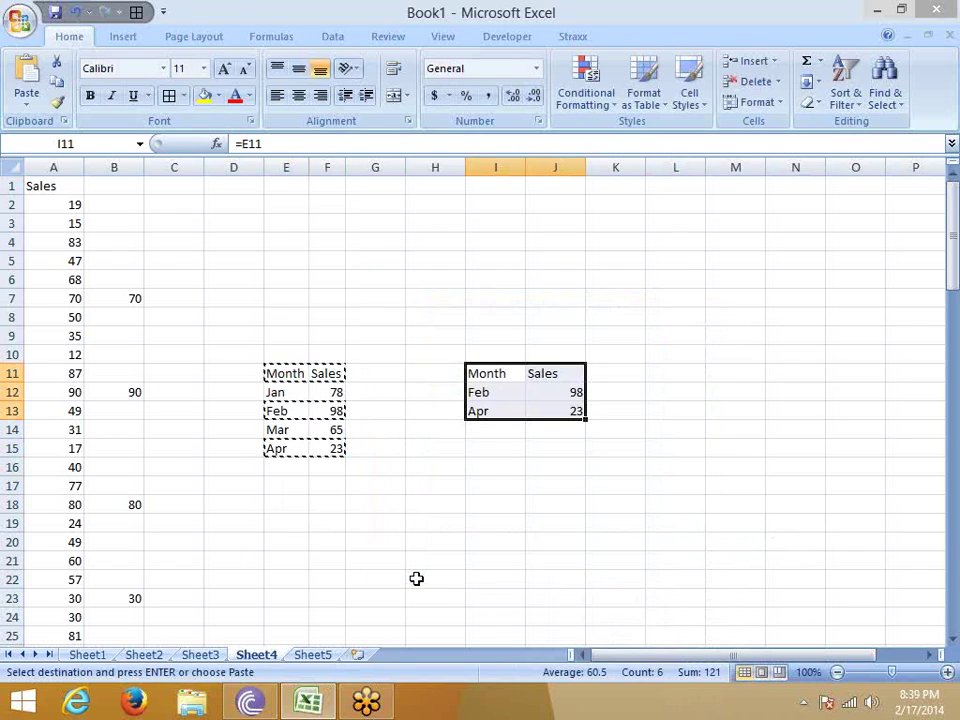
On Sheet5, paste the copied header, Feb and Apr rows as links at A1.
left_click(308, 655)
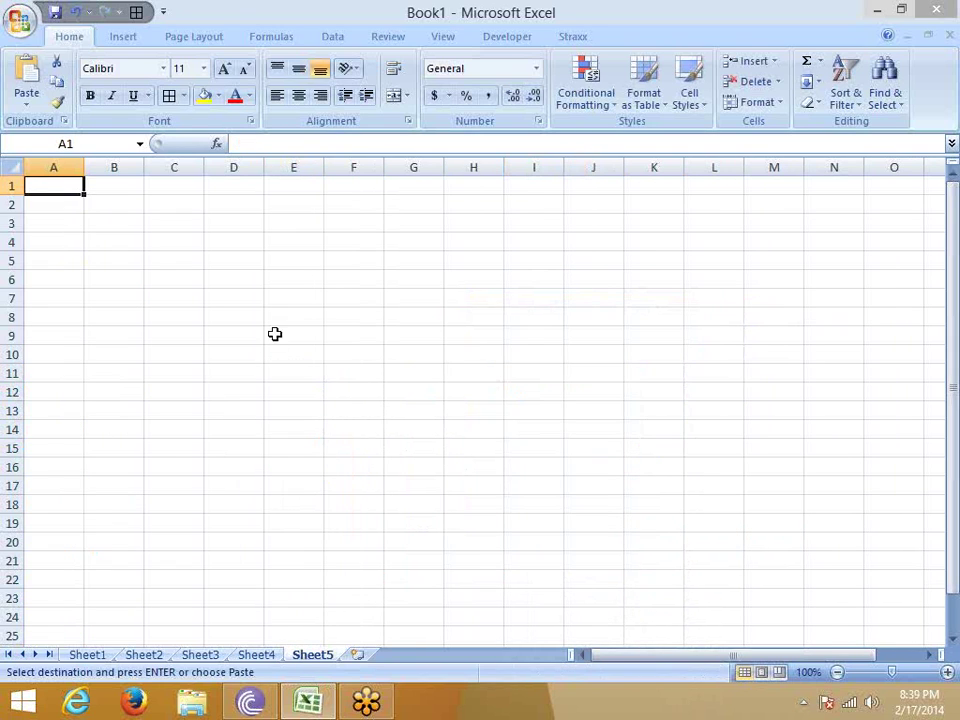
right_click(72, 190)
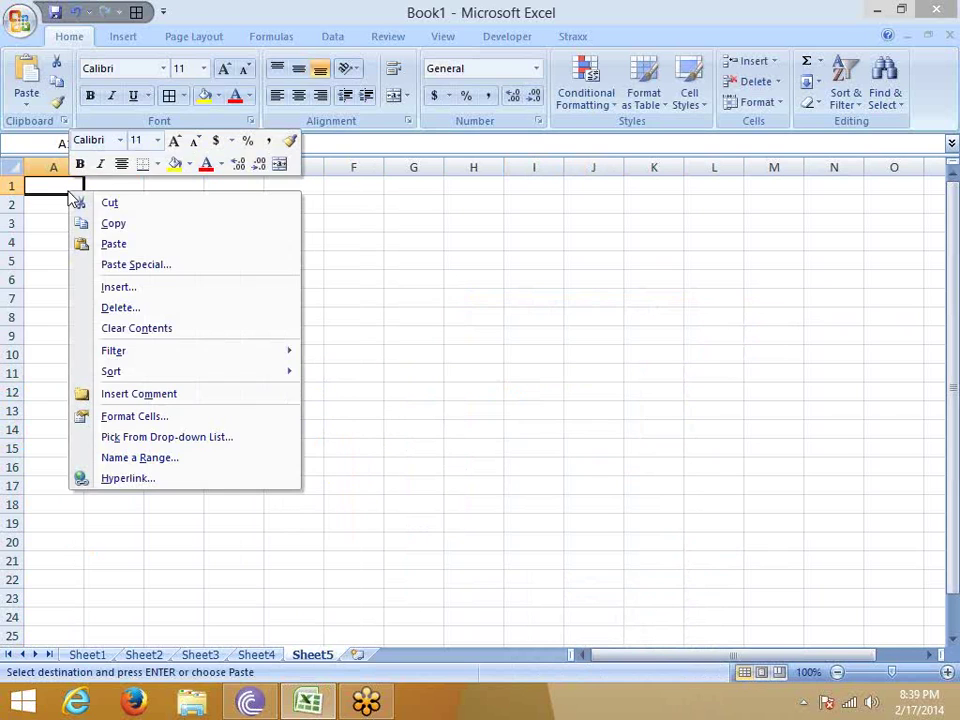
left_click(124, 267)
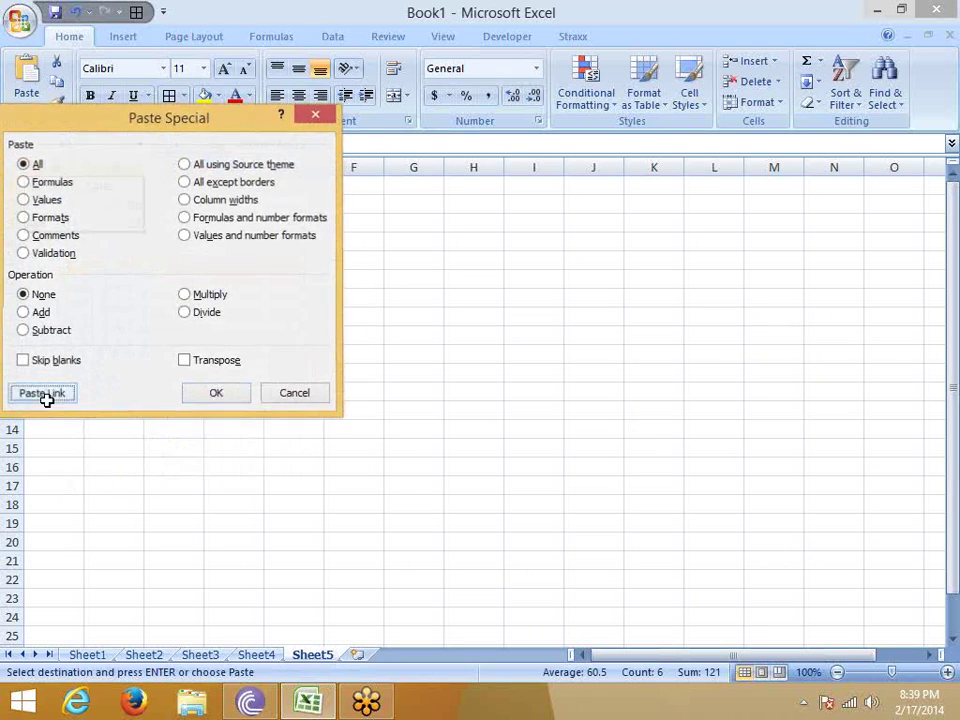
left_click(45, 392)
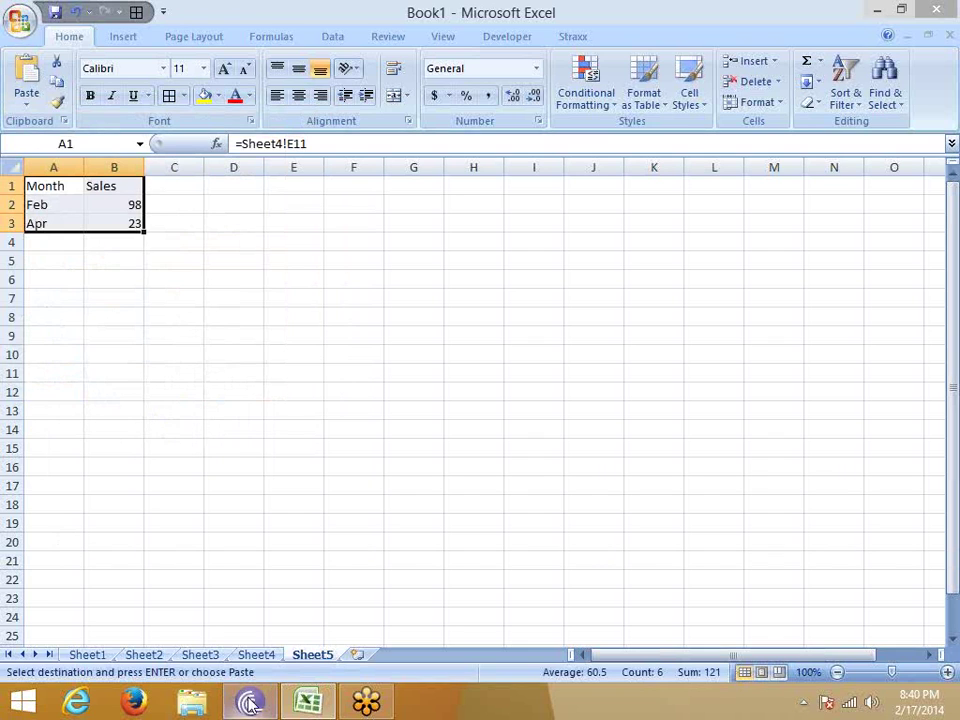
On Sheet4, fill the Month/Sales range E11:F15 yellow and apply All Borders.
left_click(258, 655)
key("Escape")
left_click(364, 456)
left_click_drag(290, 380, 319, 446)
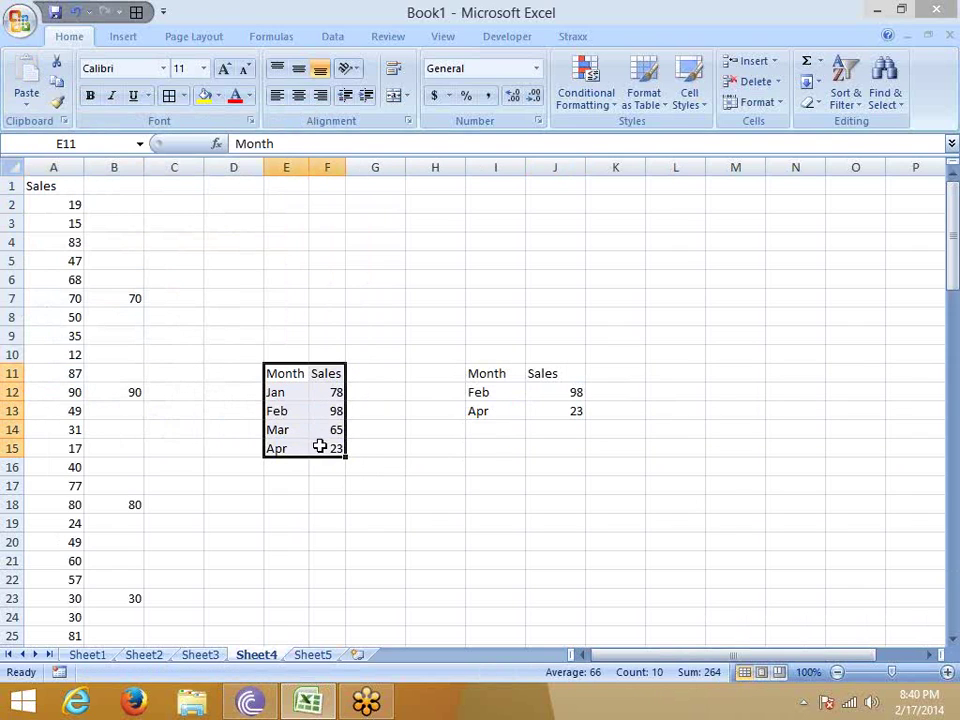
left_click(204, 96)
left_click(172, 105)
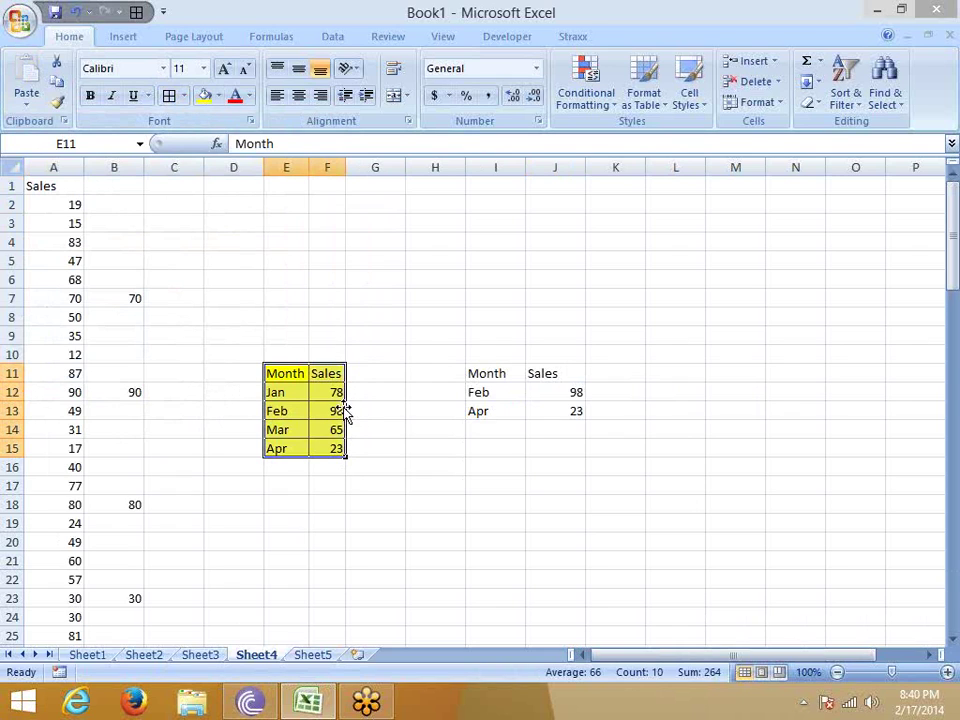
AutoFit column F to its Sales heading and copy the table E11:F15.
left_click_drag(347, 166, 332, 166)
left_click_drag(319, 486, 400, 488)
left_click(318, 374)
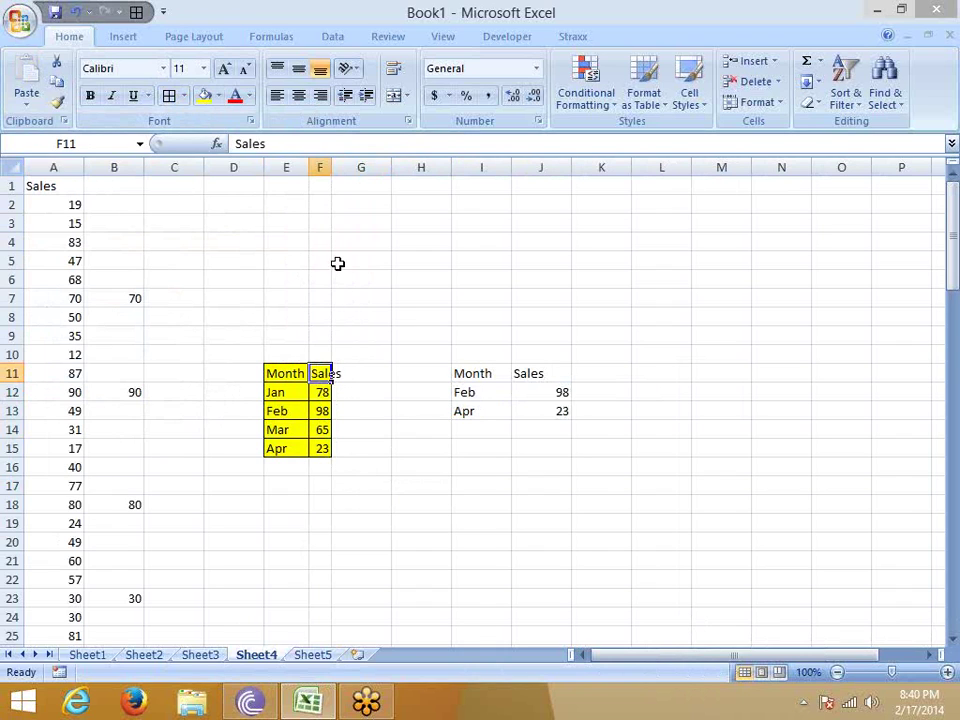
double_click(333, 167)
left_click_drag(272, 371, 321, 448)
key("ctrl+c")
Paste the copied table as a static picture at H6 and move it up toward G4.
left_click(412, 276)
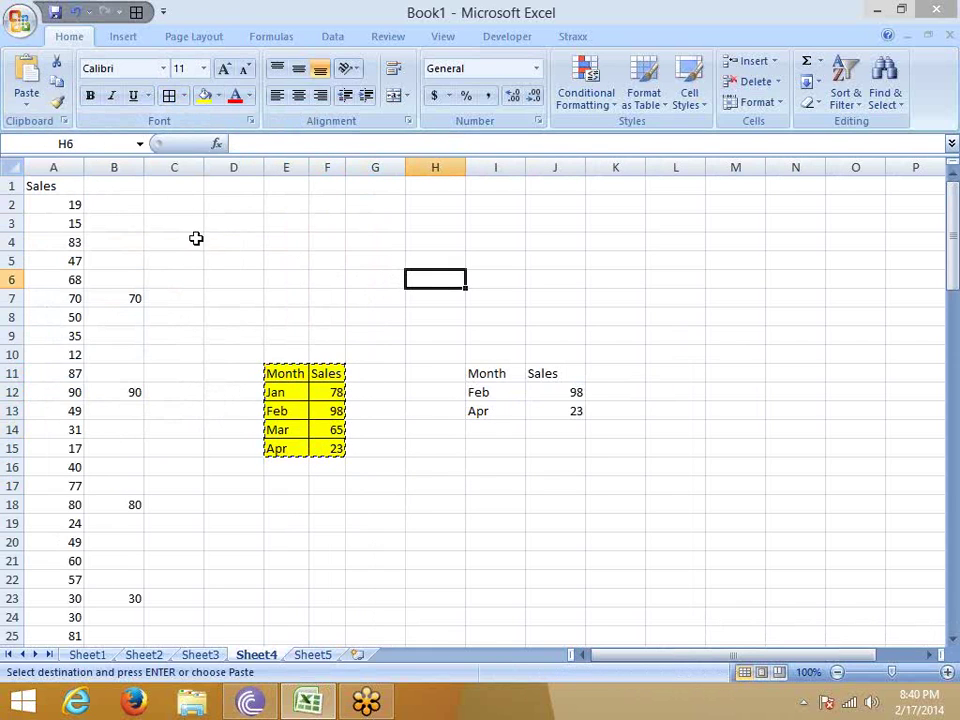
left_click(26, 100)
mouse_move(87, 293)
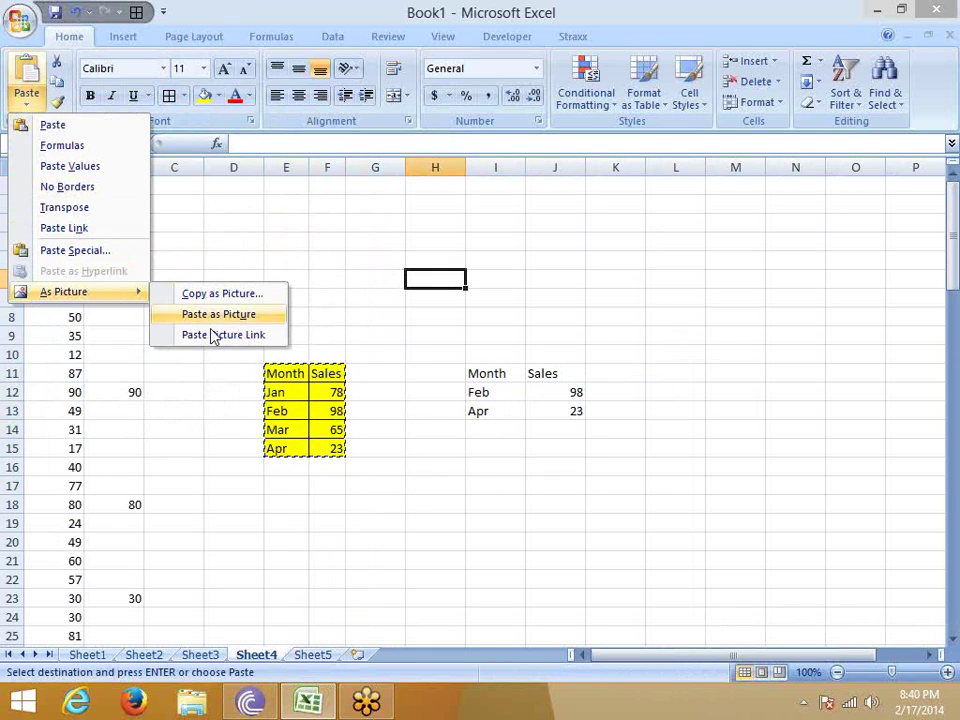
left_click(216, 316)
left_click_drag(451, 323, 383, 291)
key("Escape")
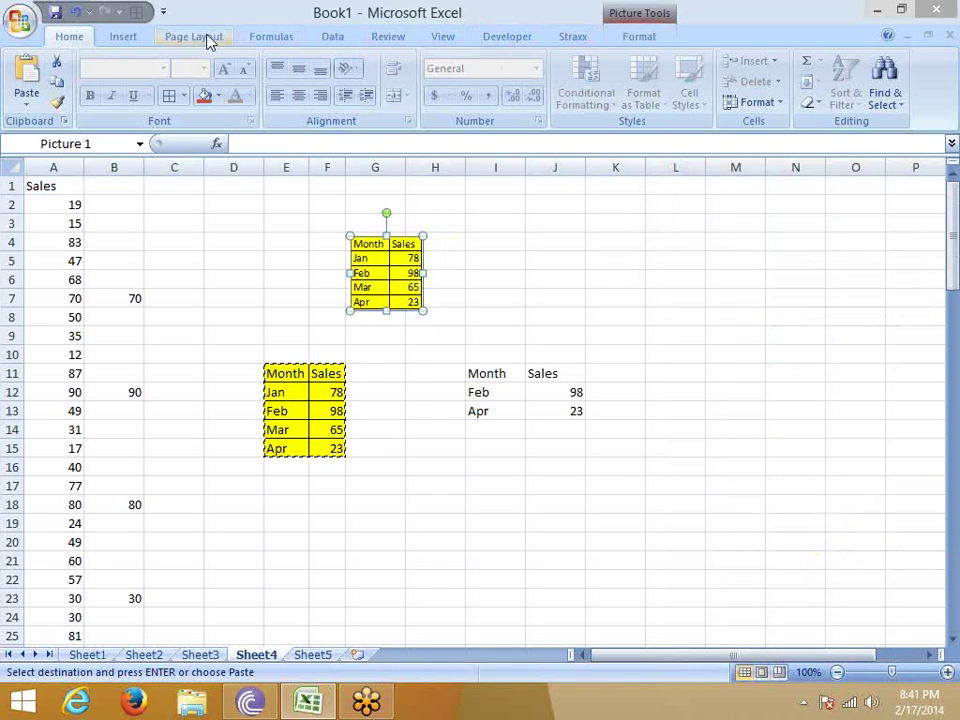
Turn off Gridlines View on the Page Layout tab and deselect the picture.
left_click(212, 38)
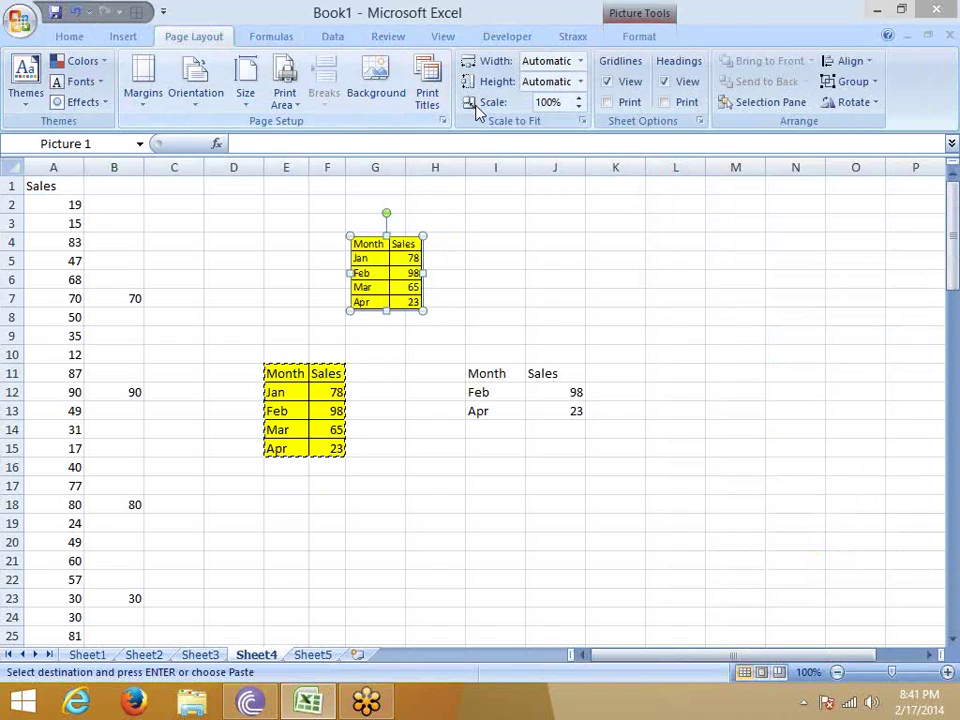
left_click(285, 98)
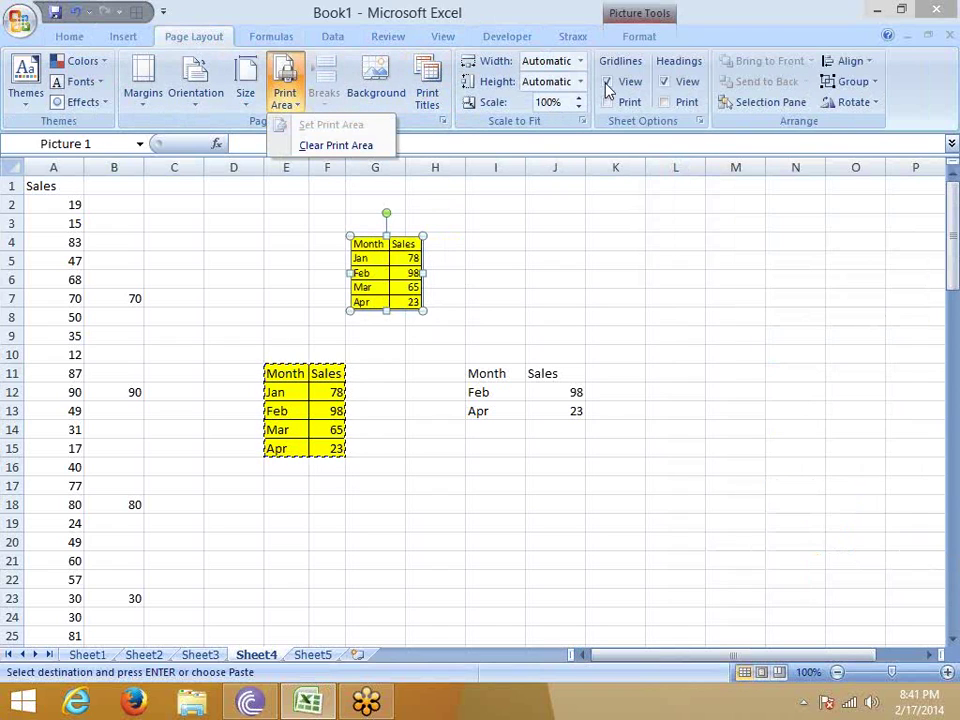
left_click(607, 82)
left_click(527, 260)
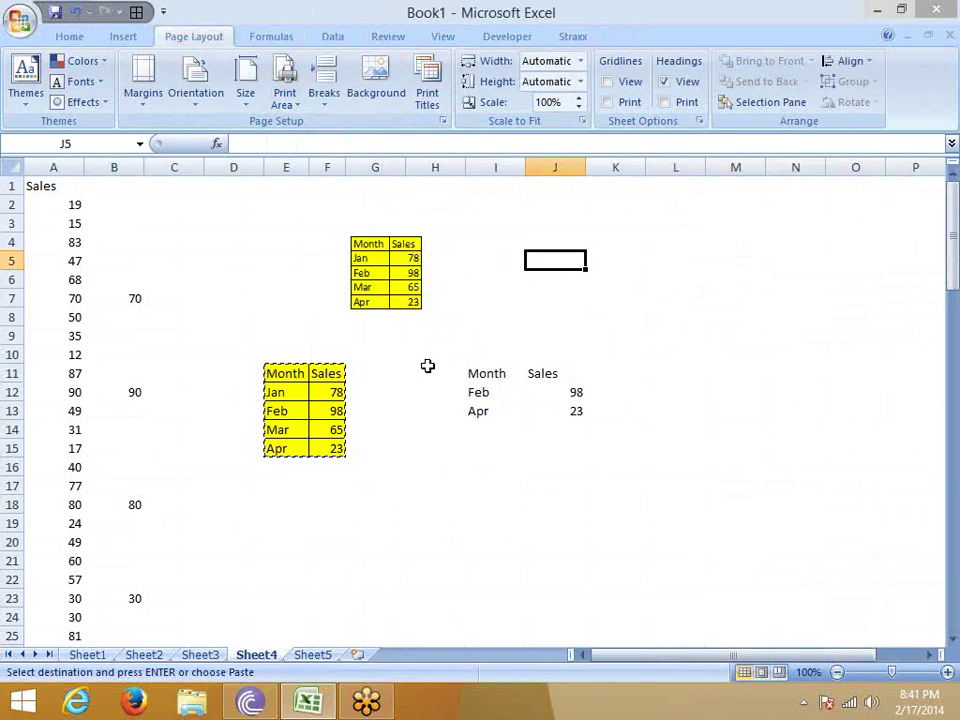
Fill cell F13, holding 98, dark purple.
left_click(337, 407)
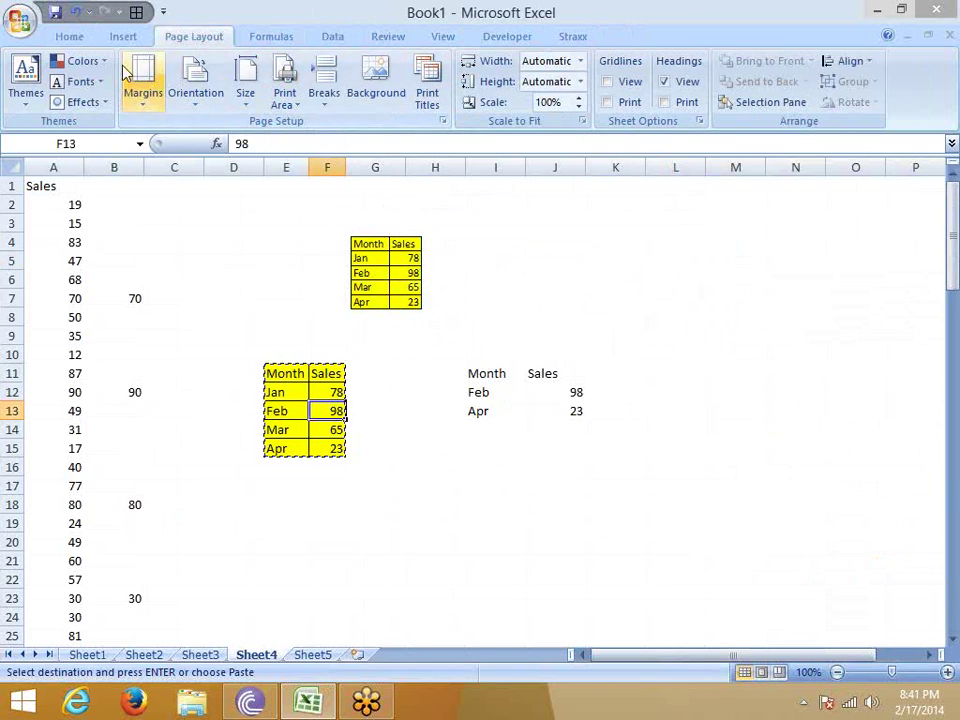
left_click(77, 36)
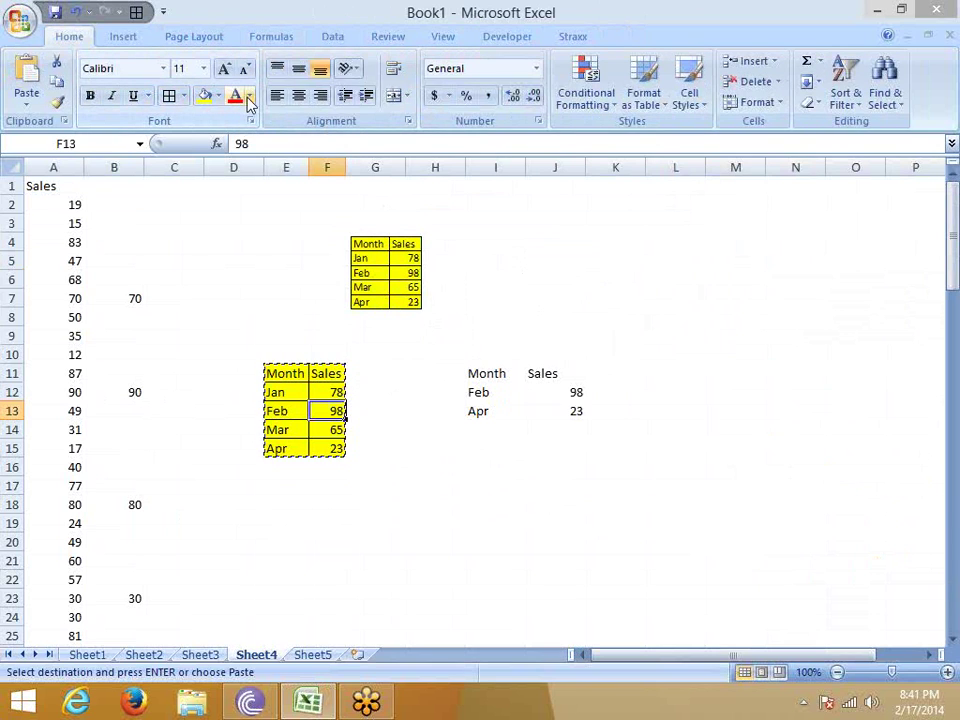
left_click(219, 96)
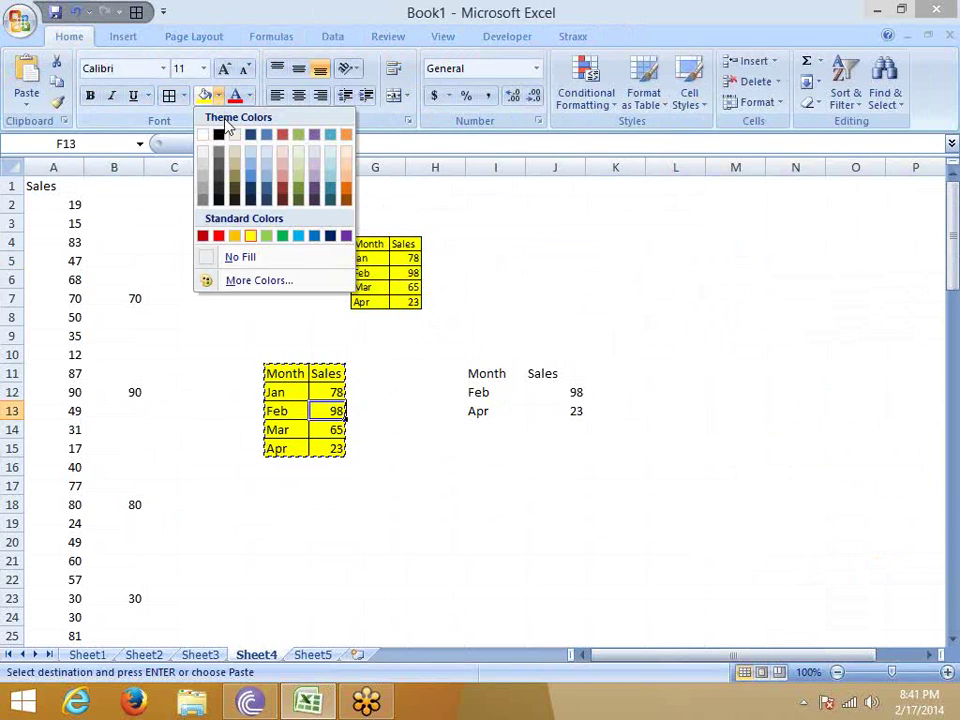
left_click(314, 201)
left_click(378, 374)
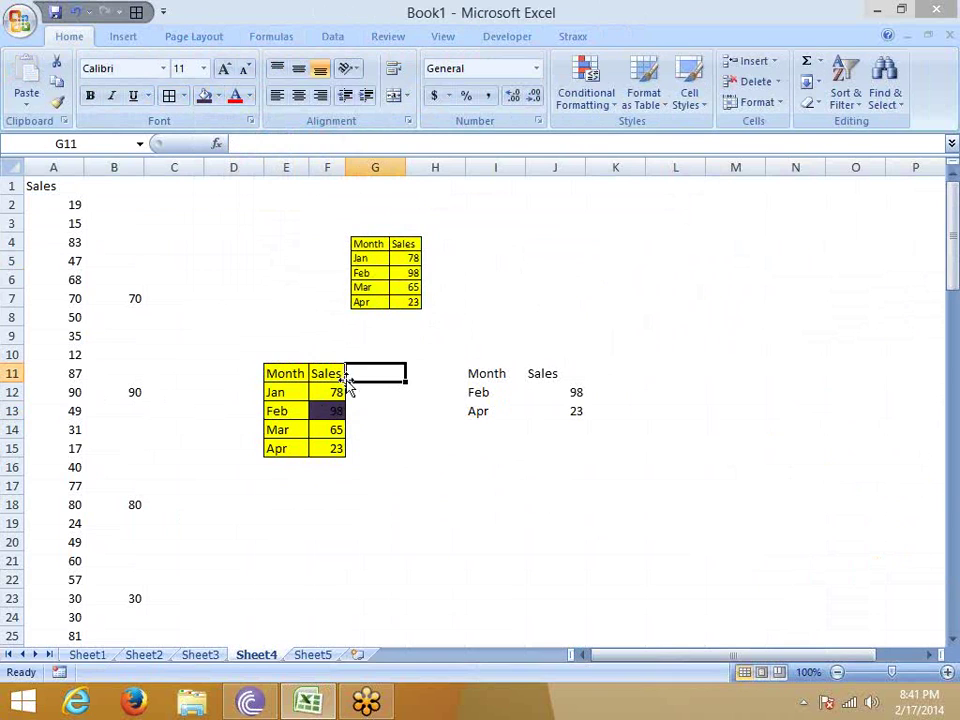
Paste a live linked picture of E11:F15 at J4 and drag it left to about I4.
left_click(376, 284)
left_click_drag(292, 372, 349, 456)
key("ctrl+c")
left_click(537, 242)
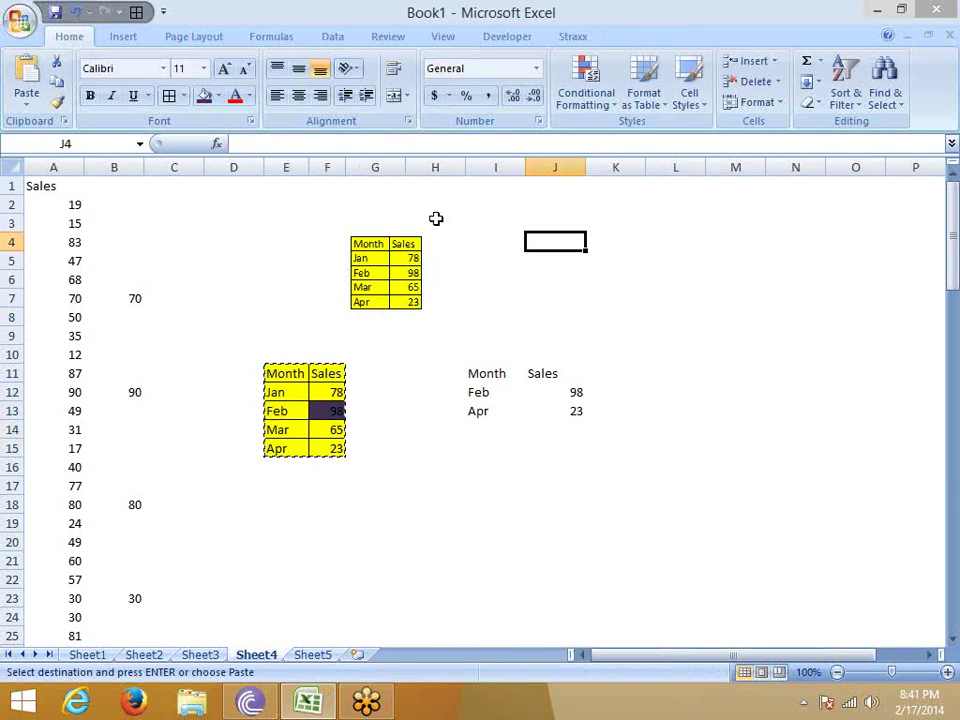
left_click(27, 100)
mouse_move(93, 292)
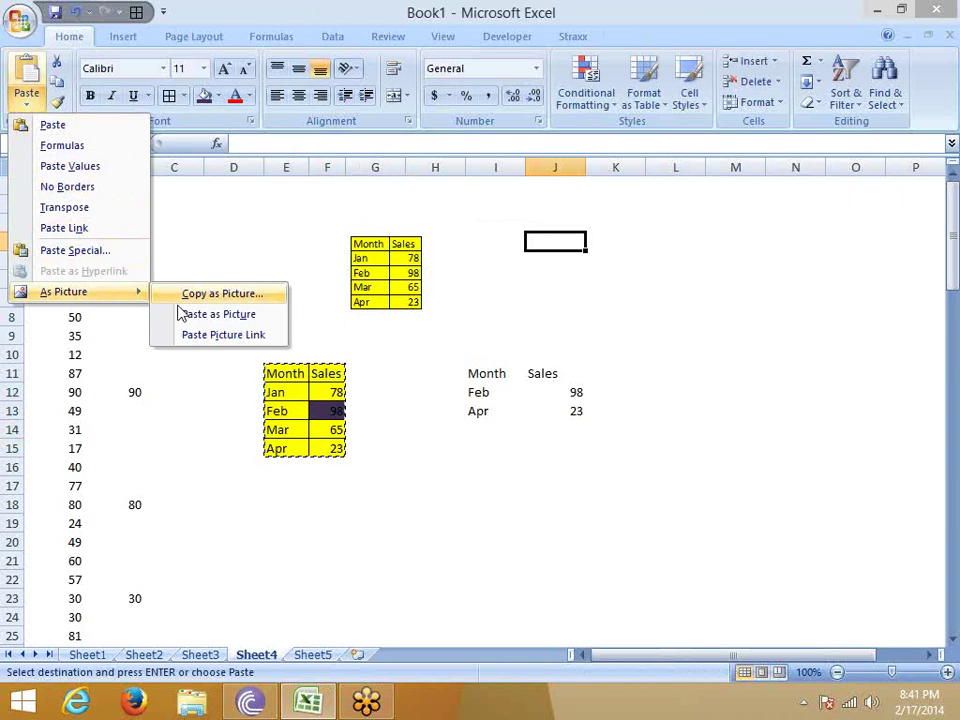
left_click(196, 340)
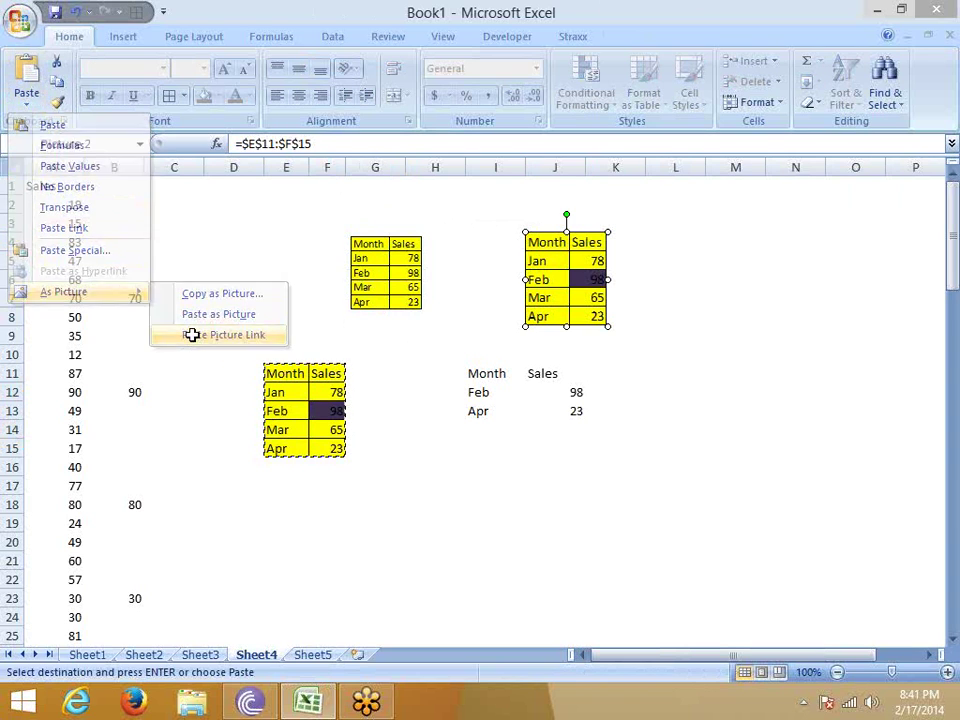
left_click_drag(545, 278, 497, 266)
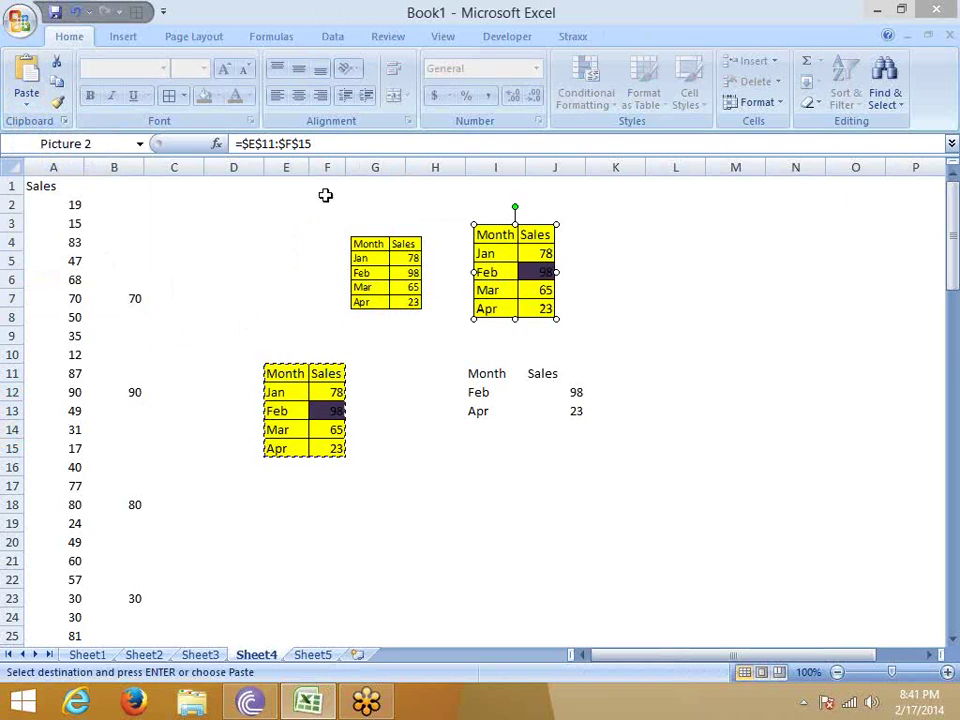
left_click(317, 393)
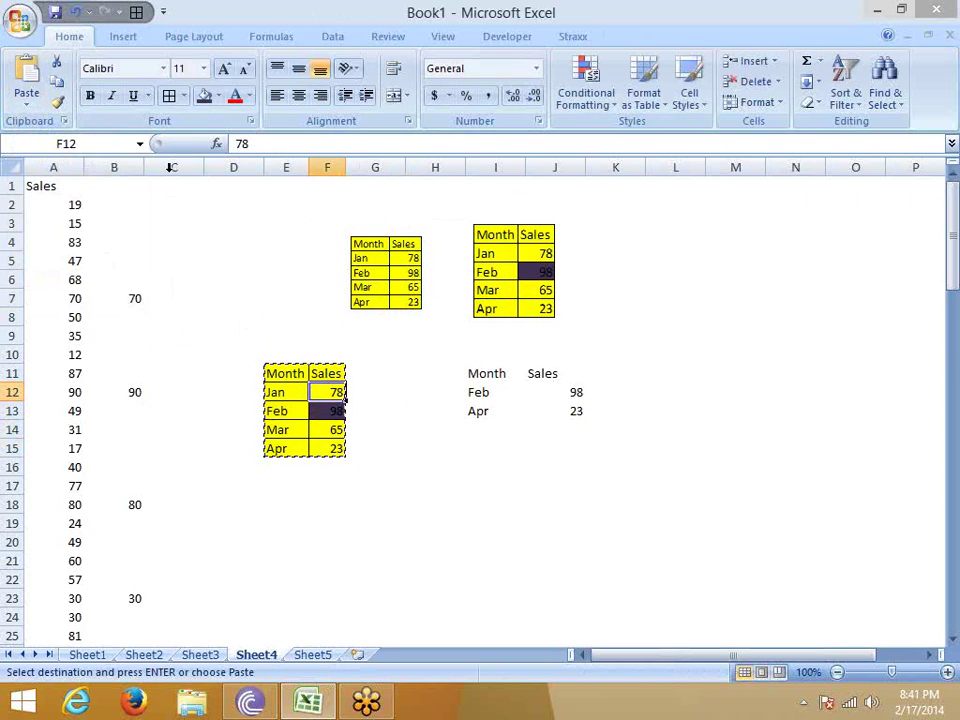
Fill cell F12, holding 78, light blue.
left_click(218, 96)
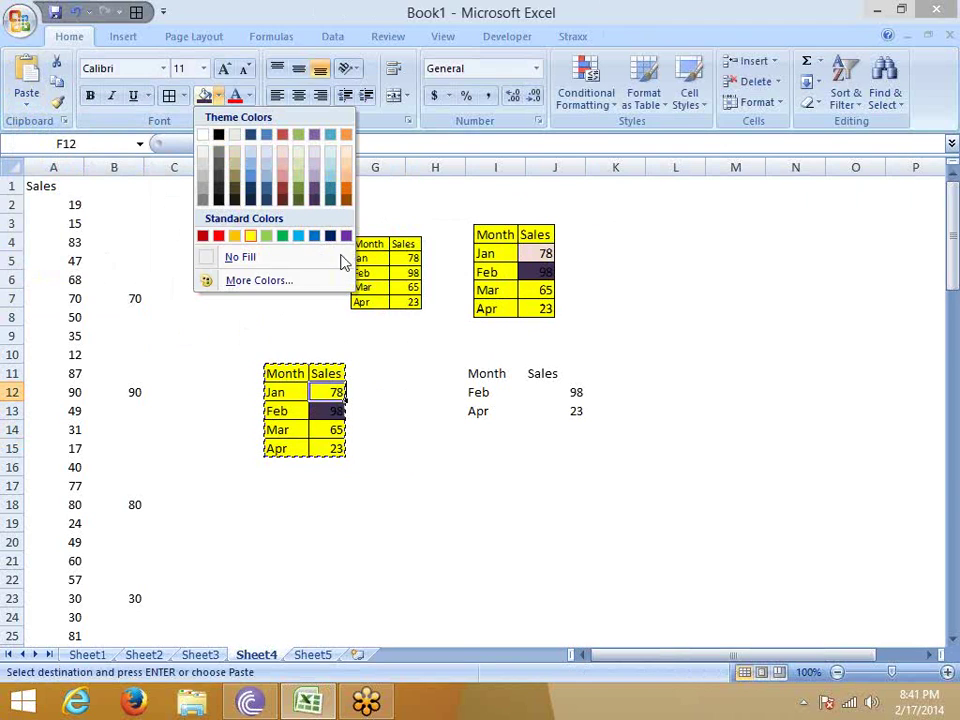
left_click(333, 186)
left_click(408, 370)
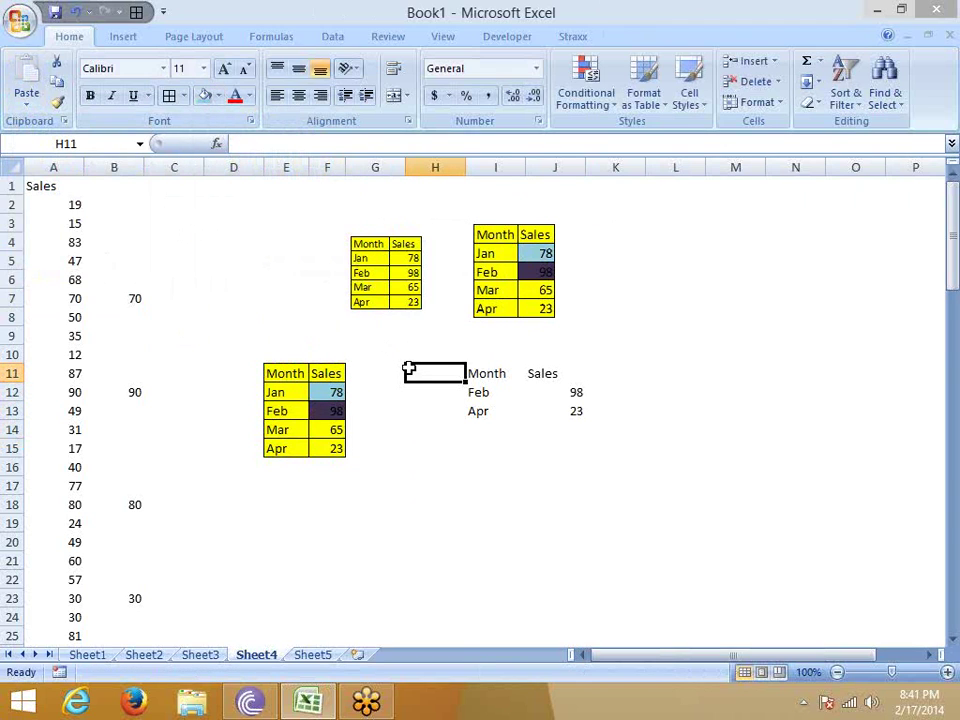
Add a May row with sales 20 in E16:F16.
left_click(278, 466)
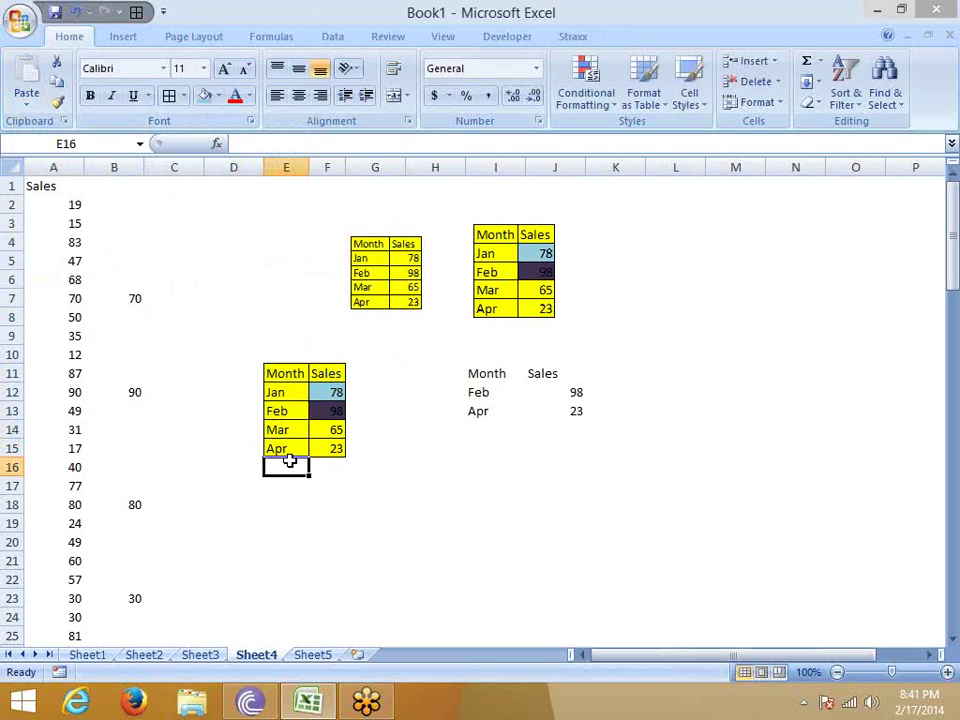
type("May")
key("Tab")
type("20")
key("Return")
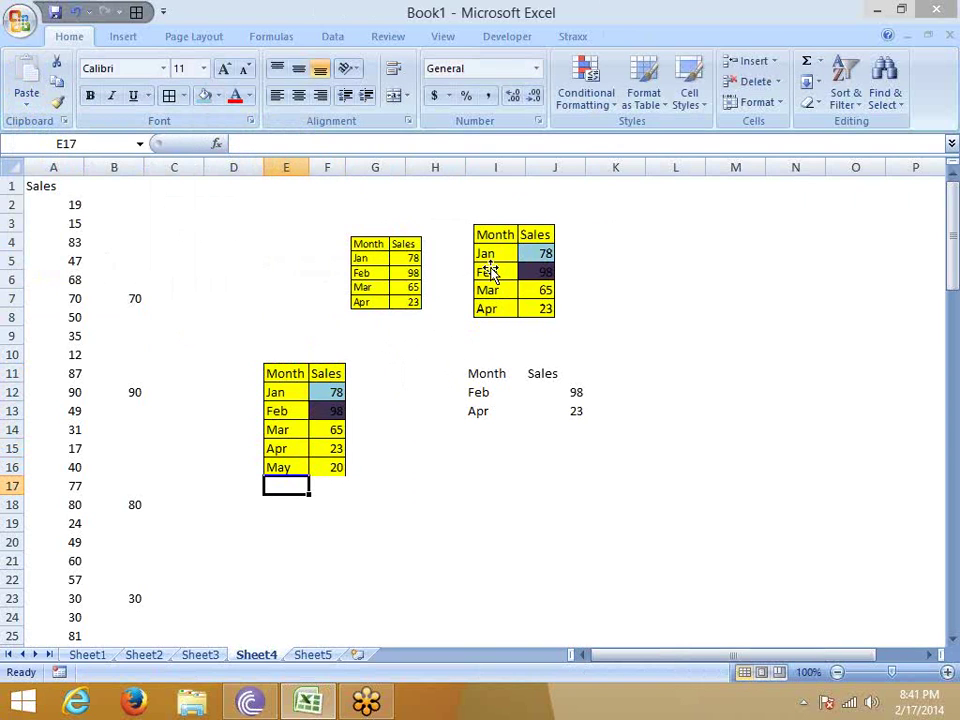
Change the linked picture's range to =$E$11:$F$16 and select the extended table E11:F16.
left_click(490, 272)
left_click(330, 144)
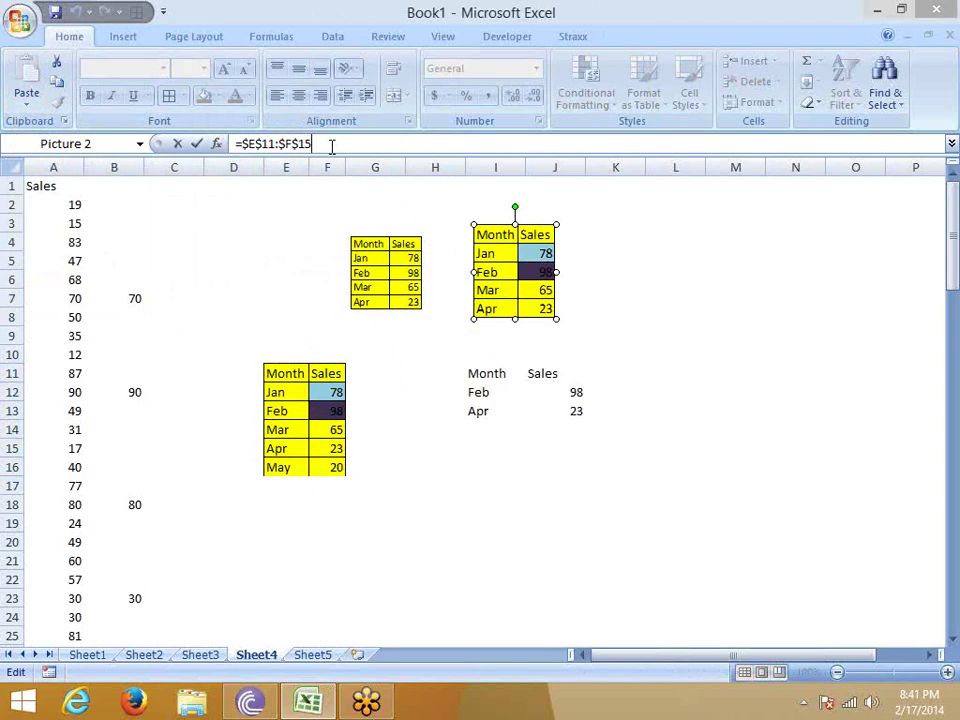
key("BackSpace")
type("6")
key("Return")
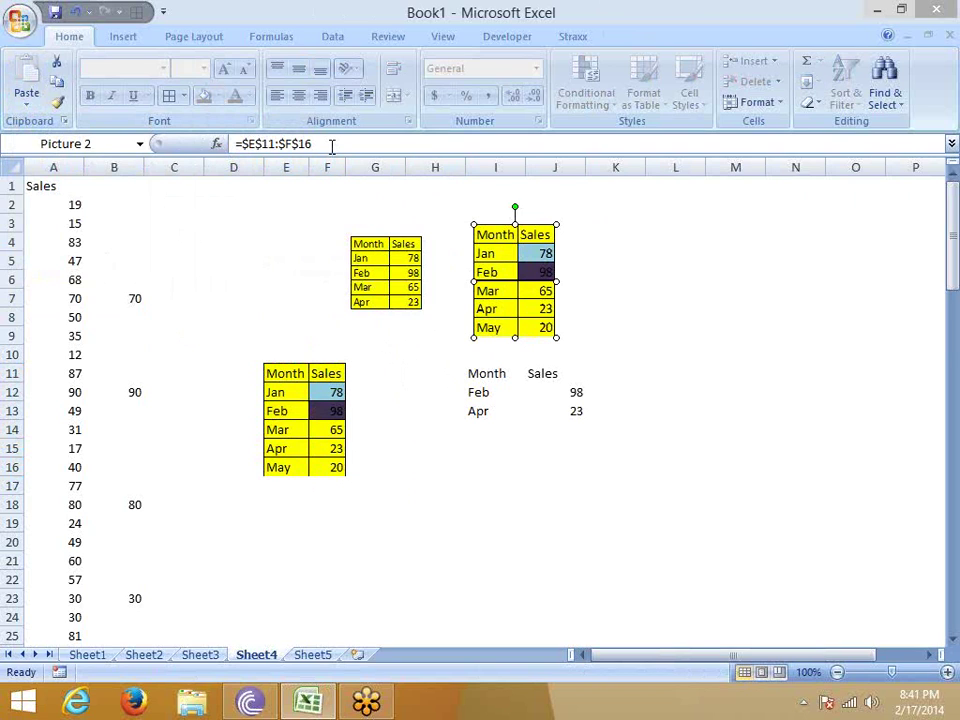
left_click(328, 394)
left_click_drag(270, 369, 337, 469)
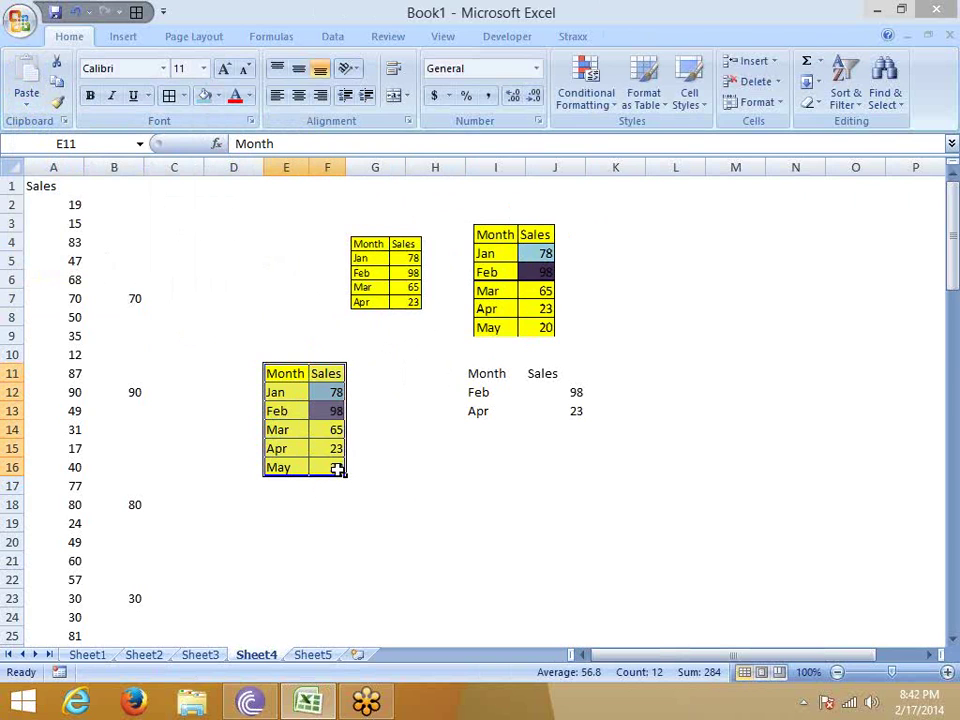
Copy E11:F16, then search 'ou' on the Start screen to launch Outlook 2013.
key("ctrl+c")
key("super")
type("e")
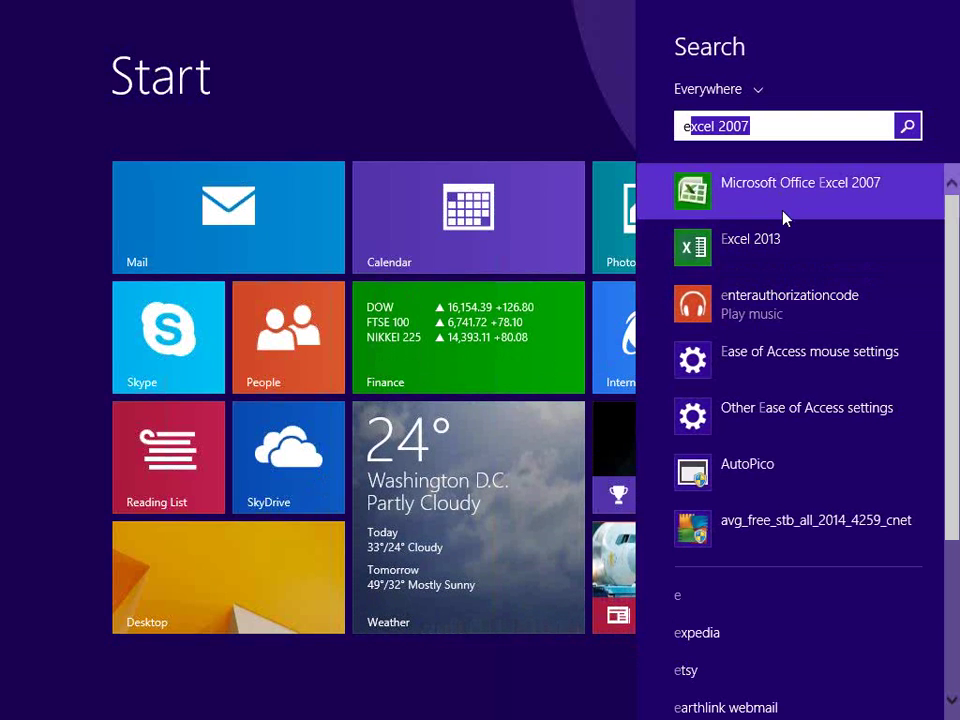
key("BackSpace")
key("BackSpace")
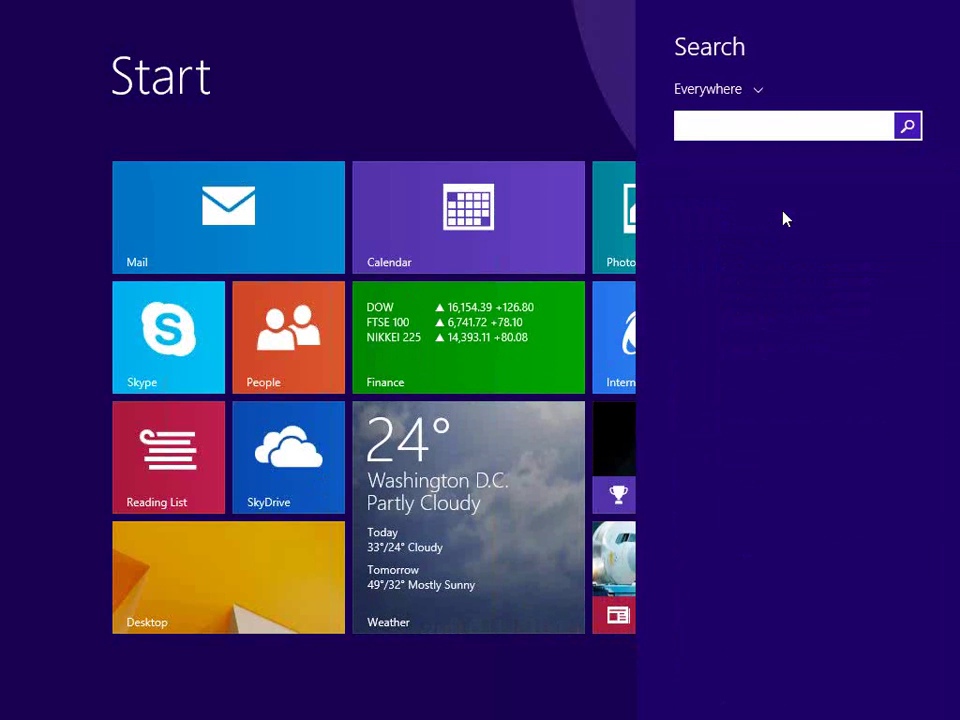
type("ou")
key("Return")
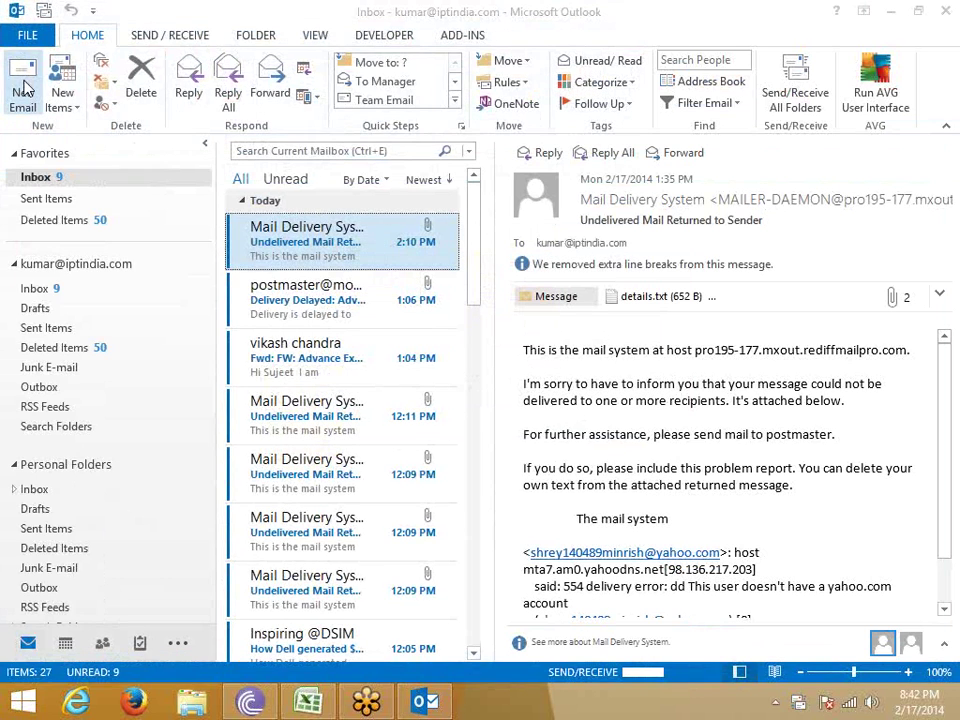
In a new message, Paste Special the table as a linked Excel Worksheet Object.
left_click(24, 92)
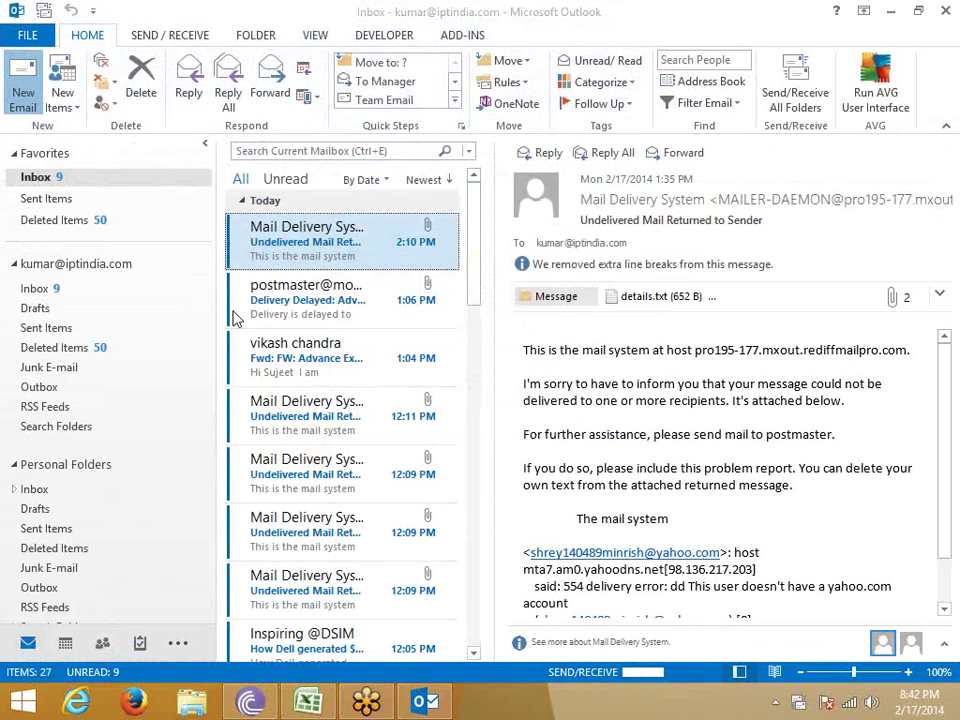
left_click(200, 325)
left_click(24, 105)
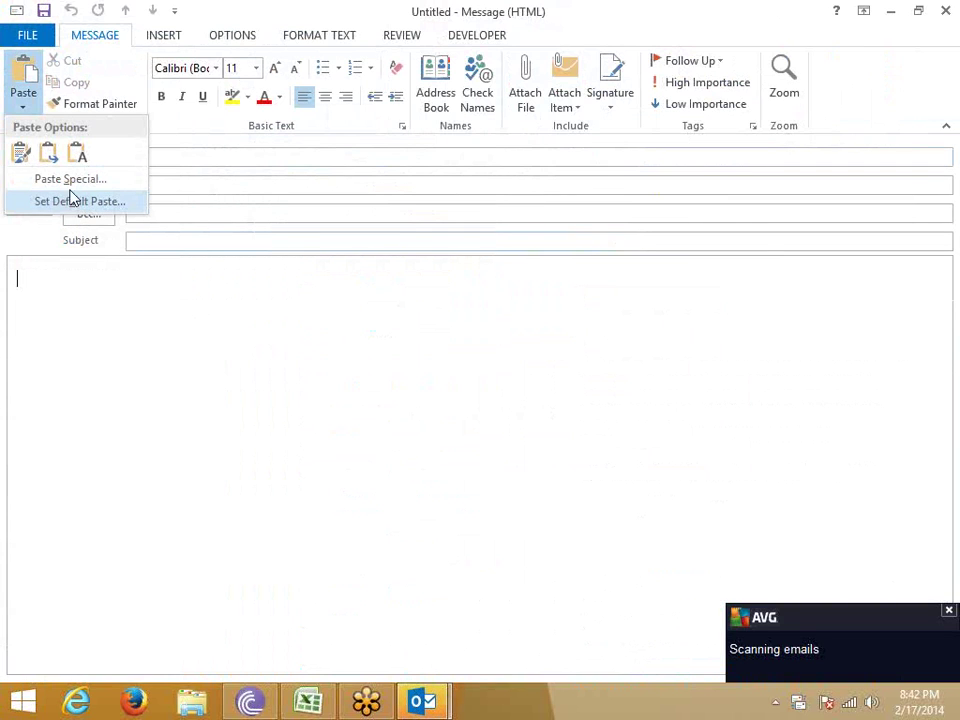
left_click(70, 180)
left_click(270, 275)
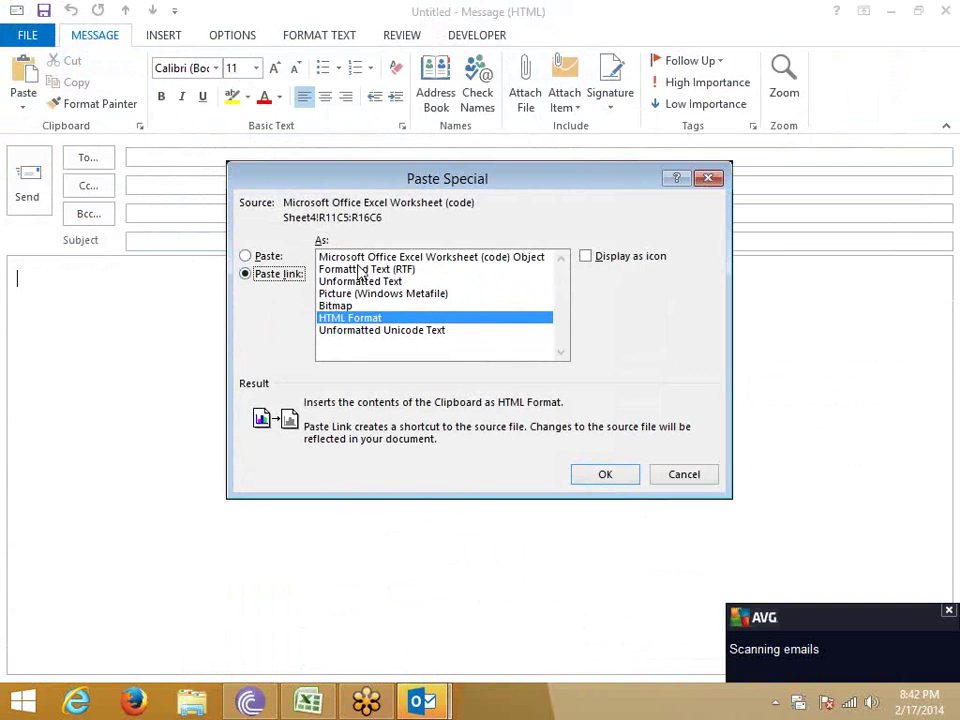
left_click(605, 475)
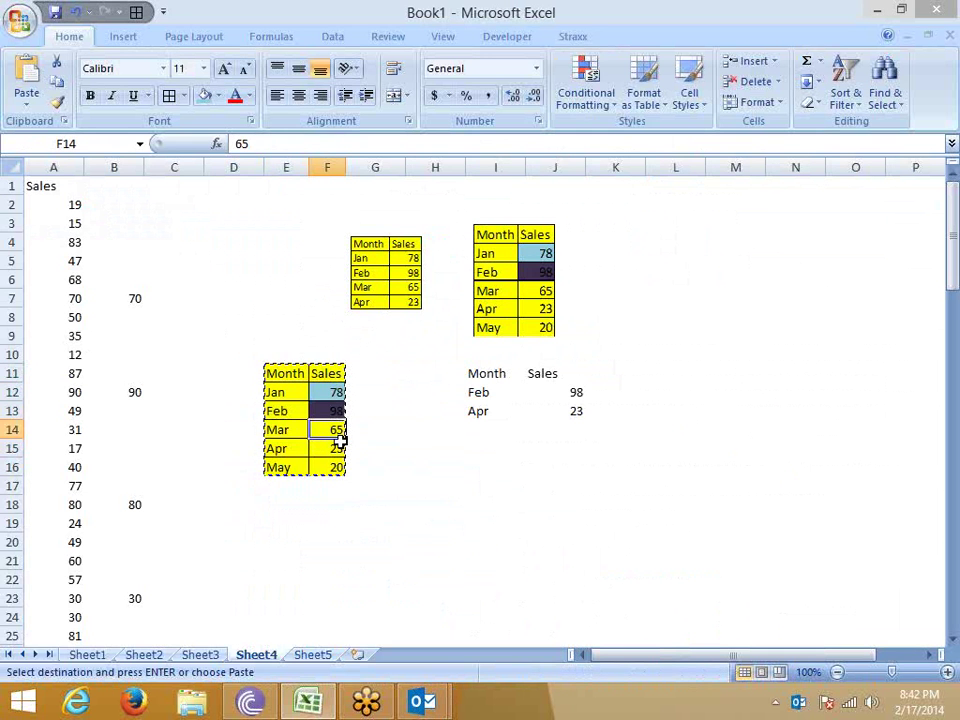
Change Mar sales to 100 in Excel, then Update Link on the pasted table and close the draft.
type("100")
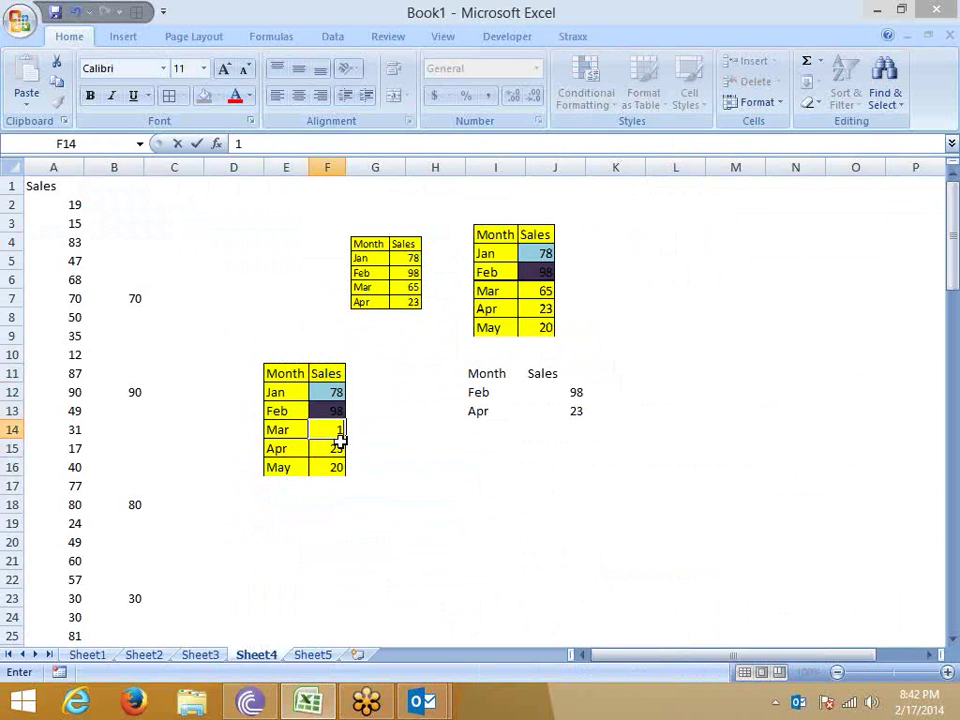
left_click(431, 466)
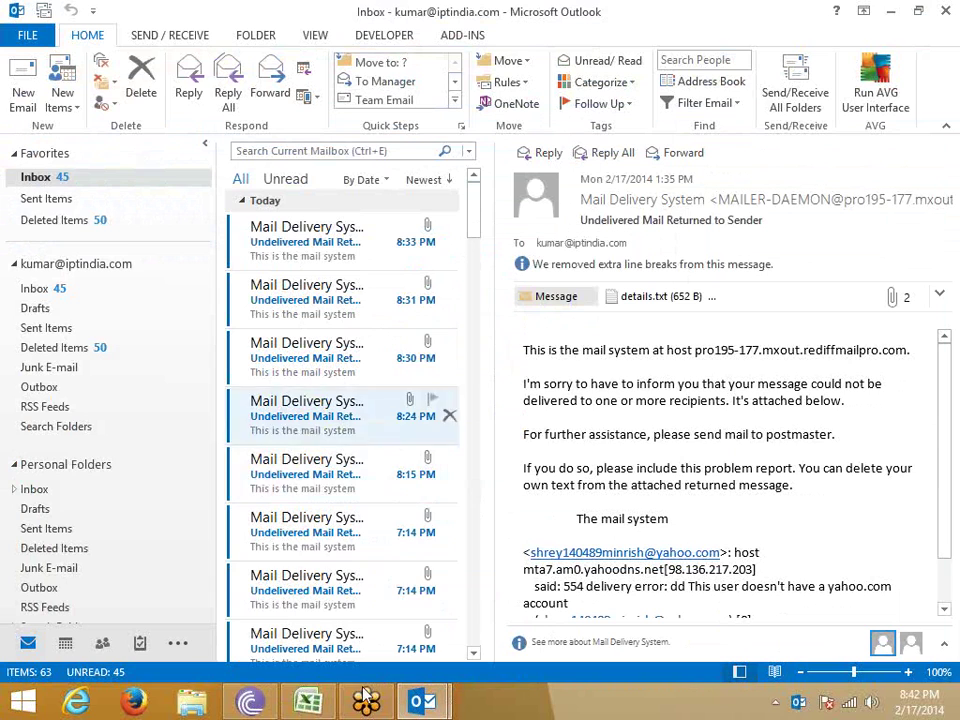
mouse_move(456, 709)
left_click(500, 615)
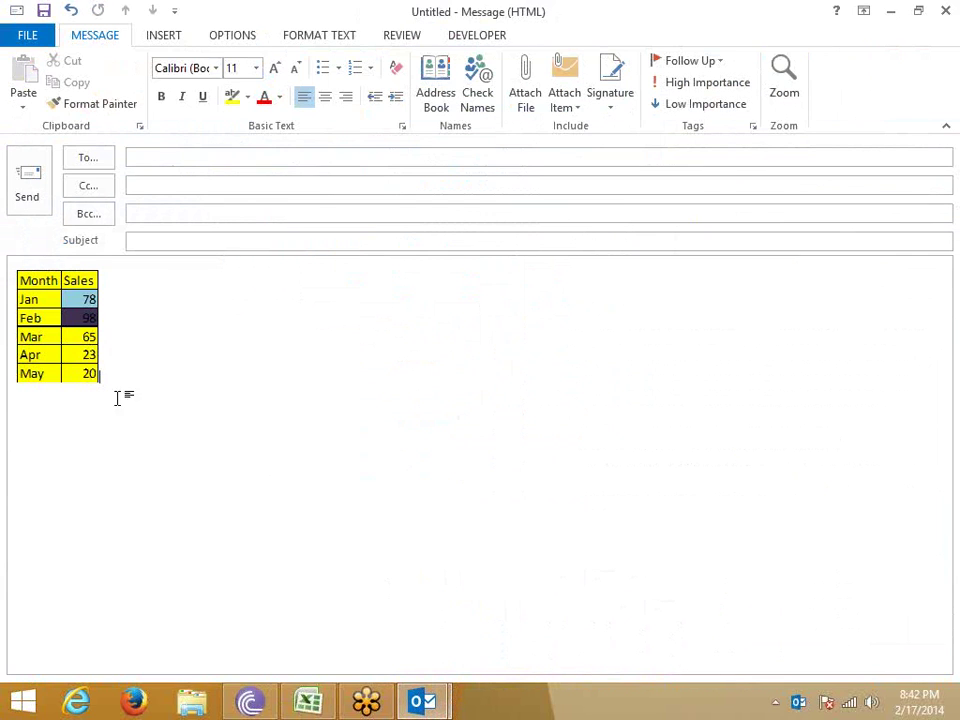
right_click(83, 360)
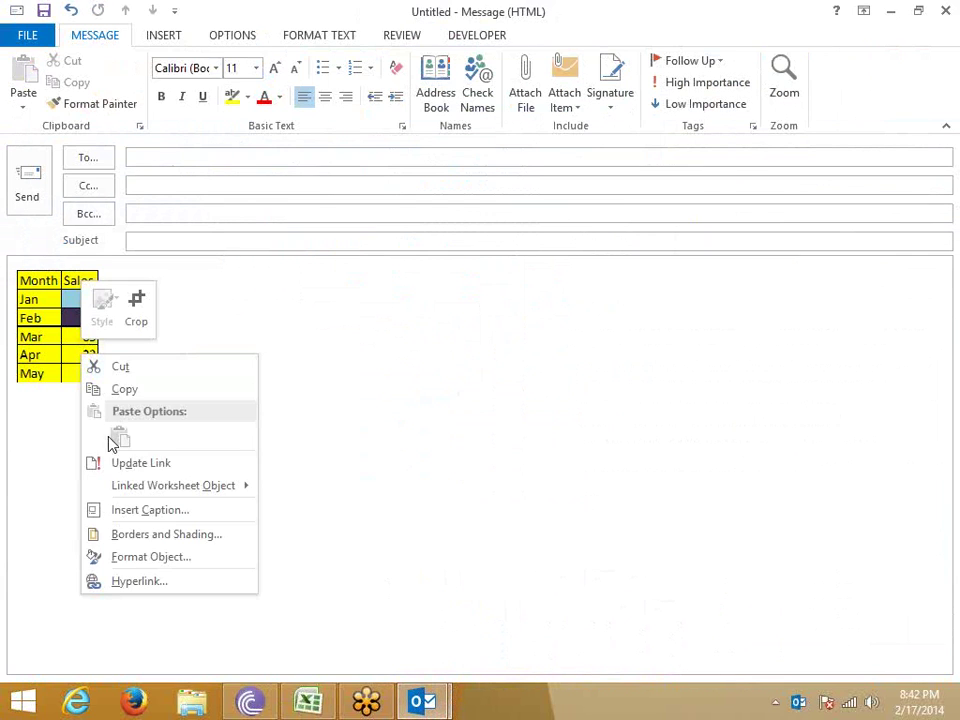
left_click(120, 465)
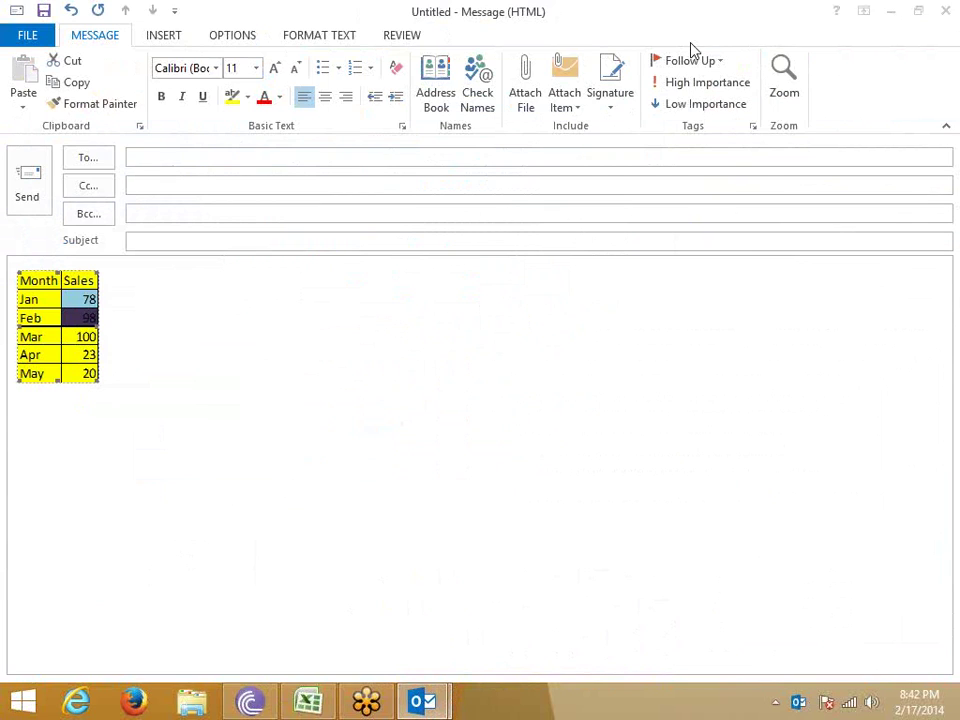
left_click(945, 10)
Discard the draft, then delete a run of undelivered-mail notices and the postmaster delay notice.
left_click(480, 404)
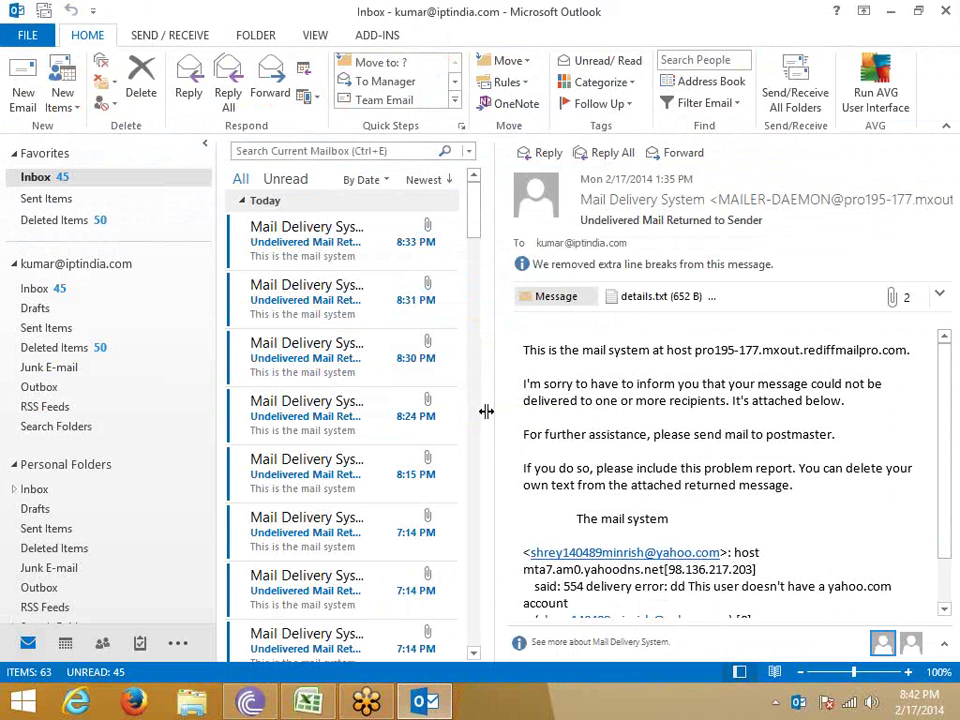
left_click(343, 259)
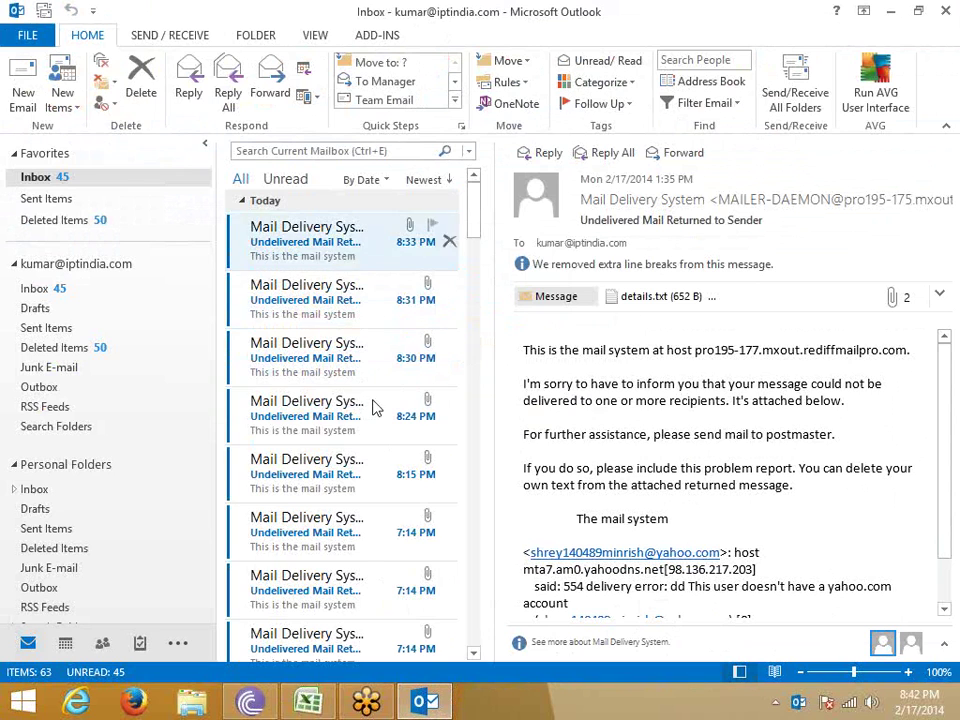
scroll(375, 407, "down", 3)
scroll(345, 488, "down", 10)
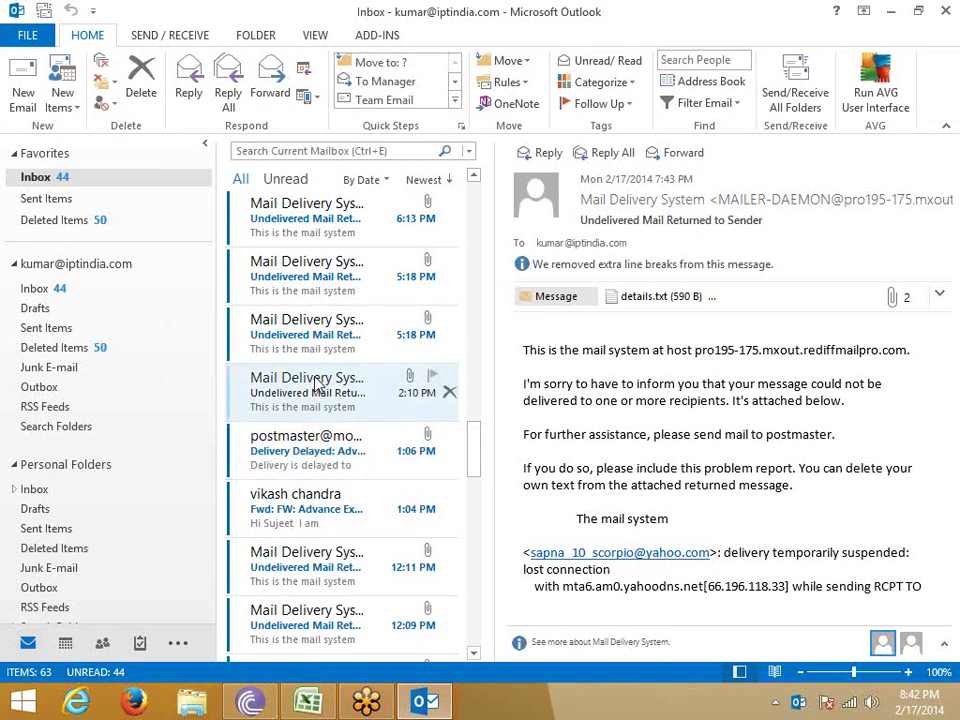
left_click(315, 385, "shift")
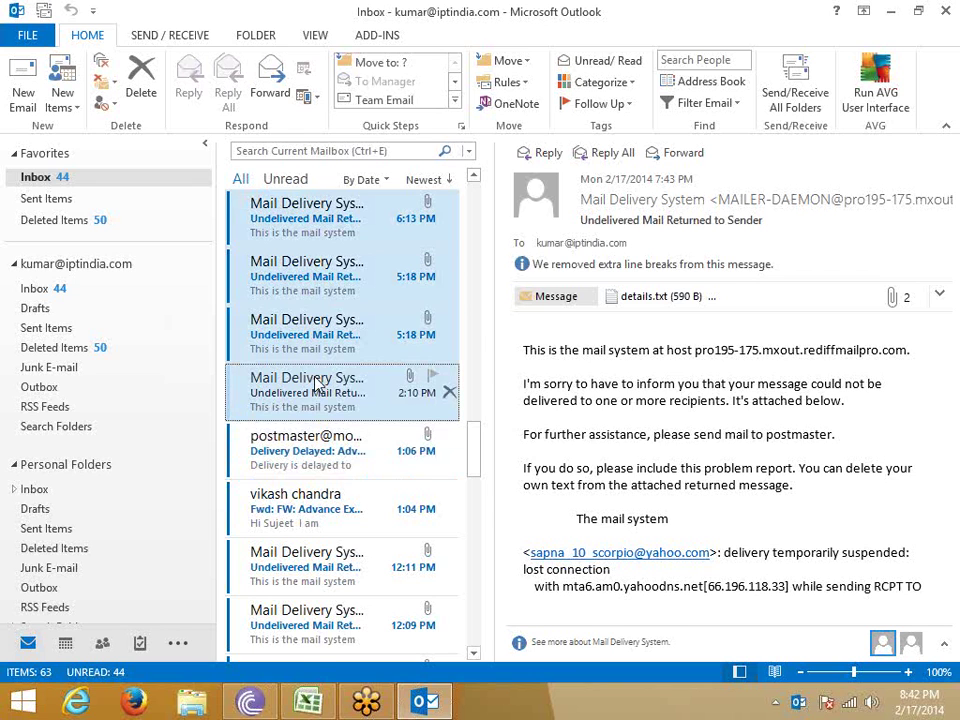
key("Delete")
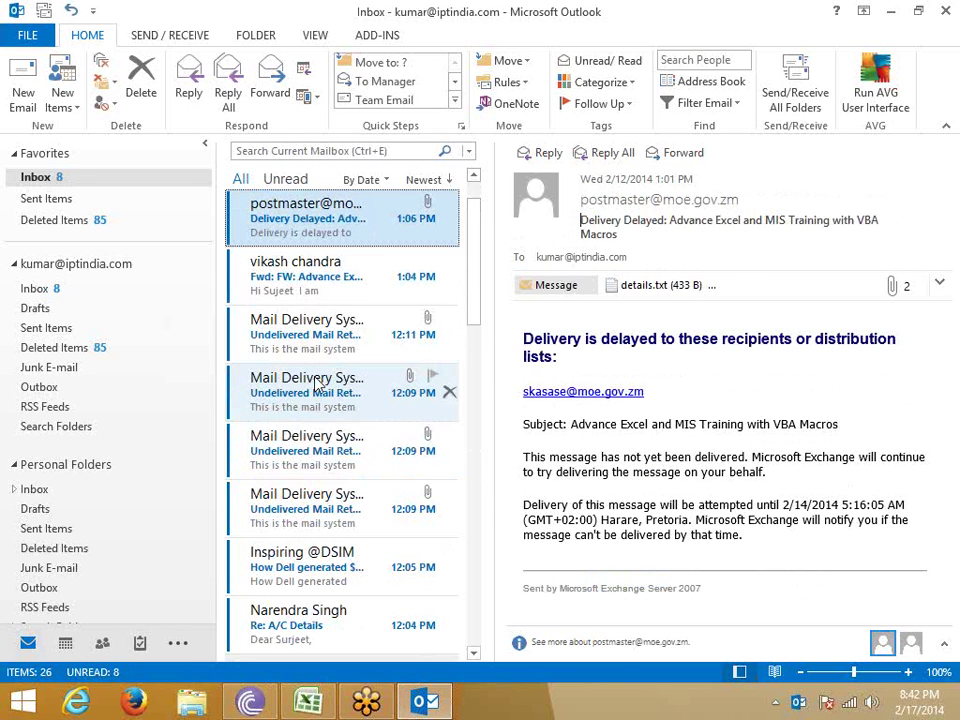
key("Delete")
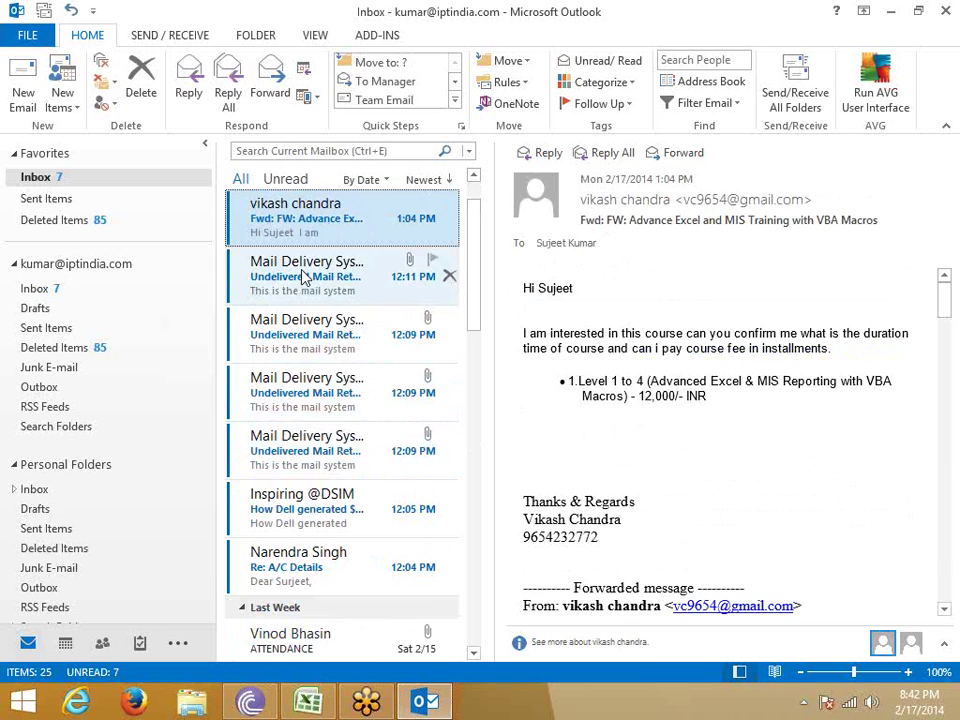
left_click(305, 277)
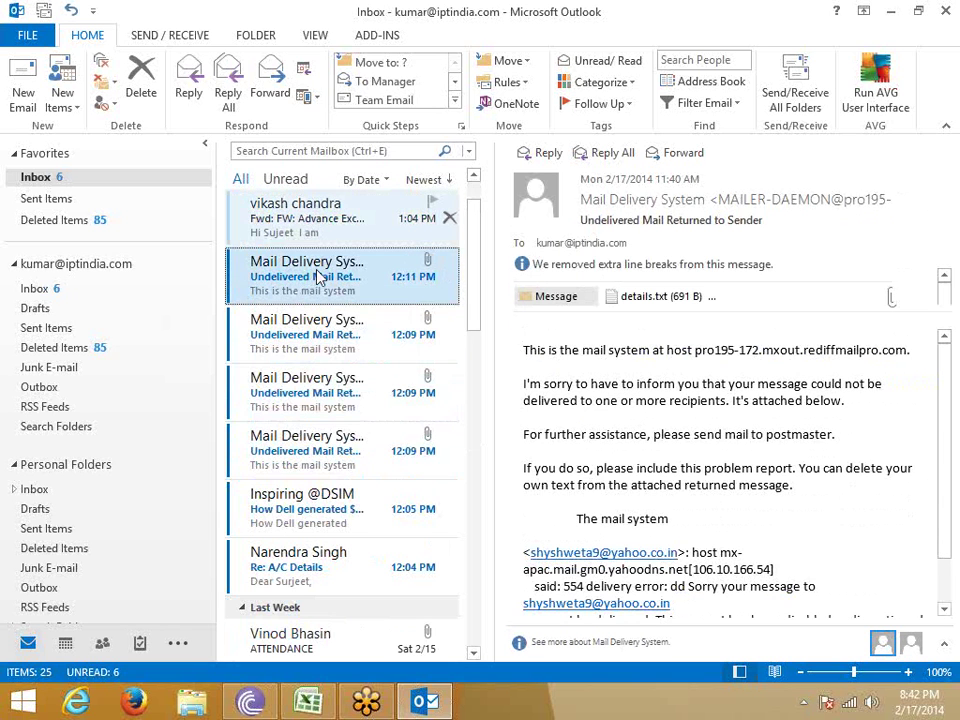
key("Up")
left_click(318, 298)
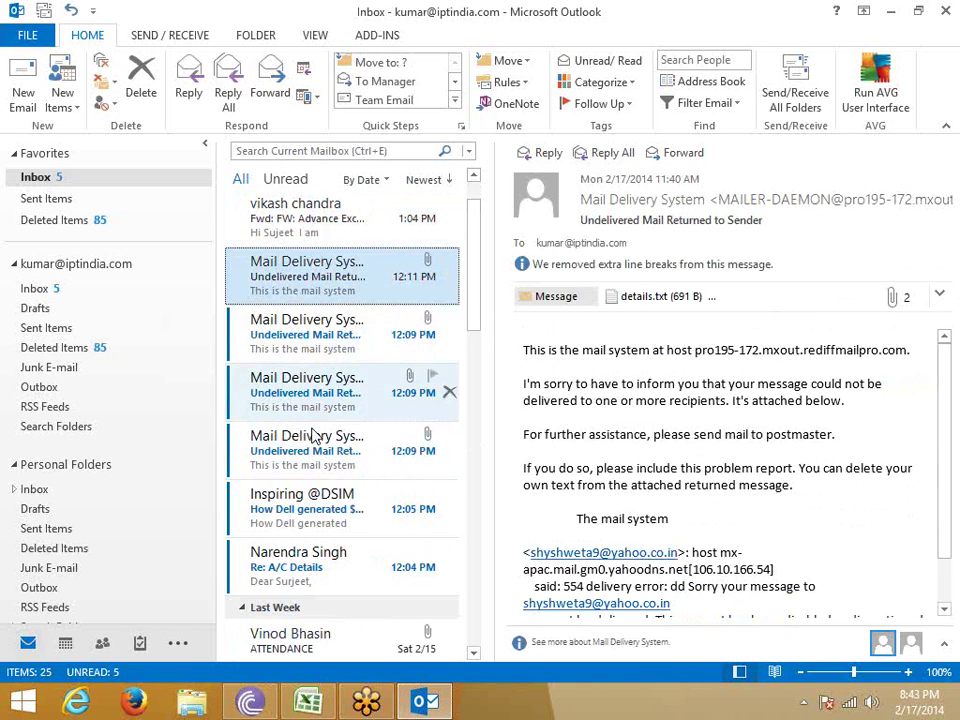
left_click(330, 472, "shift")
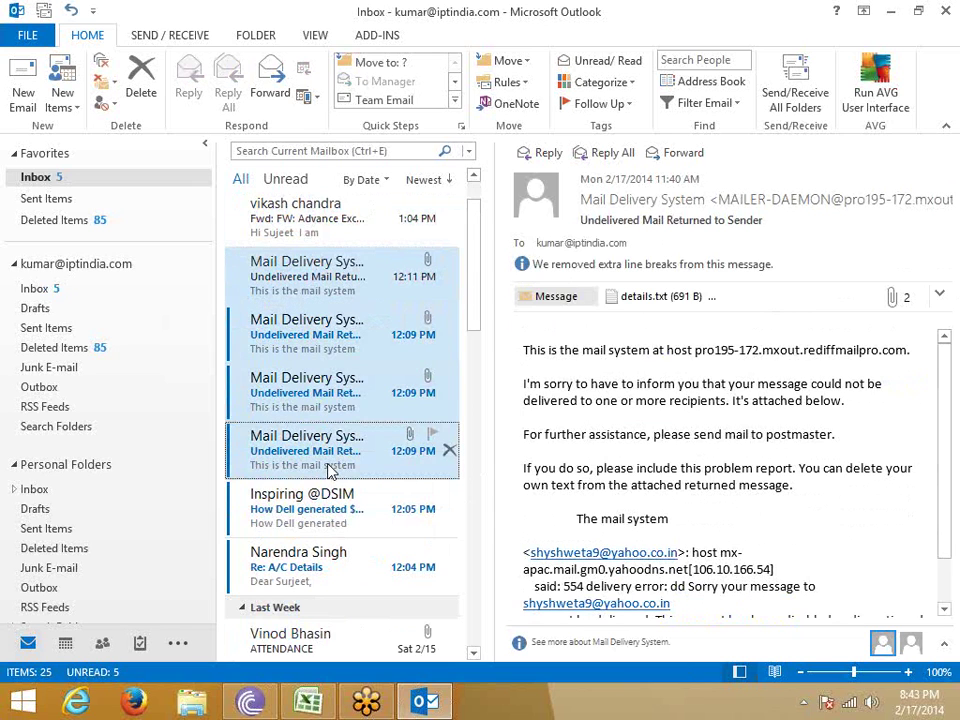
key("Delete")
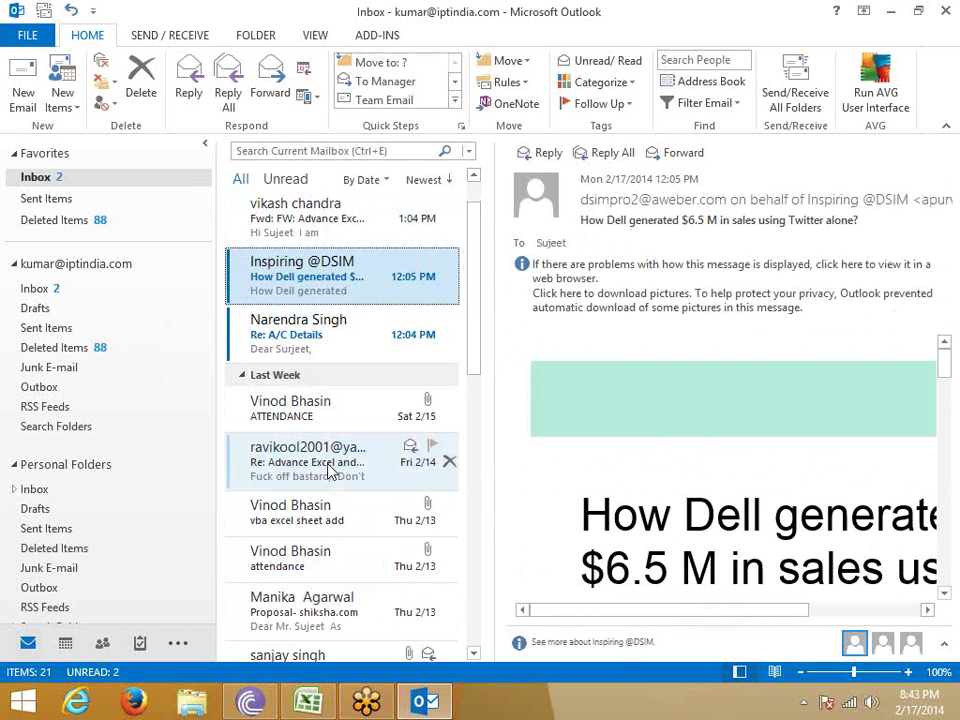
key("Delete")
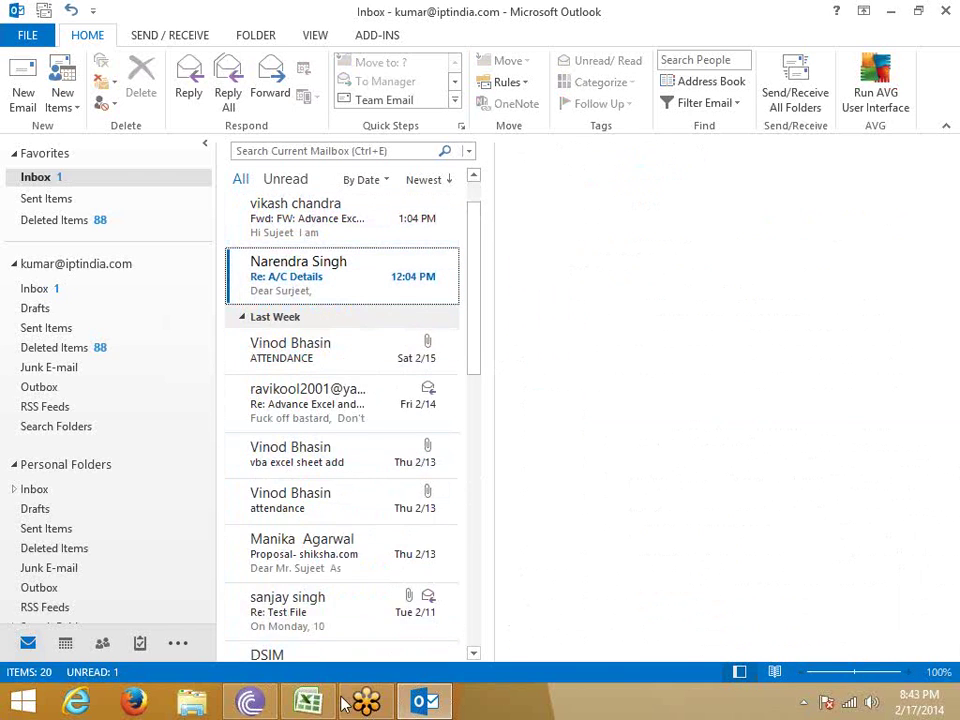
In Excel, select and copy the Month/Sales table E11:F16, then return to Outlook.
key("alt+Tab")
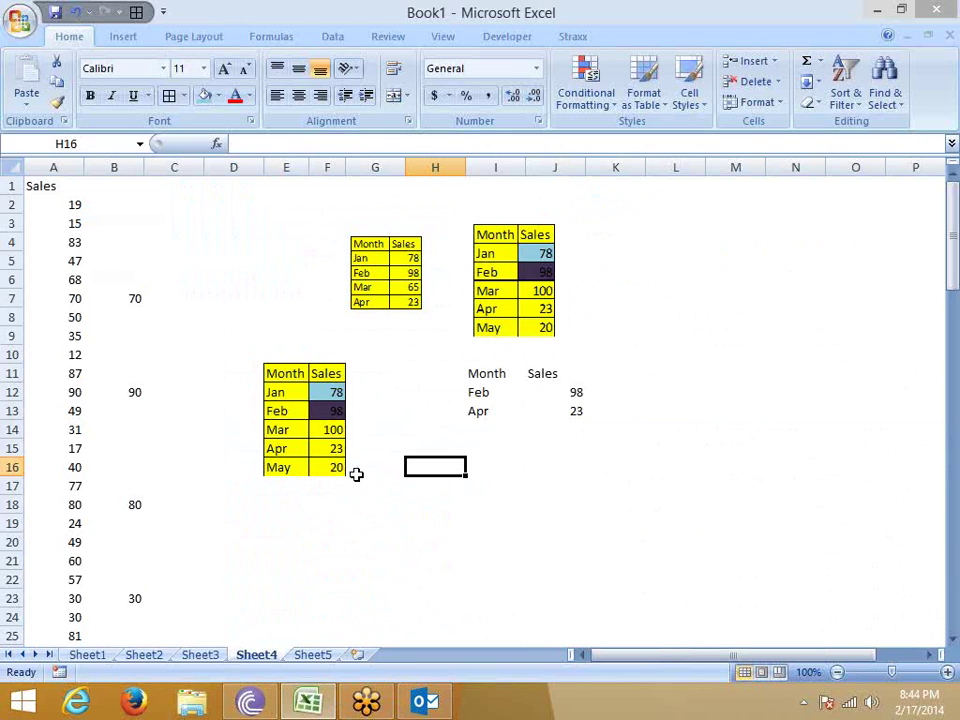
left_click(356, 472)
left_click(279, 376)
left_click_drag(279, 376, 333, 467)
key("ctrl+c")
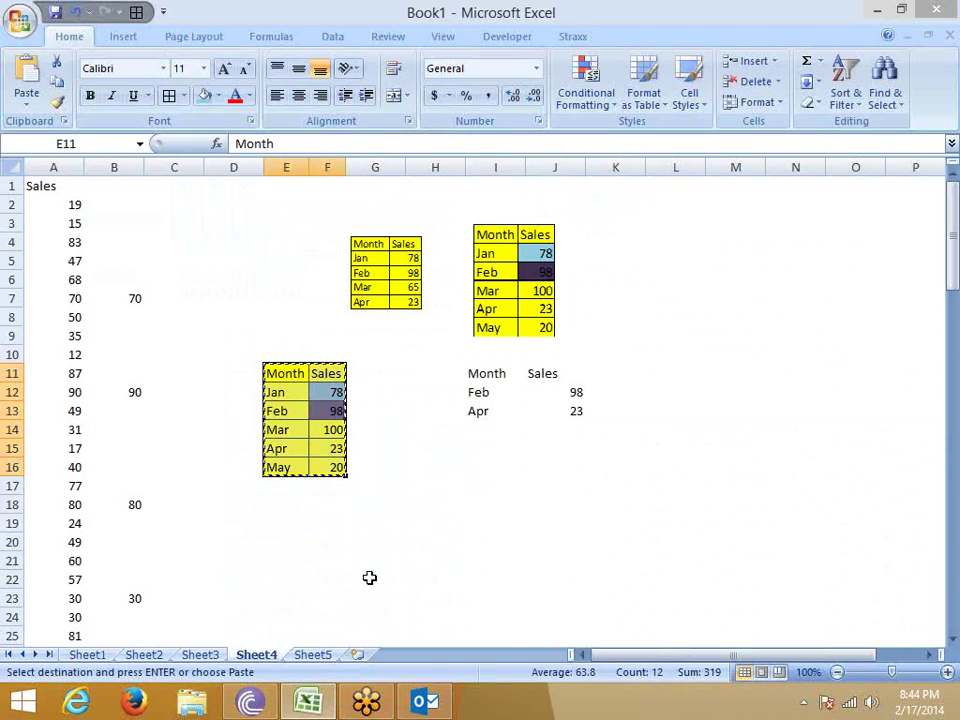
left_click(428, 706)
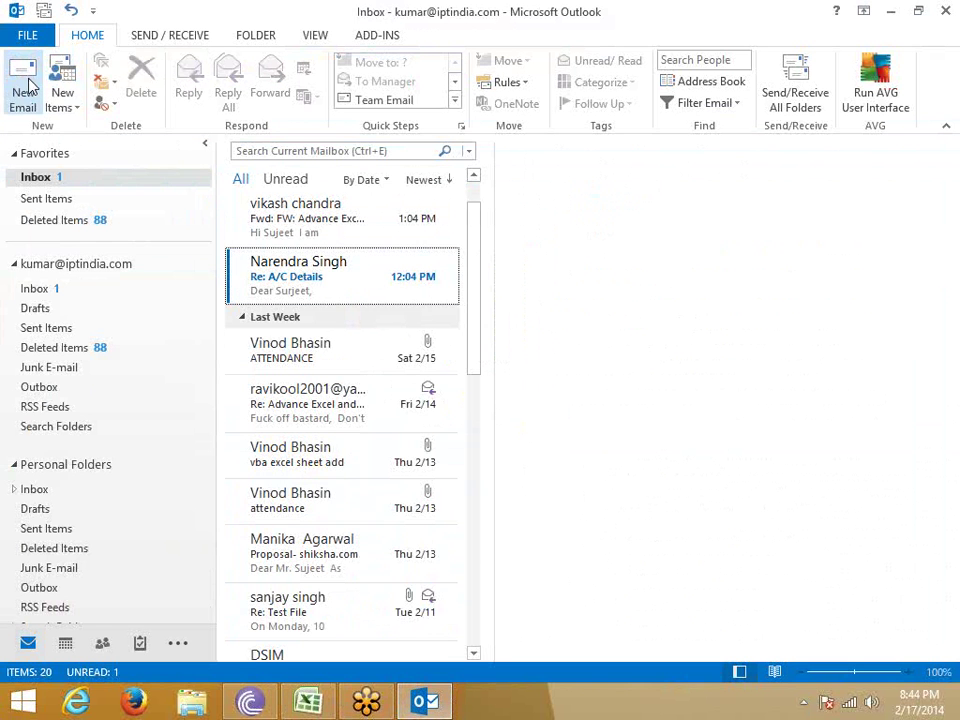
In a new message, paste the table as a linked Excel Worksheet Object.
left_click(22, 90)
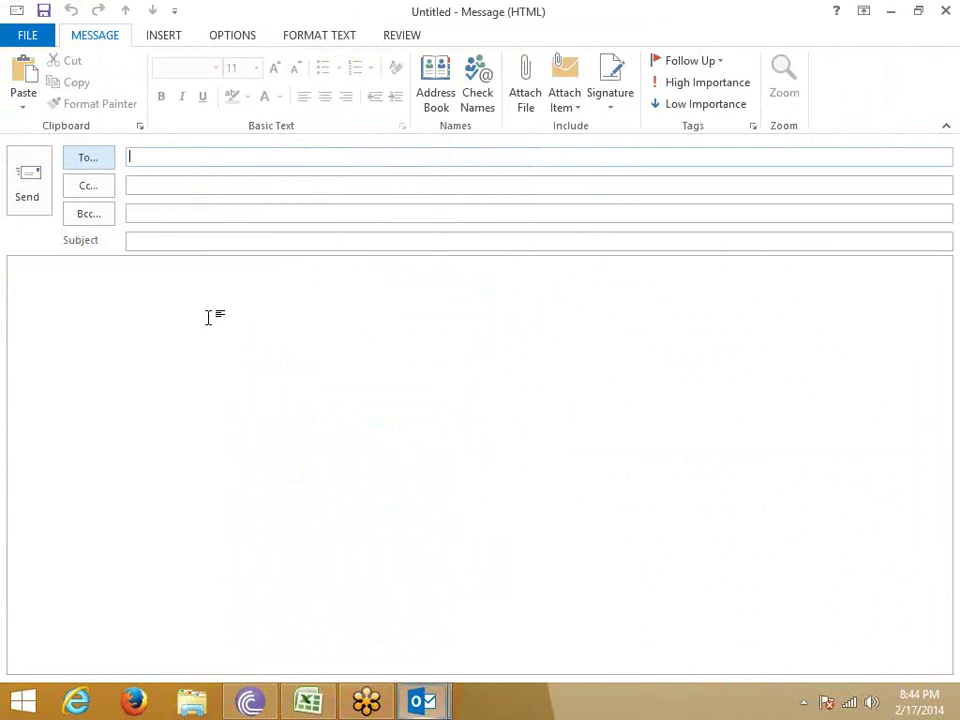
left_click(23, 100)
left_click(66, 180)
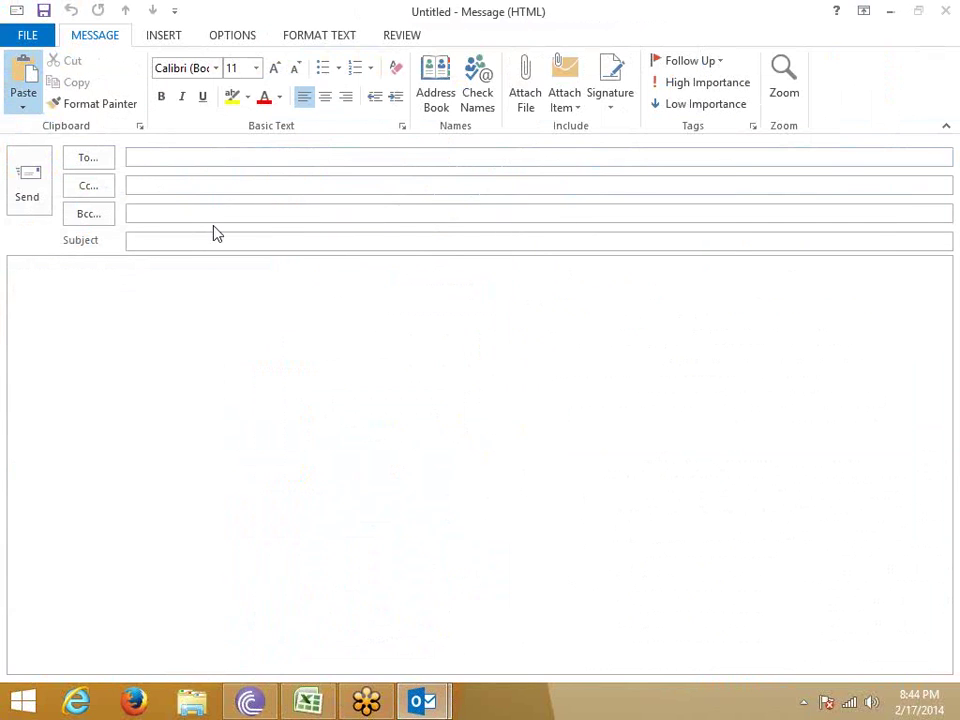
left_click(363, 259)
left_click(262, 274)
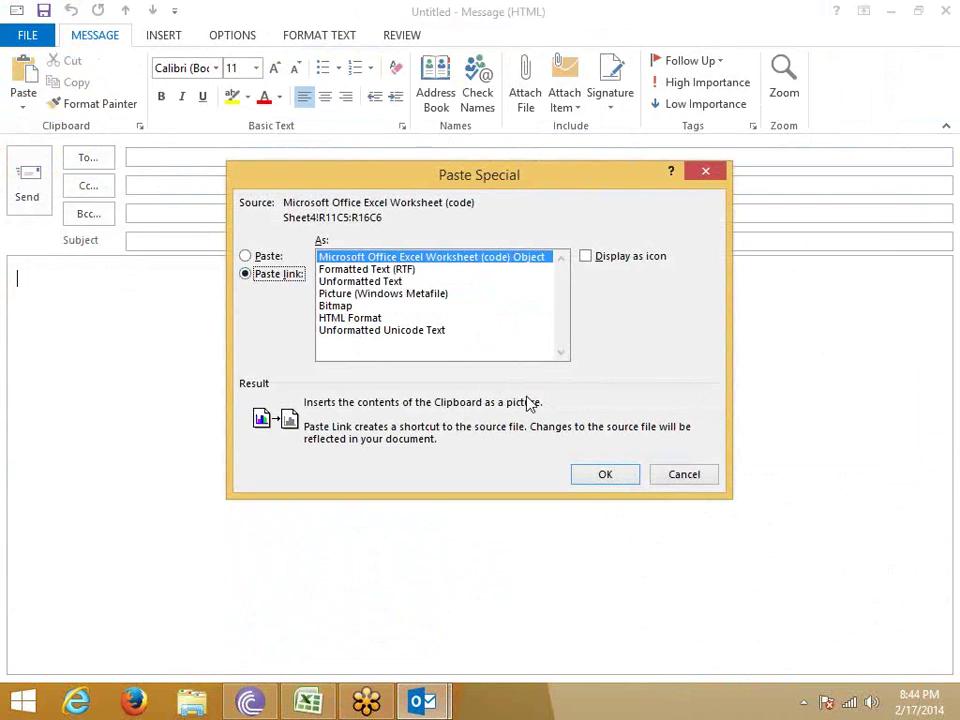
left_click(597, 477)
Give the message the subject 'test', enter the recipient's e-mail address and send it.
left_click(182, 242)
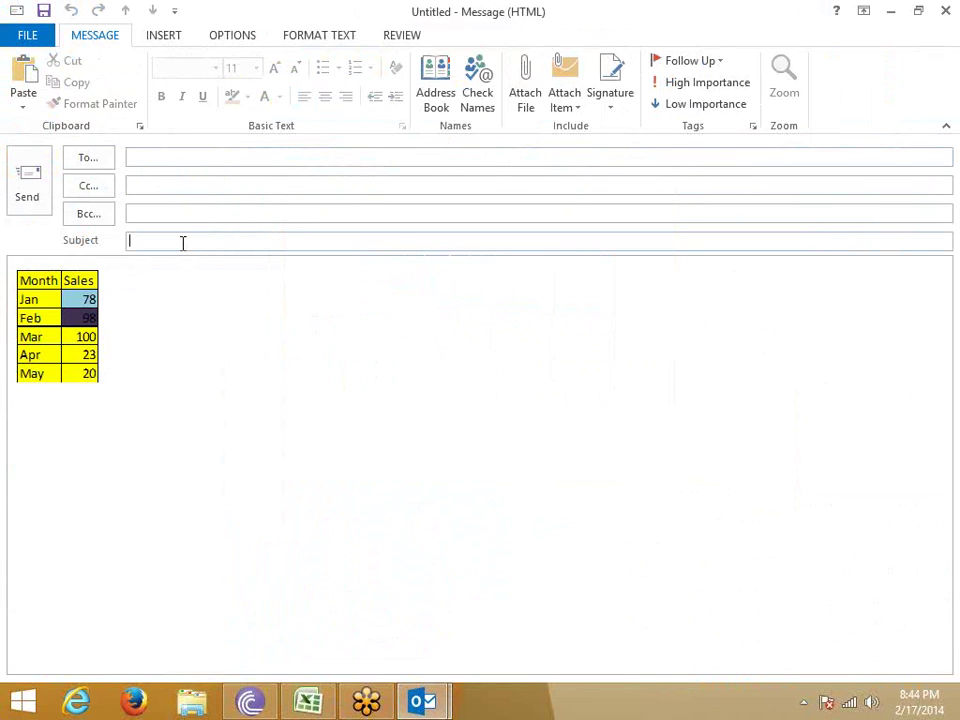
type("test")
left_click(197, 157)
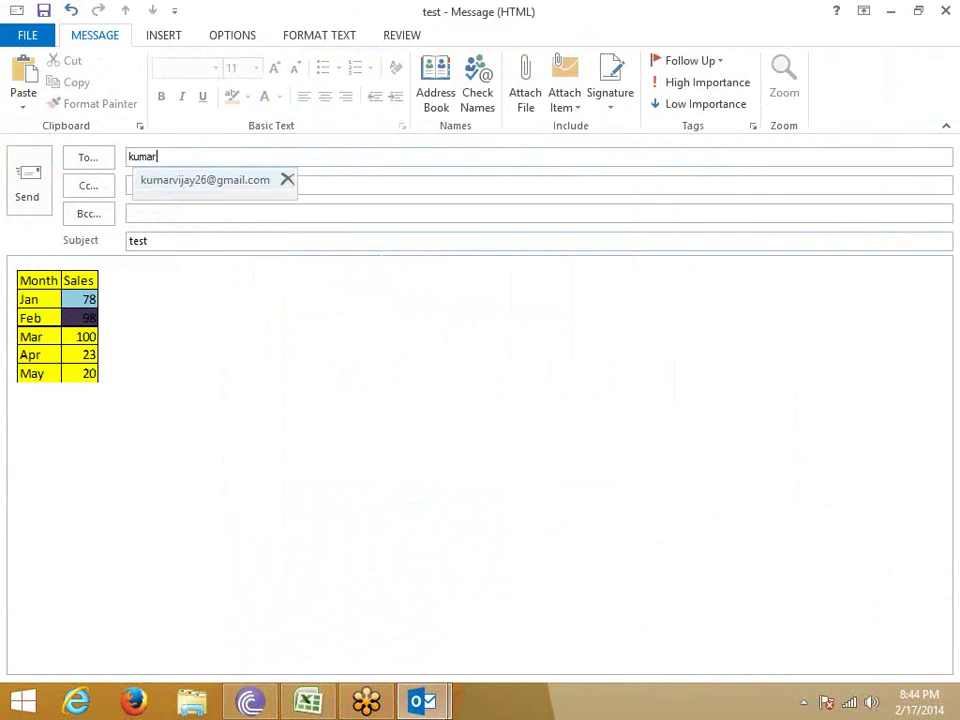
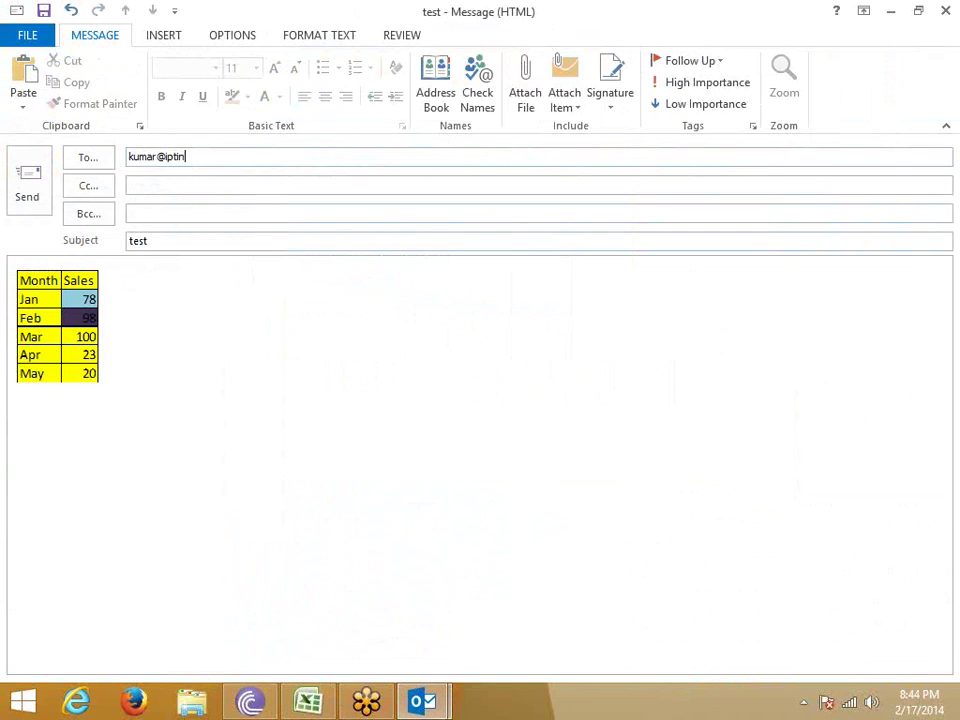
left_click(35, 206)
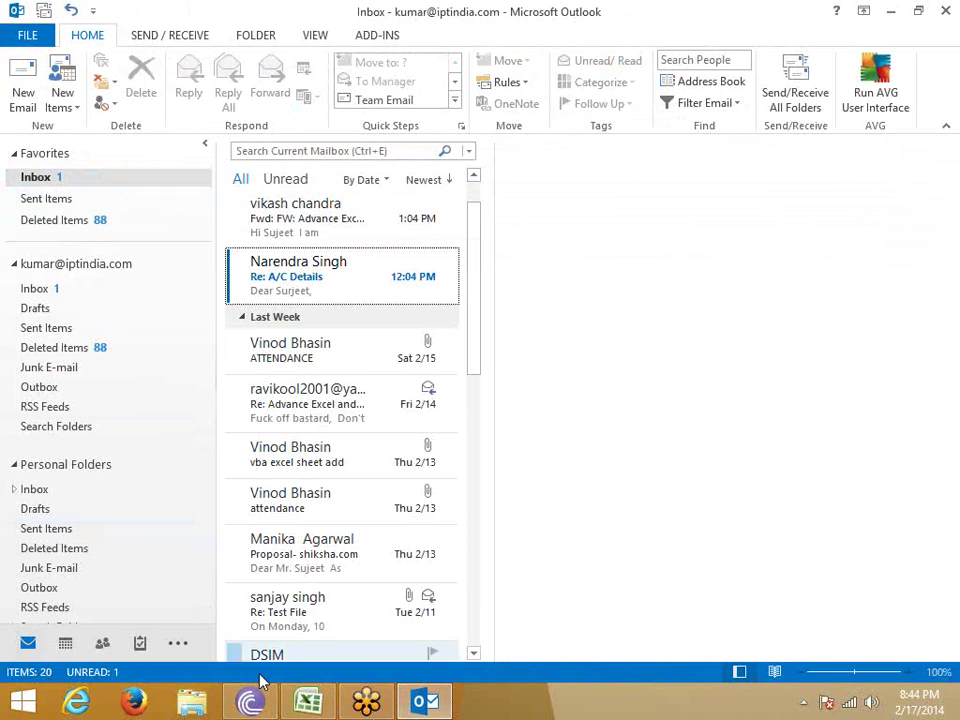
In Excel, change the Apr sales in F15 to 230, then switch back to Outlook.
left_click(308, 702)
left_click(333, 442)
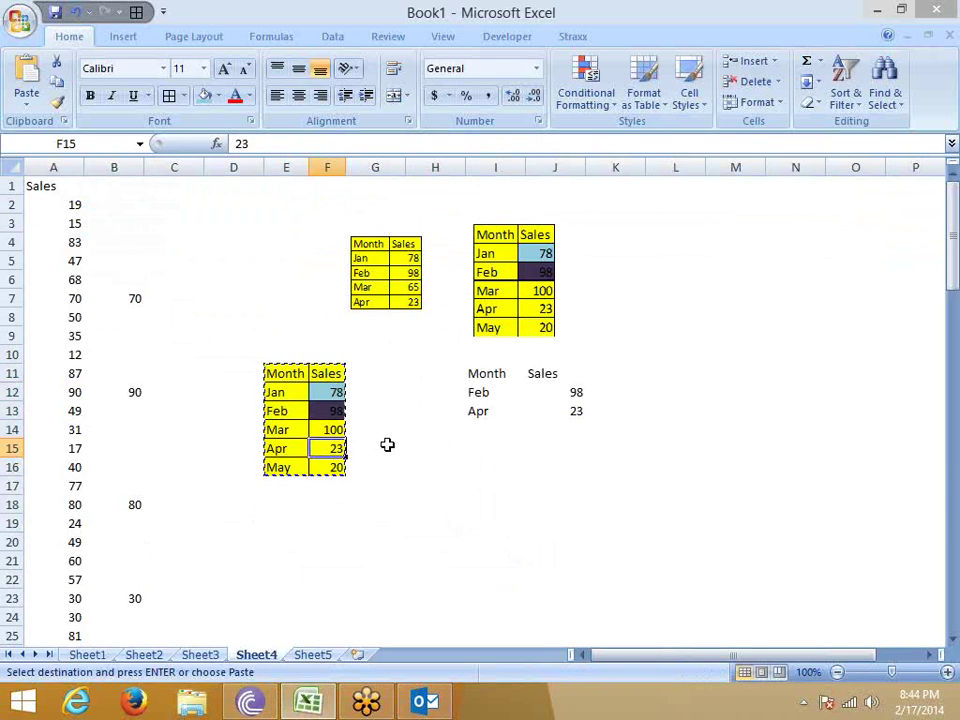
type("230")
left_click(391, 449)
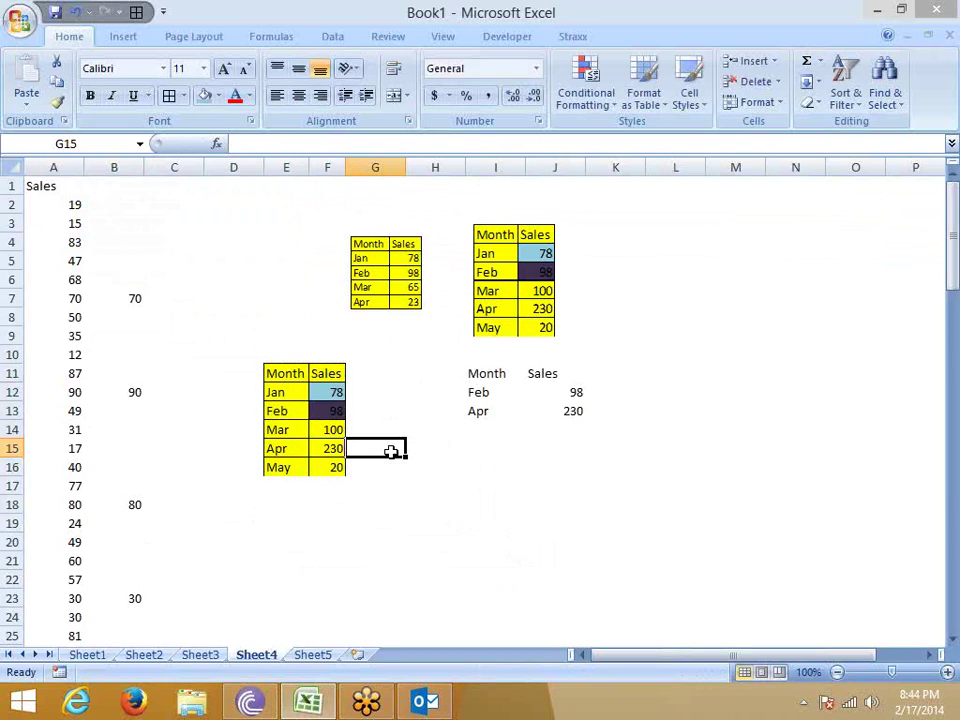
key("alt+Tab")
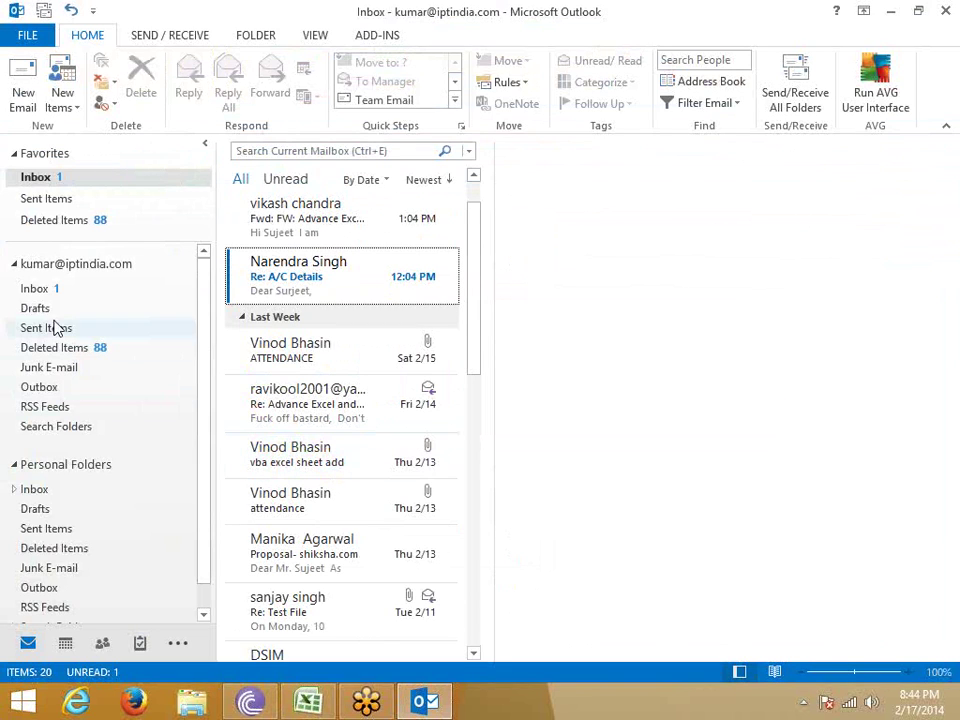
Start a reply to the 'test' message in Sent Items.
left_click(58, 294)
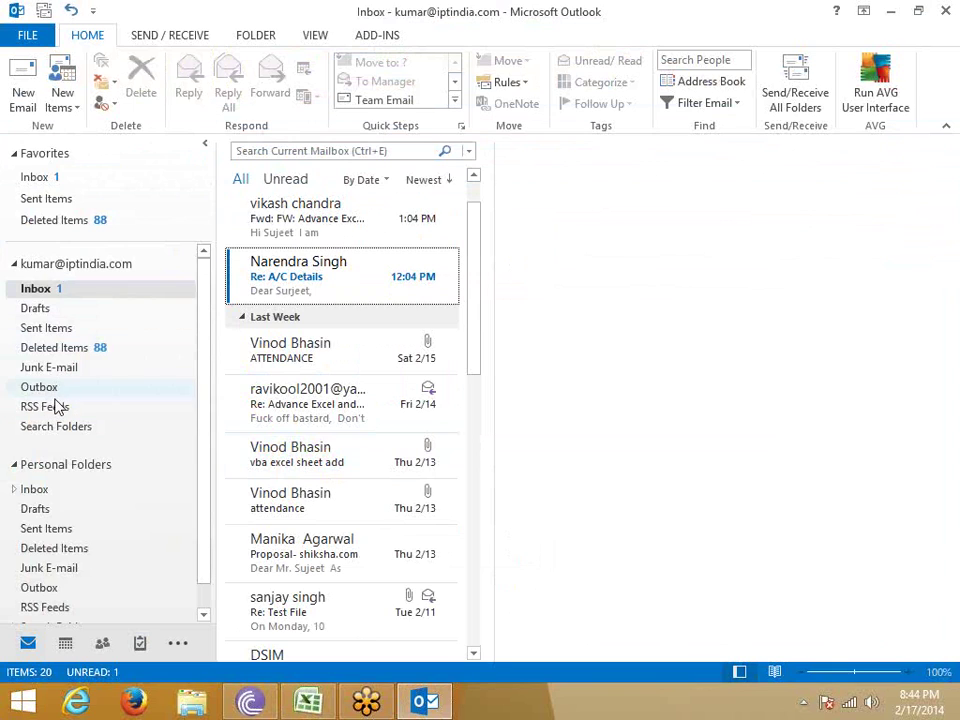
left_click(45, 328)
left_click(190, 88)
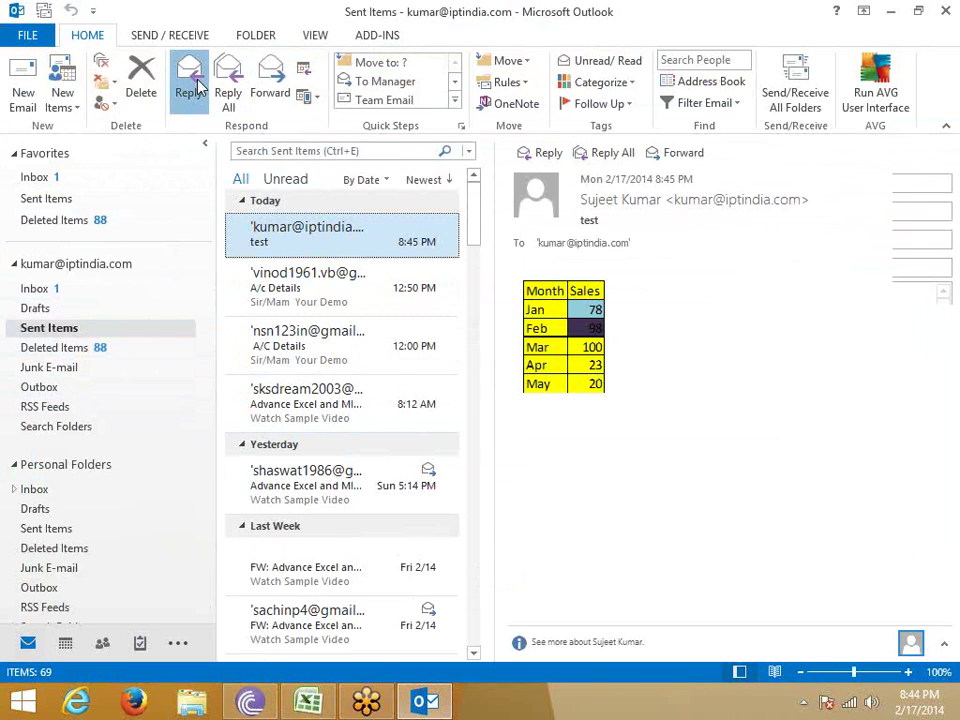
Convert the reply's sales table picture into a drawing object via Edit Picture.
left_click(597, 510)
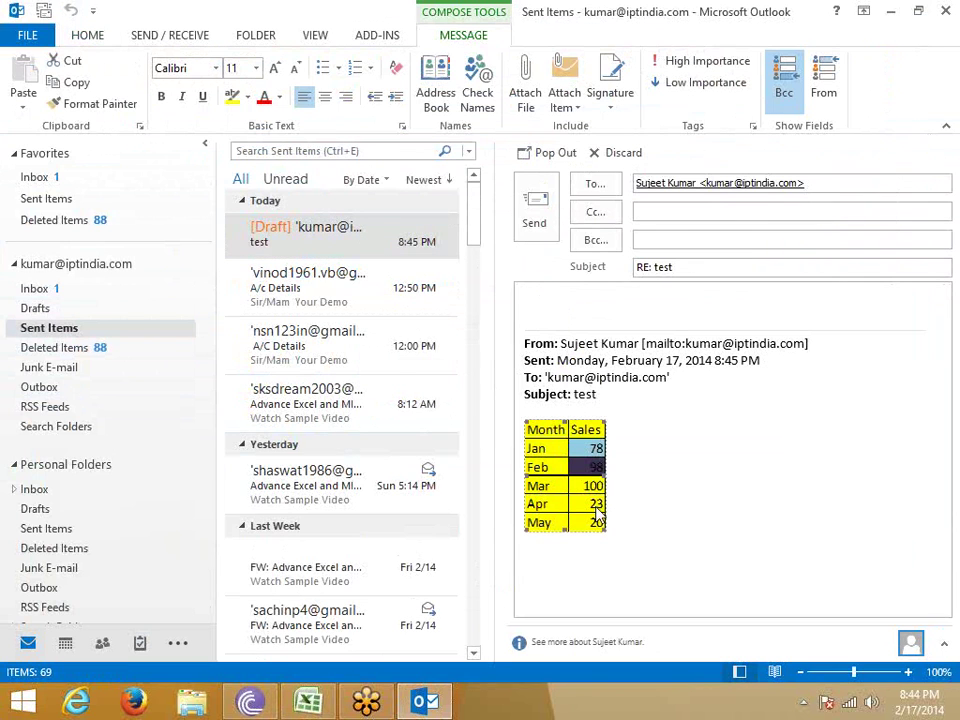
right_click(598, 512)
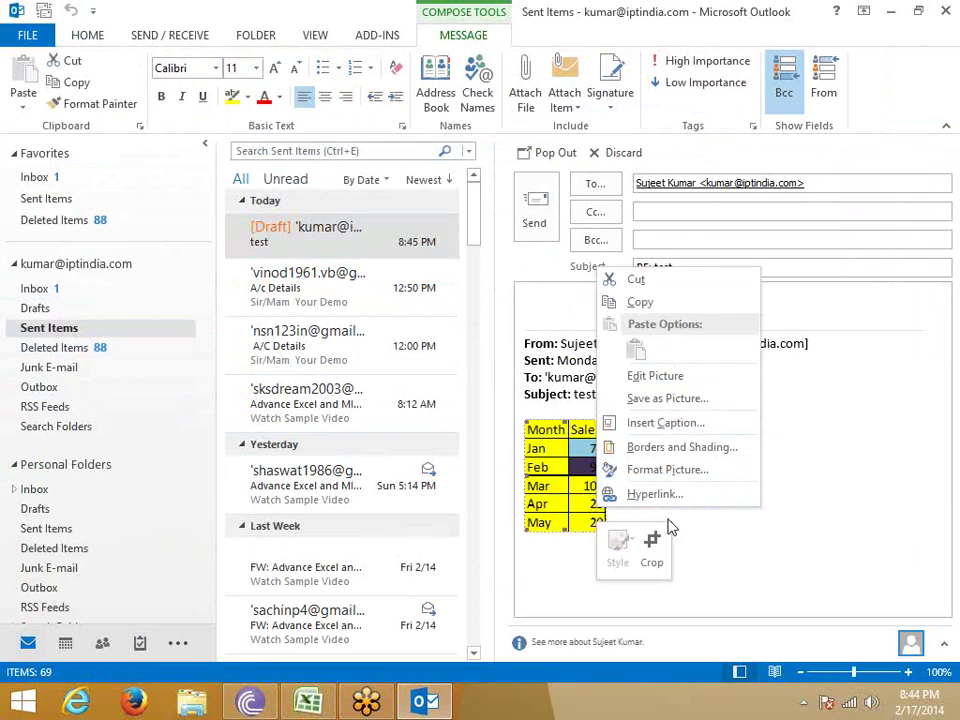
left_click(600, 487)
right_click(575, 467)
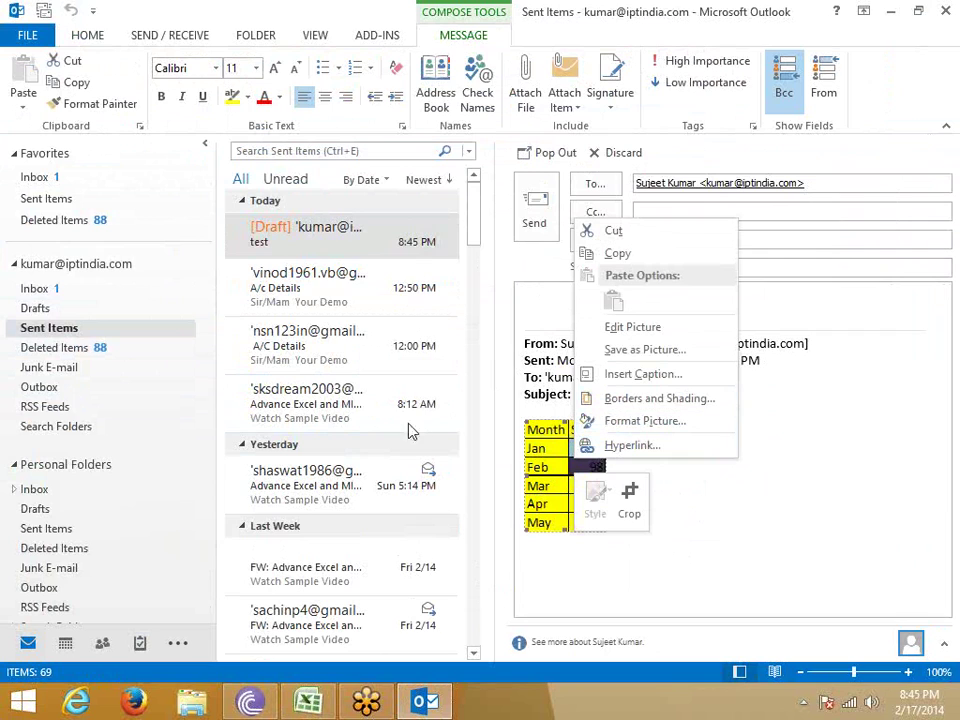
left_click(725, 557)
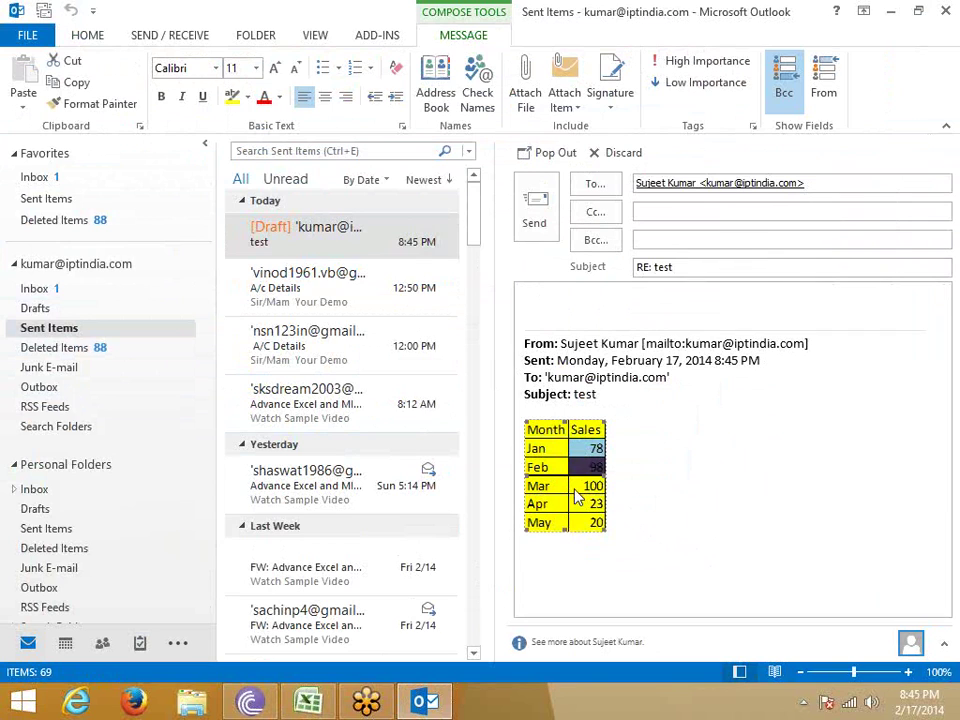
right_click(577, 490)
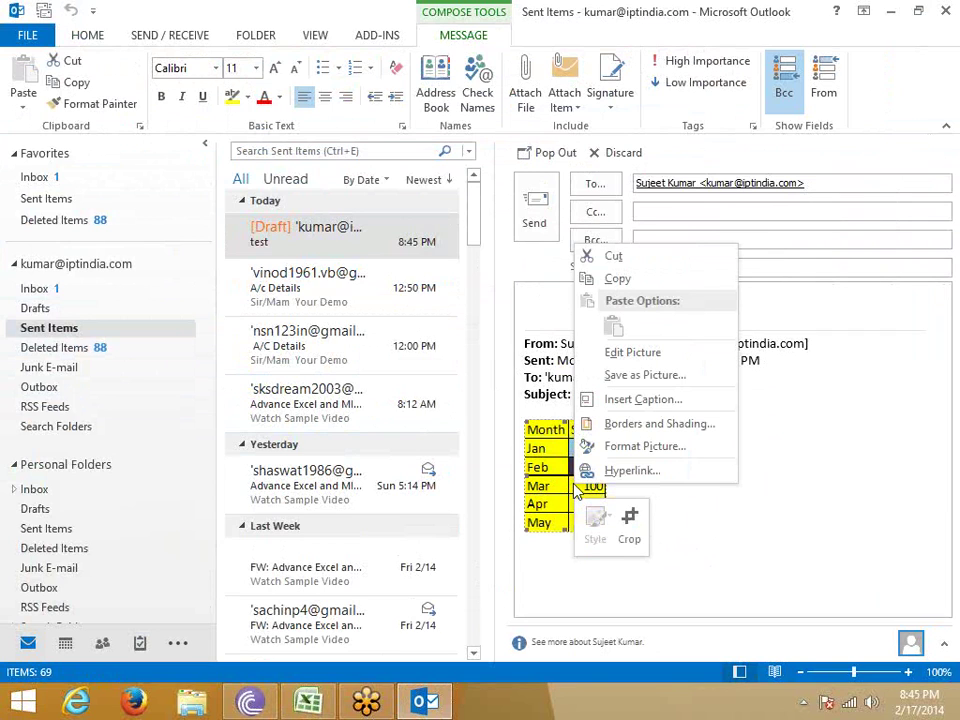
left_click(620, 362)
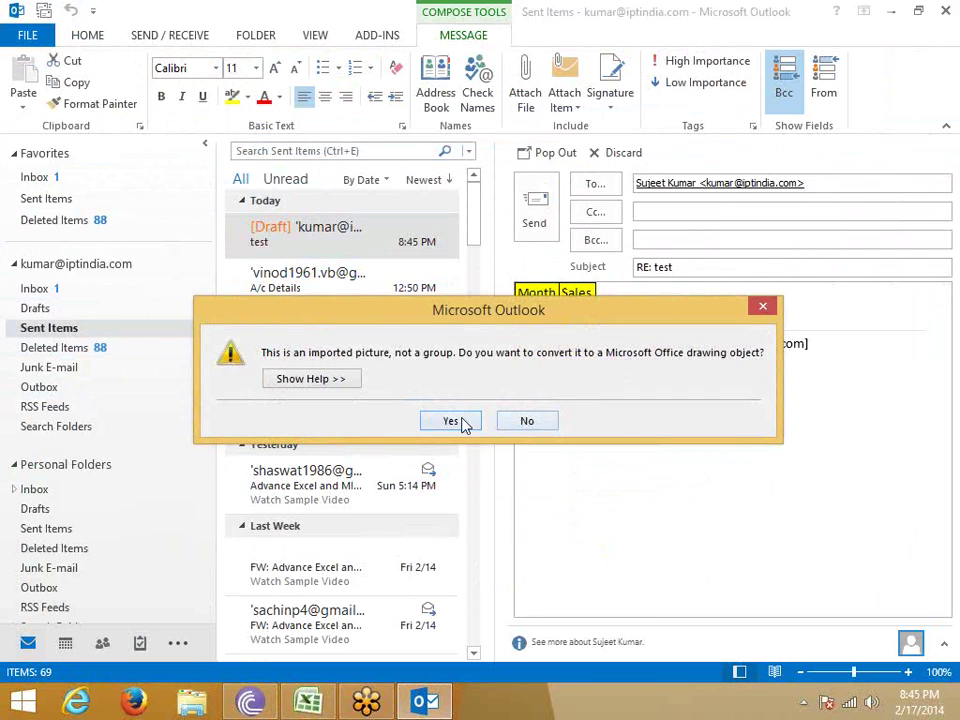
left_click(462, 425)
Check the converted table's context menu without changes, leaving the caret after the table.
right_click(570, 497)
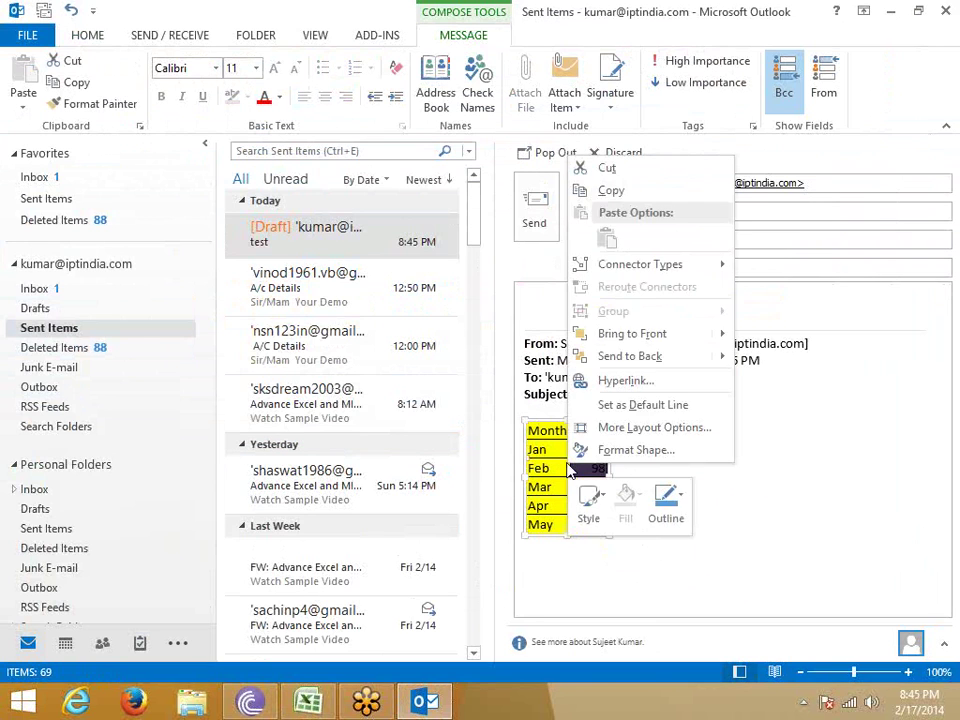
left_click(744, 516)
left_click(598, 499)
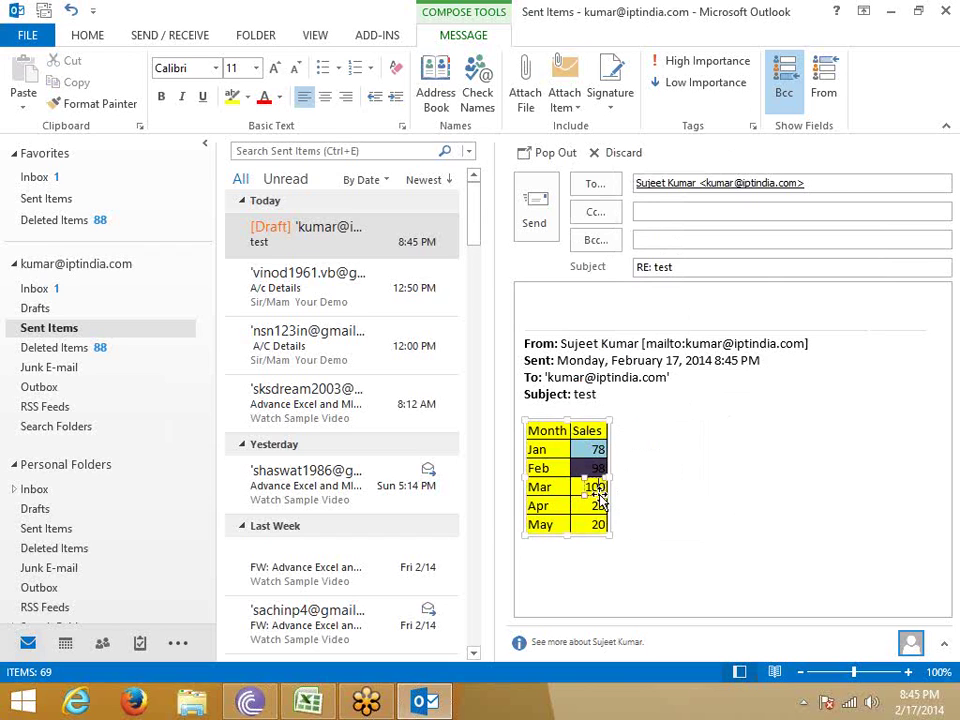
right_click(598, 499)
left_click(592, 490)
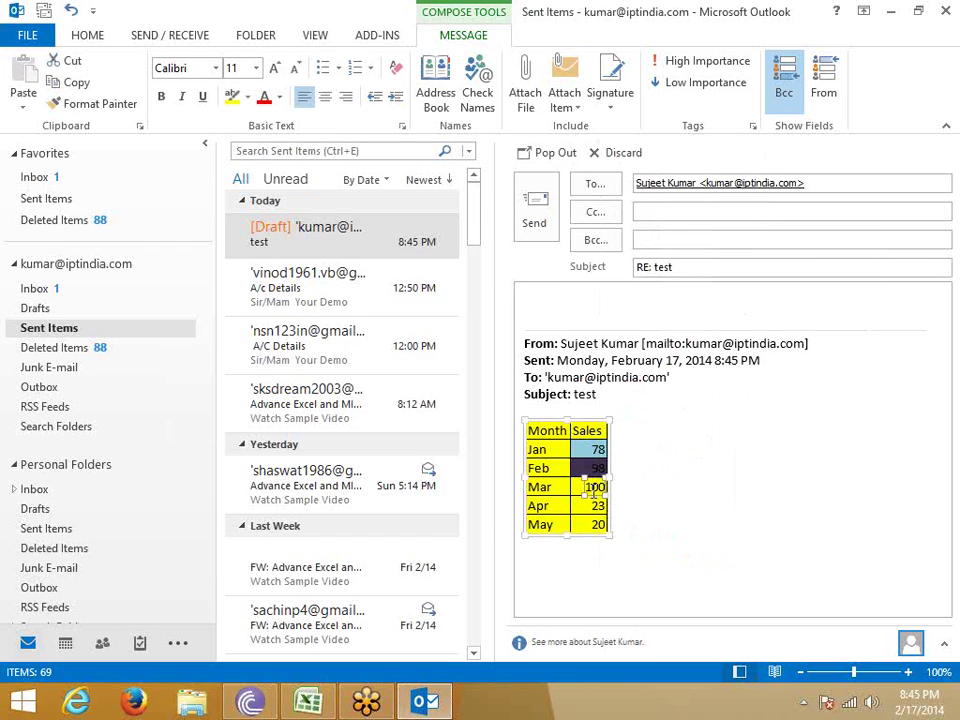
right_click(595, 494)
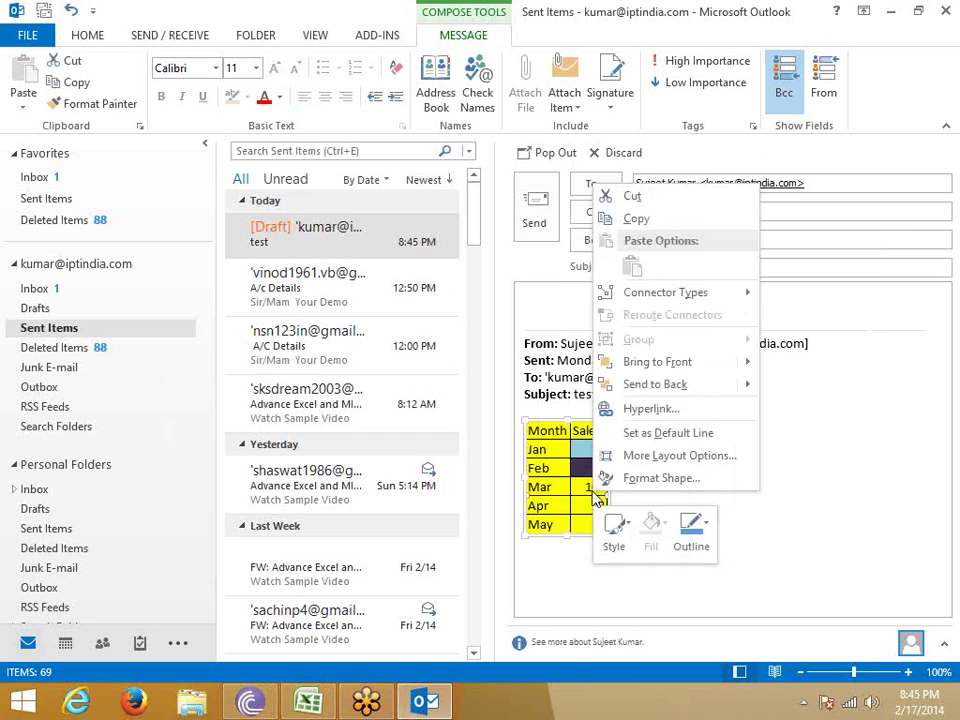
key("Escape")
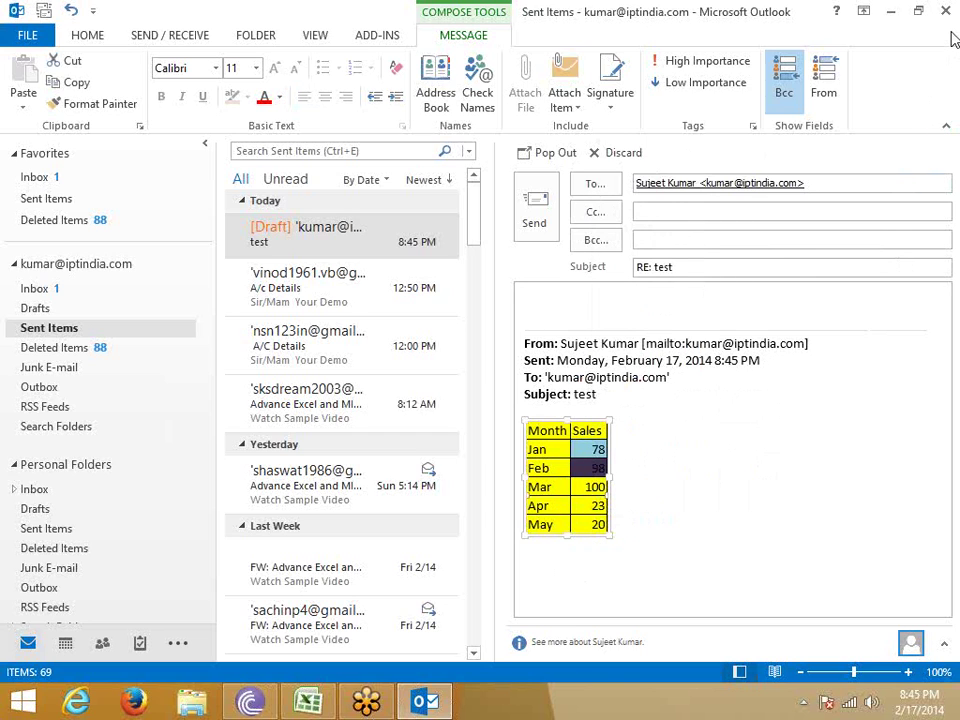
left_click(615, 530)
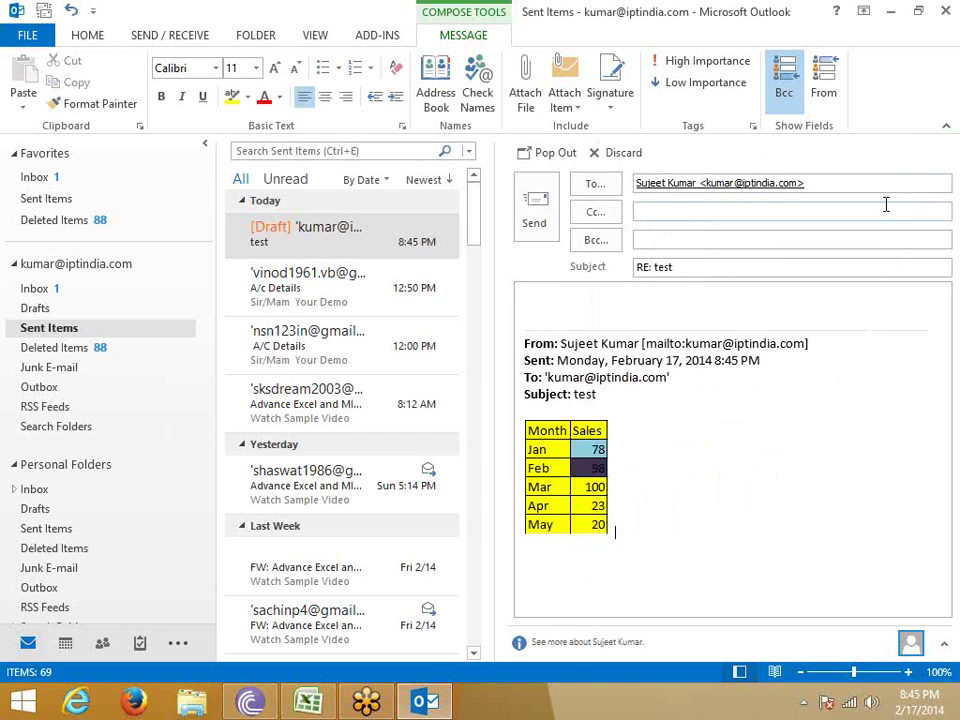
Move the reply draft out of Sent Items and reopen it from Drafts.
left_click(326, 242)
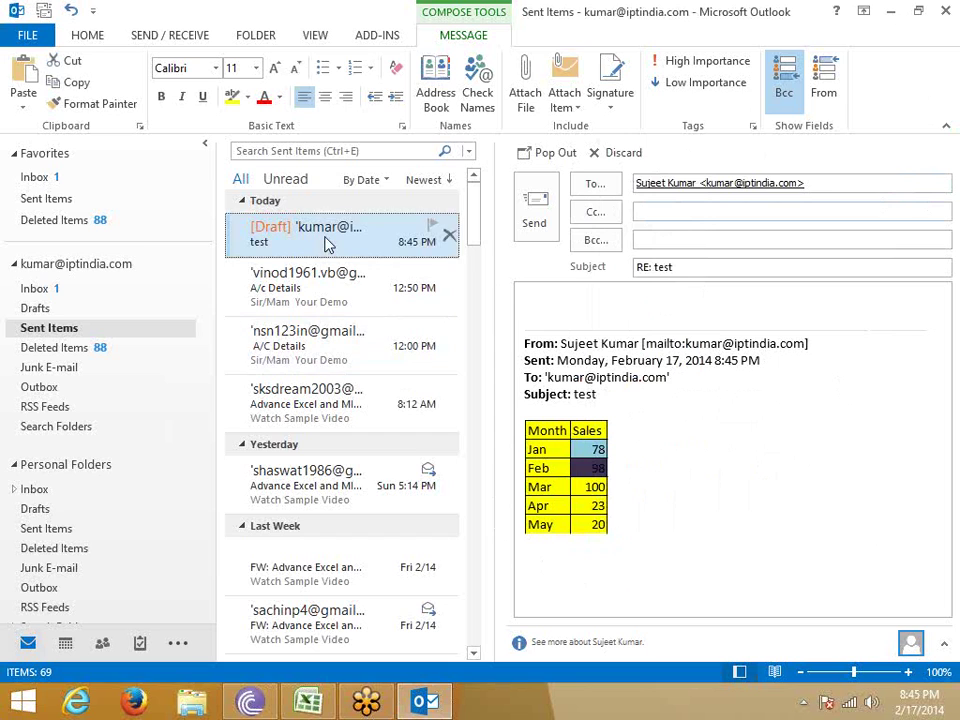
left_click(302, 305)
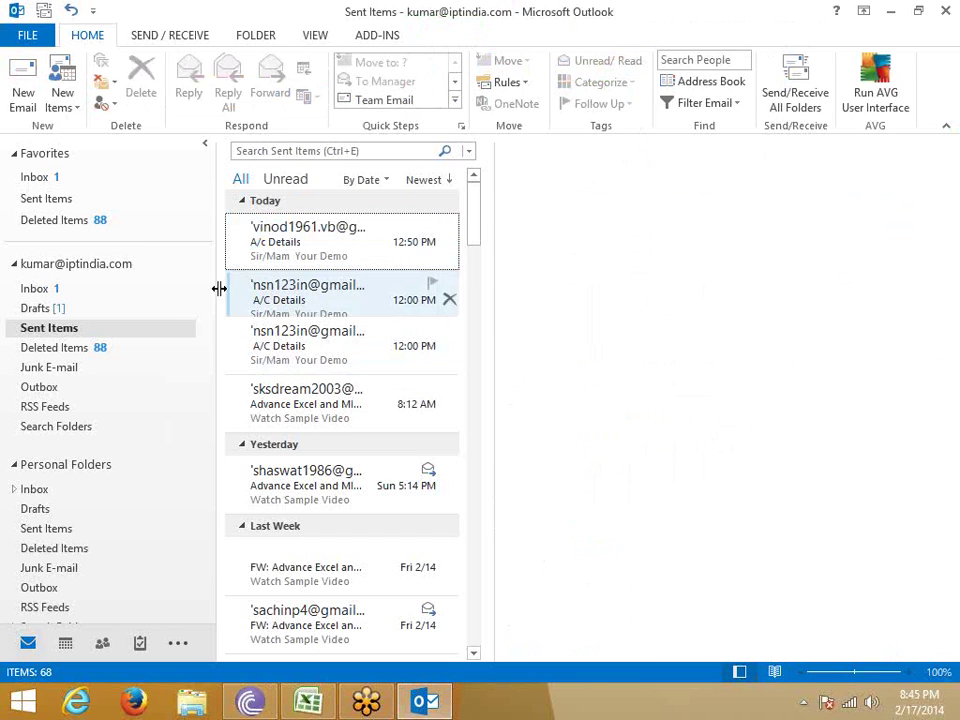
left_click(52, 329)
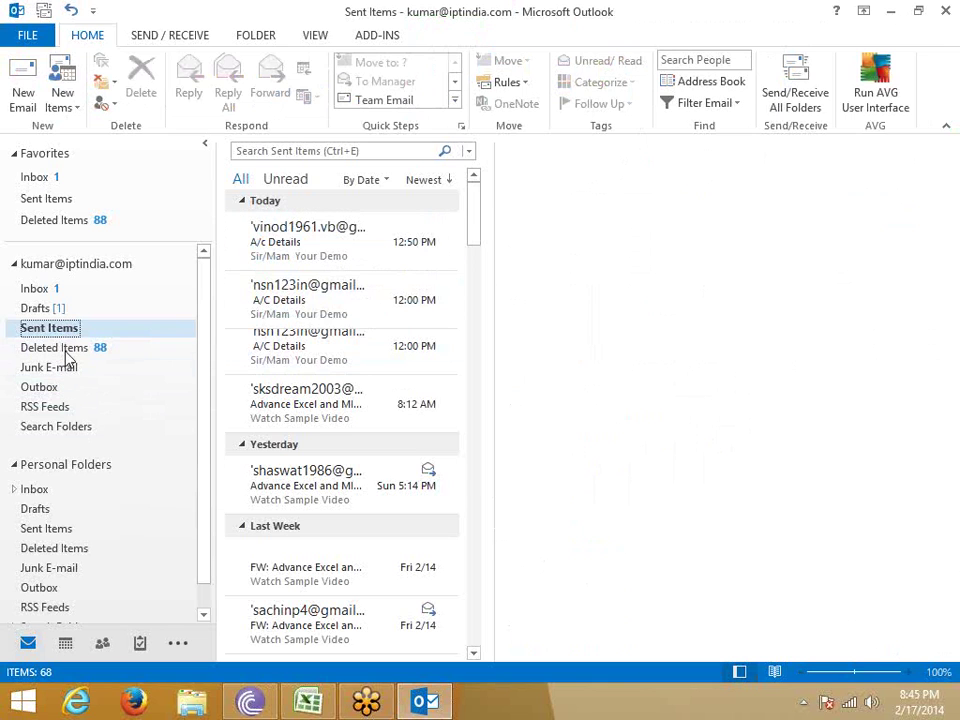
left_click(297, 255)
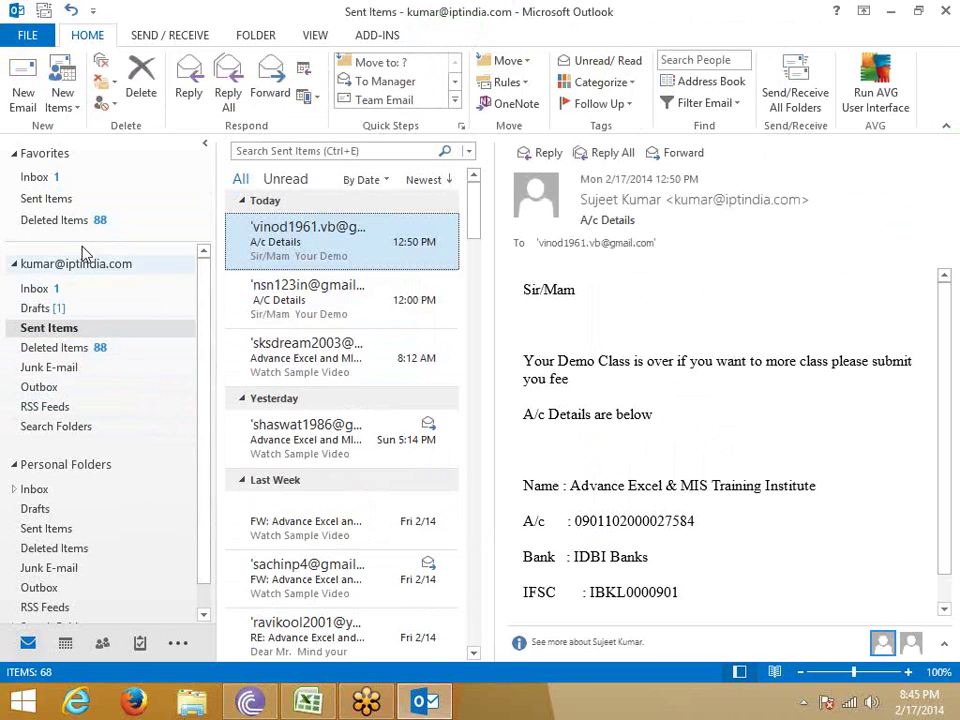
left_click(57, 307)
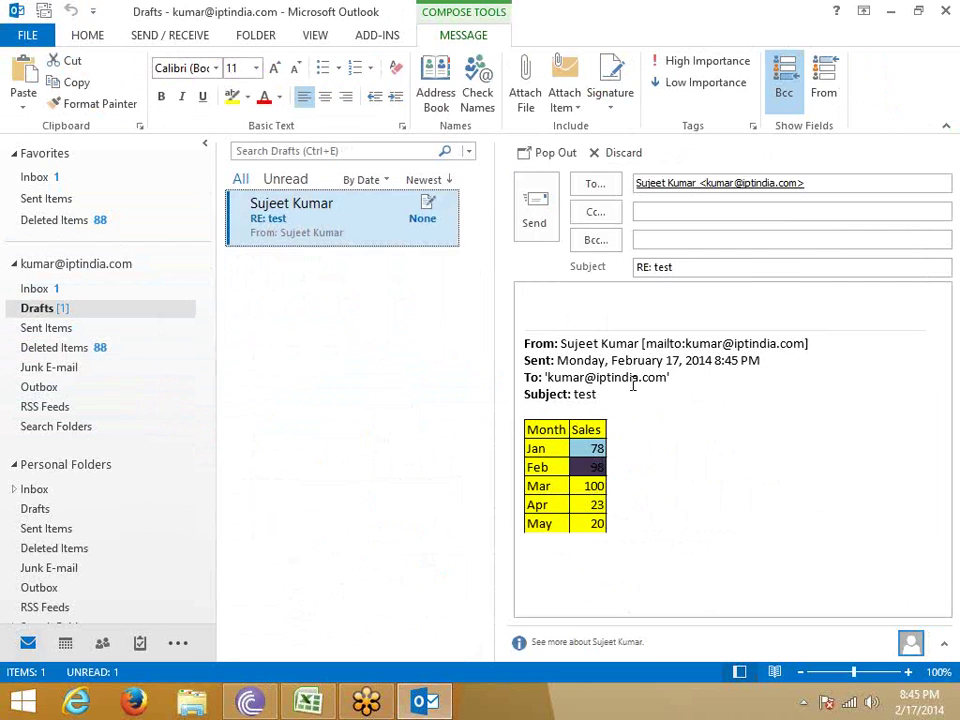
Delete the quoted header text above the table in the reply.
left_click_drag(632, 385, 553, 287)
key("Delete")
left_click(574, 378)
right_click(576, 380)
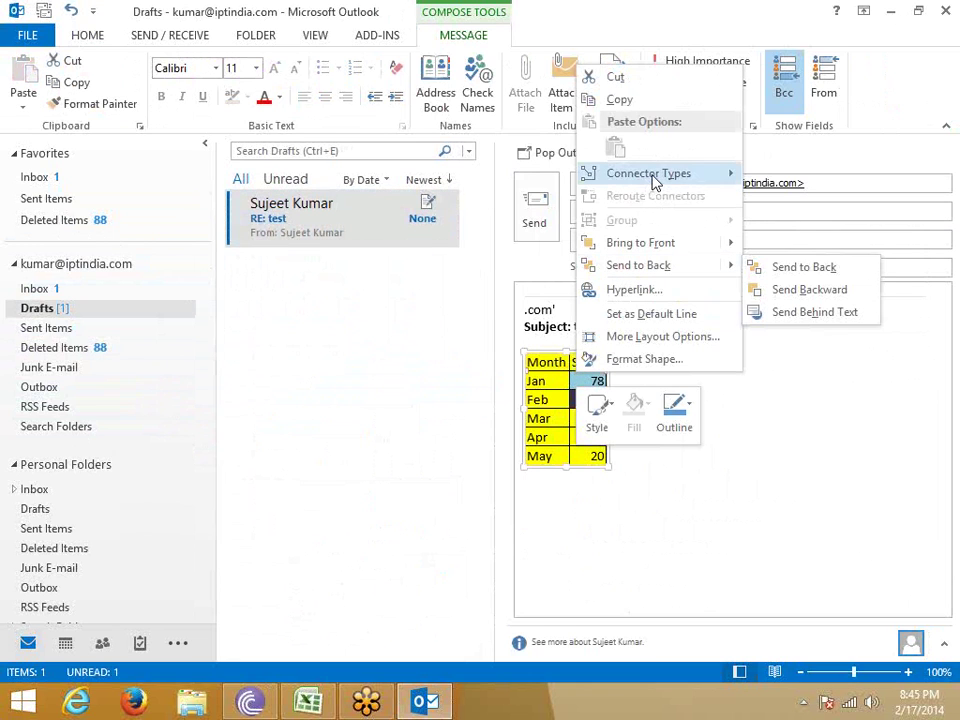
mouse_move(655, 180)
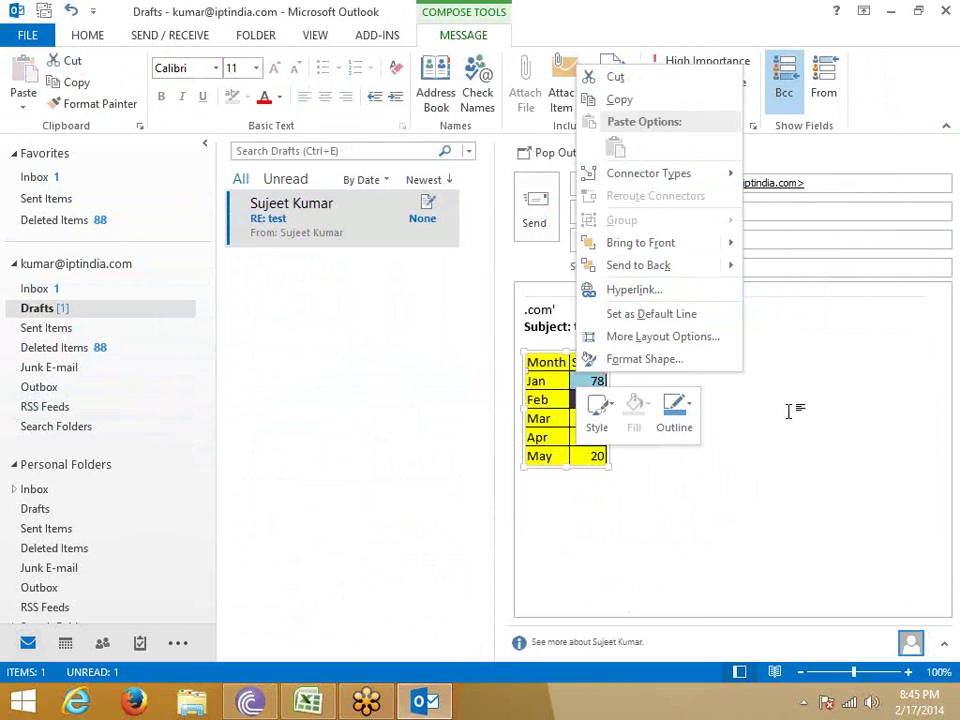
left_click(574, 313)
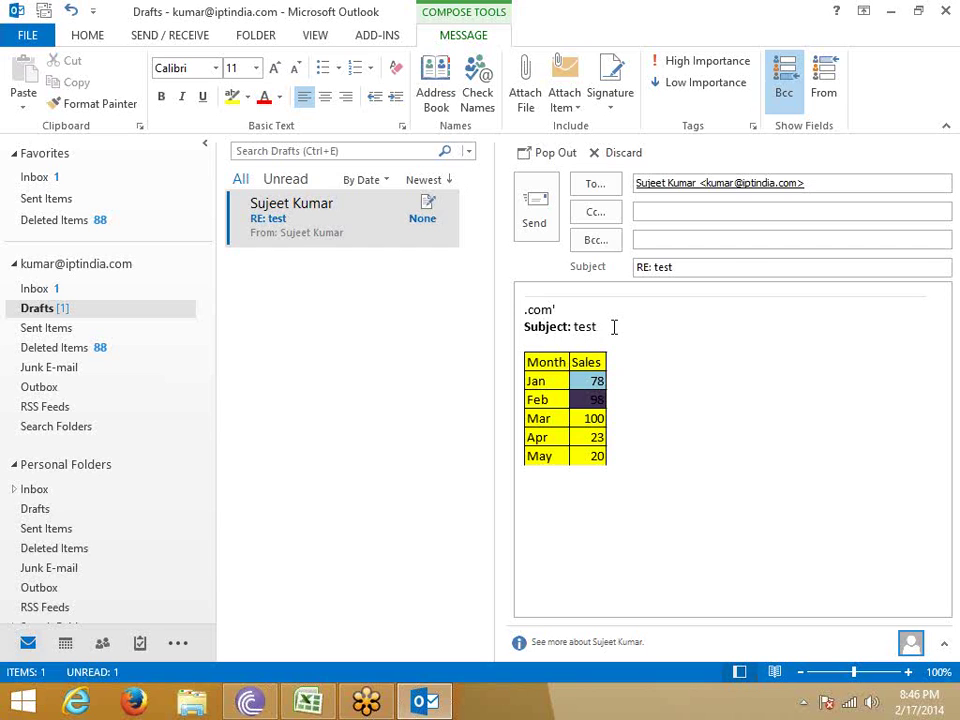
Delete the leftover address, subject and first lines, then the table picture.
left_click_drag(614, 327, 524, 309)
key("Delete")
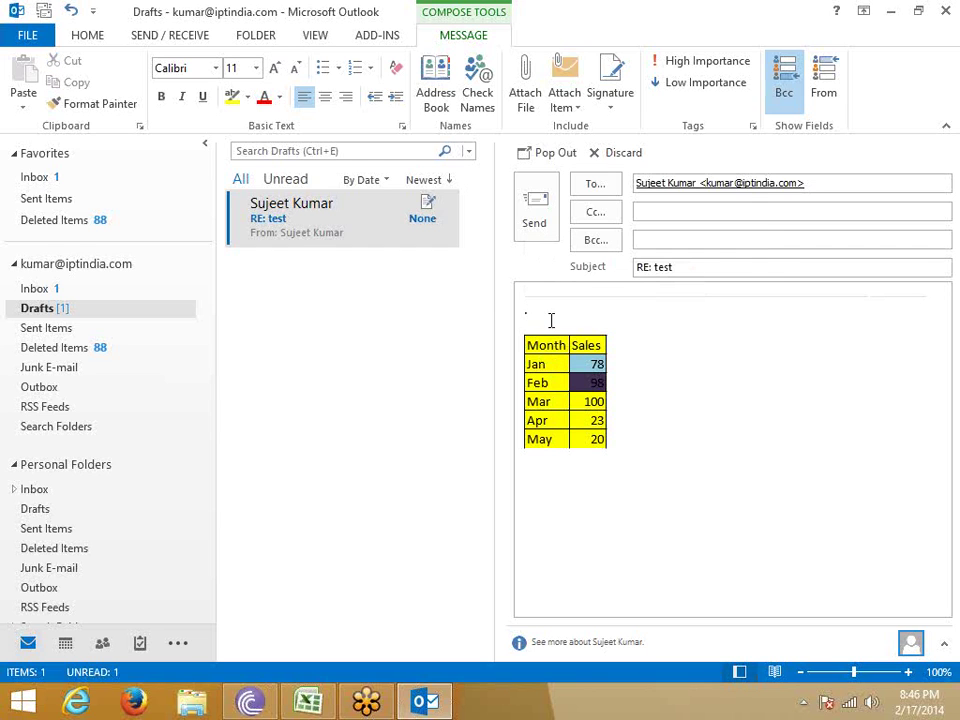
left_click(502, 302)
key("Delete")
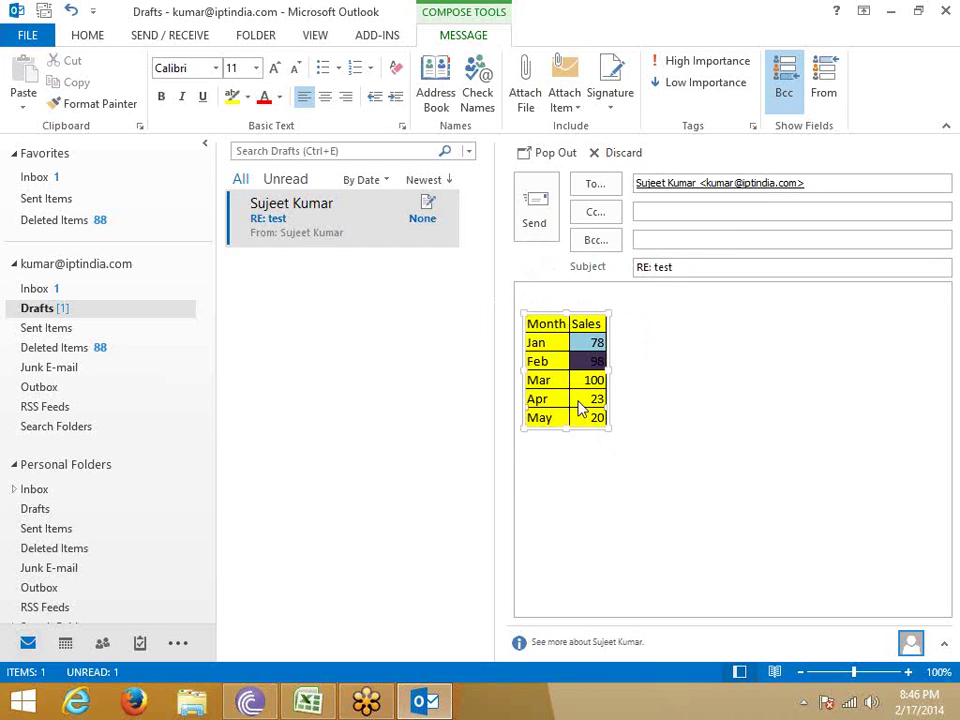
right_click(579, 401)
left_click(572, 472)
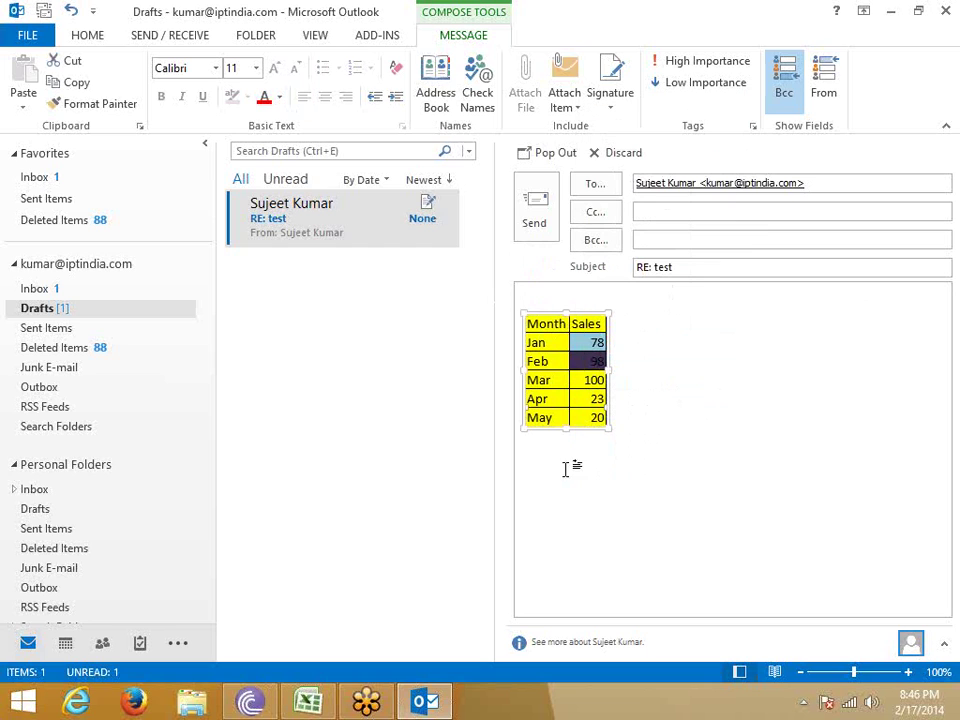
left_click(548, 432)
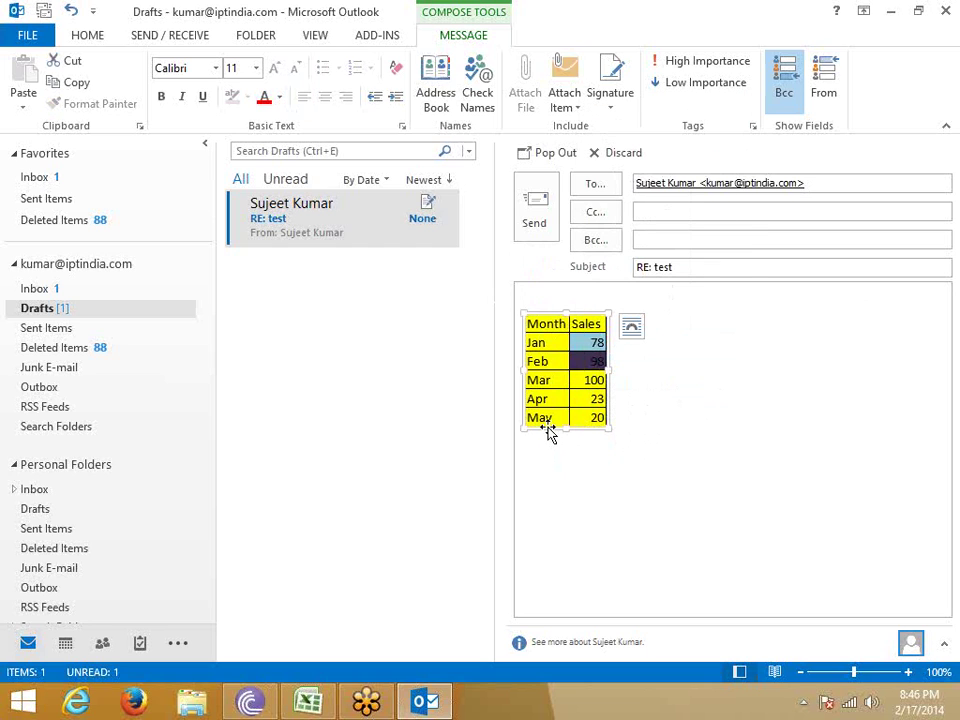
key("Delete")
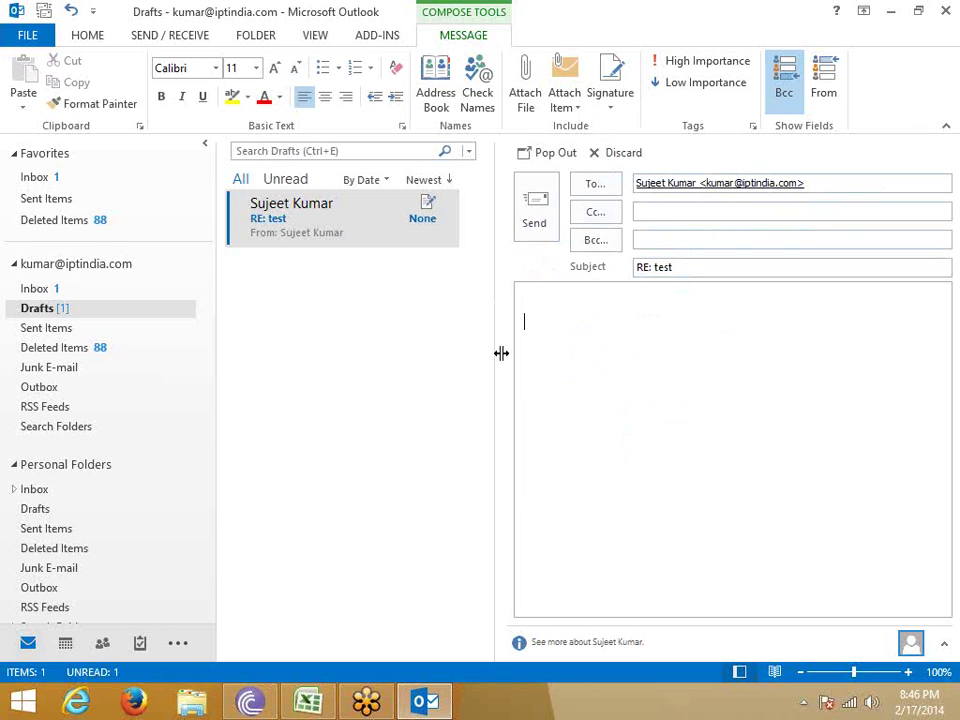
Delete the 'RE: test' draft from the Drafts folder.
right_click(348, 215)
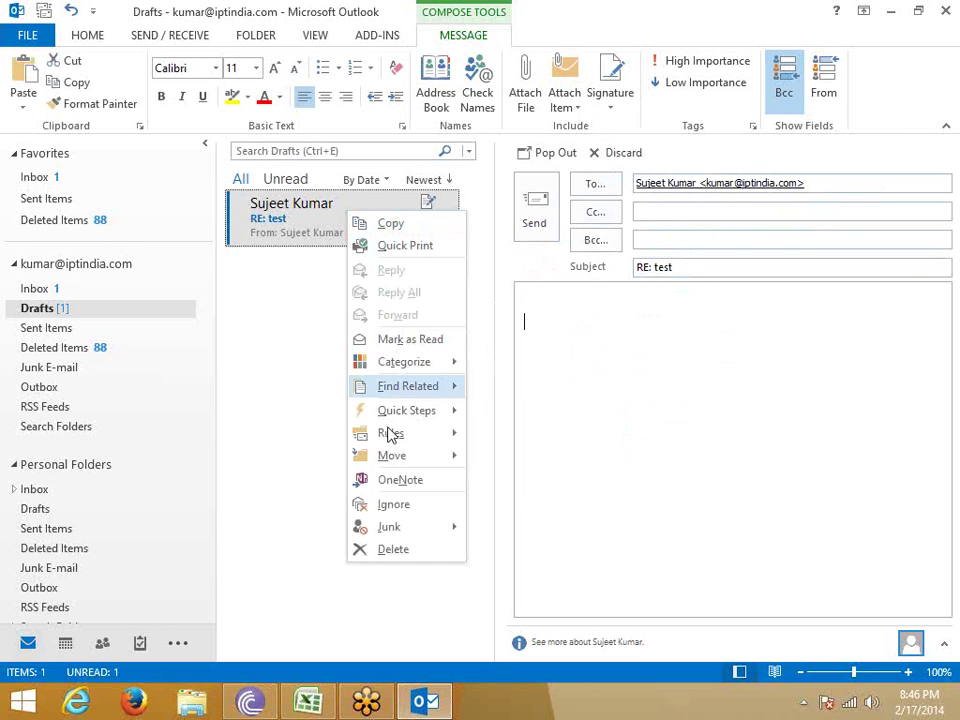
left_click(324, 231)
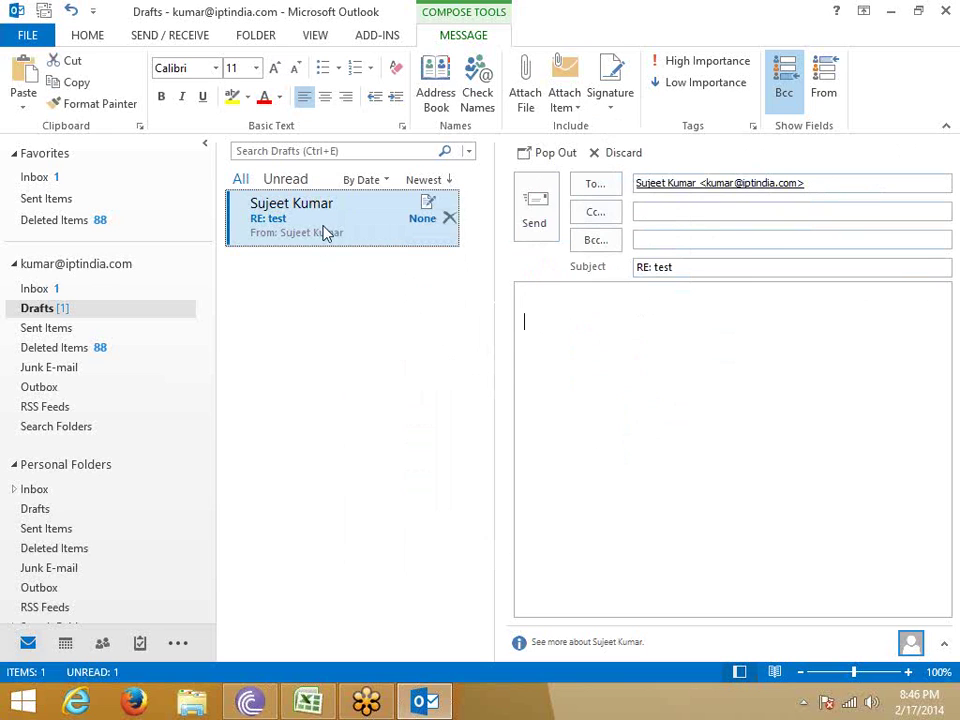
key("Delete")
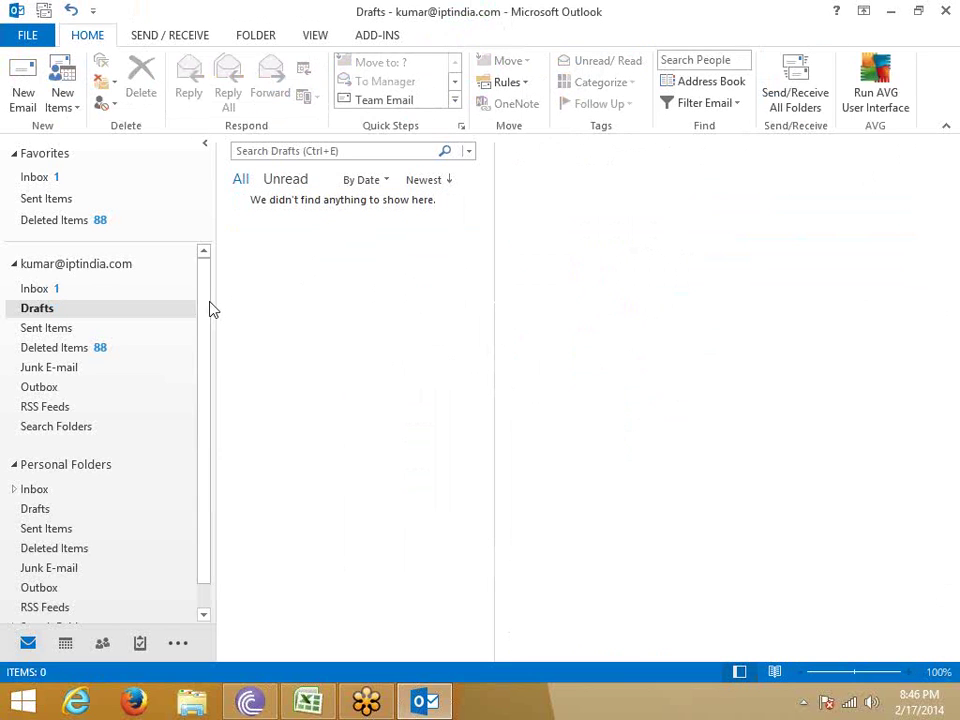
Back in Excel, go from Sheet4's E12 to Sheet5's Feb/Apr Month/Sales table.
left_click(308, 703)
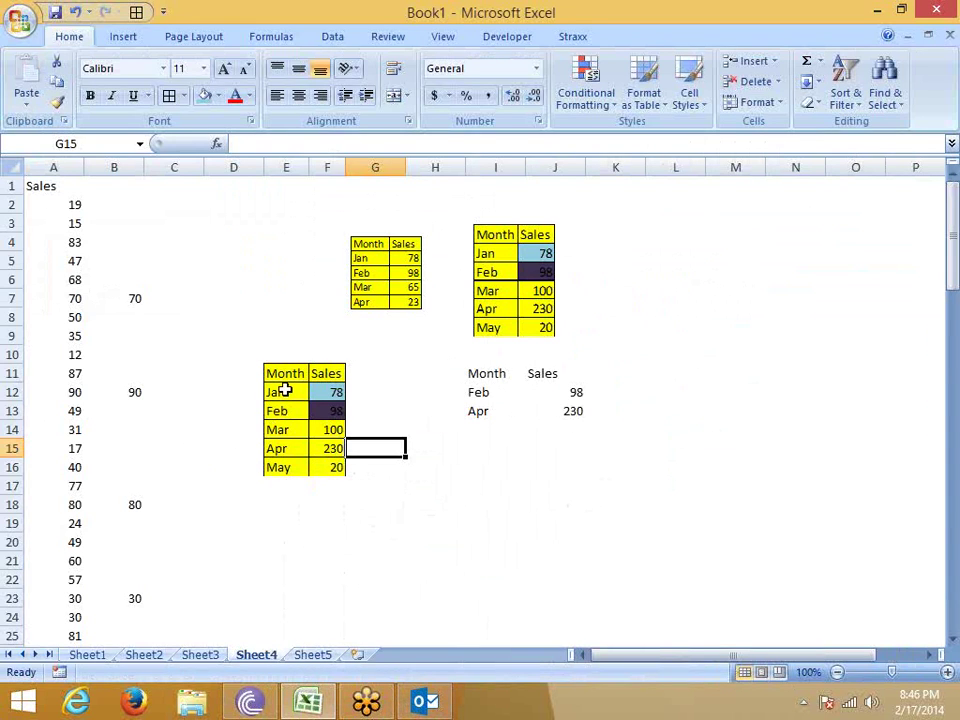
left_click(285, 390)
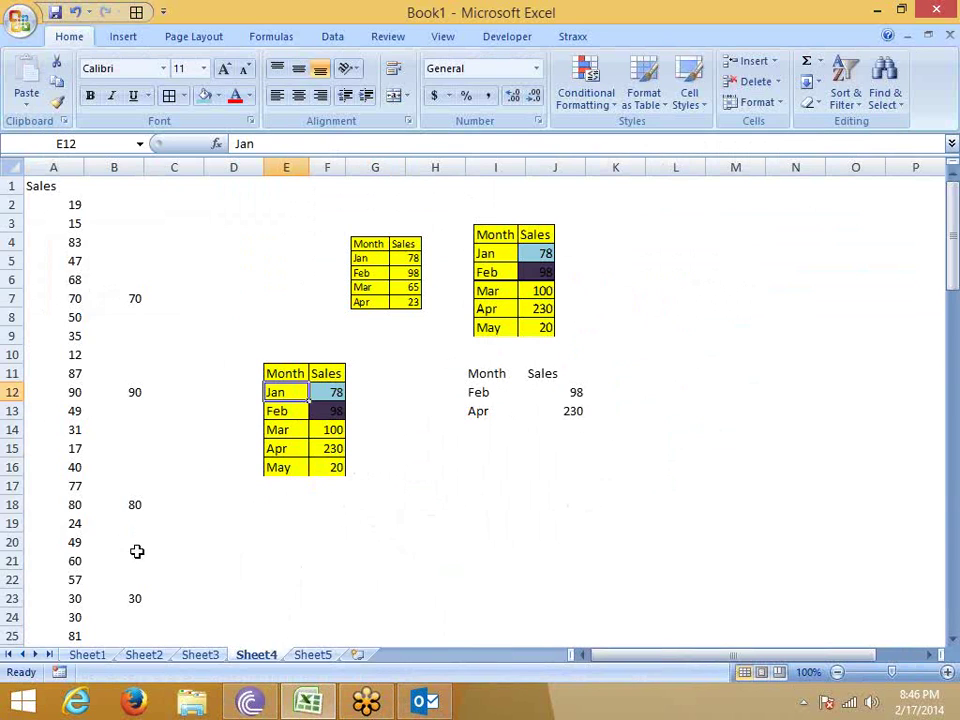
left_click(352, 575)
left_click(312, 655)
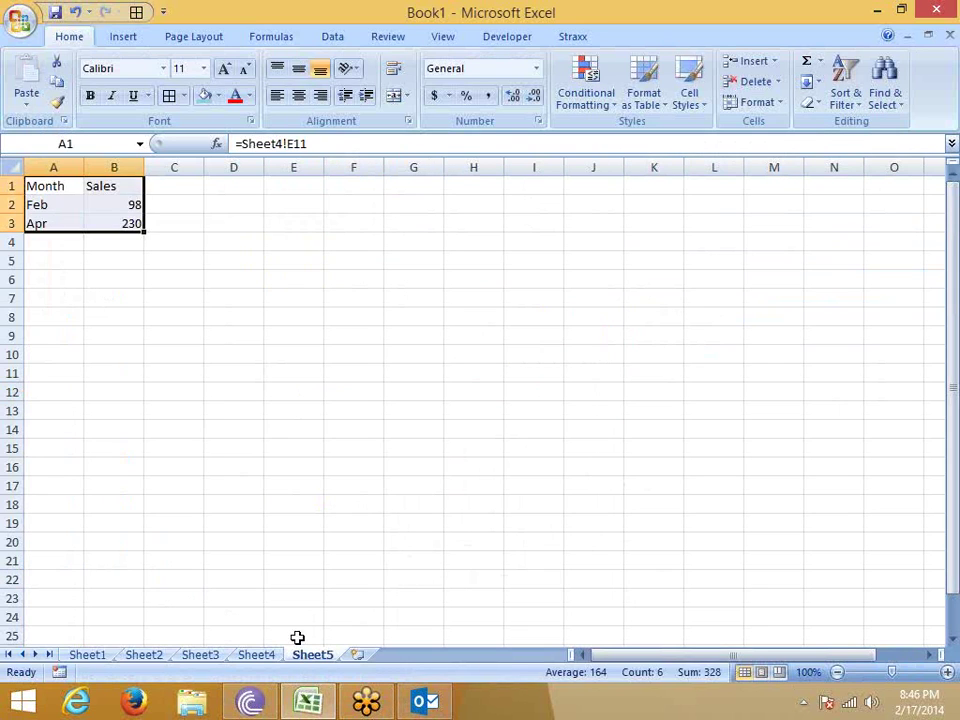
left_click(225, 432)
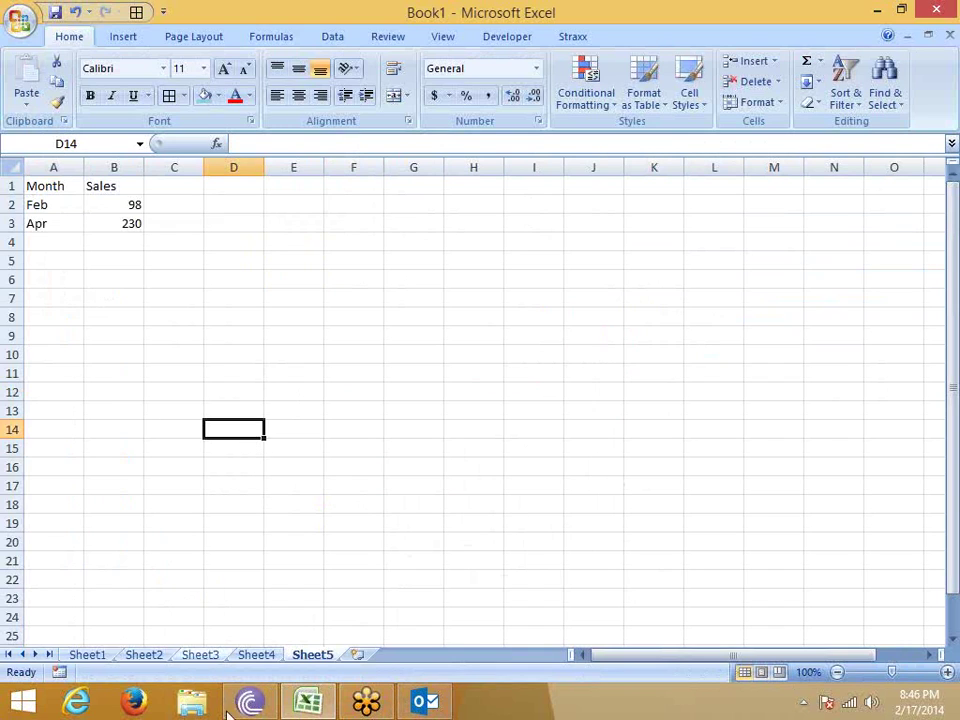
left_click(138, 704)
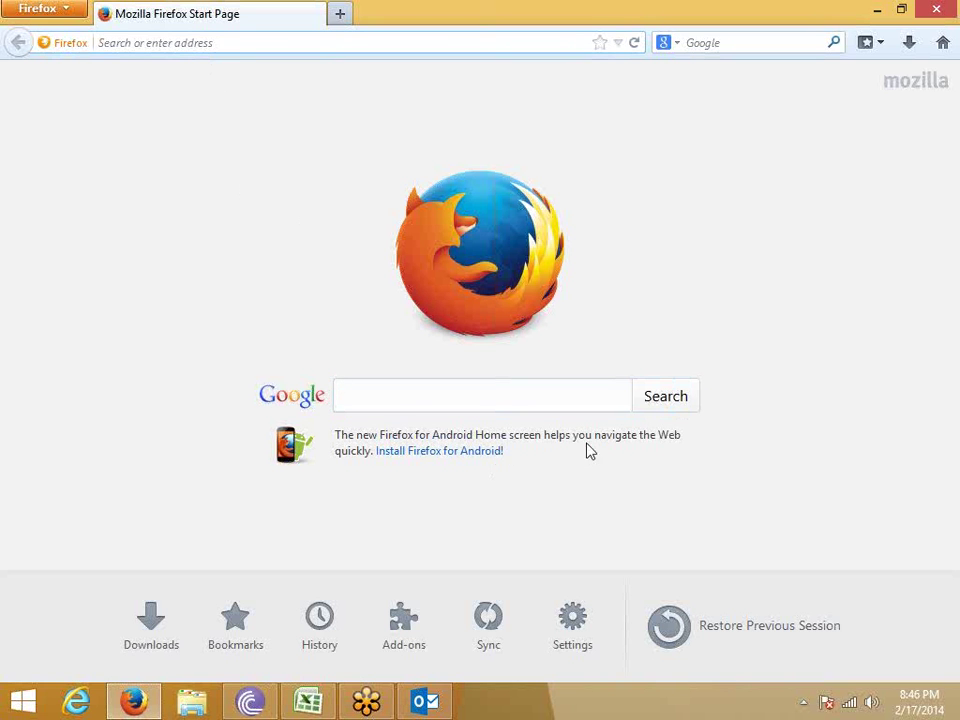
Select the Firefox for Android promo sentence, then close Firefox.
left_click_drag(684, 436, 330, 434)
key("ctrl+c")
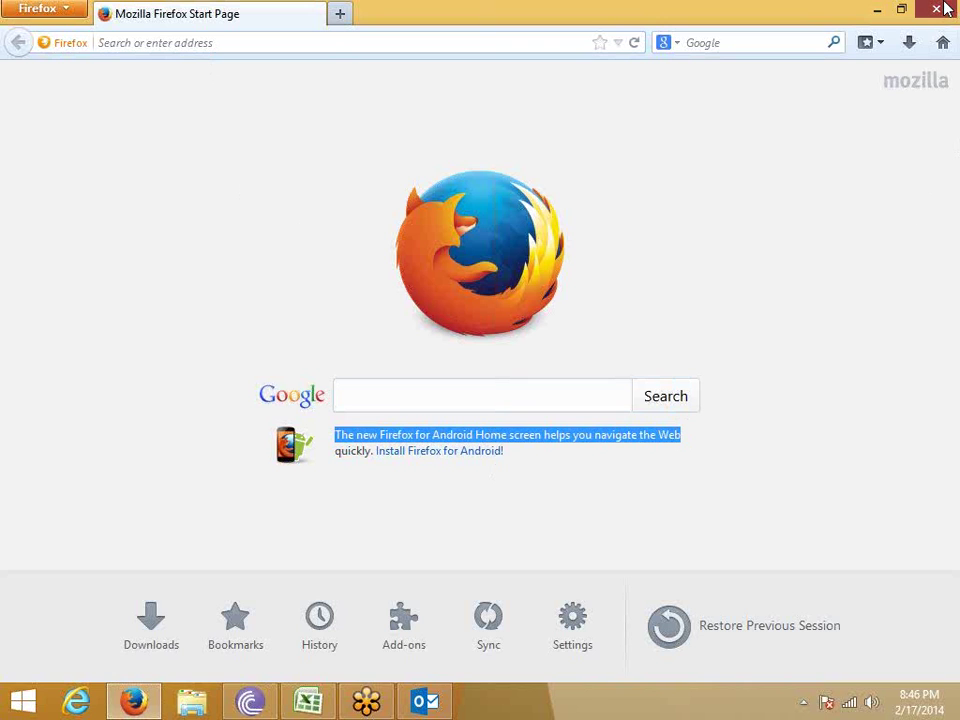
left_click(945, 8)
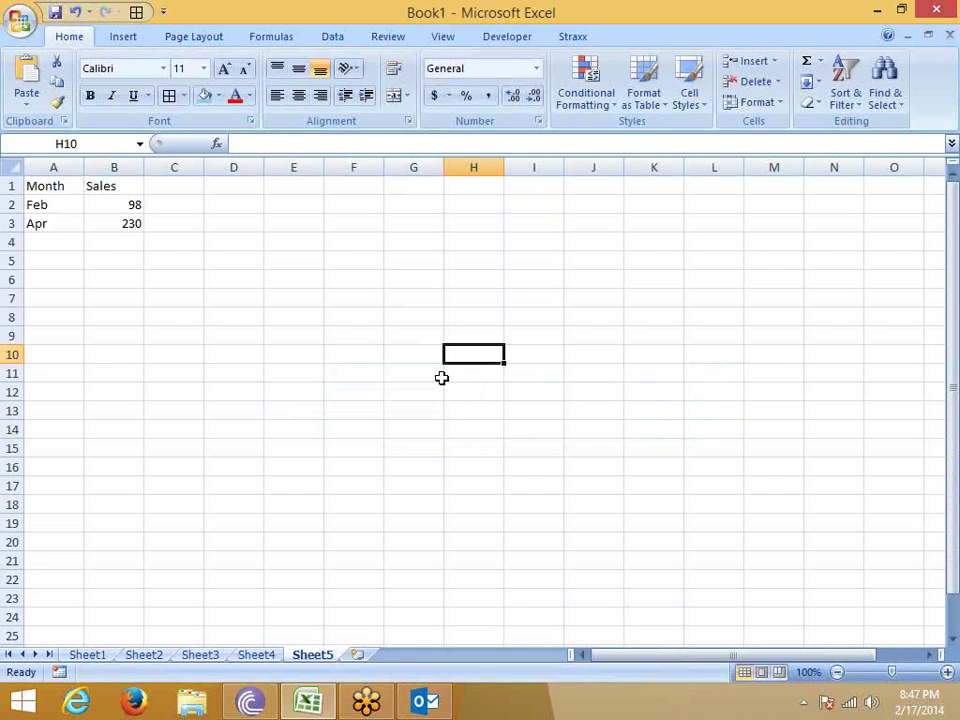
Paste the promo sentence into B3 and undo it, then copy and release B3's 230.
left_click(140, 227)
key("ctrl+v")
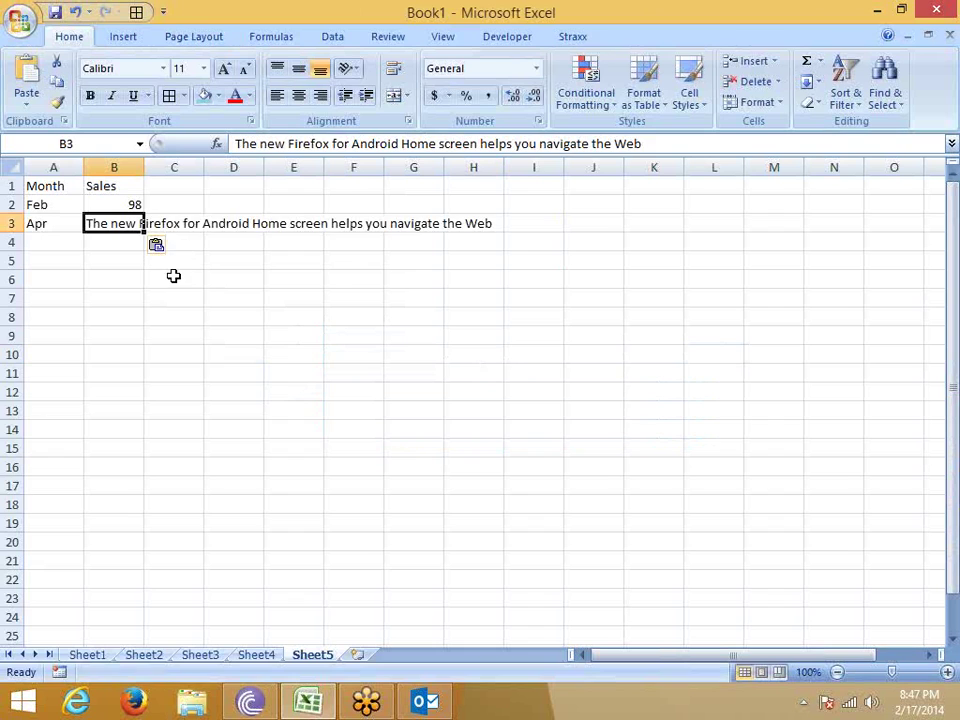
key("ctrl+z")
key("ctrl+c")
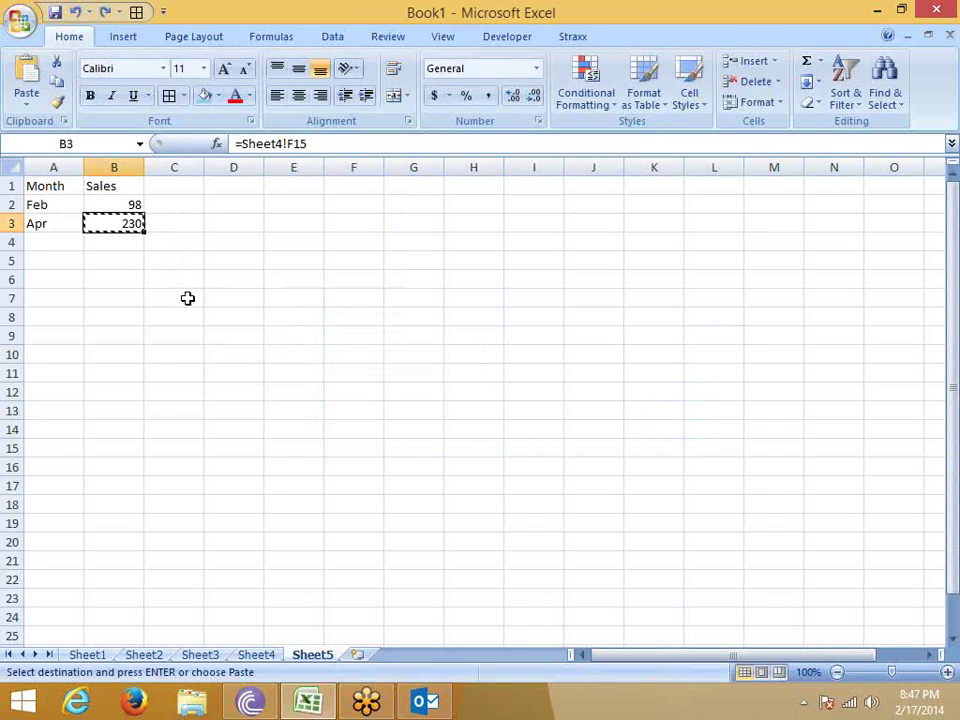
left_click(244, 266)
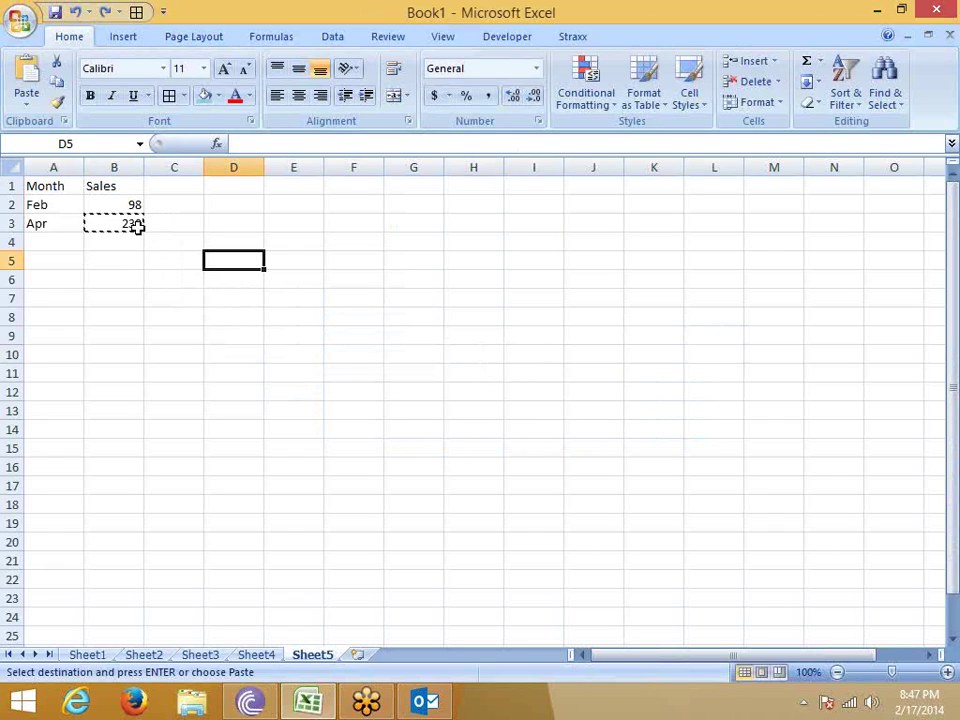
key("Escape")
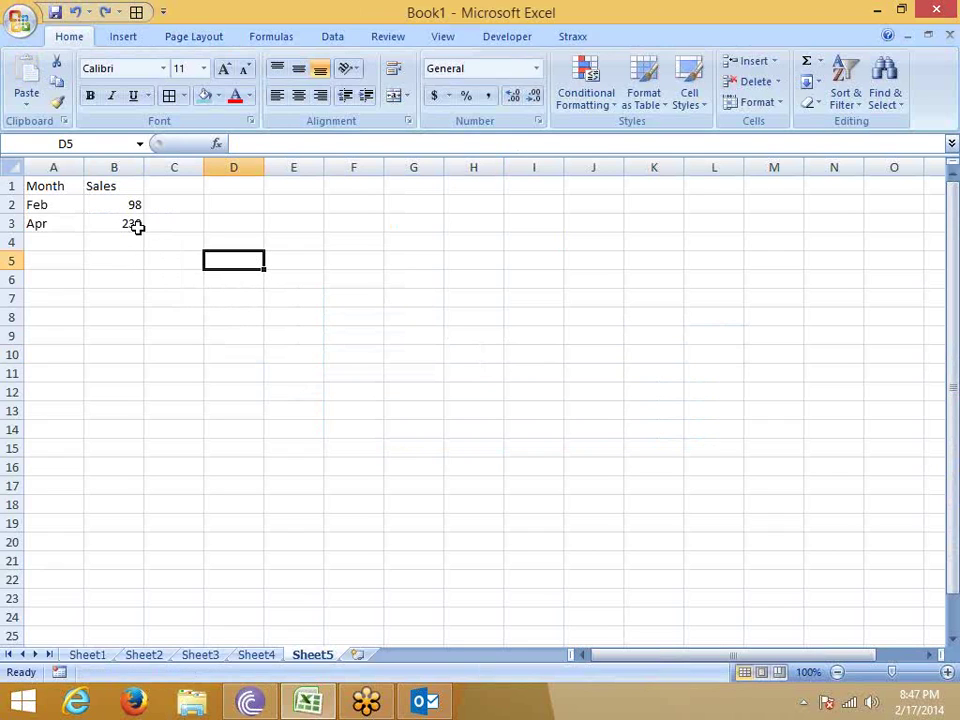
Show the Office Clipboard pane beside Sheet5.
left_click(63, 121)
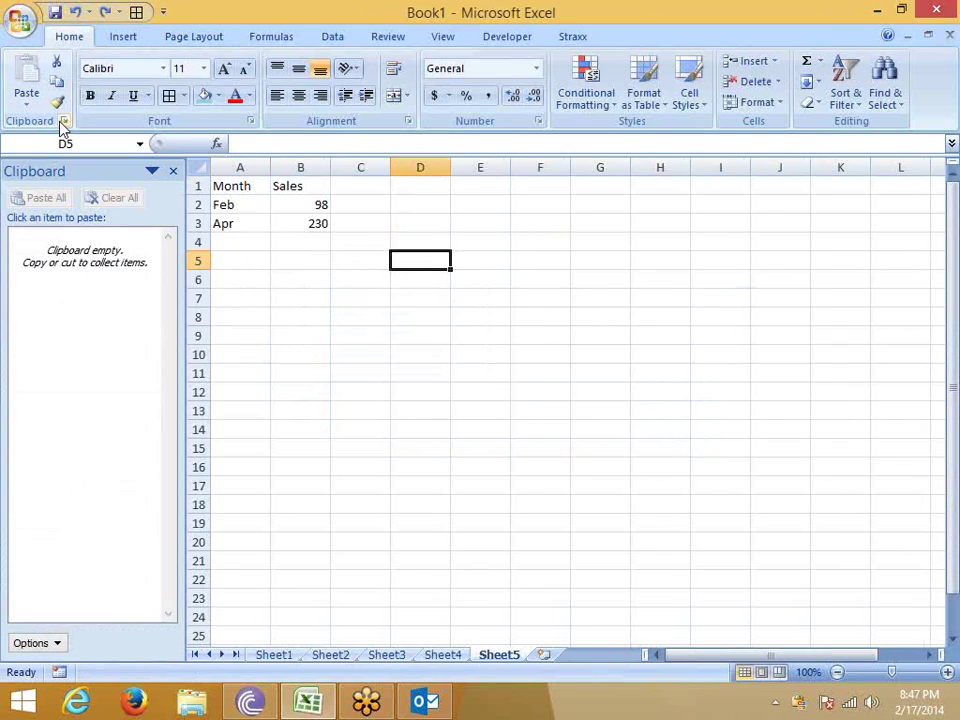
left_click(308, 298)
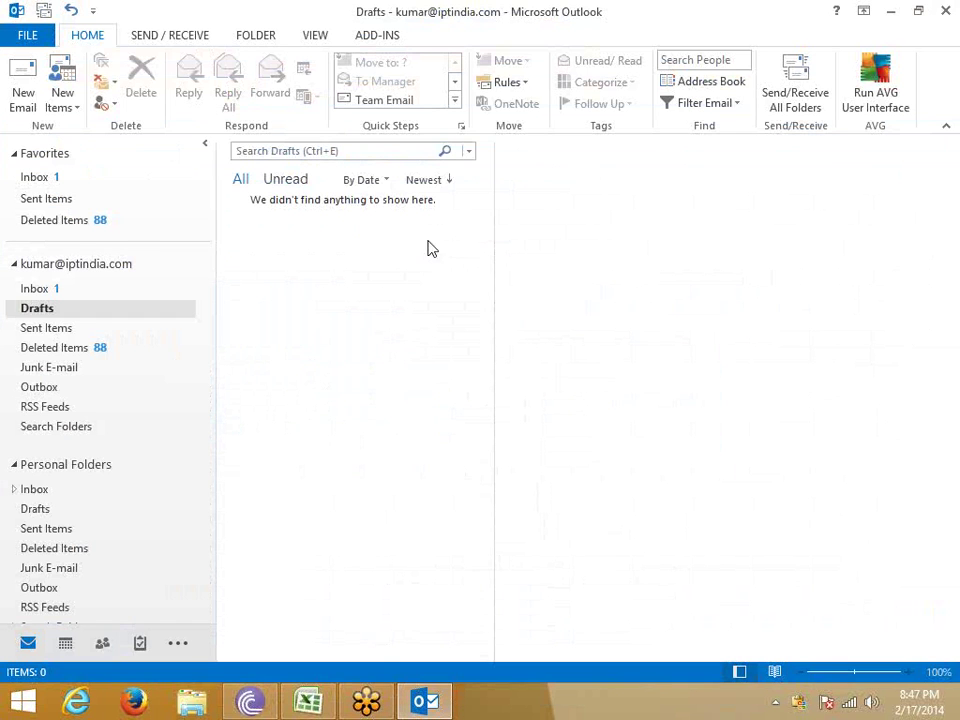
left_click(308, 702)
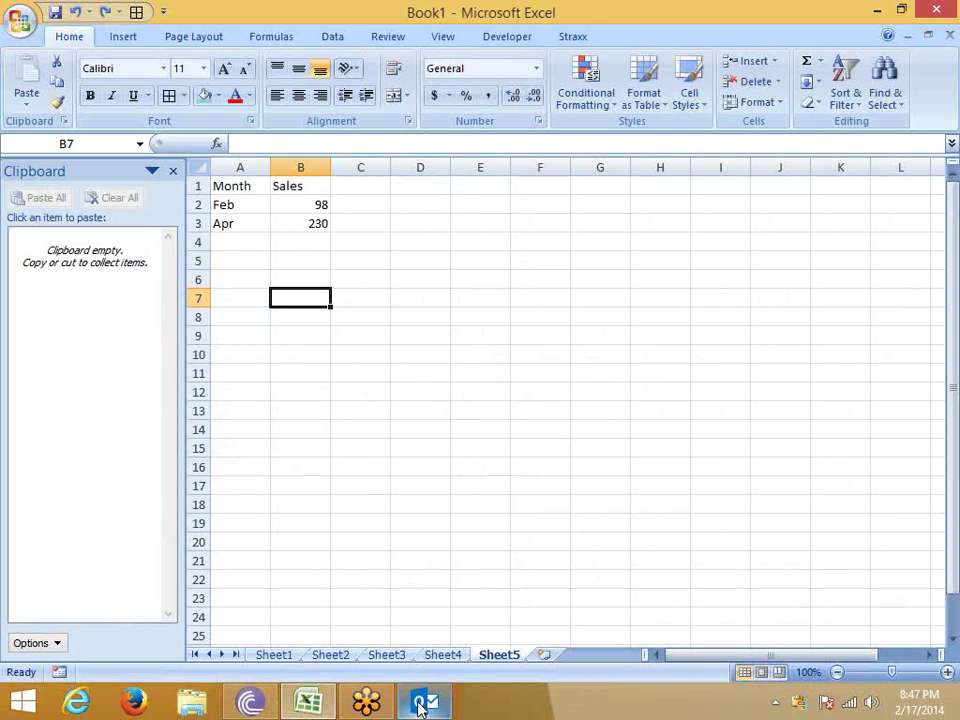
left_click(425, 702)
key("alt+Tab")
Copy Feb (A2), Apr (A3) and 230 (B3) onto the Office Clipboard.
left_click(249, 202)
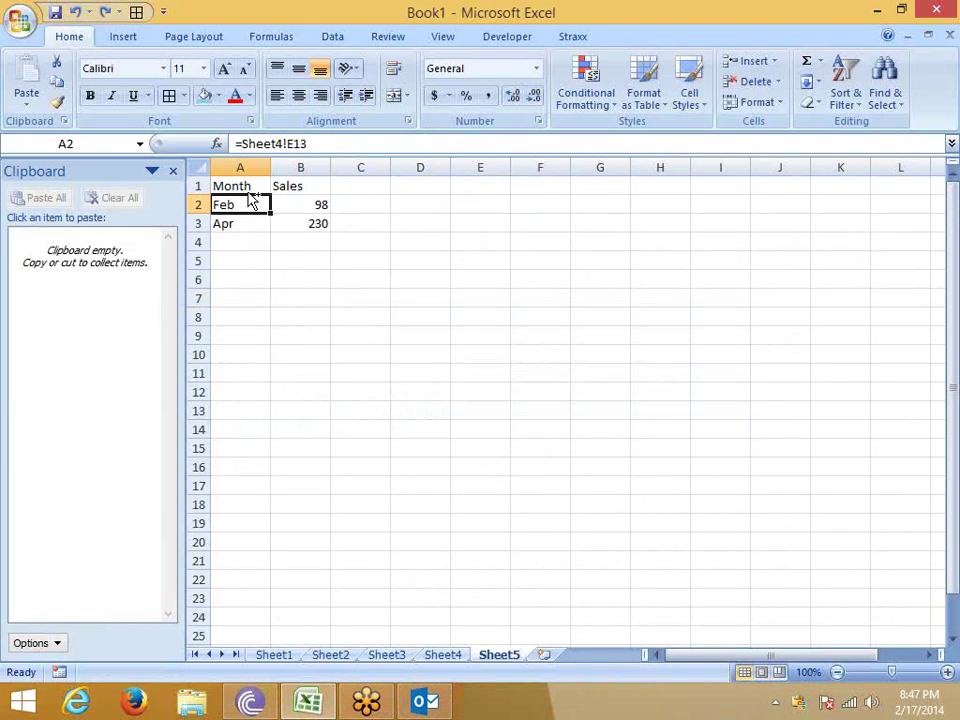
key("ctrl+c")
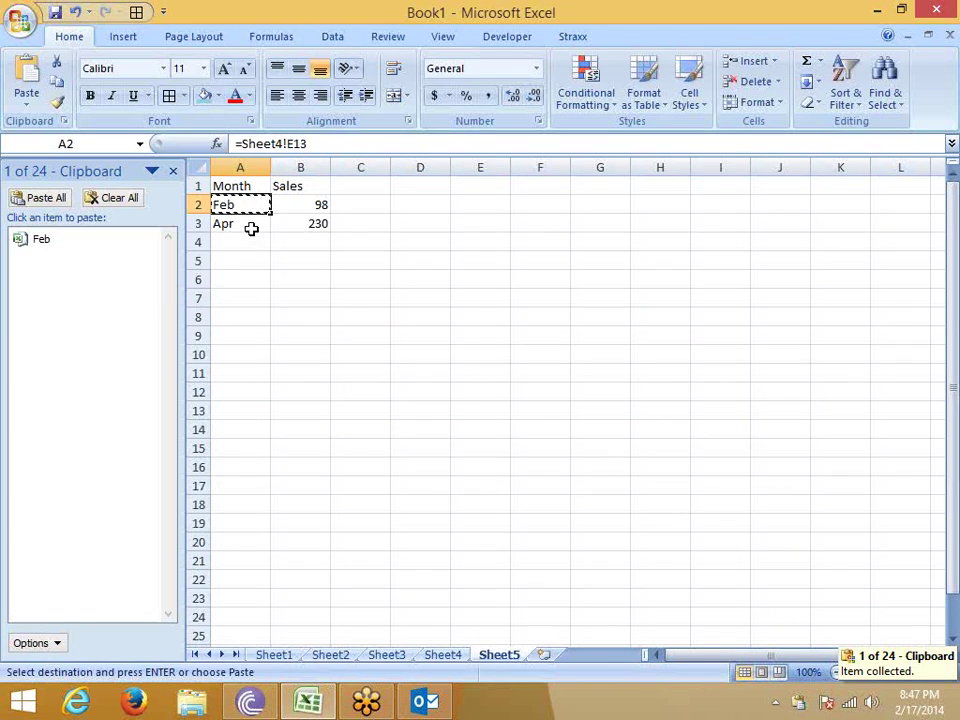
left_click(253, 228)
key("ctrl+c")
left_click(311, 226)
key("ctrl+c")
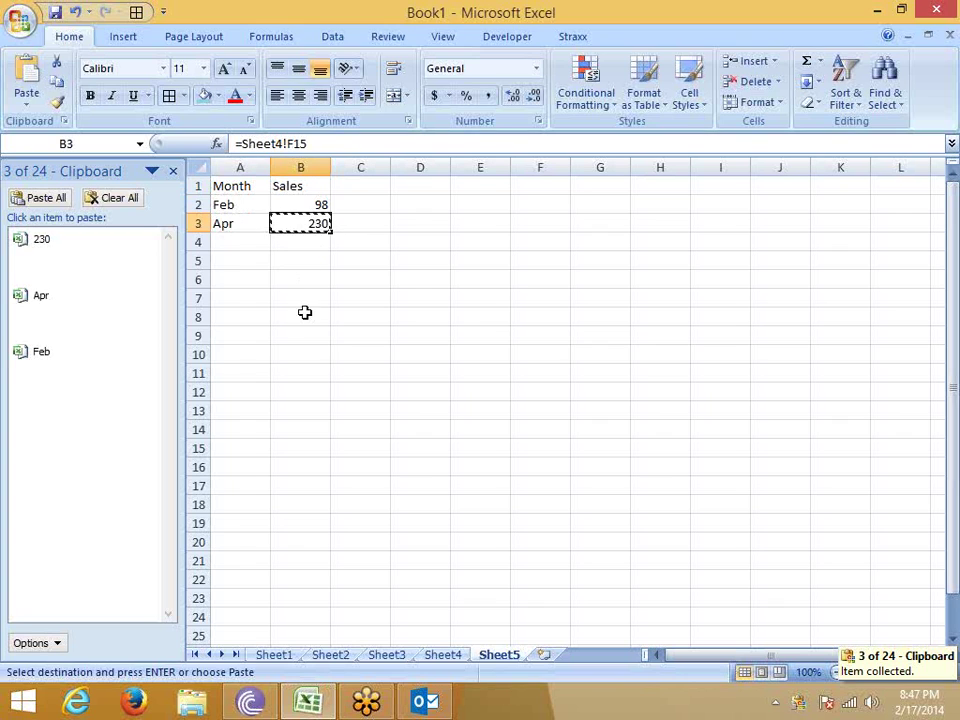
Paste clipboard items into F6, ending with 230.
left_click(549, 281)
left_click(58, 270)
left_click(66, 312)
left_click(62, 362)
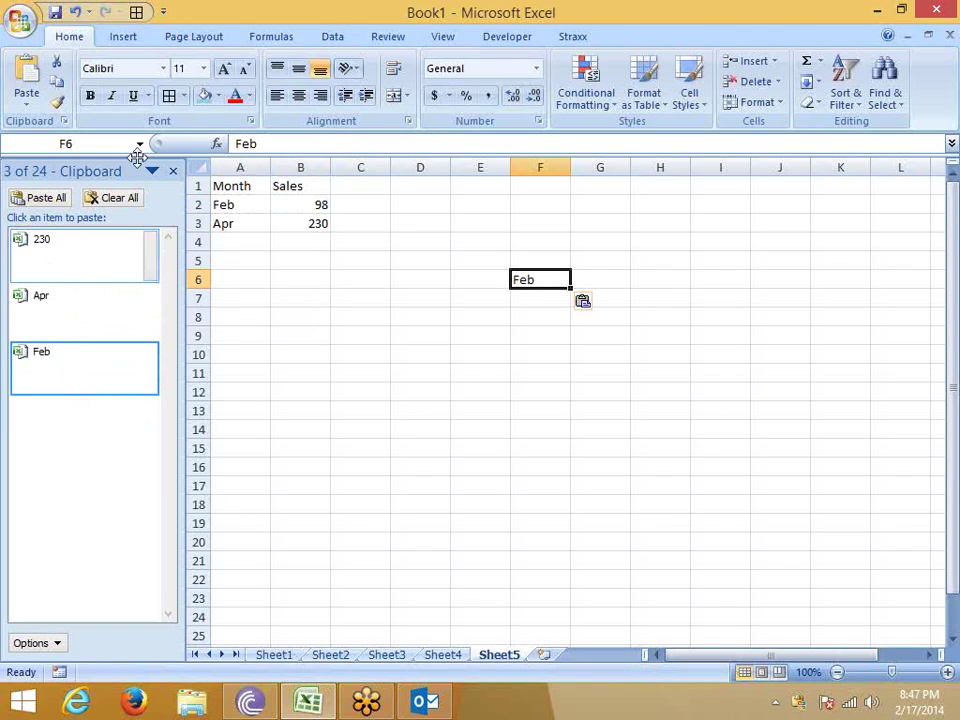
left_click(77, 253)
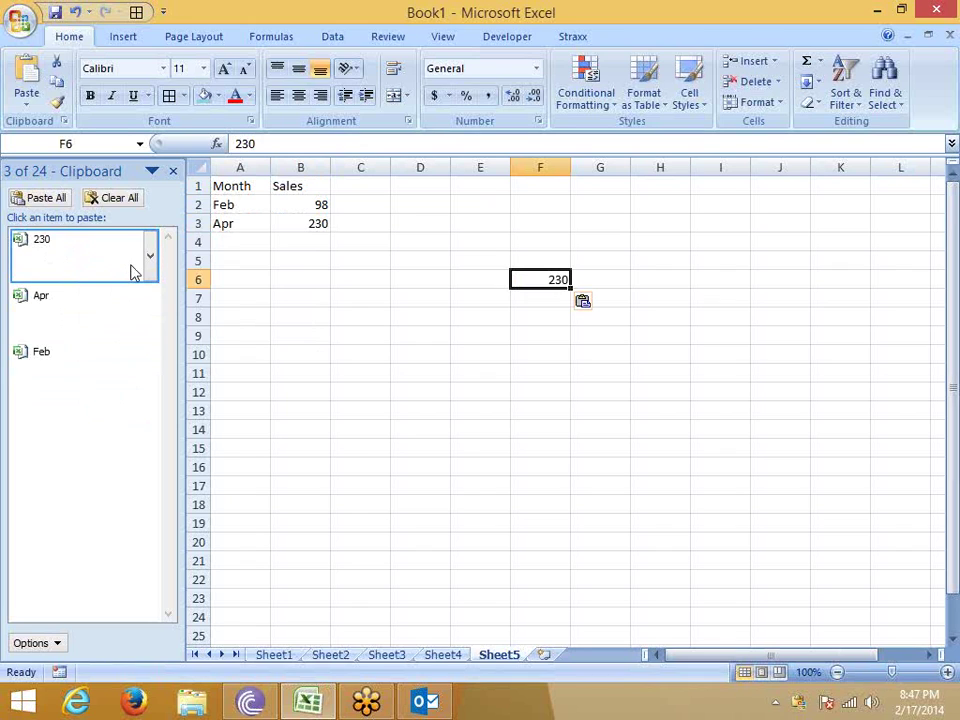
key("Delete")
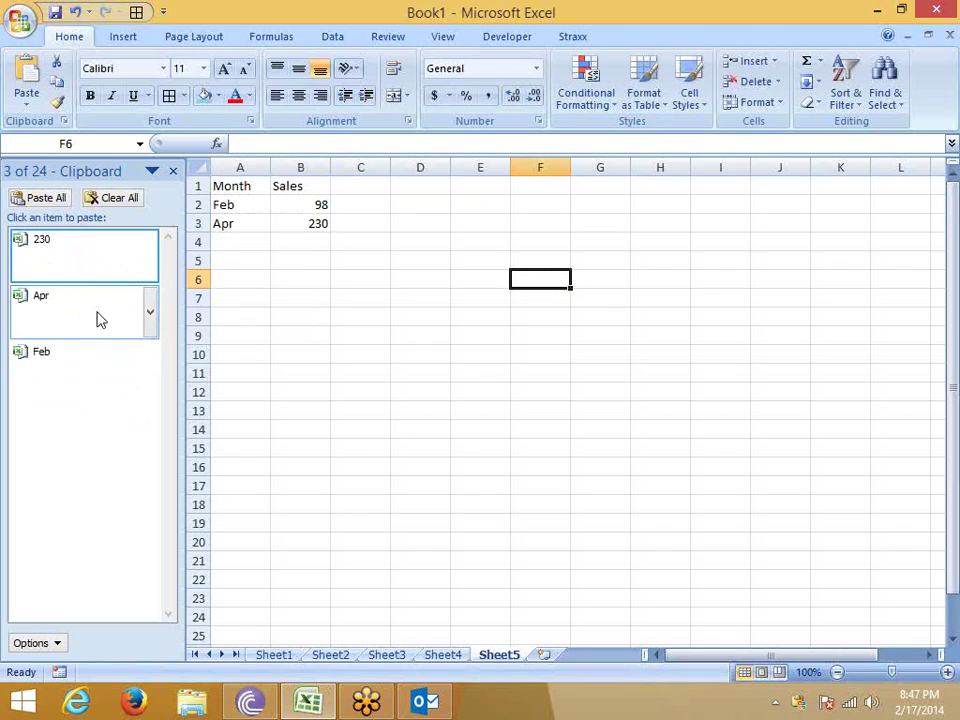
left_click(88, 349)
left_click(77, 253)
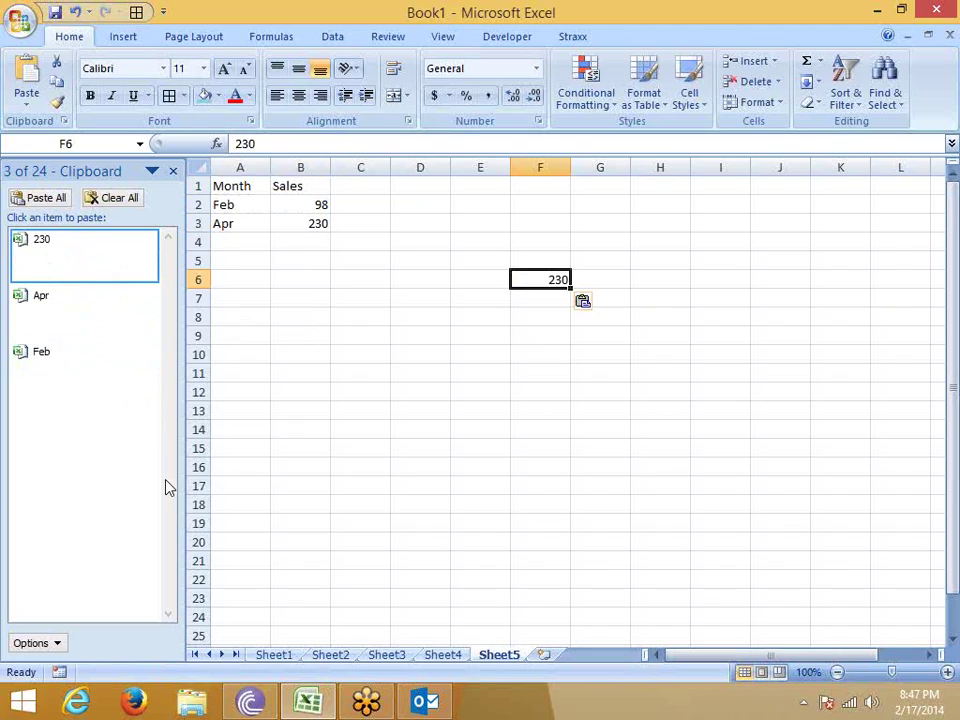
Launch Excel 2007 from the Start screen search for 'ex'.
key("super")
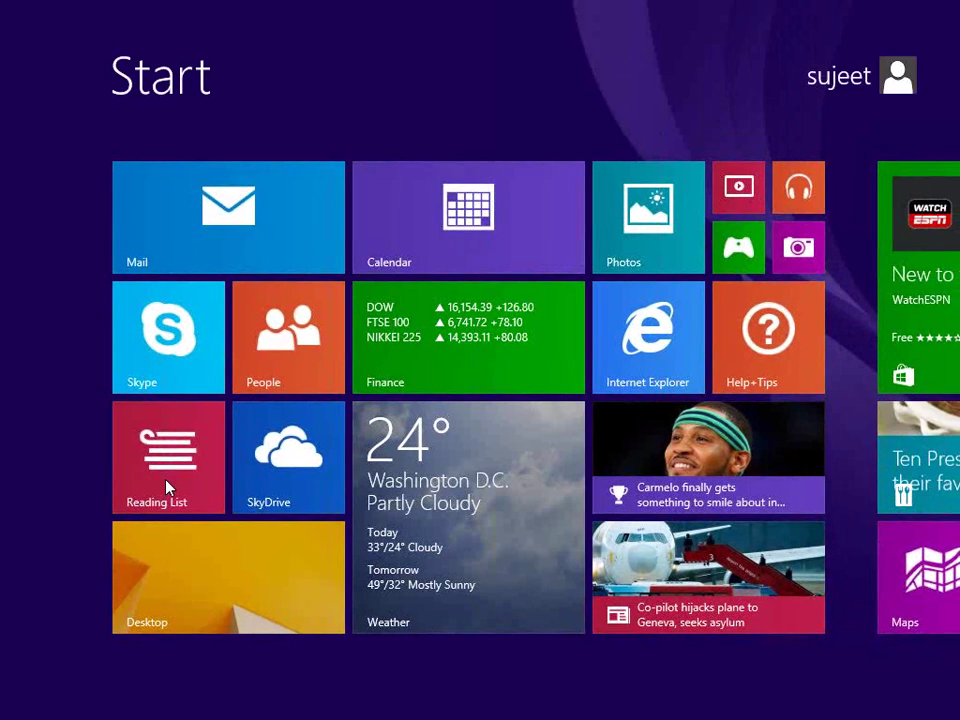
type("excel 2007")
key("Return")
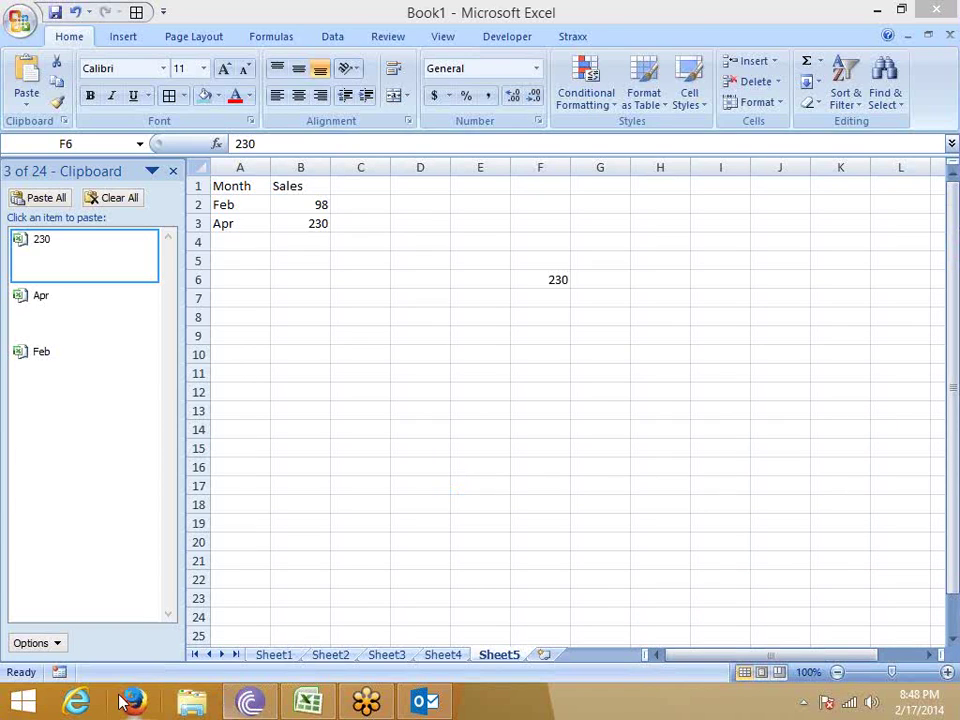
Open google.co.in in Firefox and search for 'add url'.
left_click(125, 701)
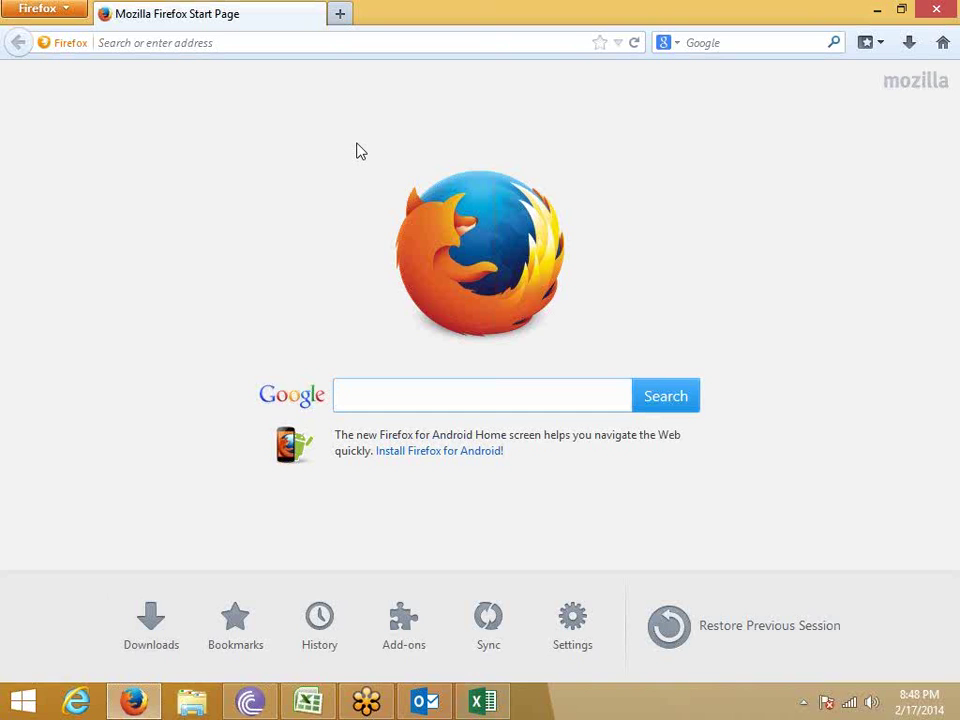
left_click(229, 42)
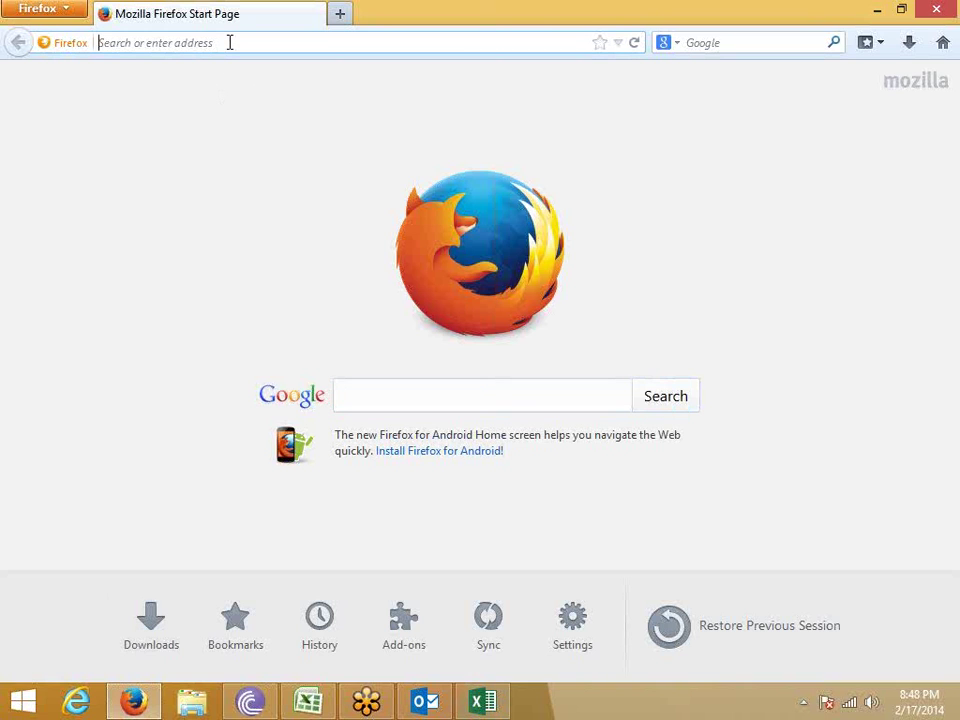
type("goo")
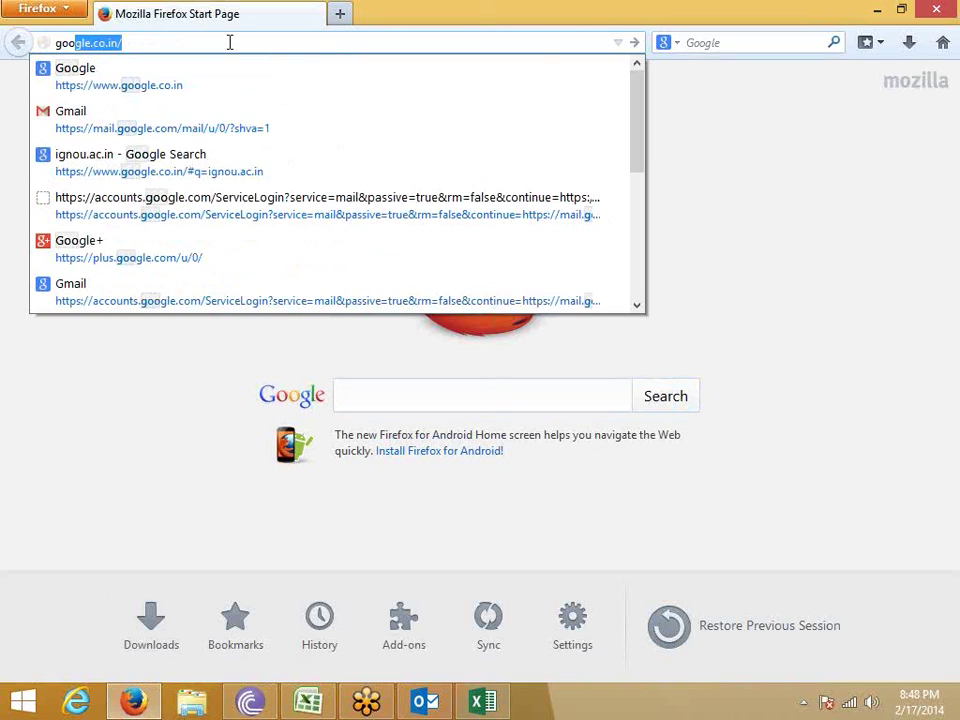
key("Return")
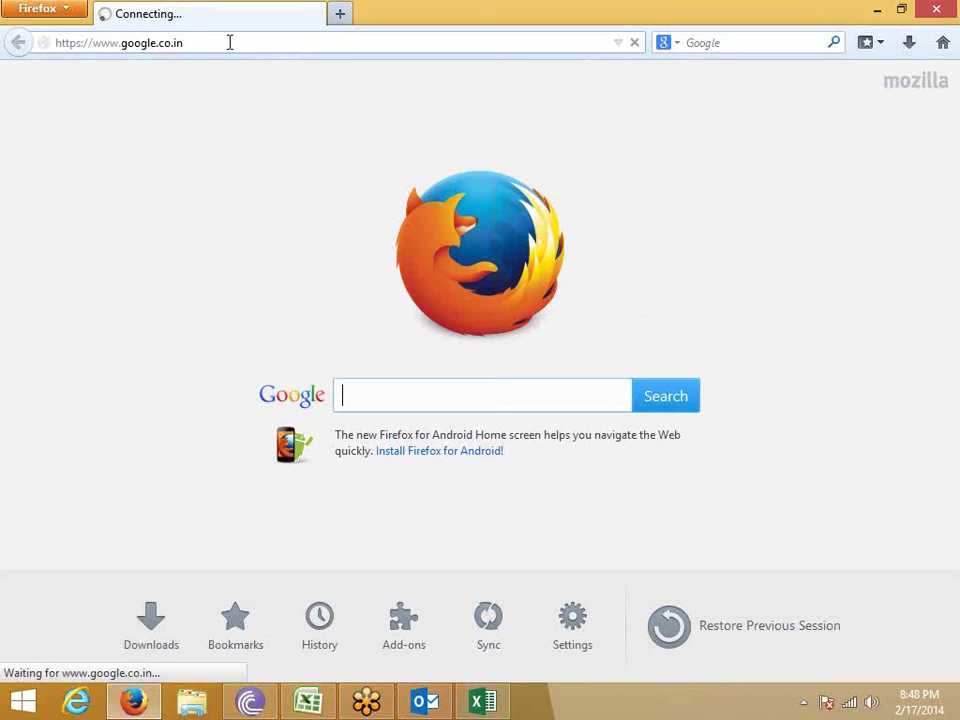
type("add")
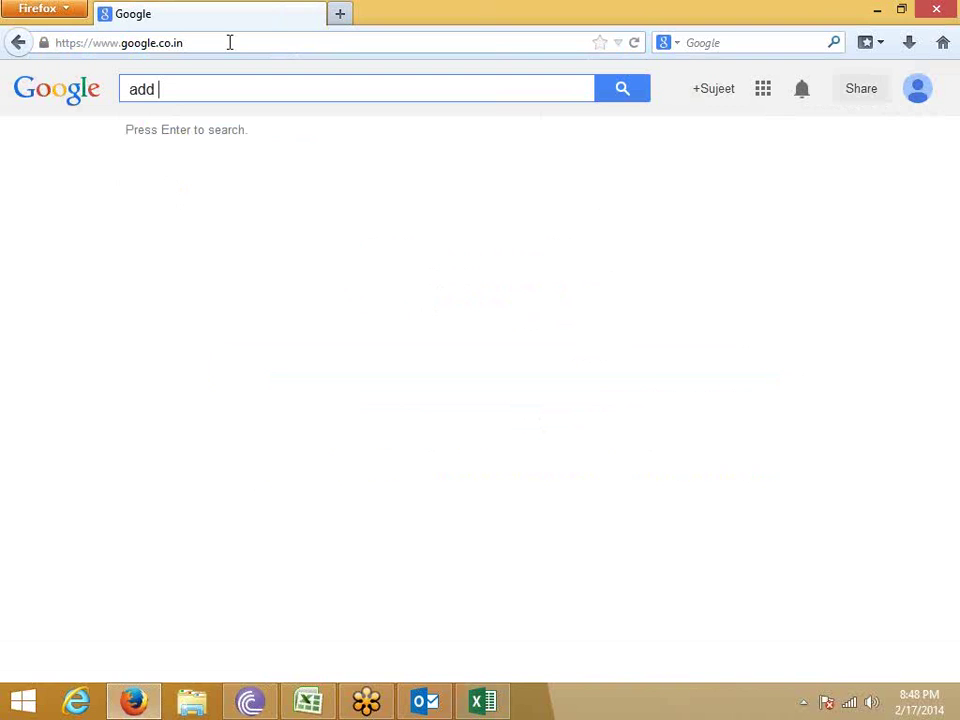
key("Down")
key("Return")
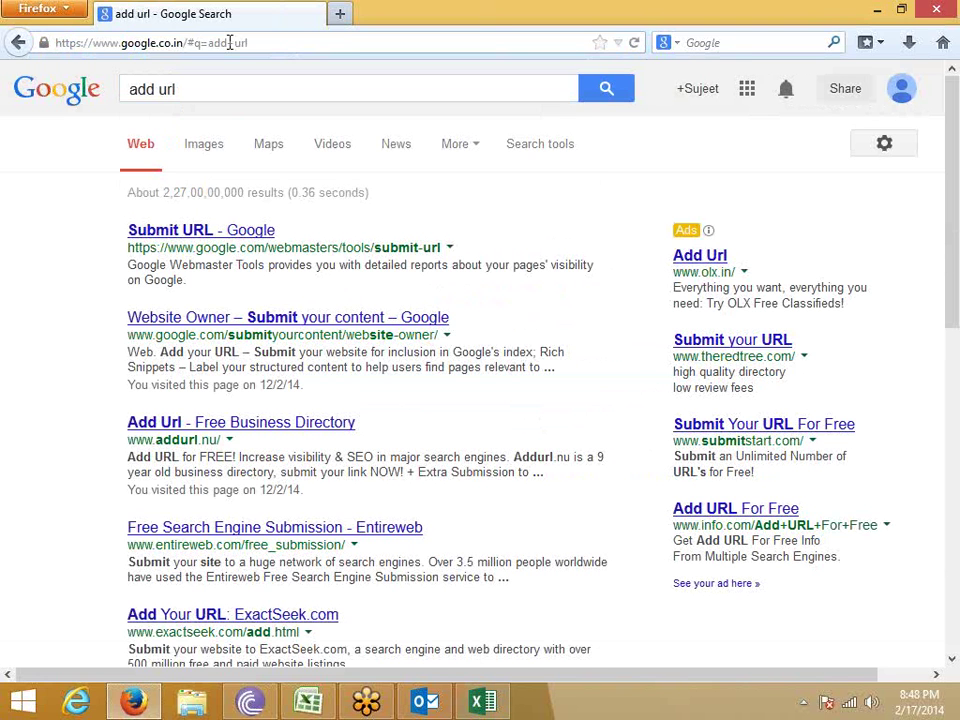
Back in Excel, delete the 230 from cell F6.
left_click(308, 702)
mouse_move(130, 363)
key("Delete")
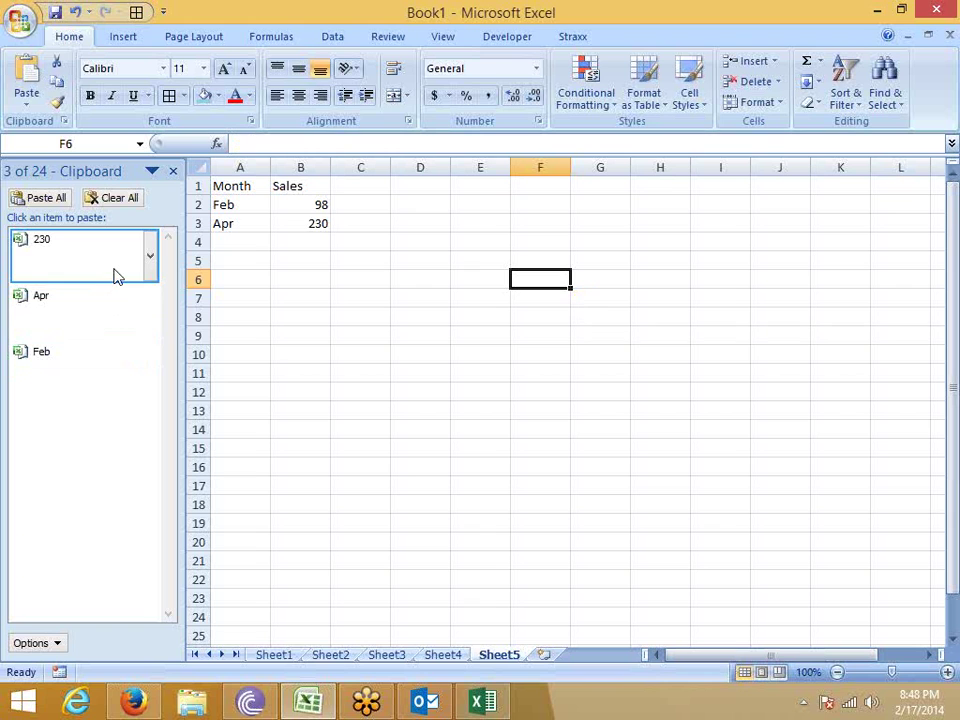
left_click(116, 200)
key("alt+Tab")
left_click_drag(127, 250, 450, 252)
key("ctrl+c")
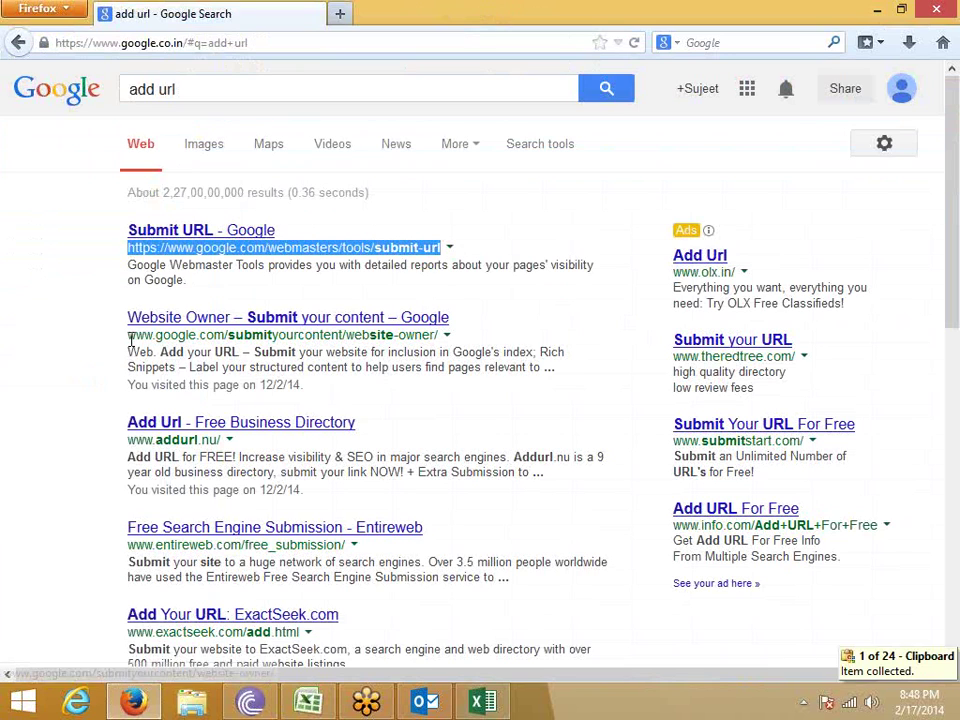
left_click_drag(128, 336, 355, 348)
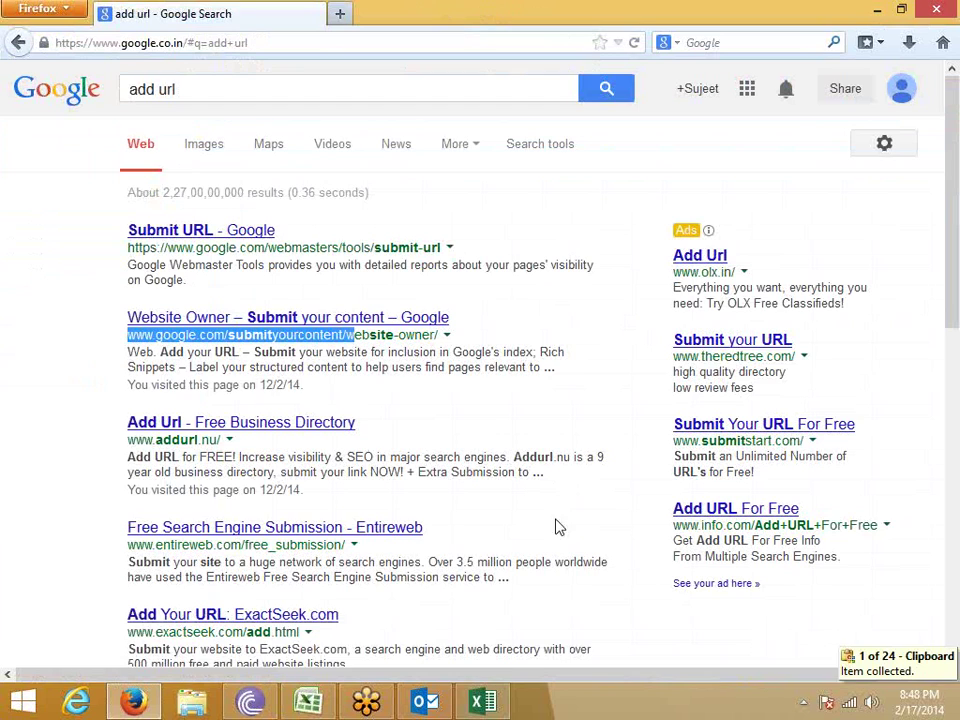
left_click_drag(126, 341, 435, 343)
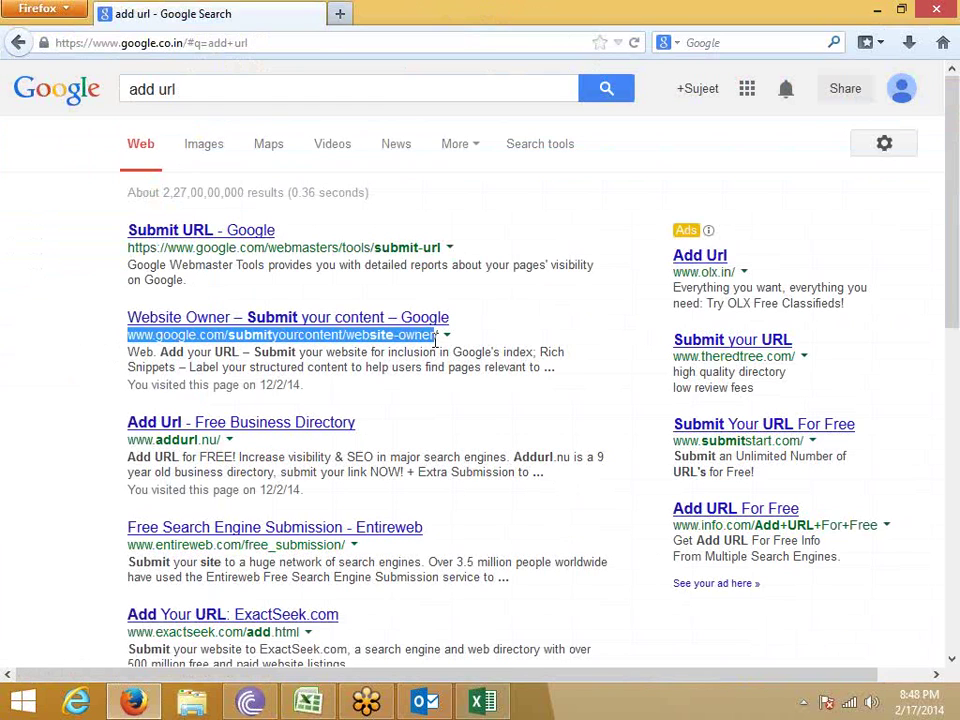
key("ctrl+c")
left_click_drag(127, 441, 222, 443)
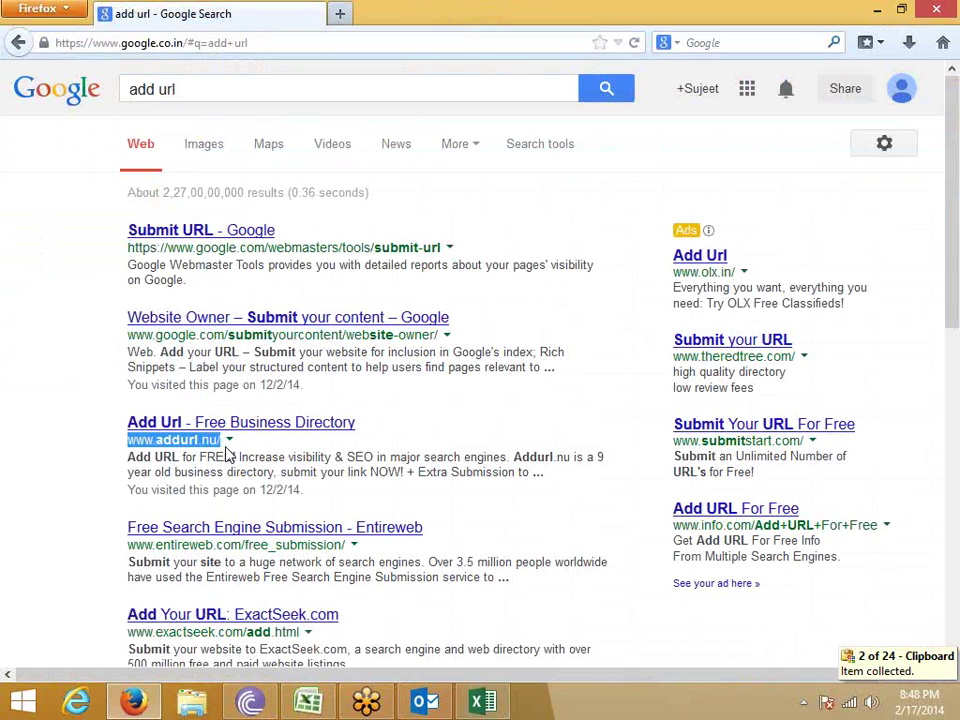
key("ctrl+c")
Copy the Entireweb, ExactSeek, Bing, Gigablast, dmoz and Infotiger result addresses.
left_click_drag(128, 544, 347, 551)
left_click_drag(128, 632, 297, 631)
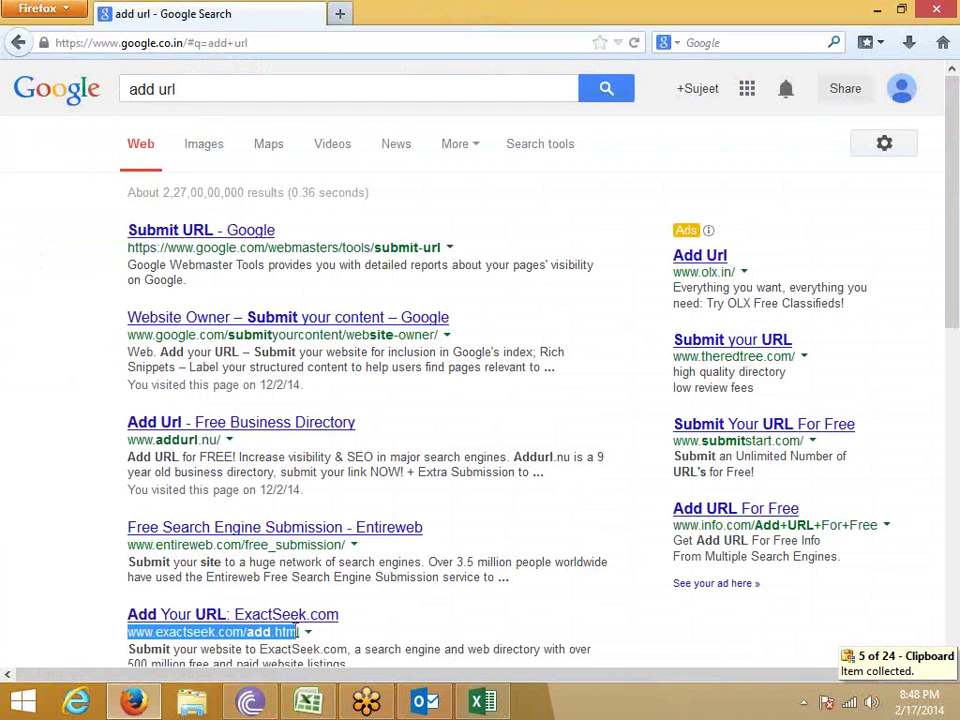
scroll(297, 631, "down", 5)
left_click_drag(128, 399, 345, 415)
key("ctrl+c")
left_click_drag(128, 486, 300, 491)
key("ctrl+c")
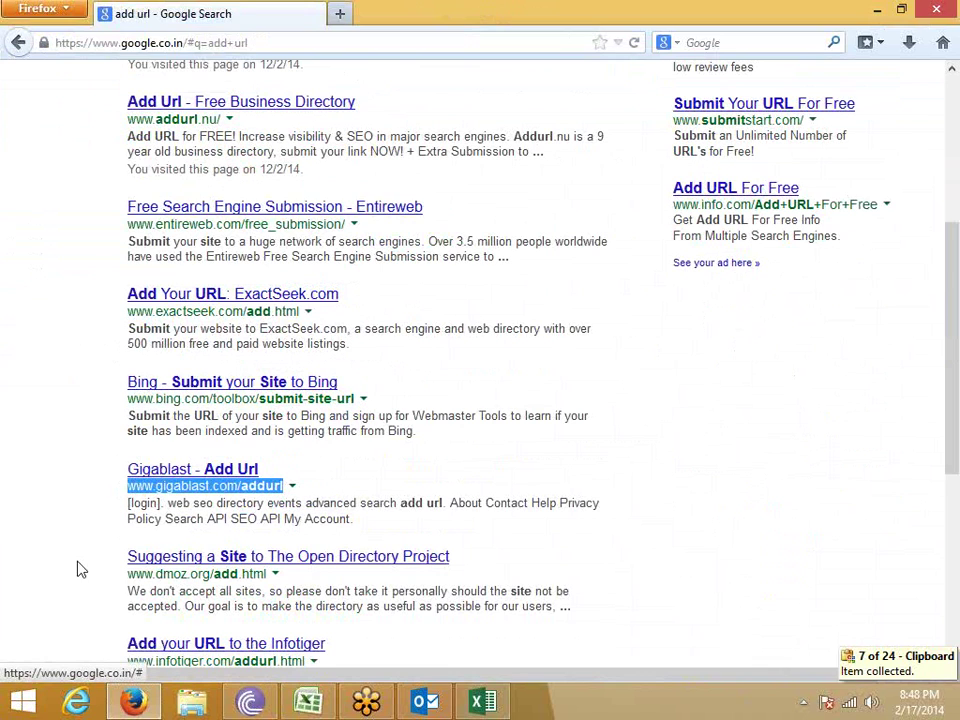
left_click_drag(128, 574, 278, 590)
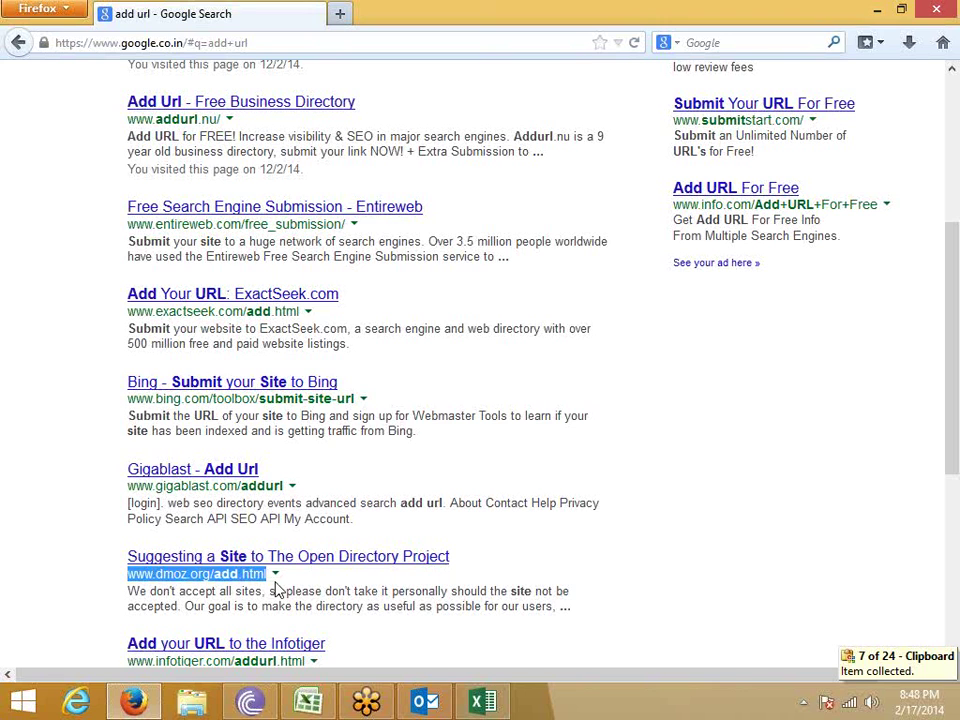
key("ctrl+c")
scroll(150, 617, "down", 2)
left_click_drag(128, 556, 310, 567)
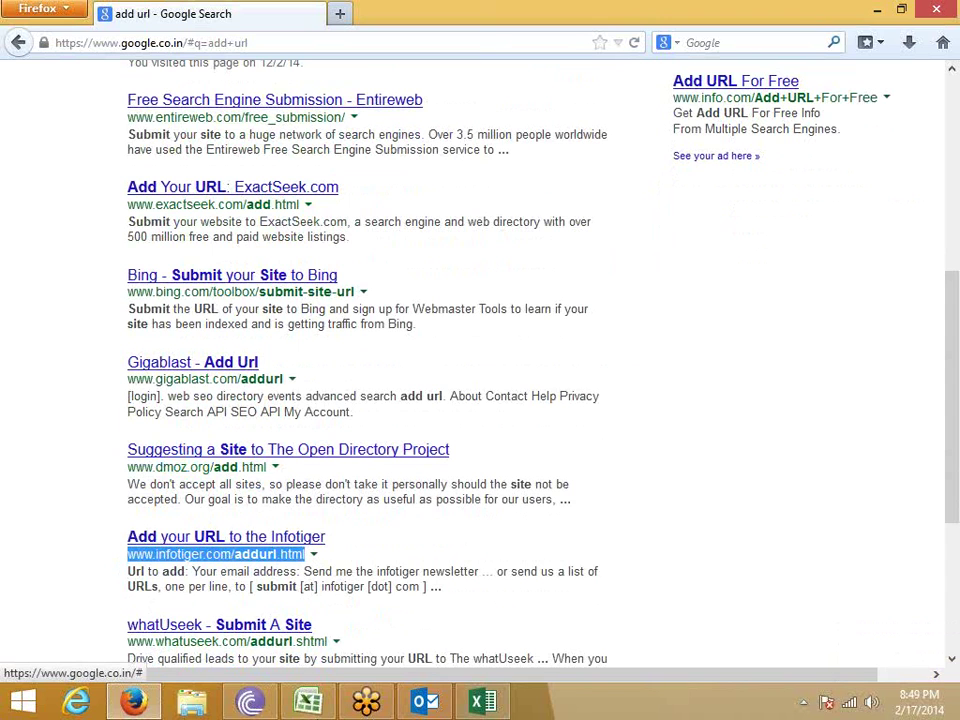
In Book1, paste the Infotiger, dmoz and Gigablast addresses into E1:E3.
left_click(482, 701)
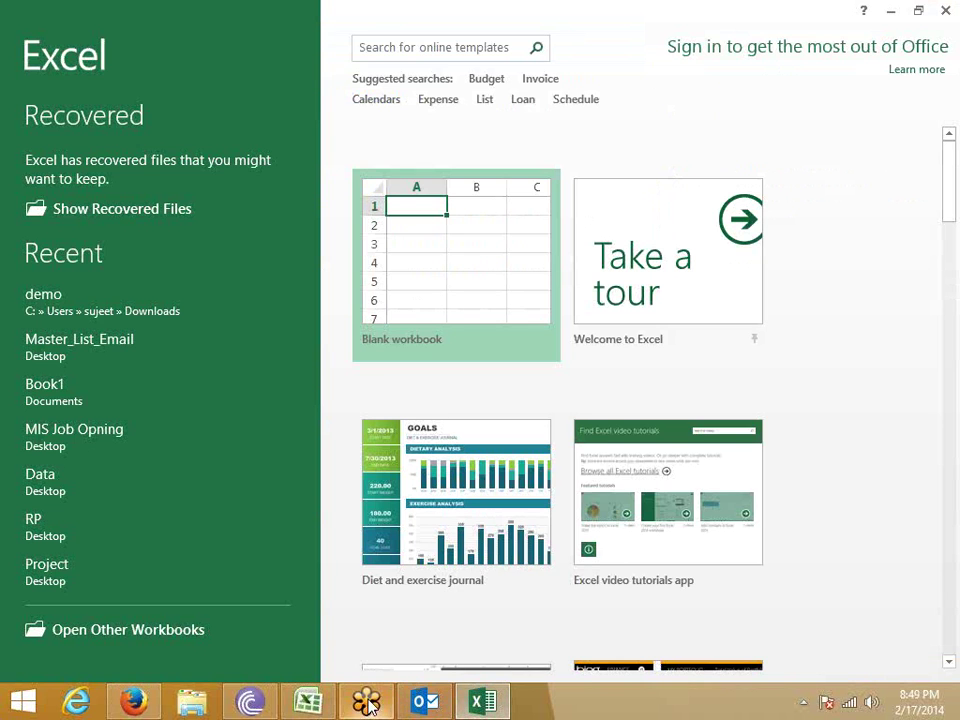
left_click(326, 700)
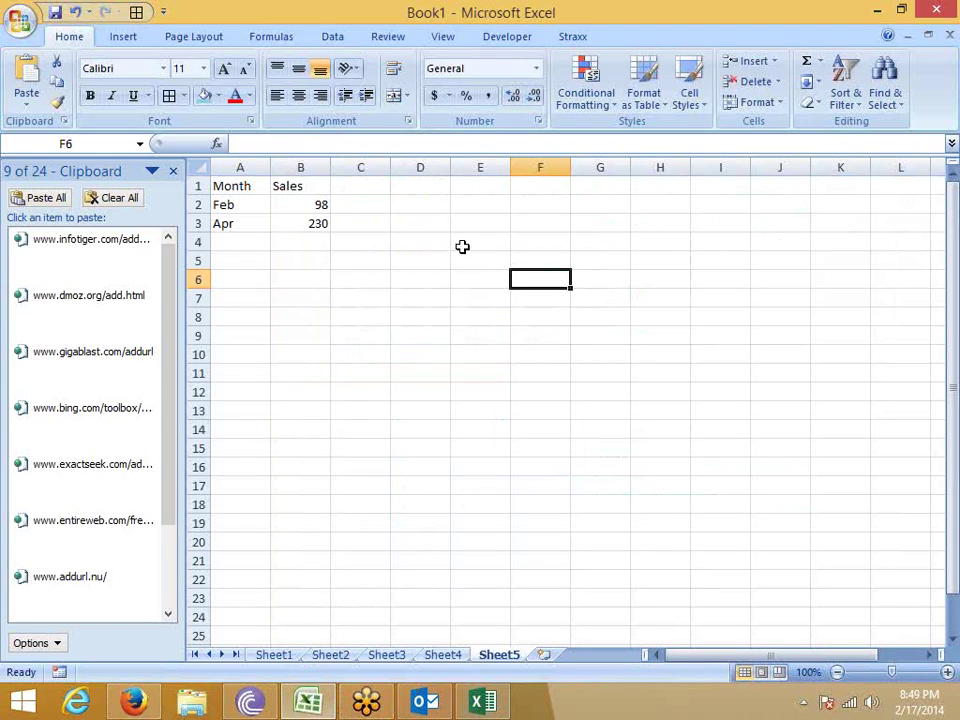
left_click(478, 187)
left_click(88, 263)
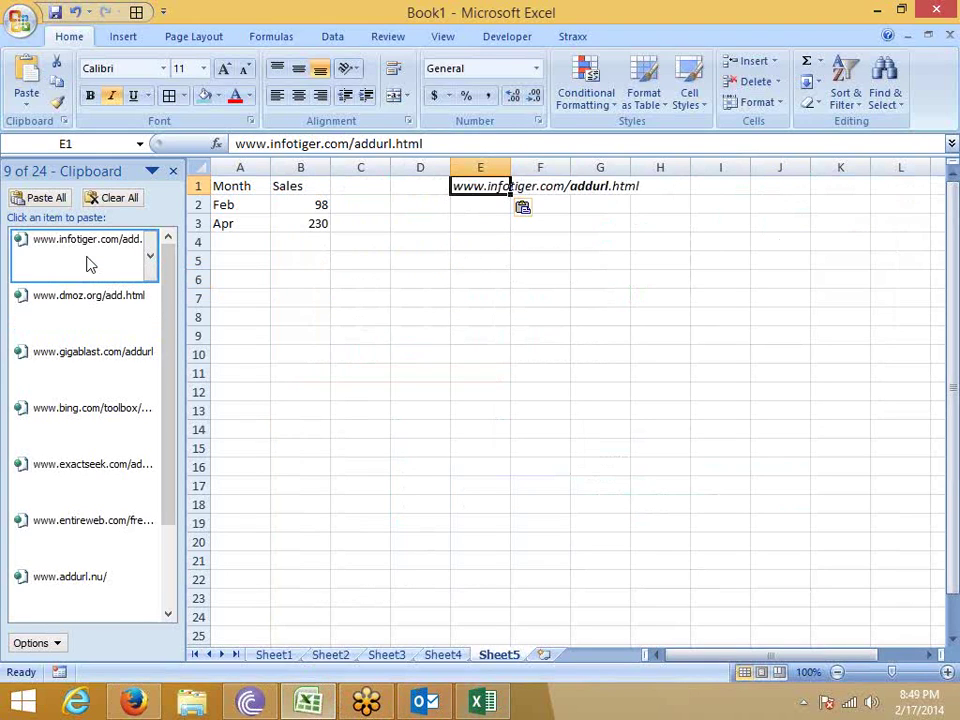
key("Return")
left_click(33, 312)
key("Return")
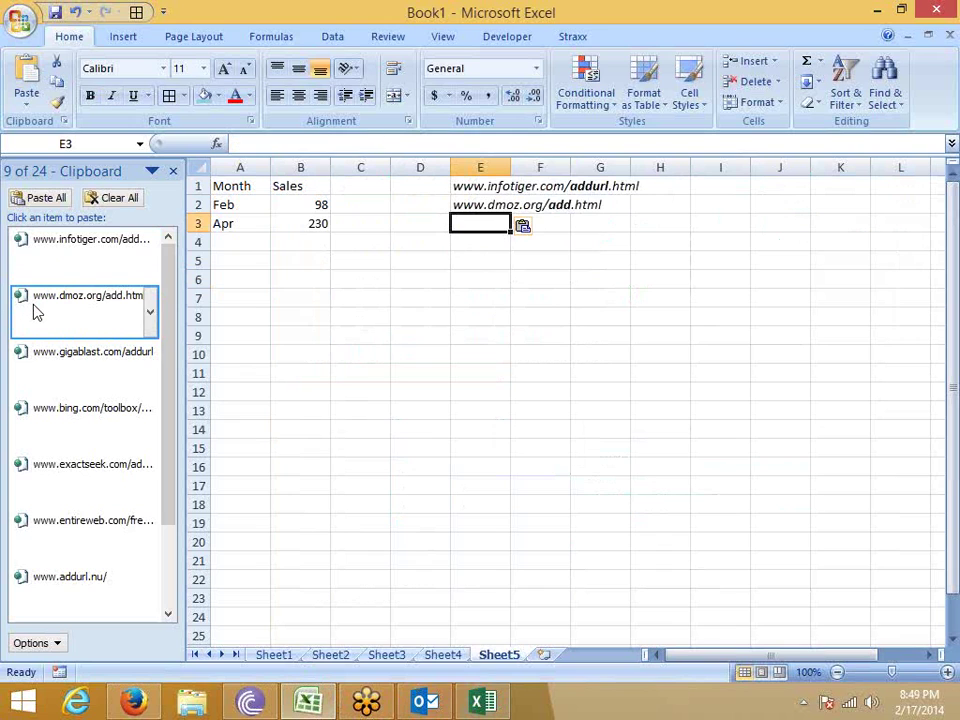
left_click(40, 349)
key("Return")
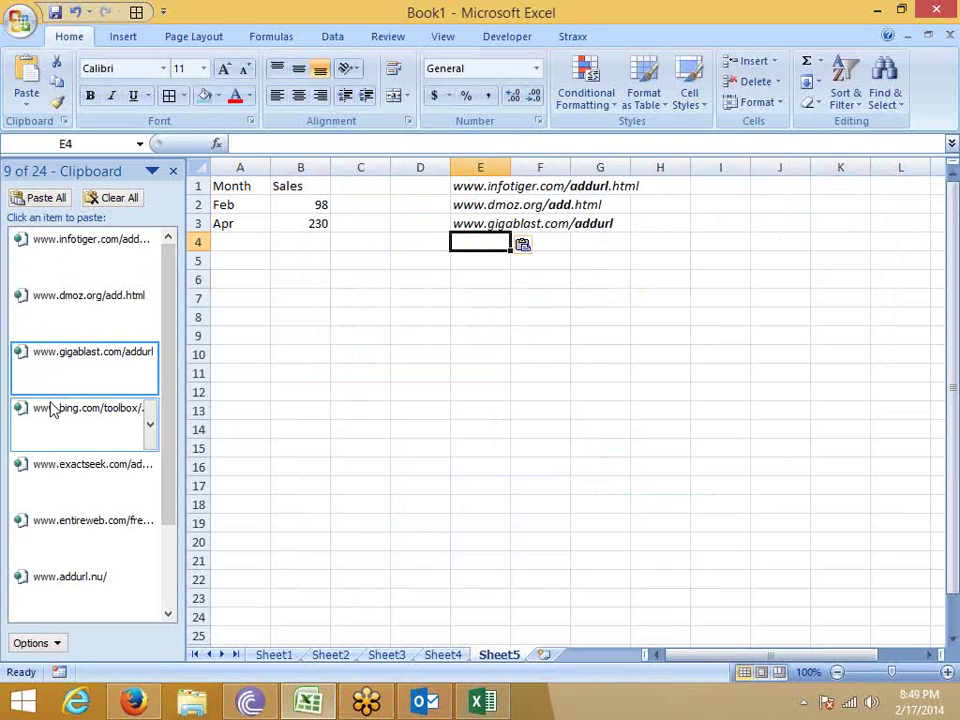
left_click(53, 410)
key("Return")
left_click(64, 468)
key("Return")
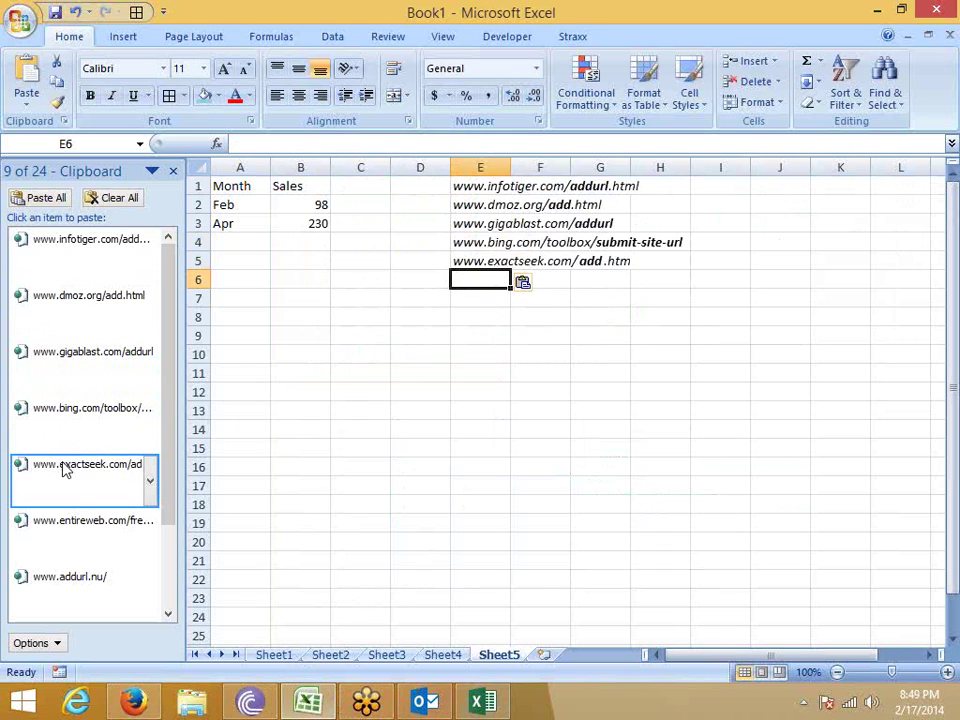
left_click(86, 522)
key("Return")
left_click(84, 582)
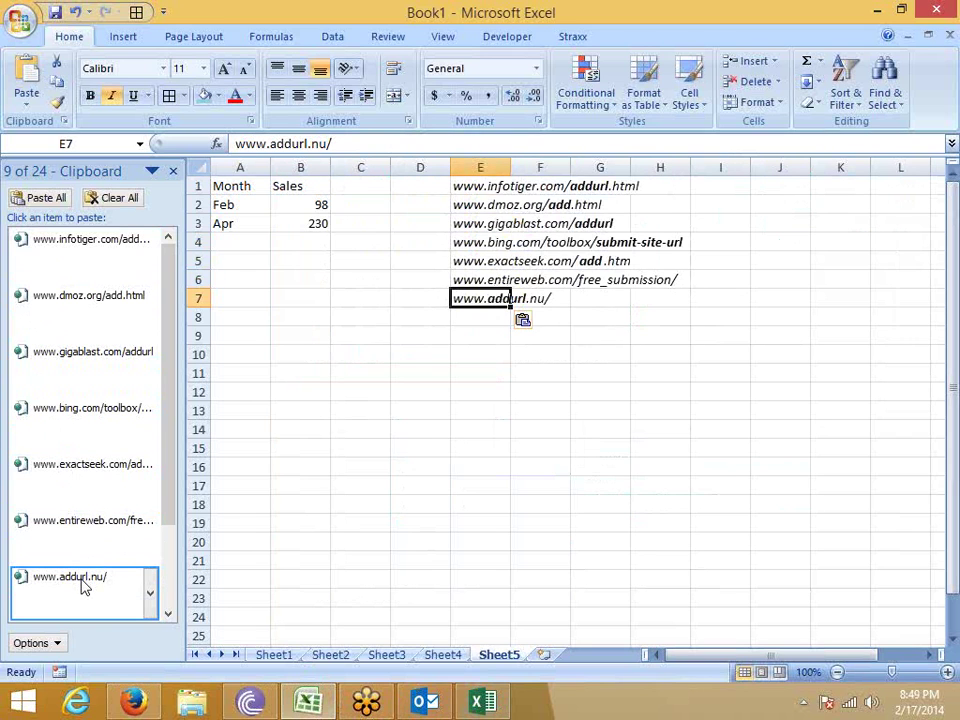
key("Return")
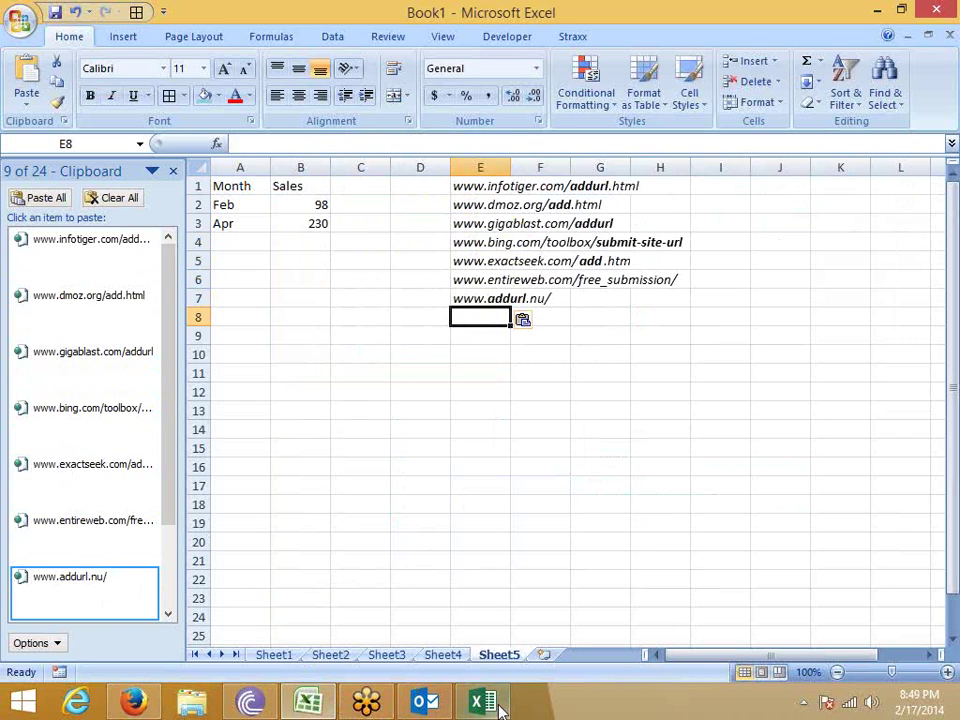
Create a new blank workbook in Excel 2013 with the Office Clipboard shown.
left_click(490, 705)
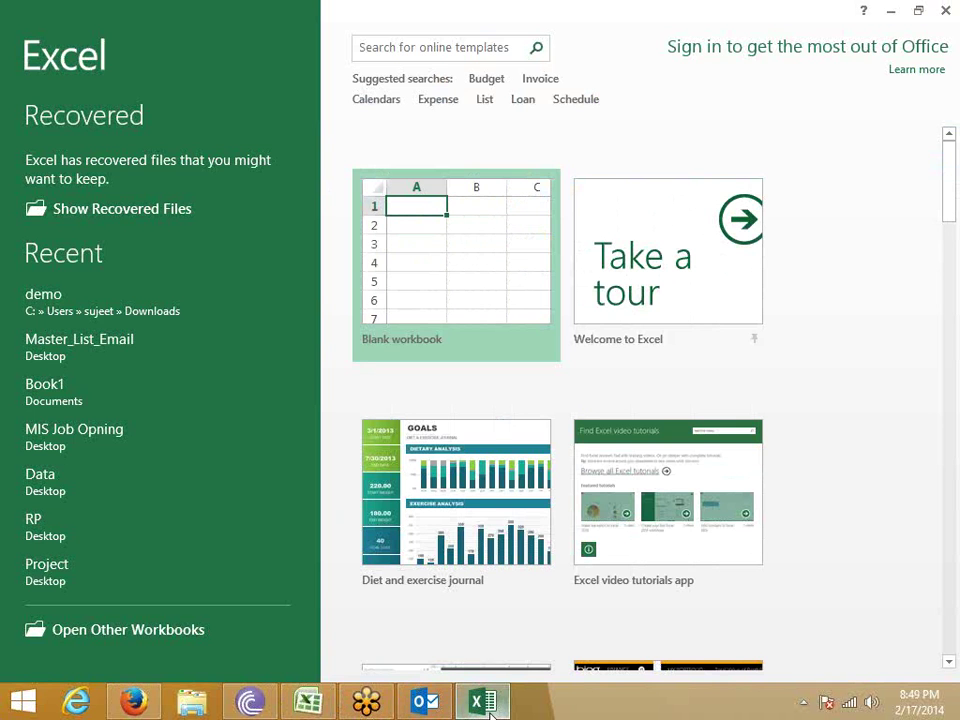
left_click(428, 265)
left_click(72, 126)
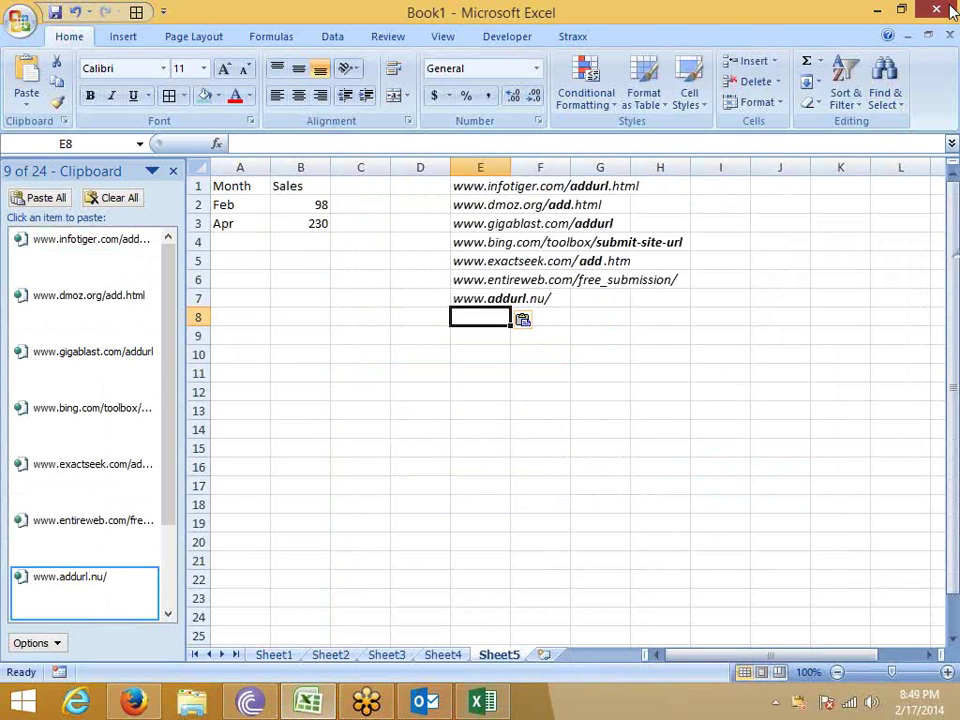
key("alt+F4")
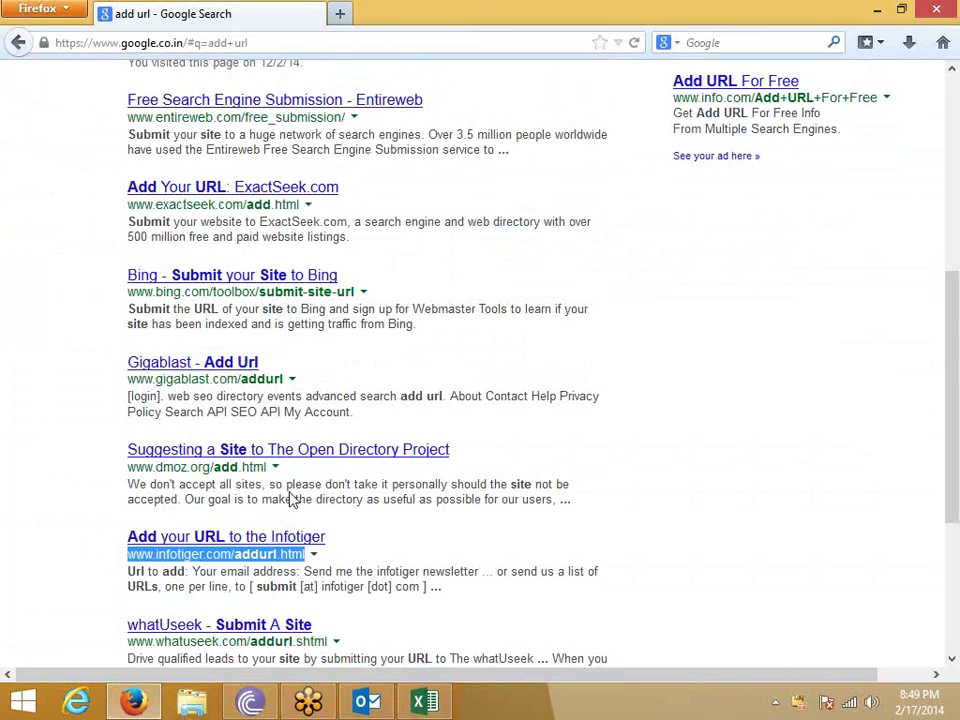
scroll(291, 499, "down", 4)
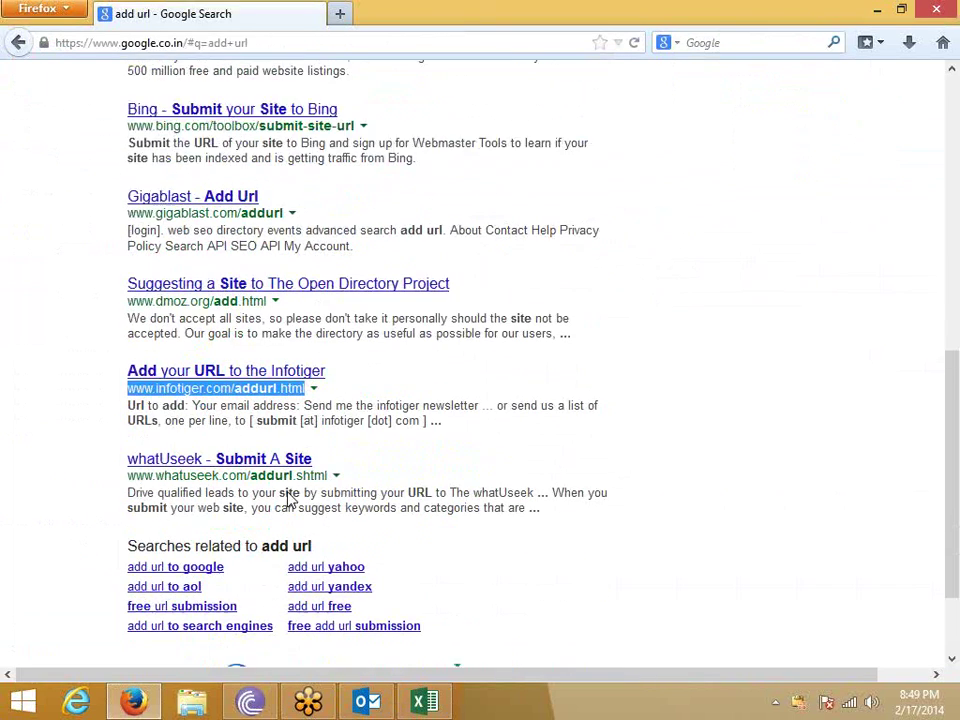
left_click_drag(127, 428, 325, 430)
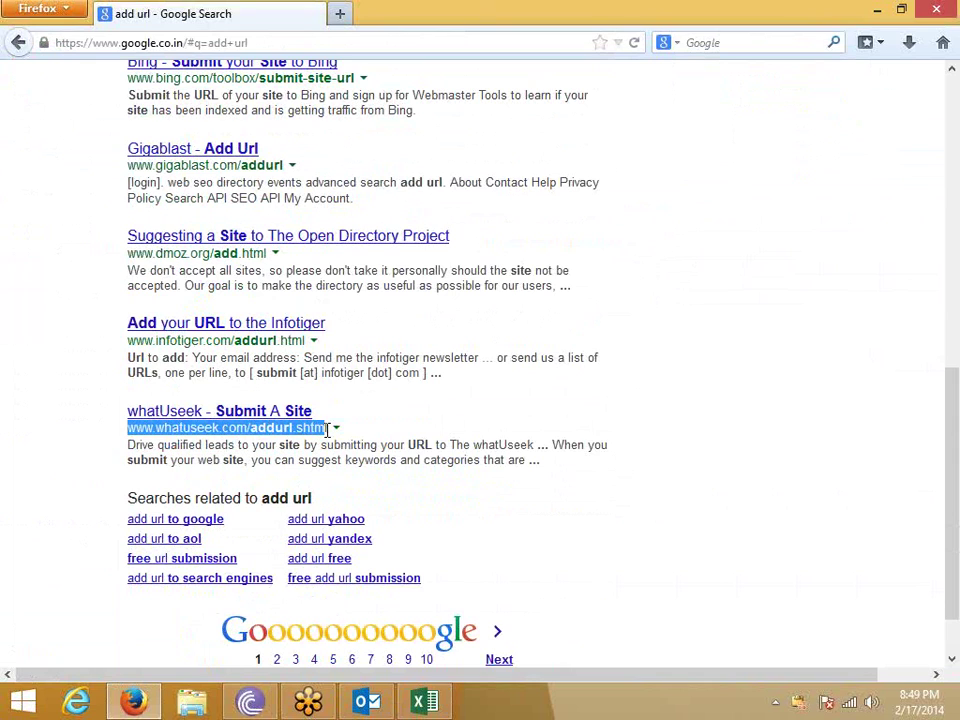
key("ctrl+c")
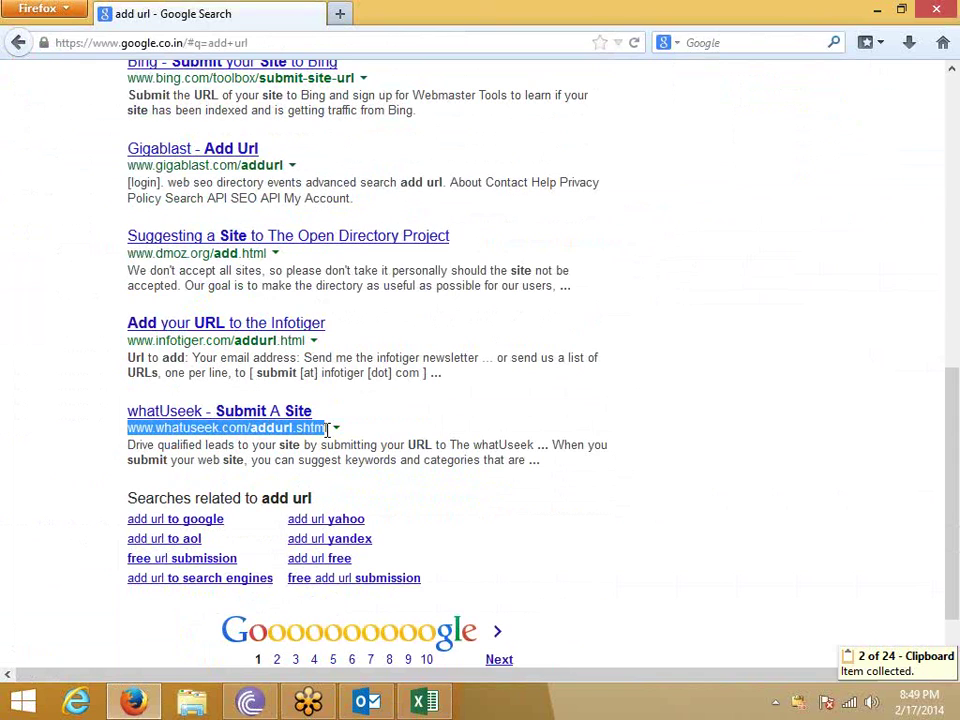
left_click(424, 704)
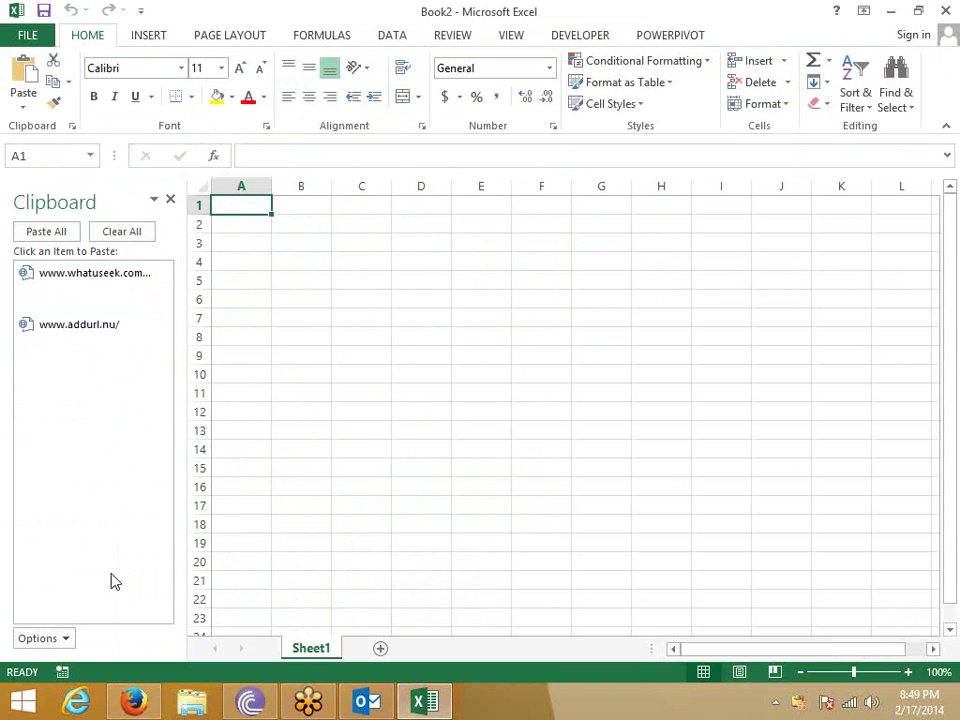
Launch Microsoft Office Excel 2007 from a Start-screen search for 'exc'.
key("super")
type("excel 2007")
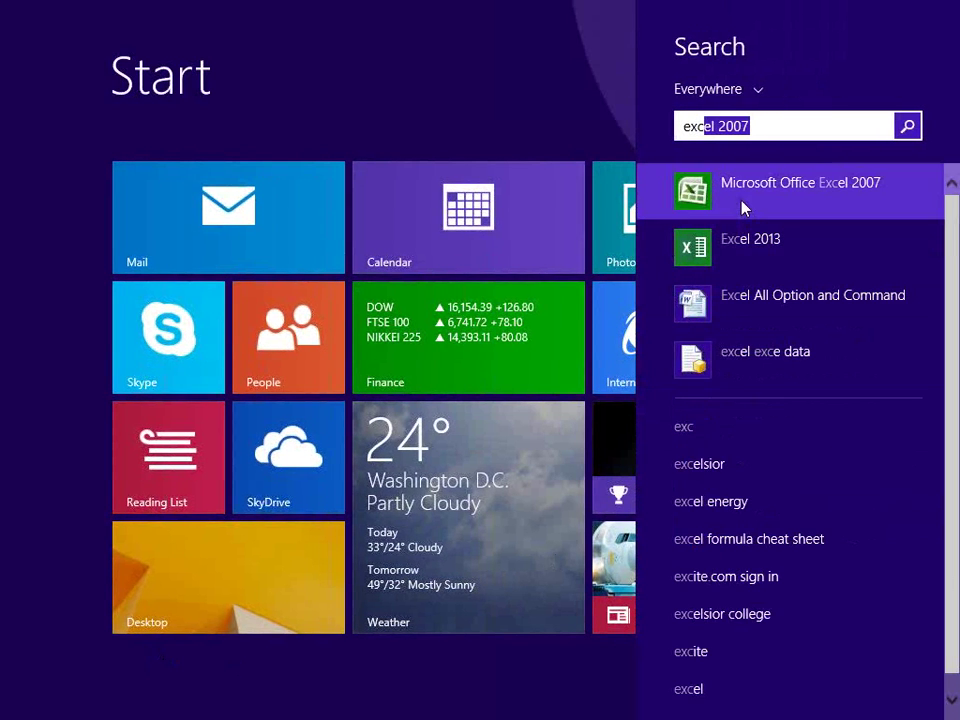
left_click(738, 215)
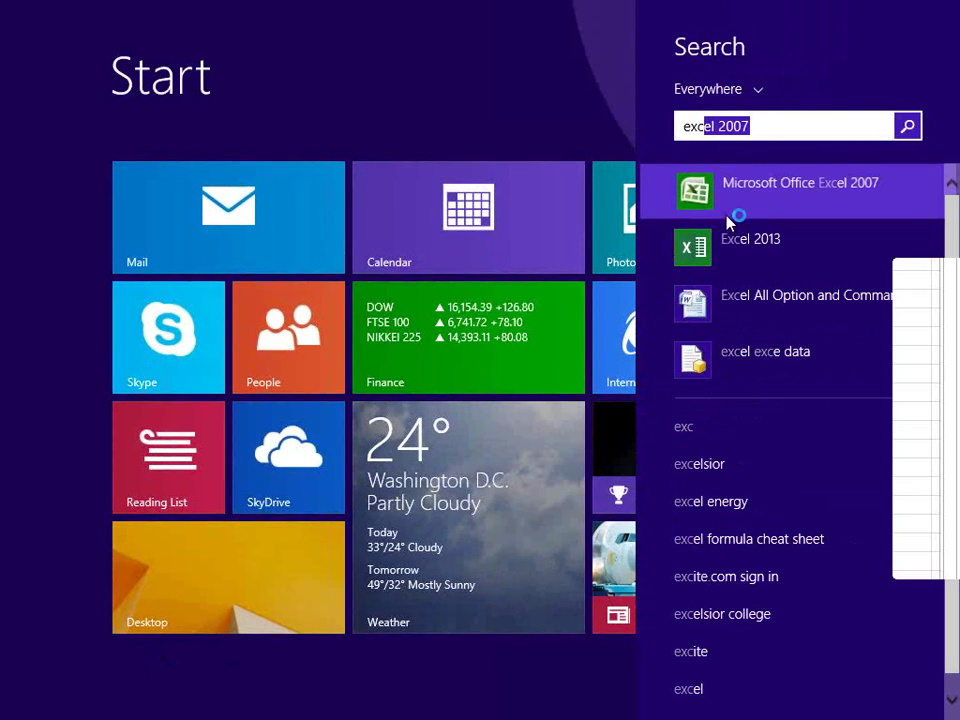
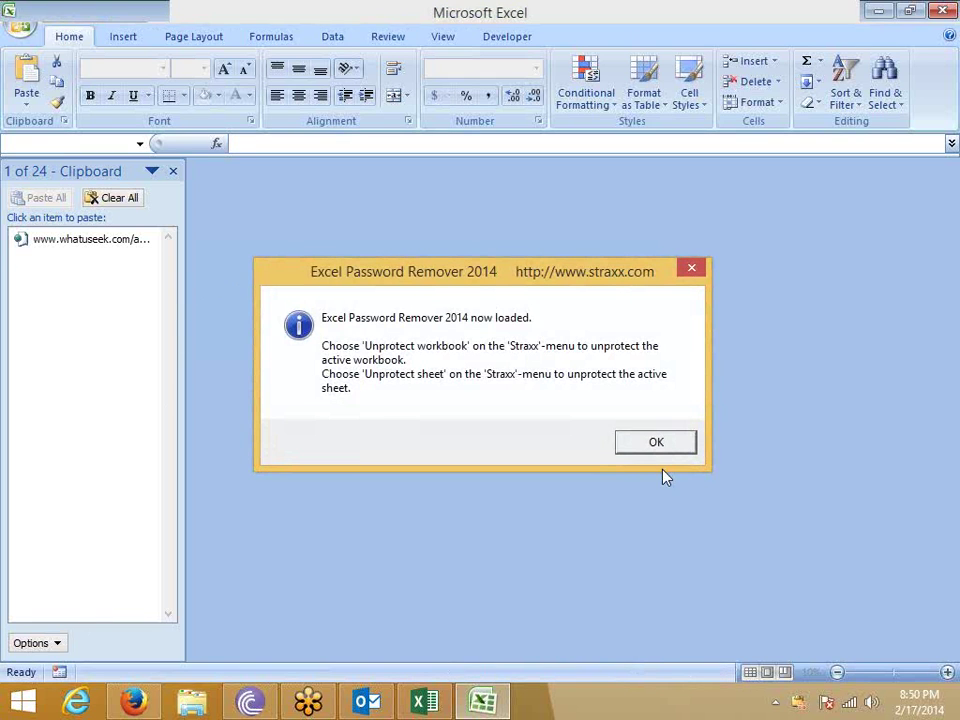
Dismiss the Excel Password Remover 2014 notice and close the Clipboard pane.
left_click(680, 448)
left_click(174, 170)
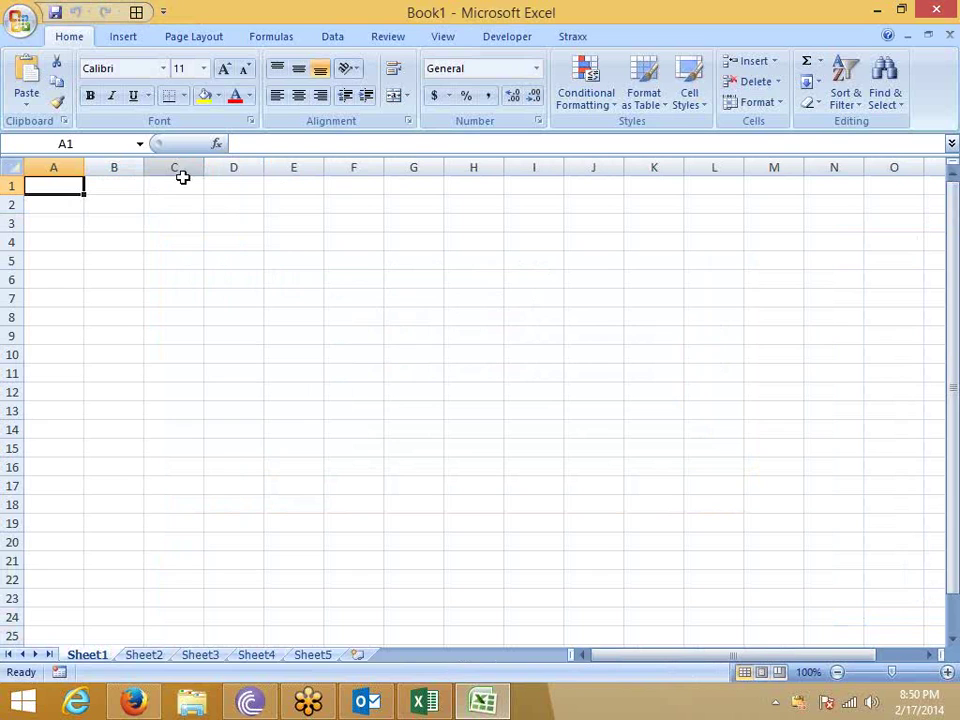
Fill cell B3 with yellow and apply All Borders to it.
left_click(114, 223)
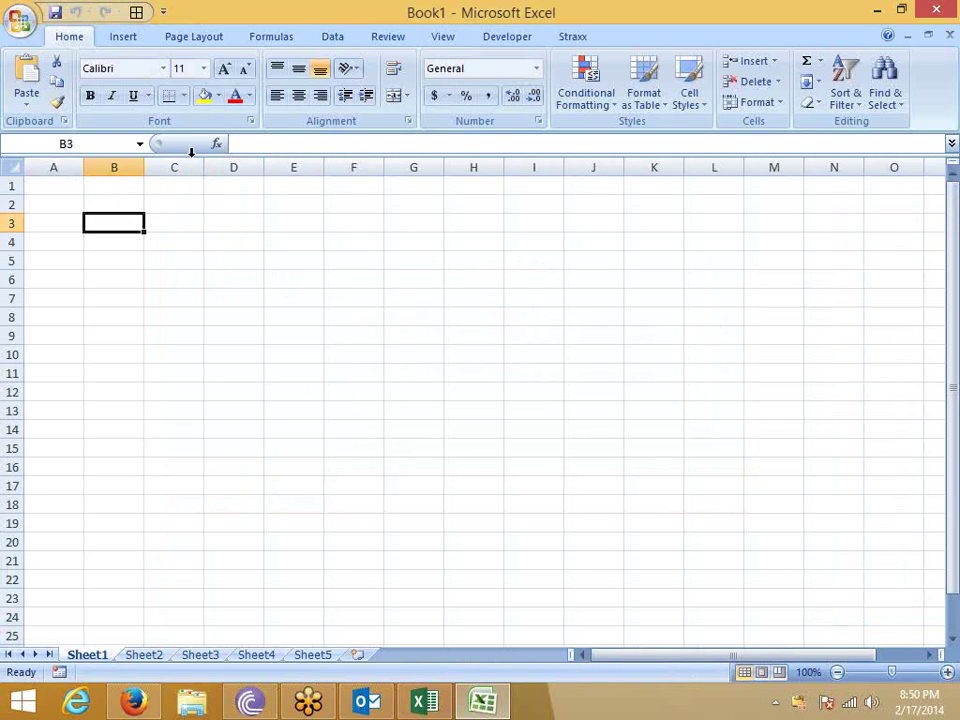
left_click(204, 96)
left_click(182, 96)
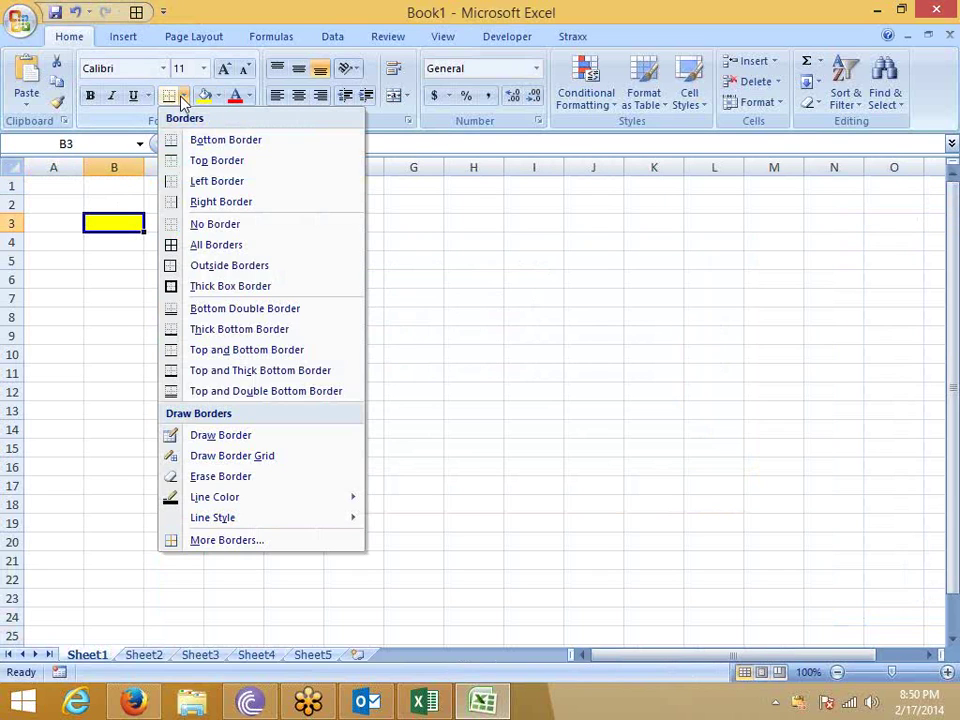
left_click(190, 244)
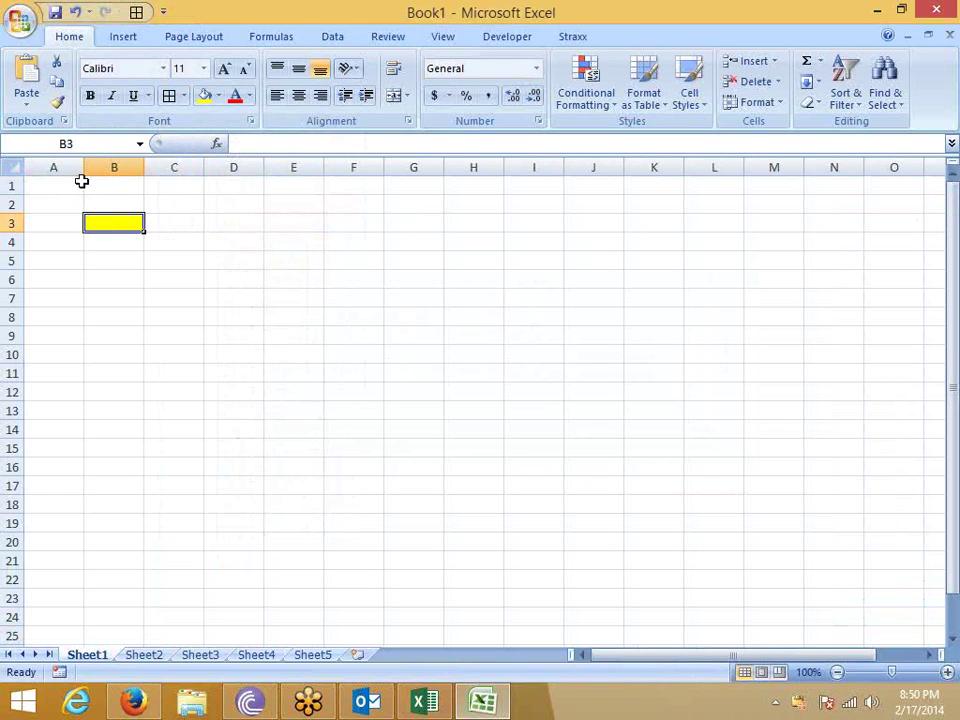
left_click(62, 103)
Copy B3's yellow bordered format onto E3 and then onto E5.
left_click(282, 221)
left_click(111, 221)
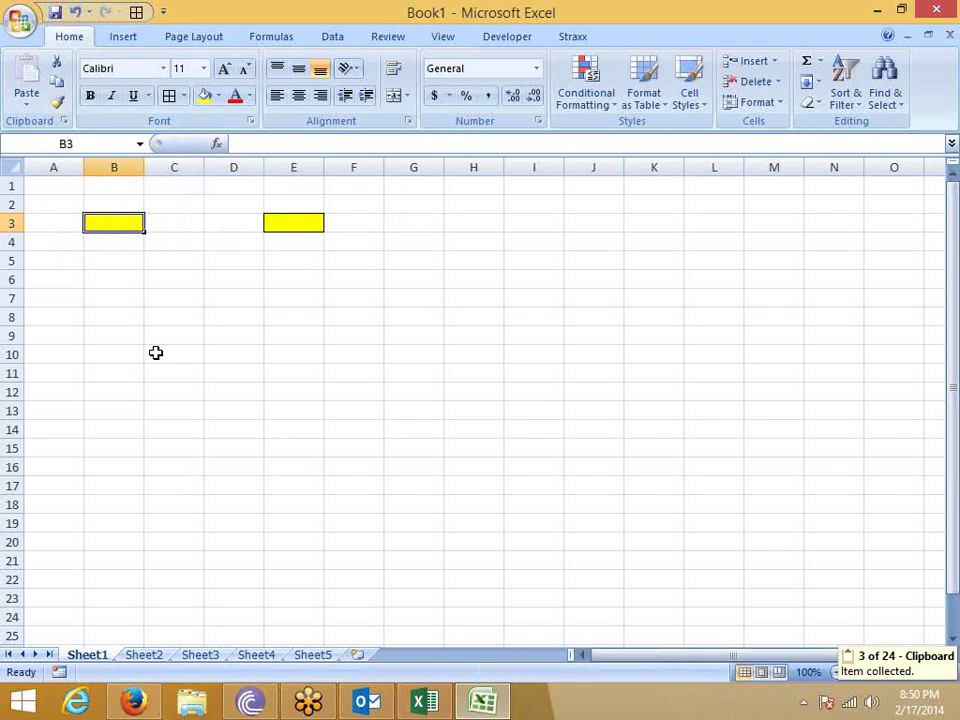
left_click(58, 103)
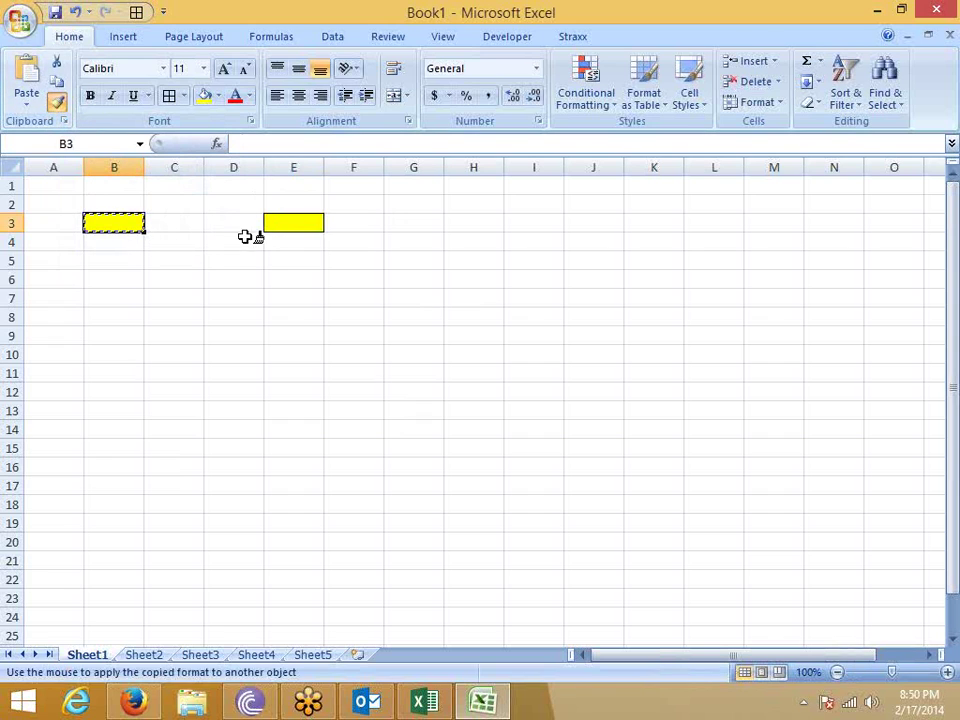
left_click(268, 261)
Keep Format Painter active from B3 and paint D13, F12, G10, G6, F5, E8, E9 and D9.
left_click(135, 225)
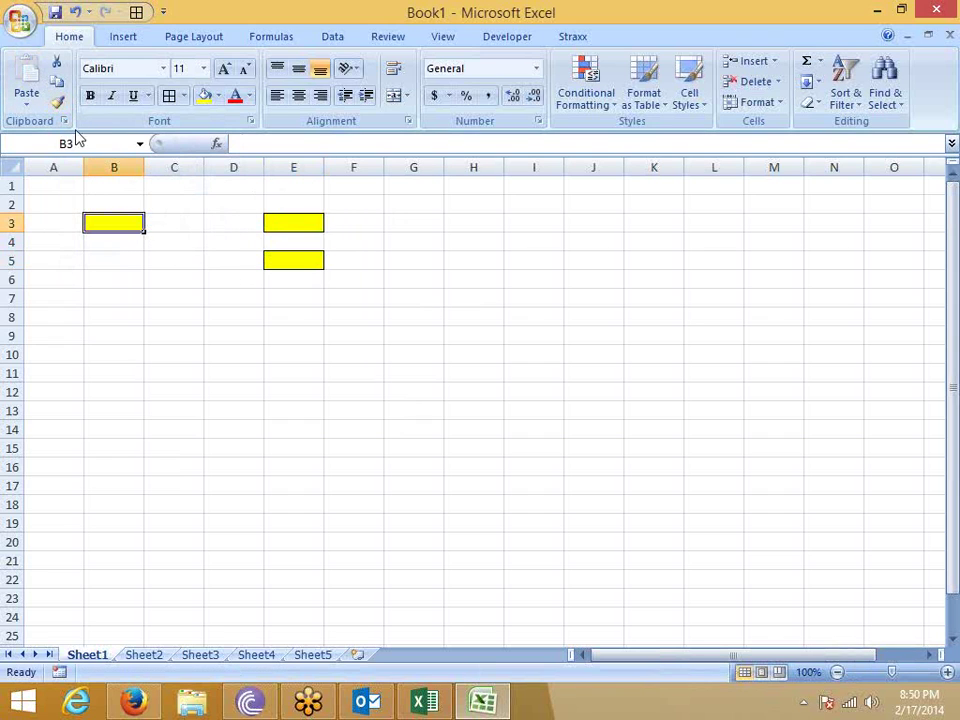
left_click(58, 103)
left_click(234, 411)
left_click(353, 392)
left_click(413, 354)
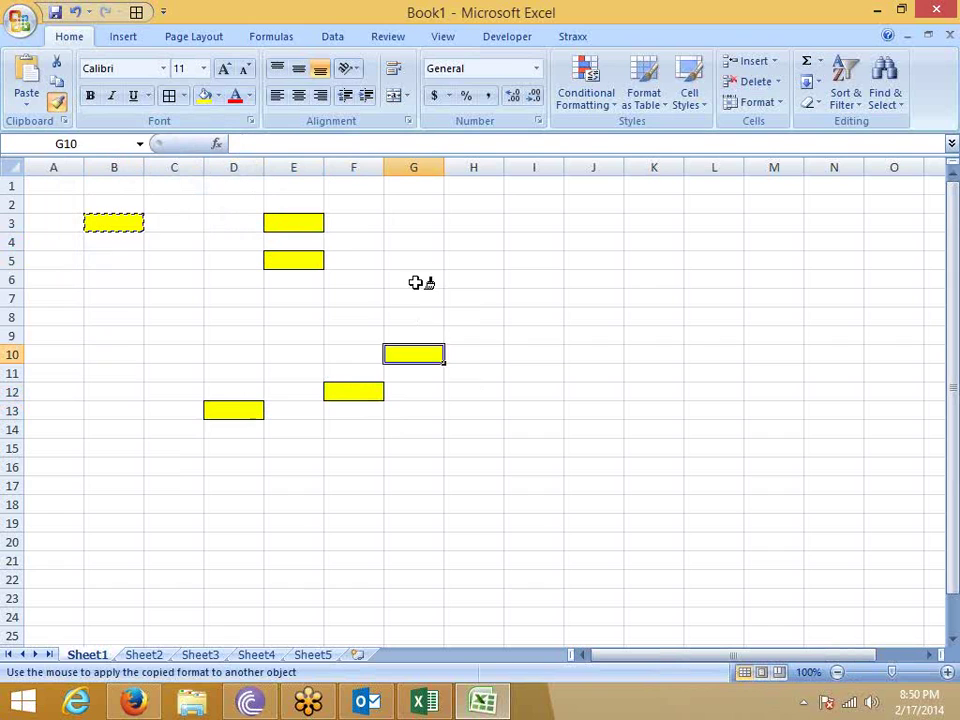
left_click(413, 279)
left_click(353, 261)
left_click(293, 317)
left_click(293, 336)
left_click(234, 336)
Paint C9, C11, C13, C15, F17, H17 and J8, then turn Format Painter off.
left_click(174, 336)
left_click(174, 373)
left_click(174, 411)
left_click(174, 448)
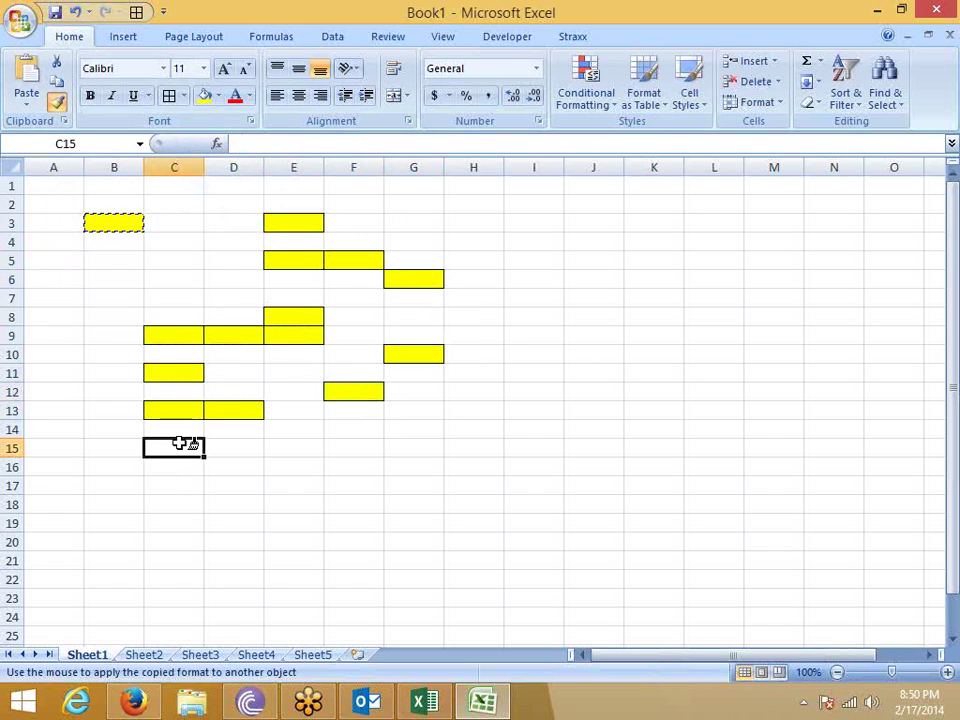
left_click(353, 486)
left_click(470, 486)
left_click(593, 317)
right_click(574, 313)
key("Escape")
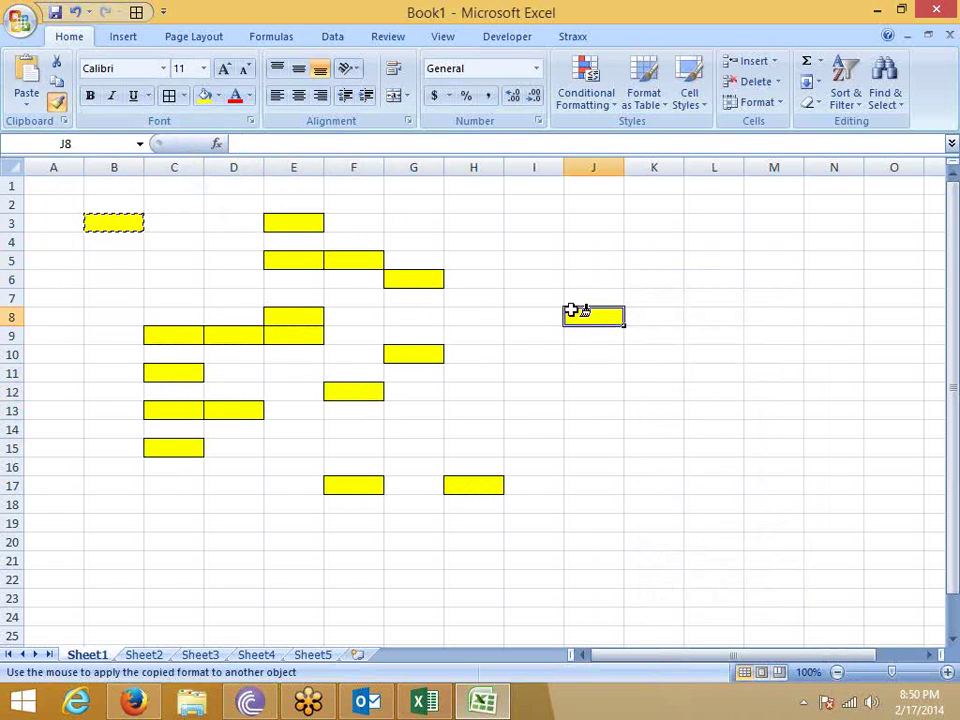
left_click(56, 101)
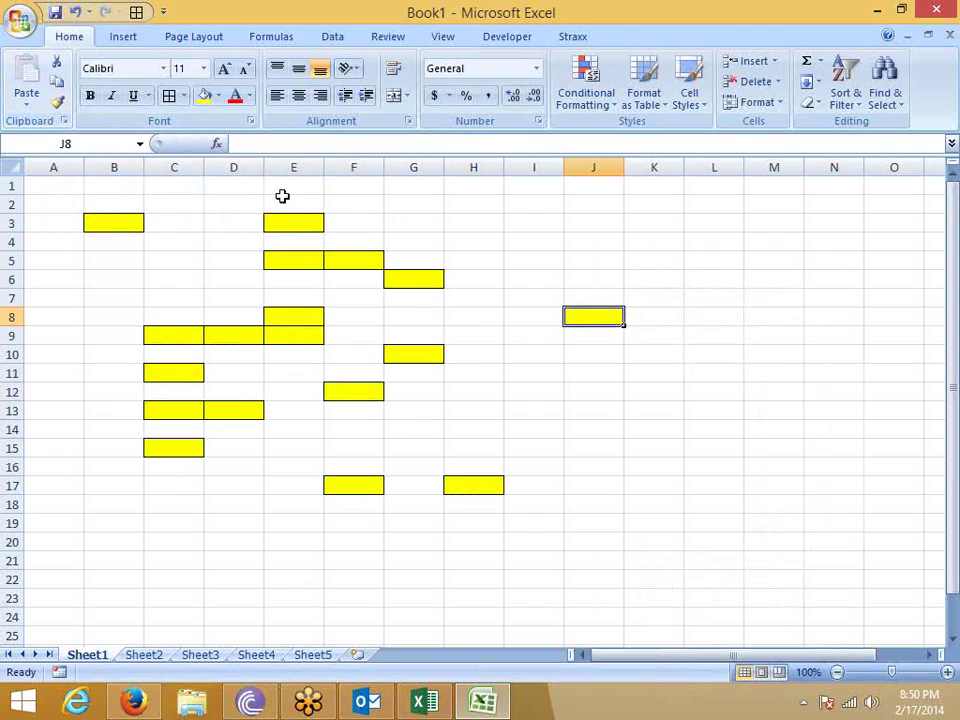